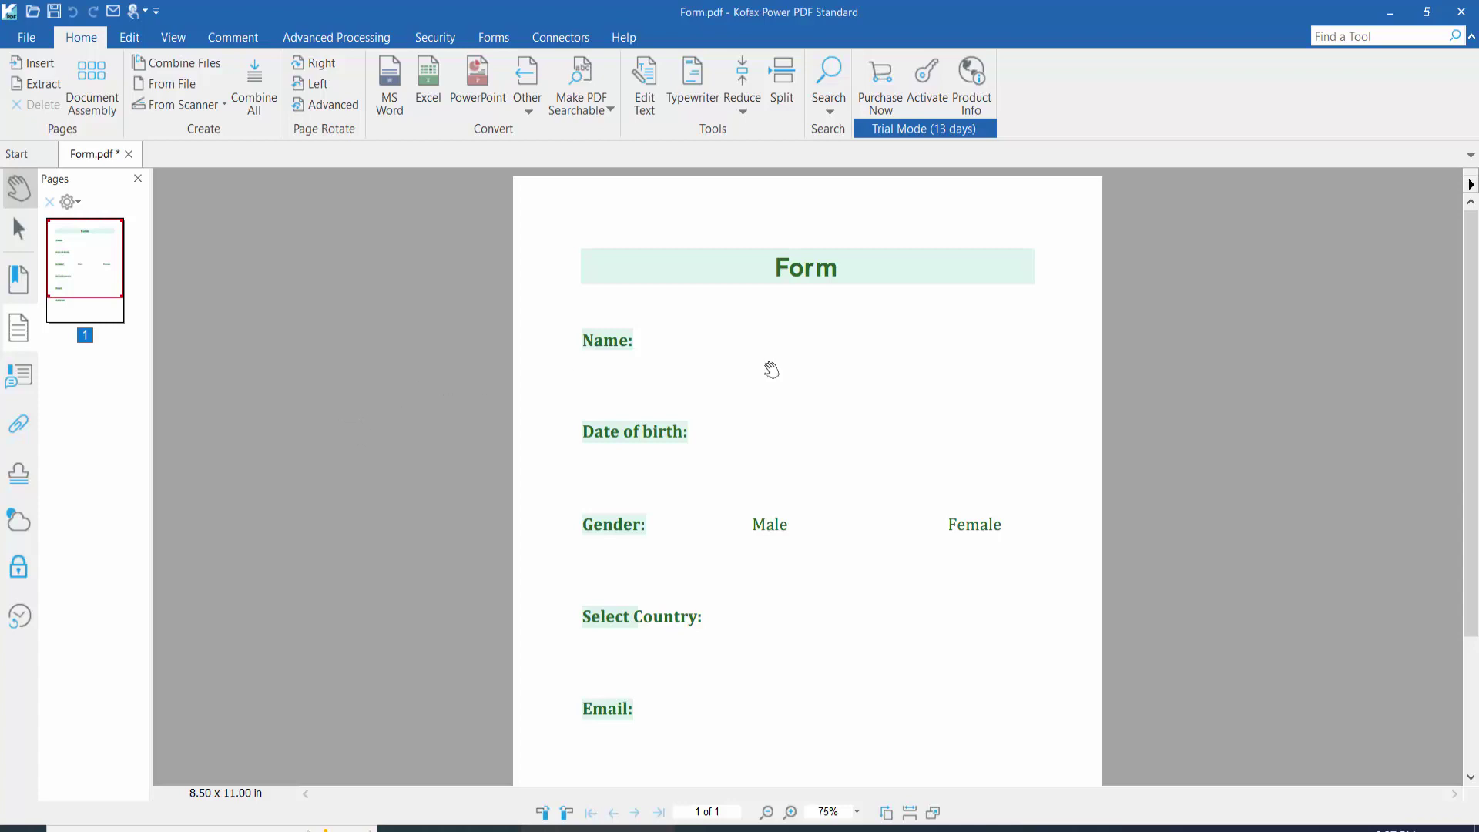
# Step: Scroll through Form.pdf and bring up the Forms ribbon with its form-building tools
pyautogui.scroll(-5, 804, 327)
pyautogui.scroll(5, 786, 325)
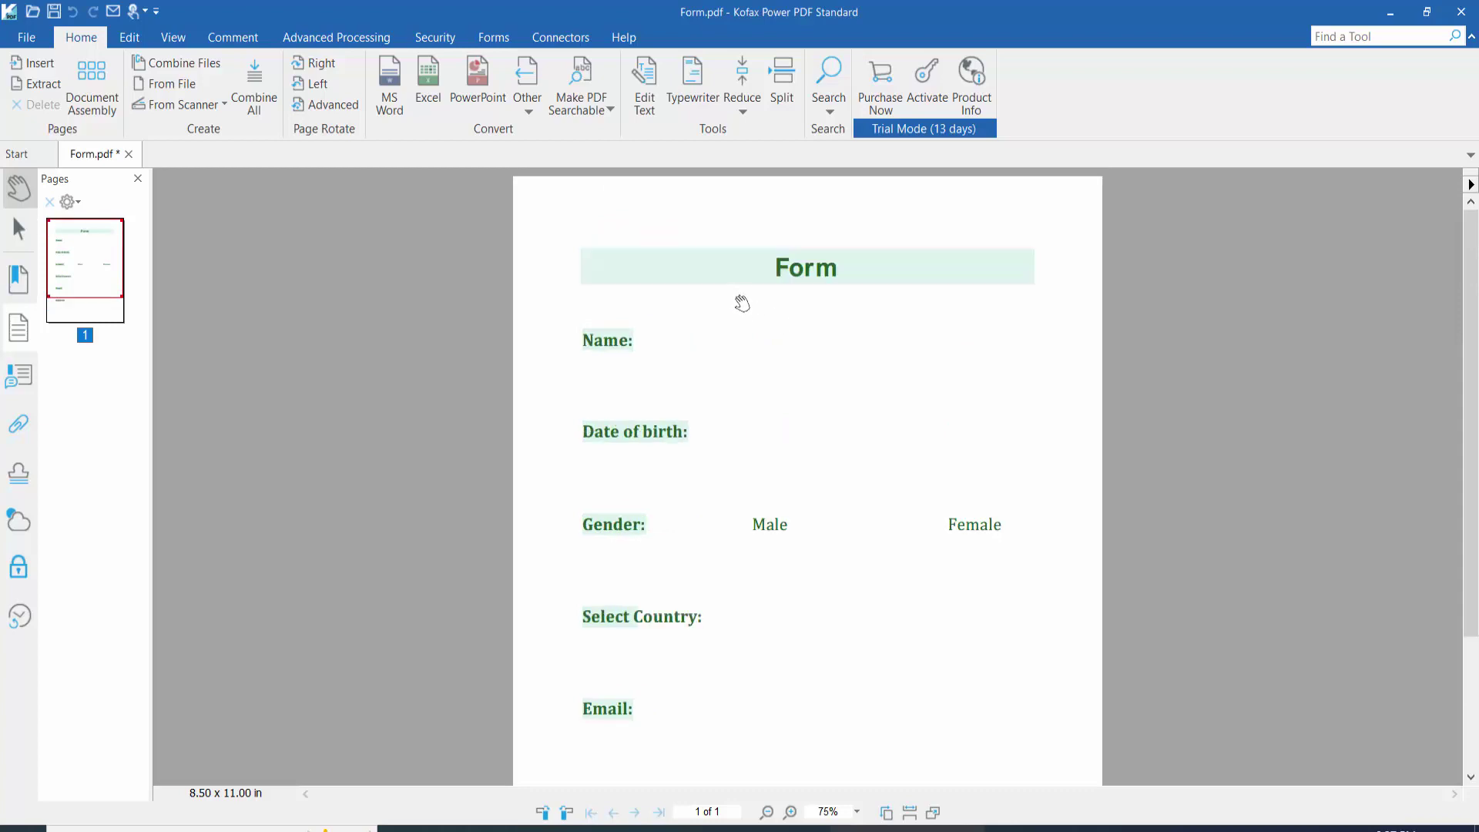
pyautogui.click(492, 38)
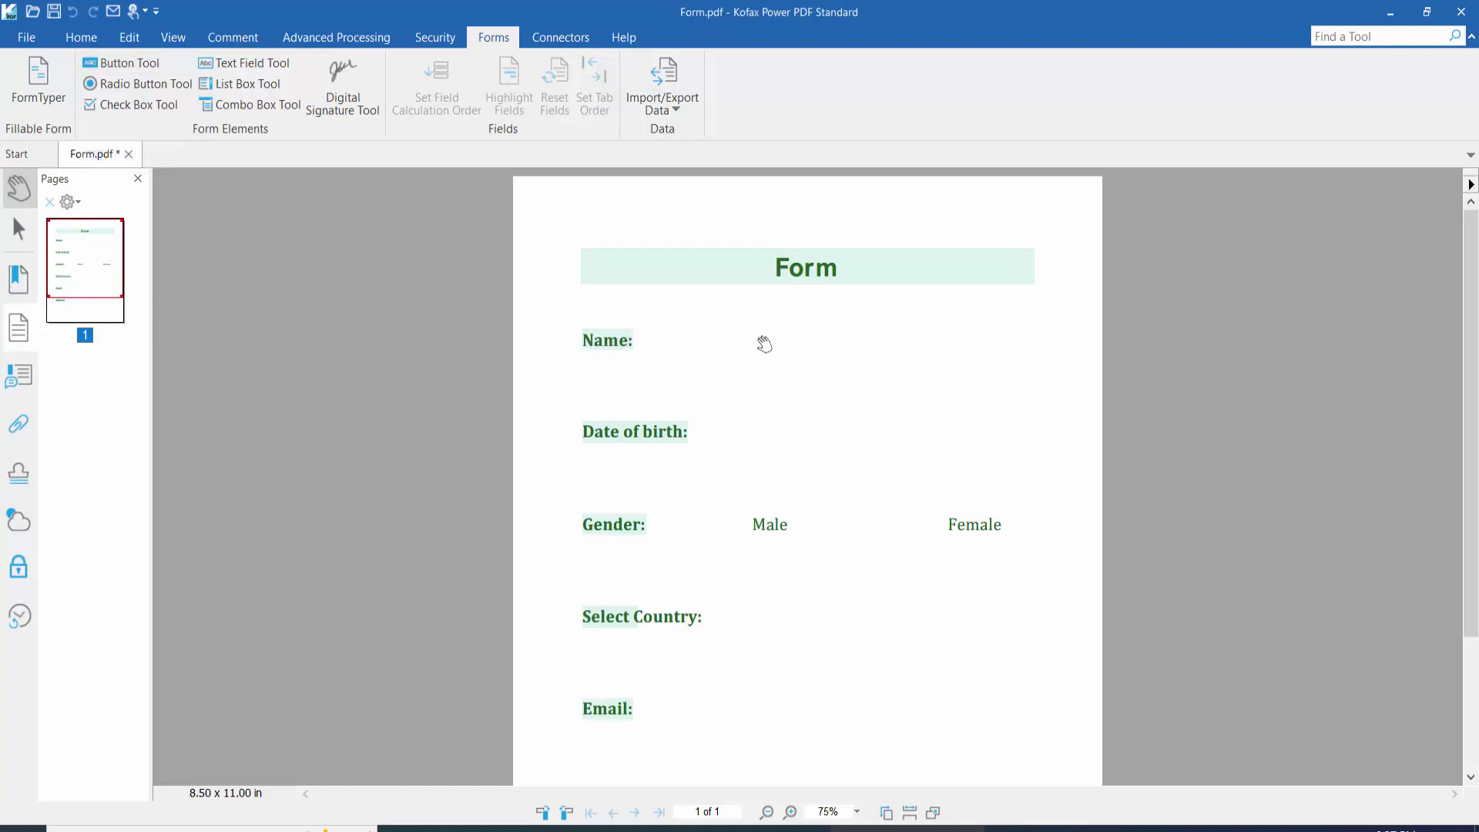
# Step: Draw a text field beside the Name: label and dismiss its properties dialog
pyautogui.click(240, 64)
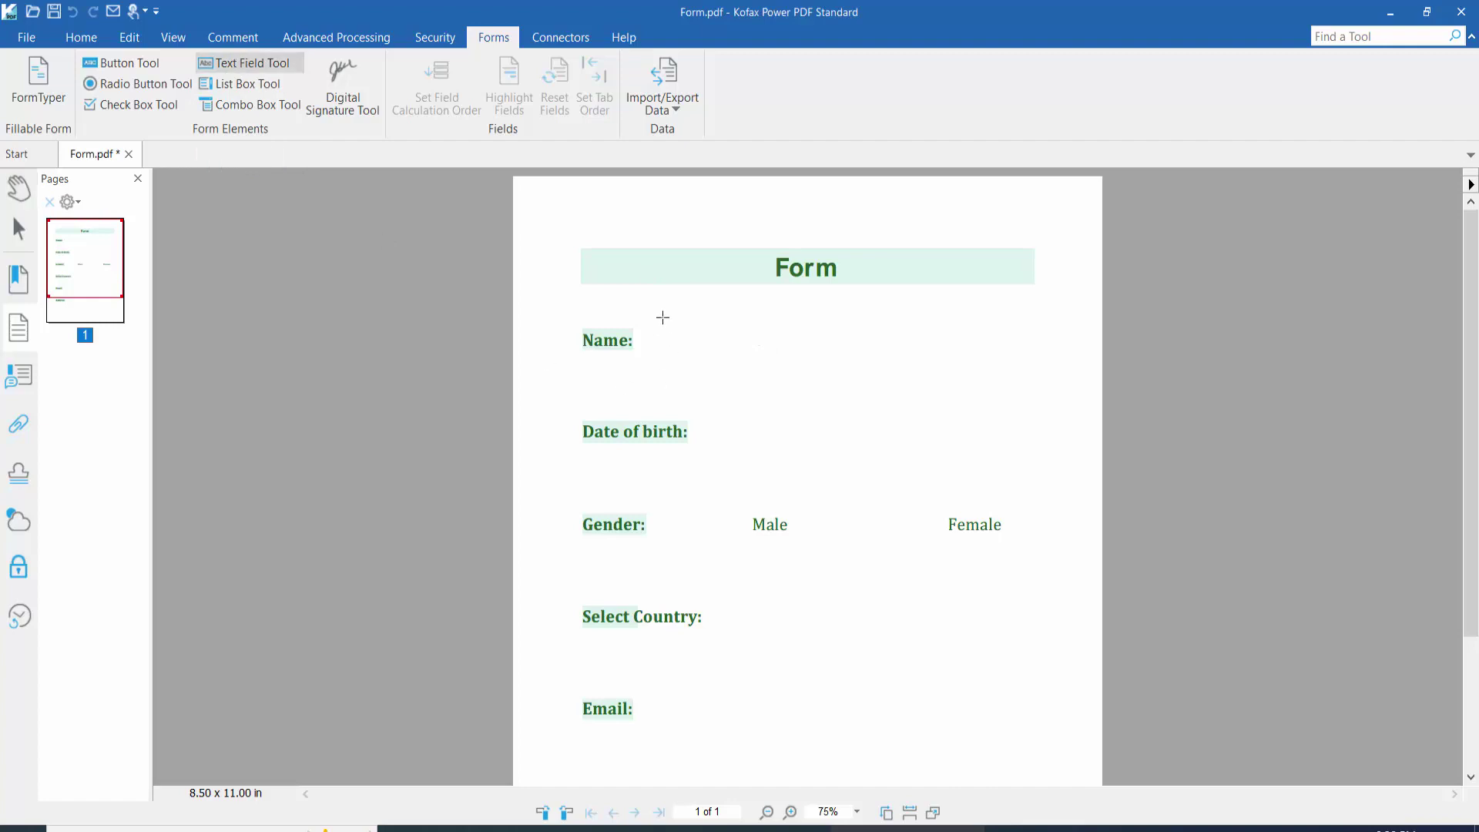
pyautogui.moveTo(658, 314); pyautogui.dragTo(989, 362)
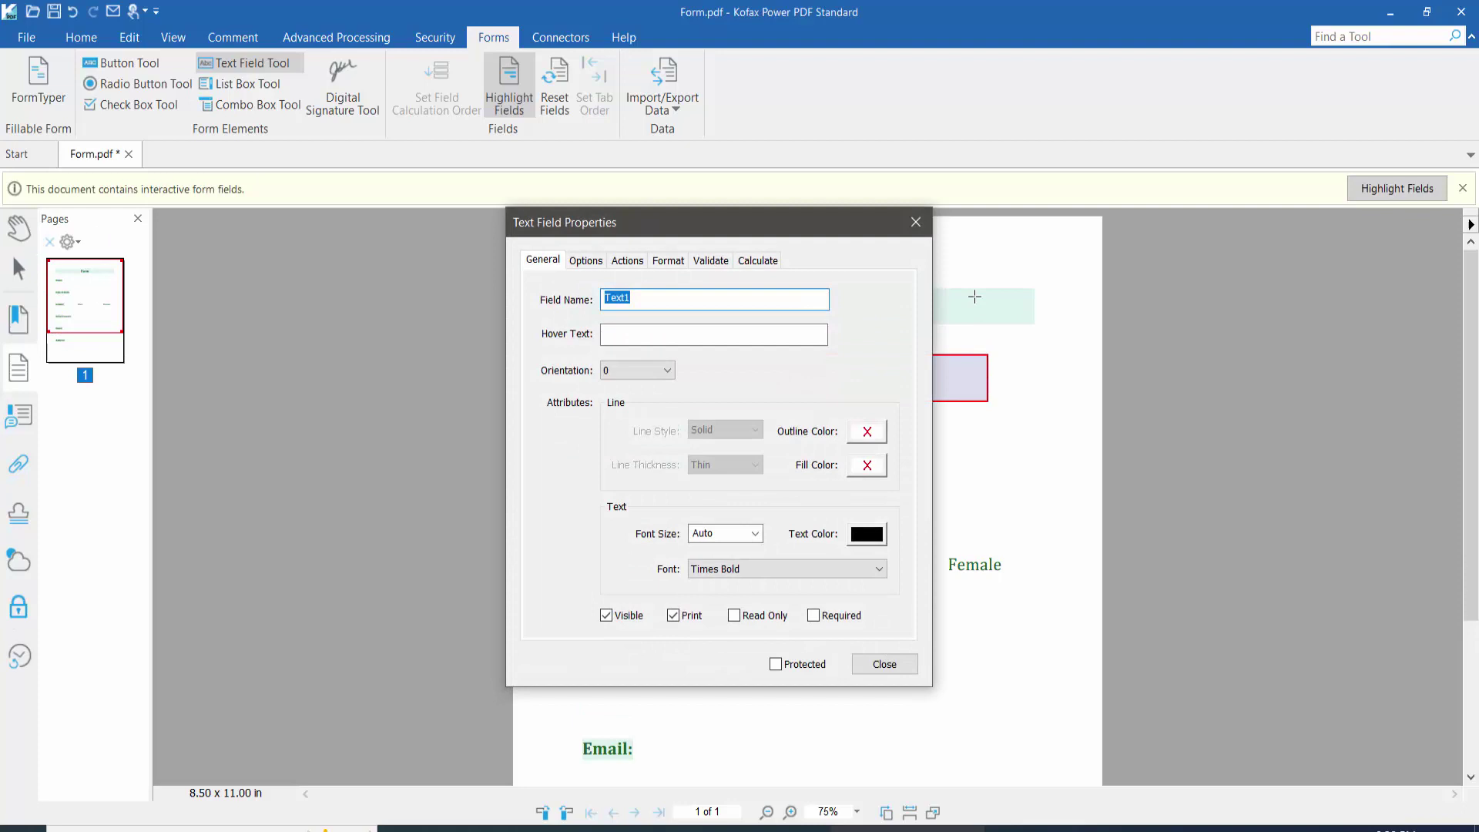
pyautogui.click(915, 222)
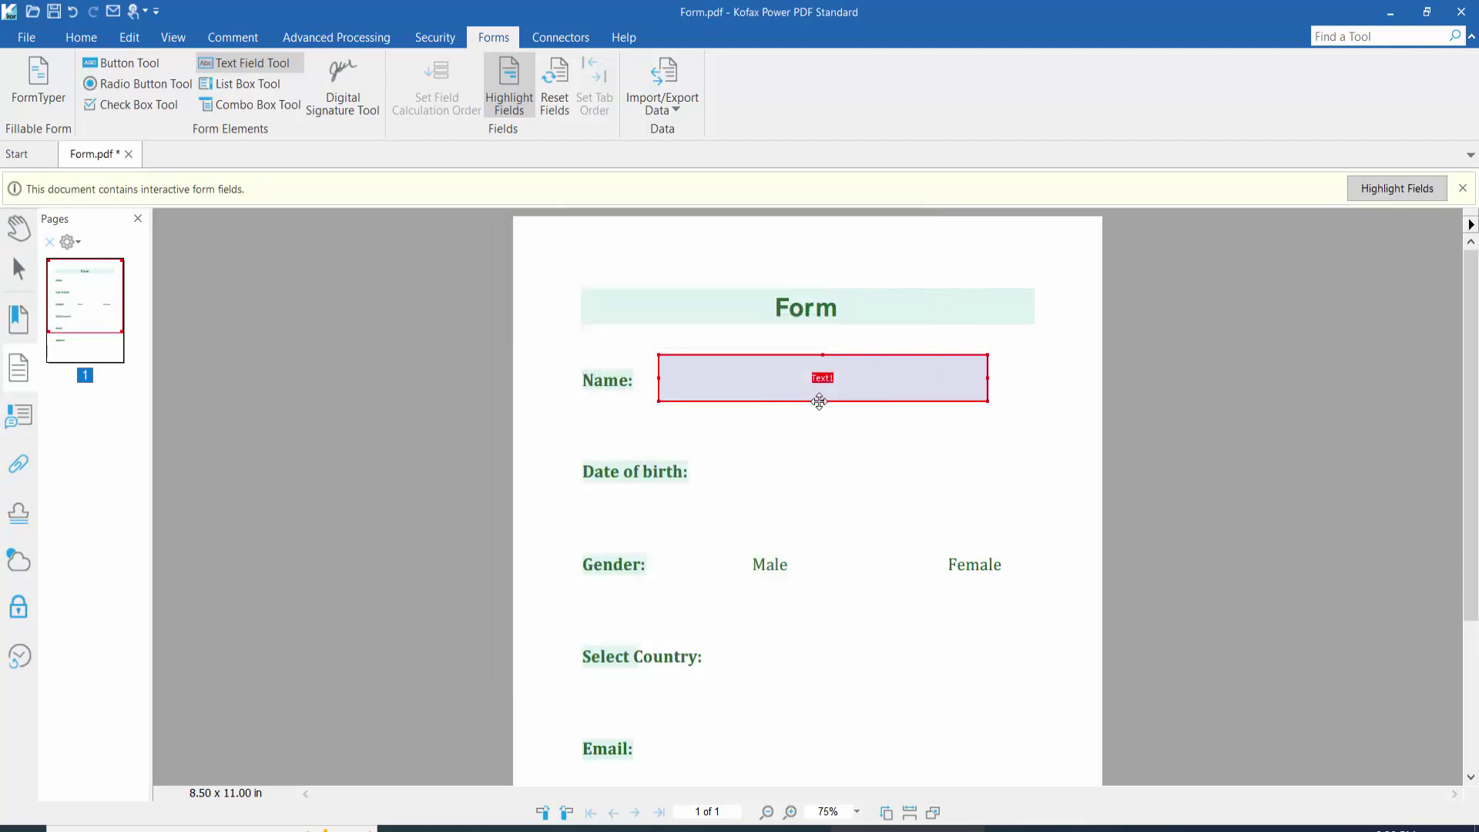
# Step: Make the Text1 field taller, widen it toward Name:, and nudge it into position
pyautogui.moveTo(821, 401); pyautogui.dragTo(879, 377)
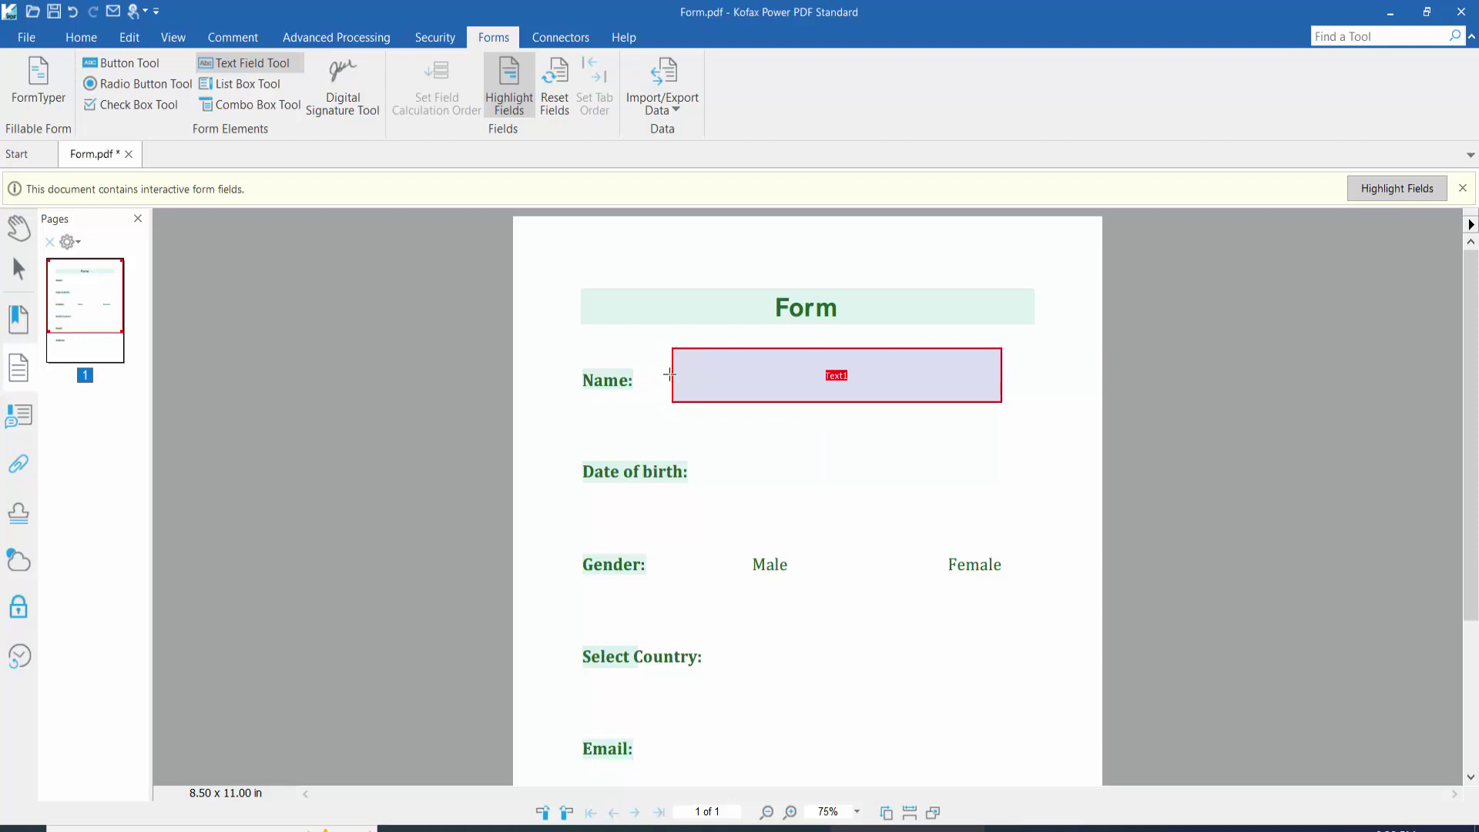
pyautogui.moveTo(673, 375); pyautogui.dragTo(649, 375)
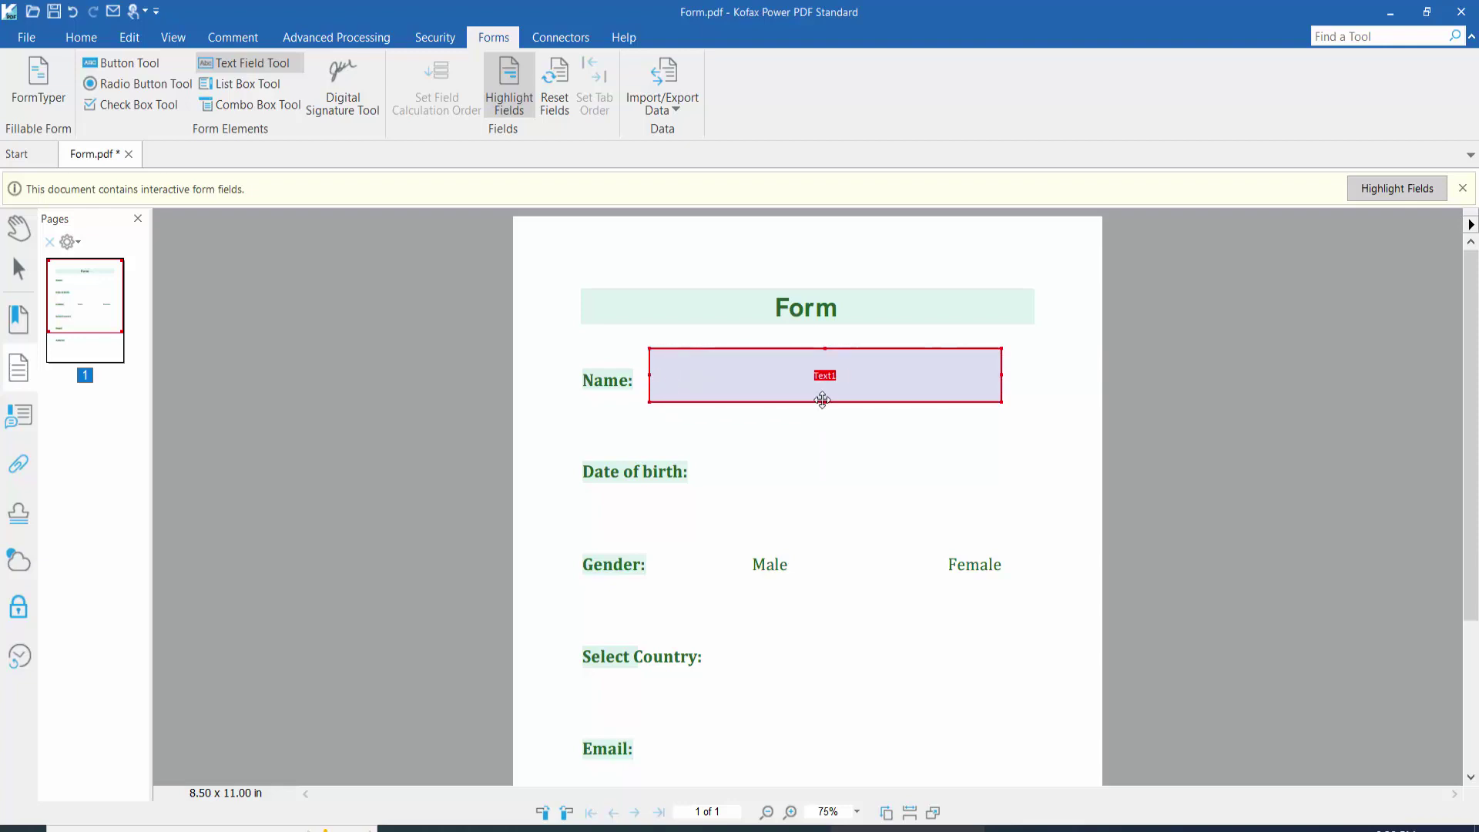
pyautogui.moveTo(788, 372); pyautogui.dragTo(786, 373)
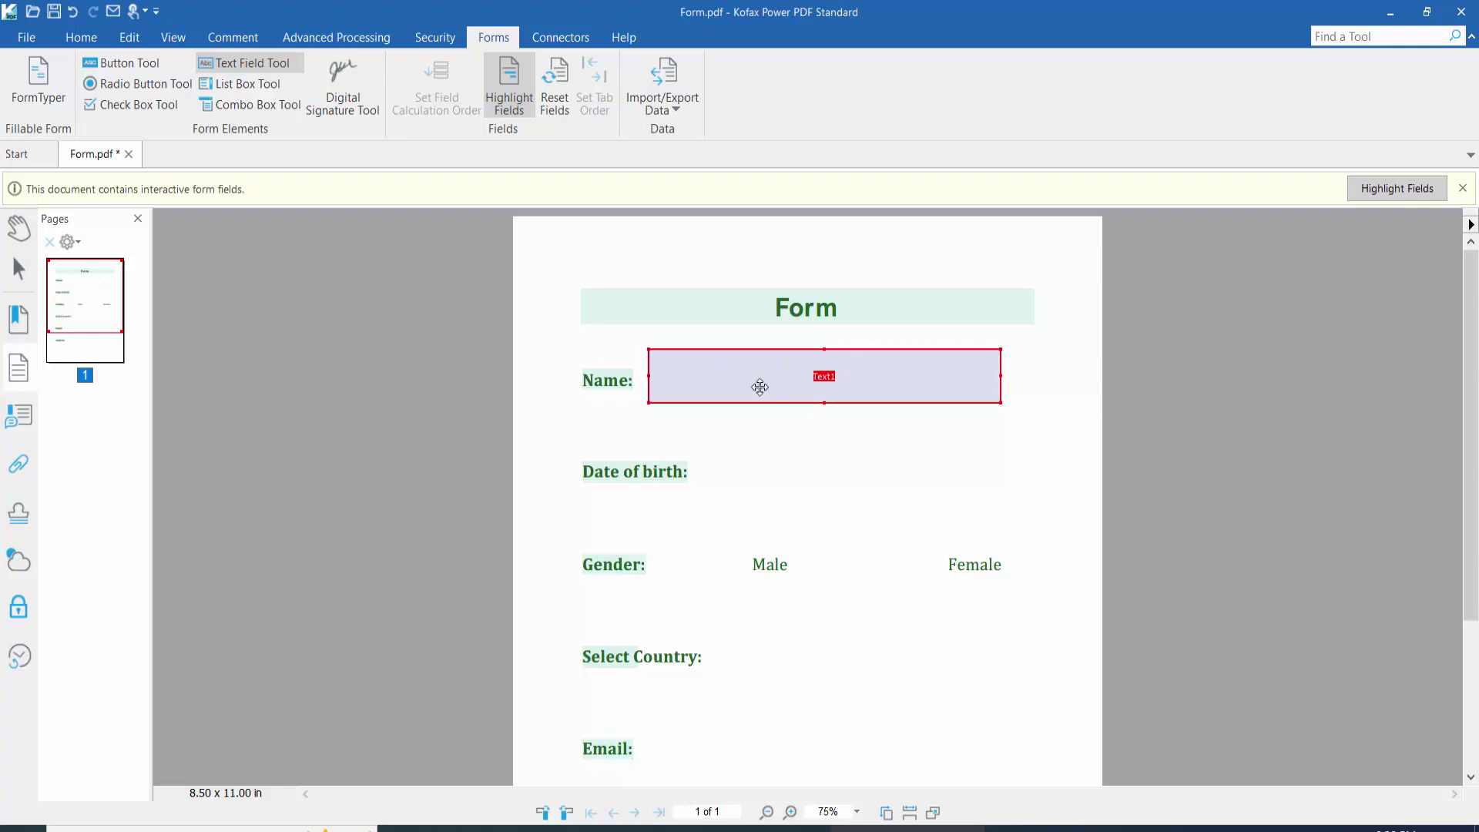
pyautogui.rightClick(759, 376)
# Step: Rename the Text1 field to 'name' in its properties
pyautogui.click(830, 579)
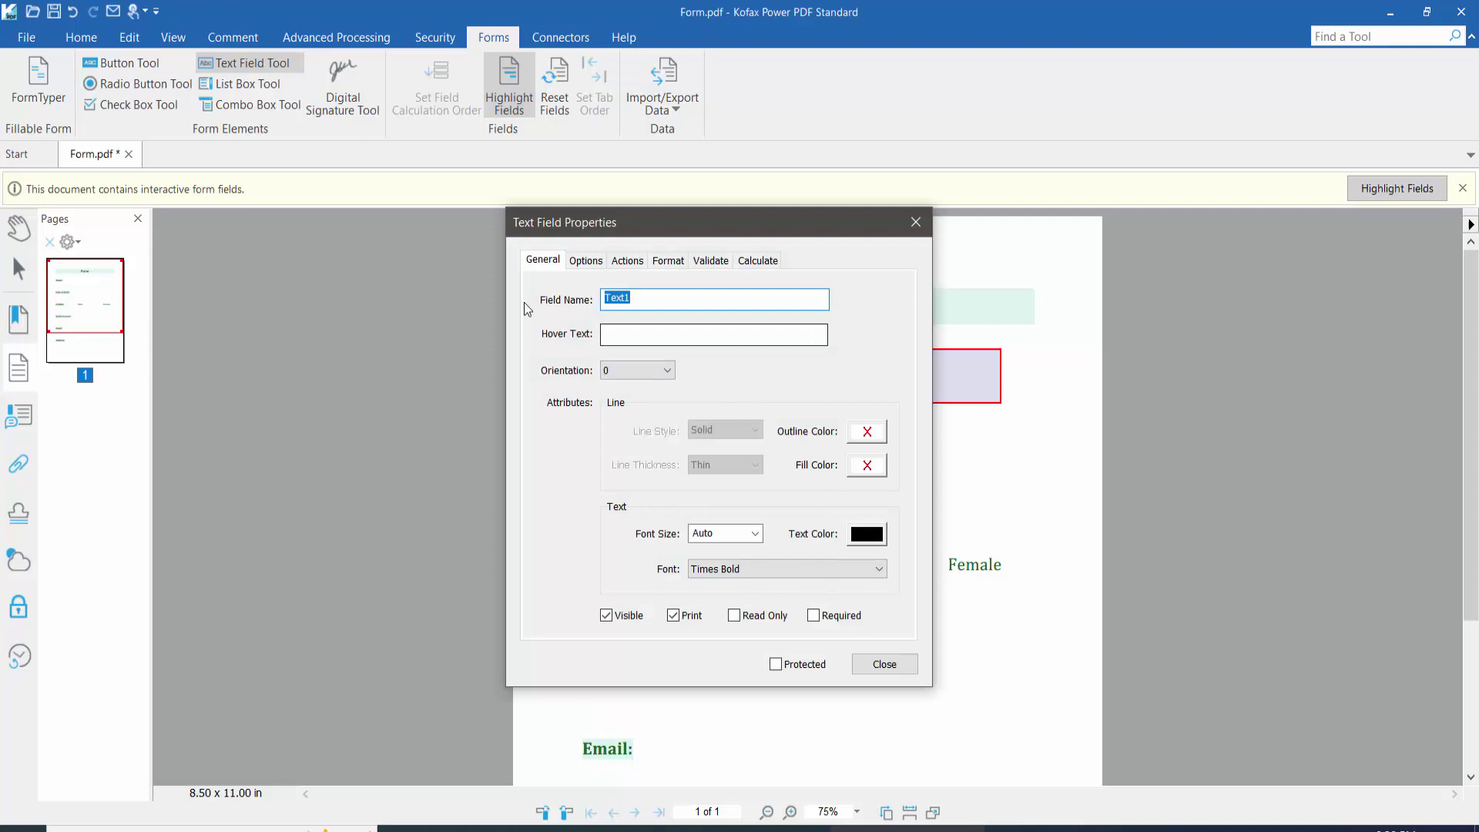
pyautogui.click(648, 299)
pyautogui.moveTo(642, 298); pyautogui.dragTo(602, 300)
pyautogui.write('name')
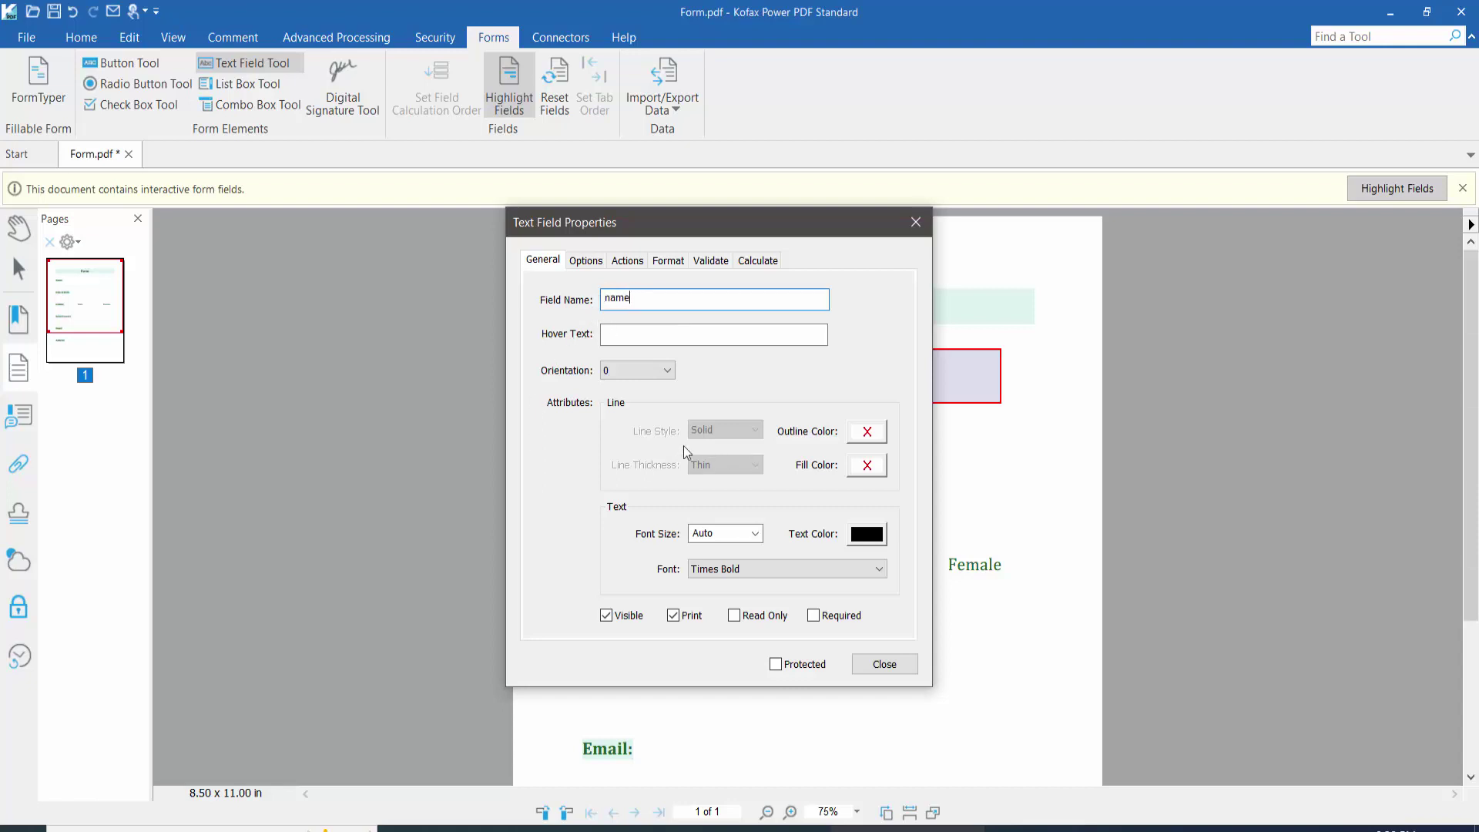
# Step: Give the field a green, solid, Medium-thickness outline
pyautogui.click(867, 433)
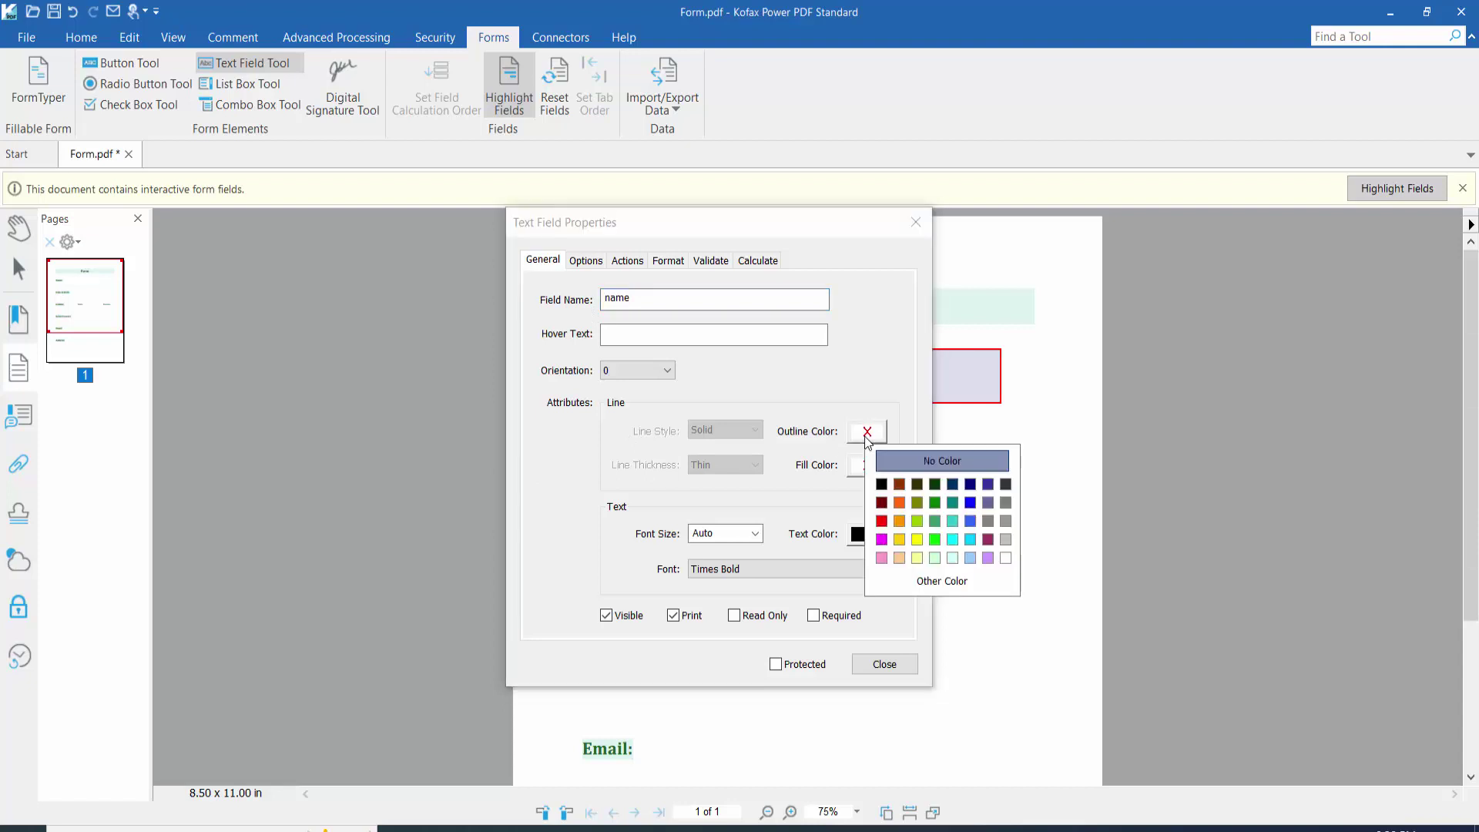
pyautogui.click(934, 521)
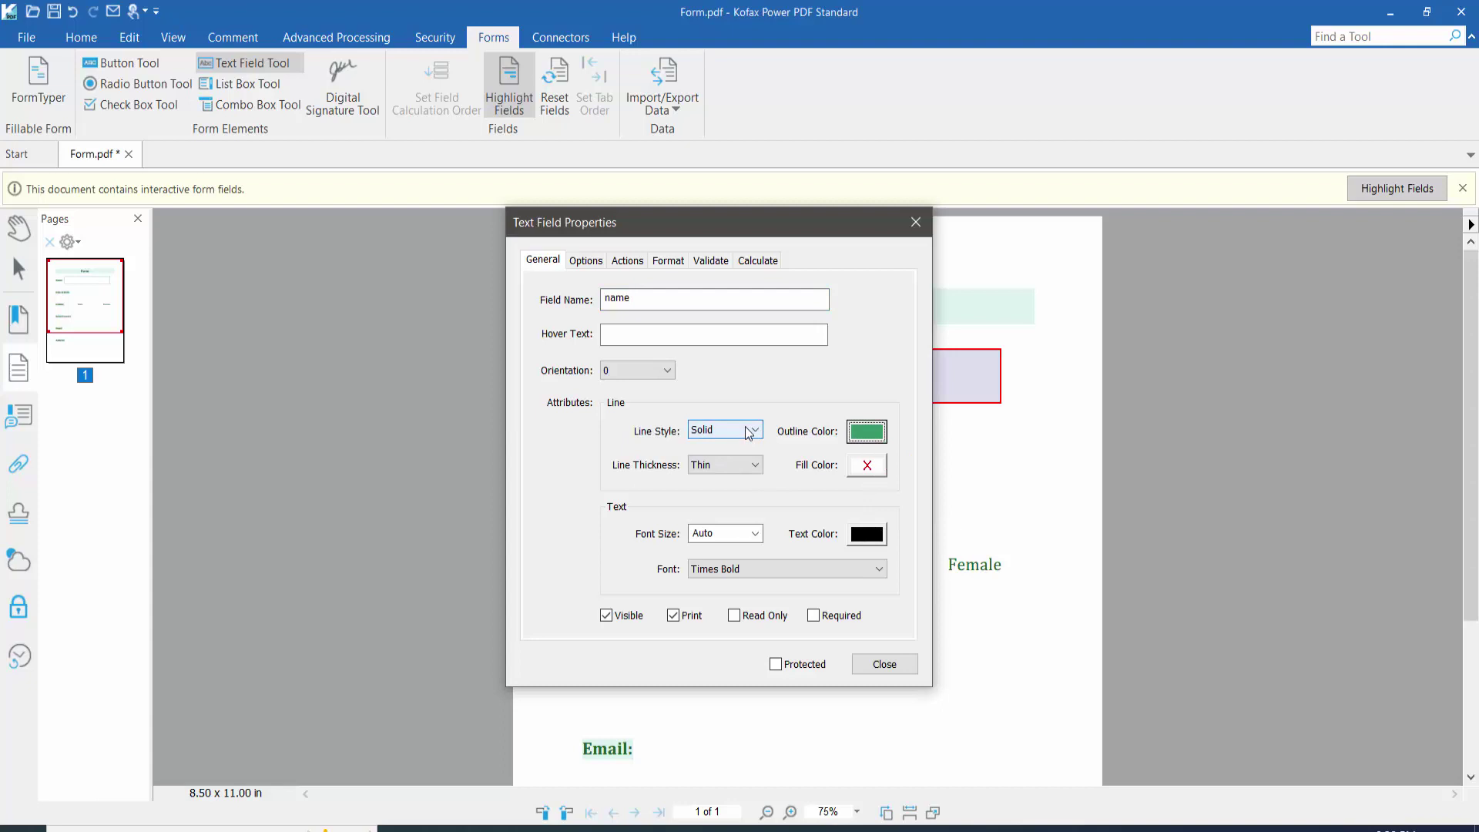
pyautogui.click(749, 431)
pyautogui.click(718, 439)
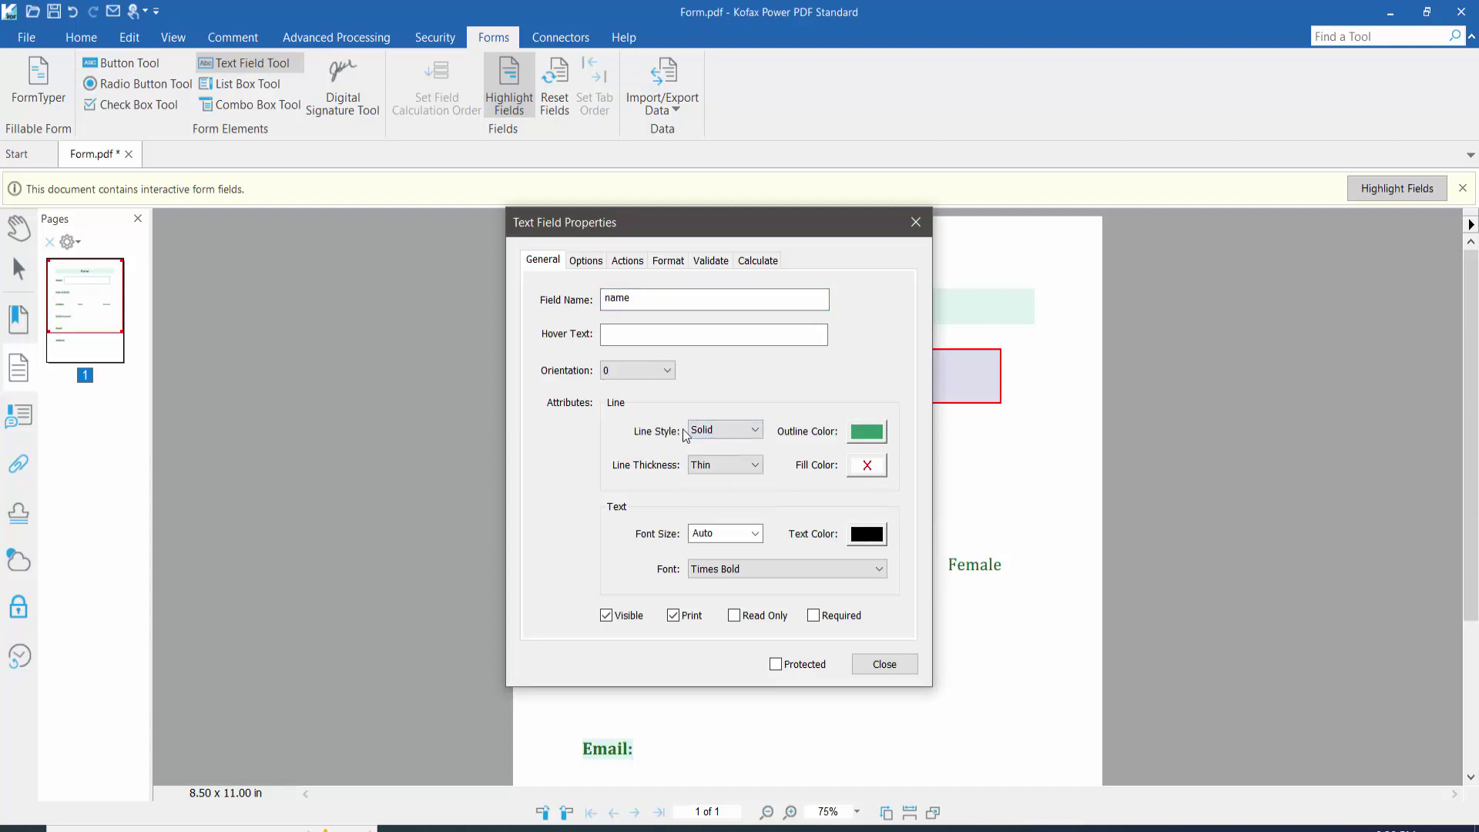
pyautogui.click(718, 465)
pyautogui.click(693, 254)
pyautogui.moveTo(660, 231); pyautogui.dragTo(312, 241)
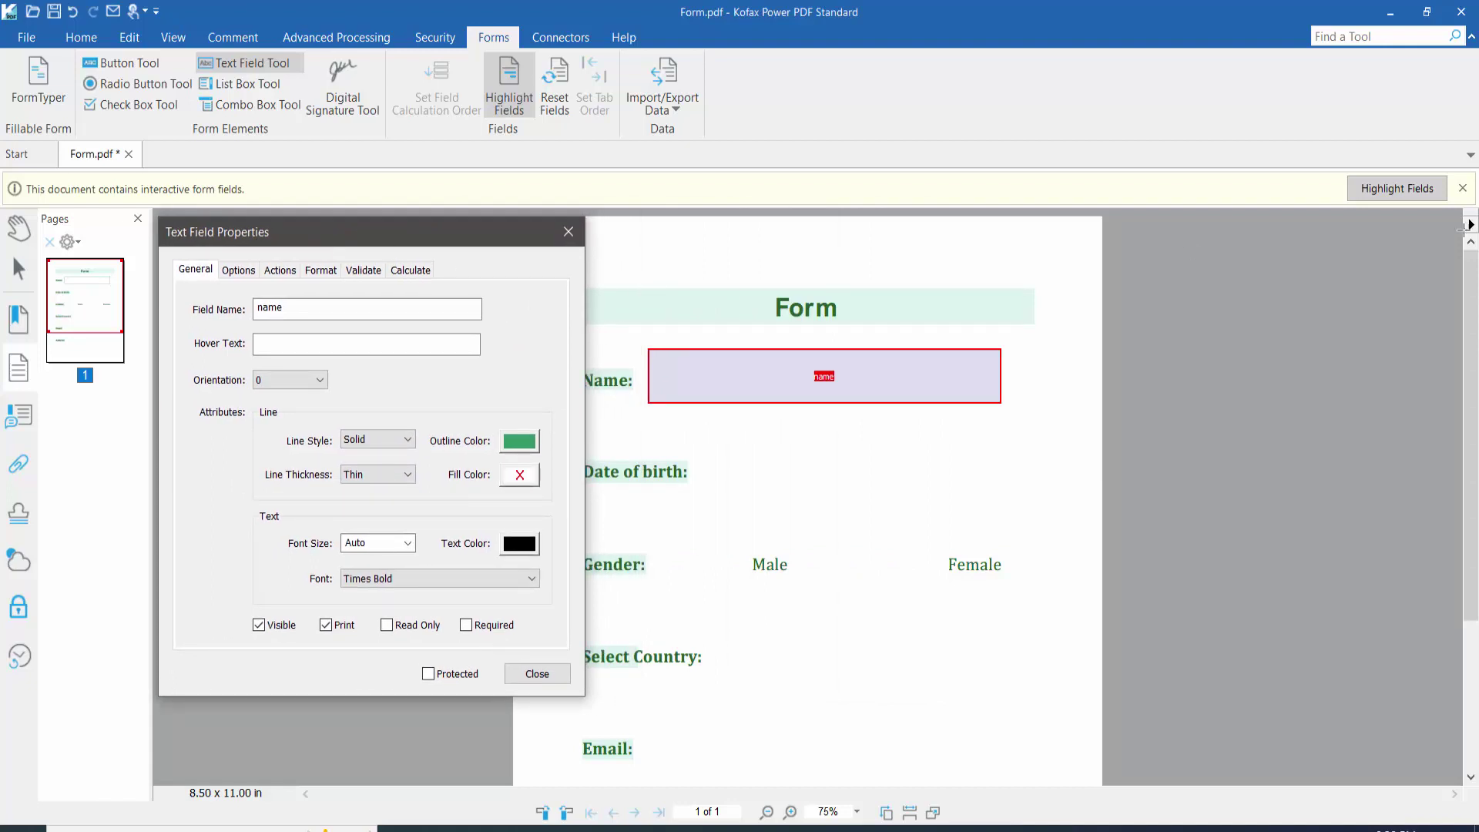
pyautogui.click(1463, 188)
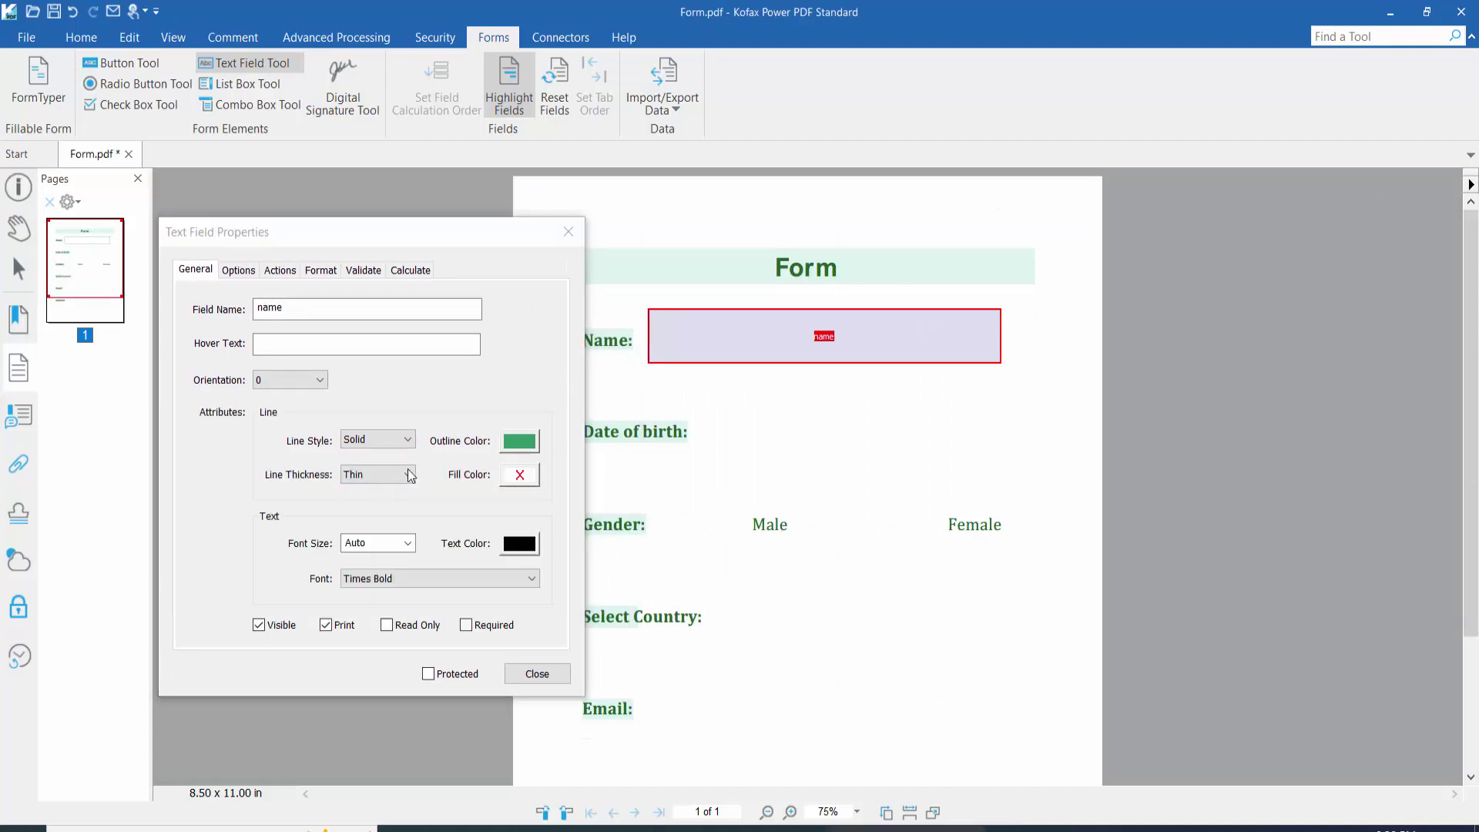
pyautogui.click(394, 485)
pyautogui.click(373, 499)
# Step: Leave the fill colourless and the font size Auto, then choose a custom text colour
pyautogui.click(521, 476)
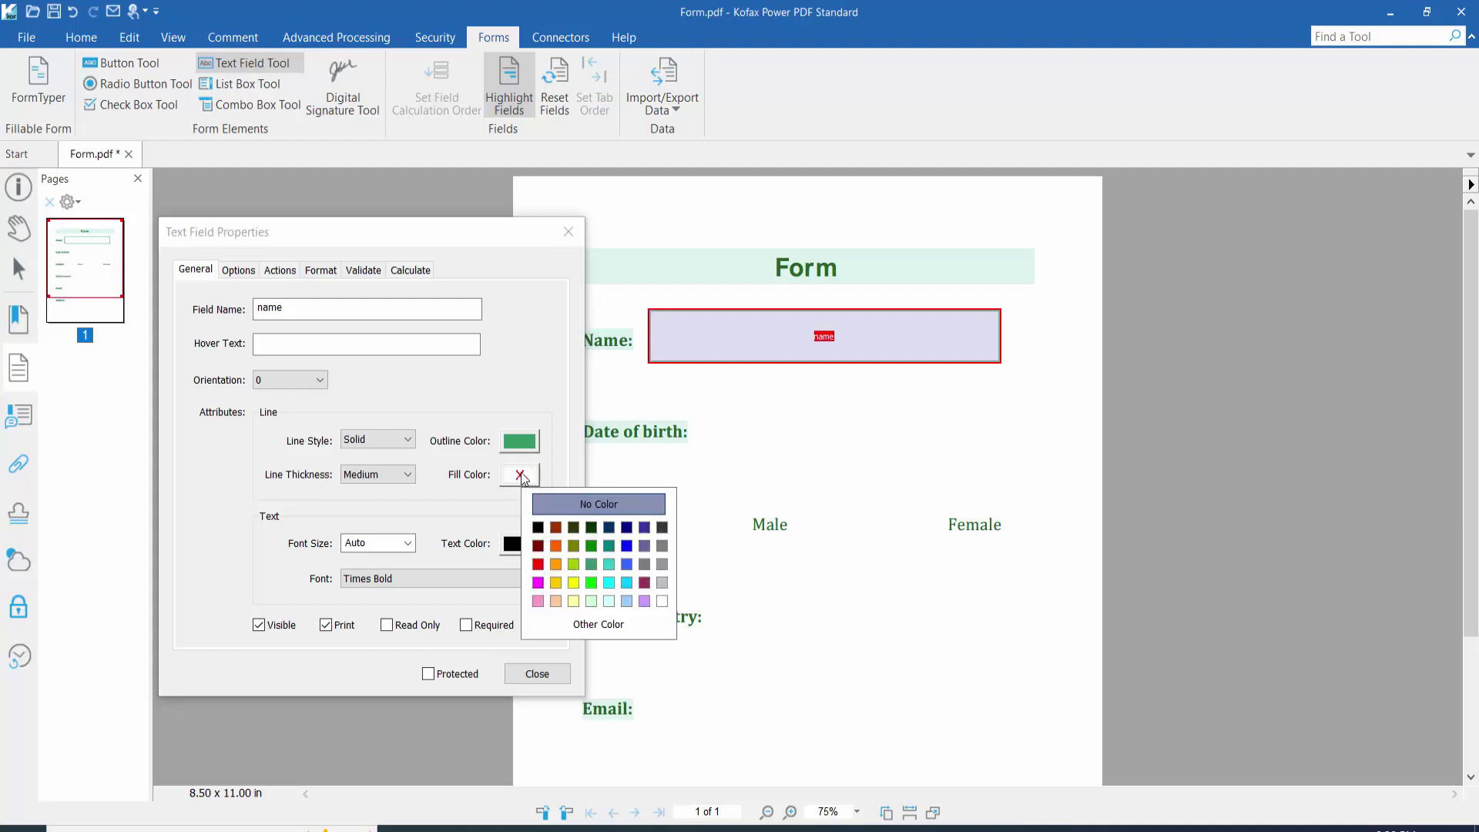
pyautogui.click(251, 531)
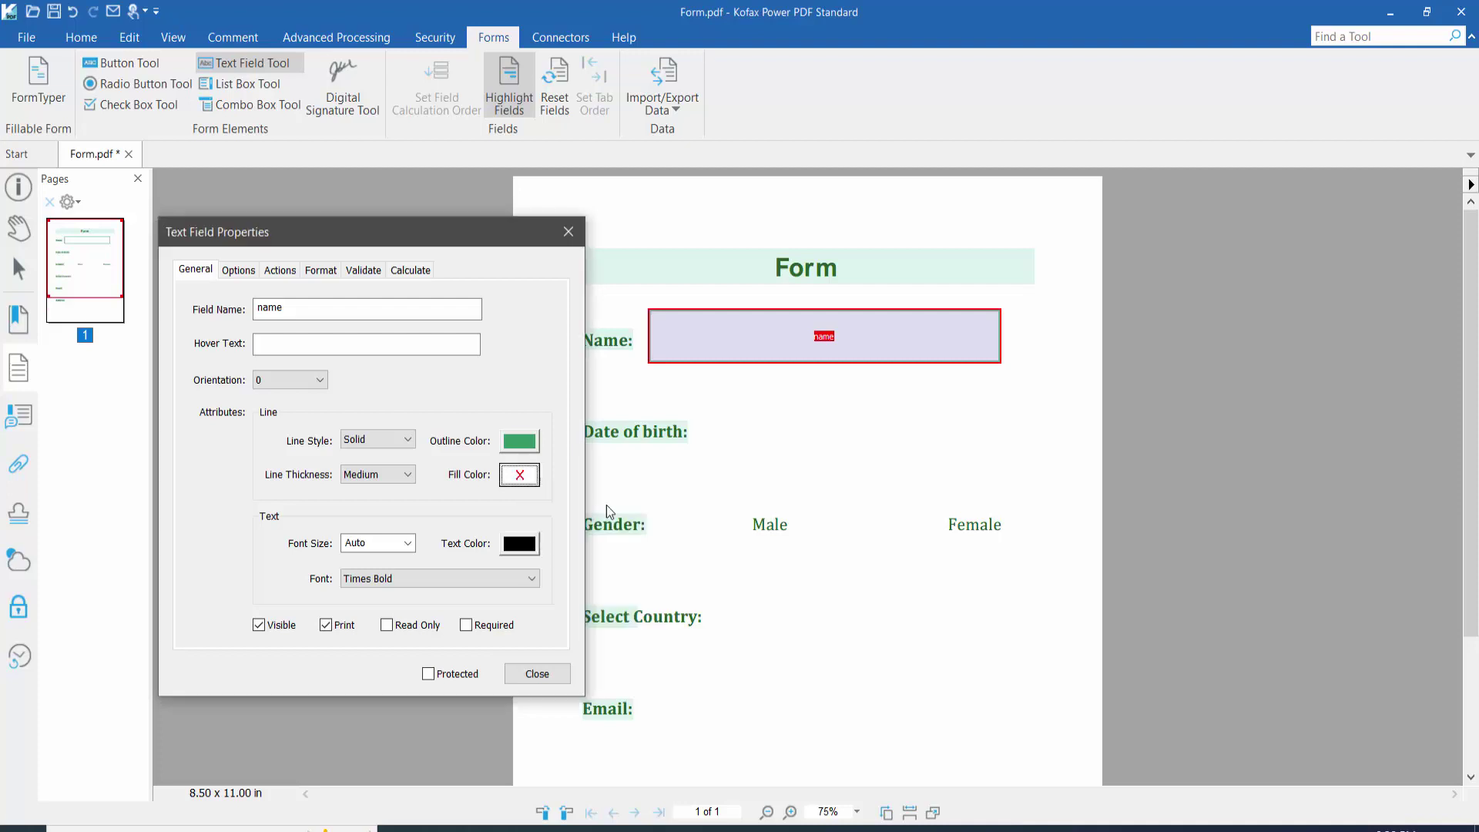
pyautogui.click(407, 547)
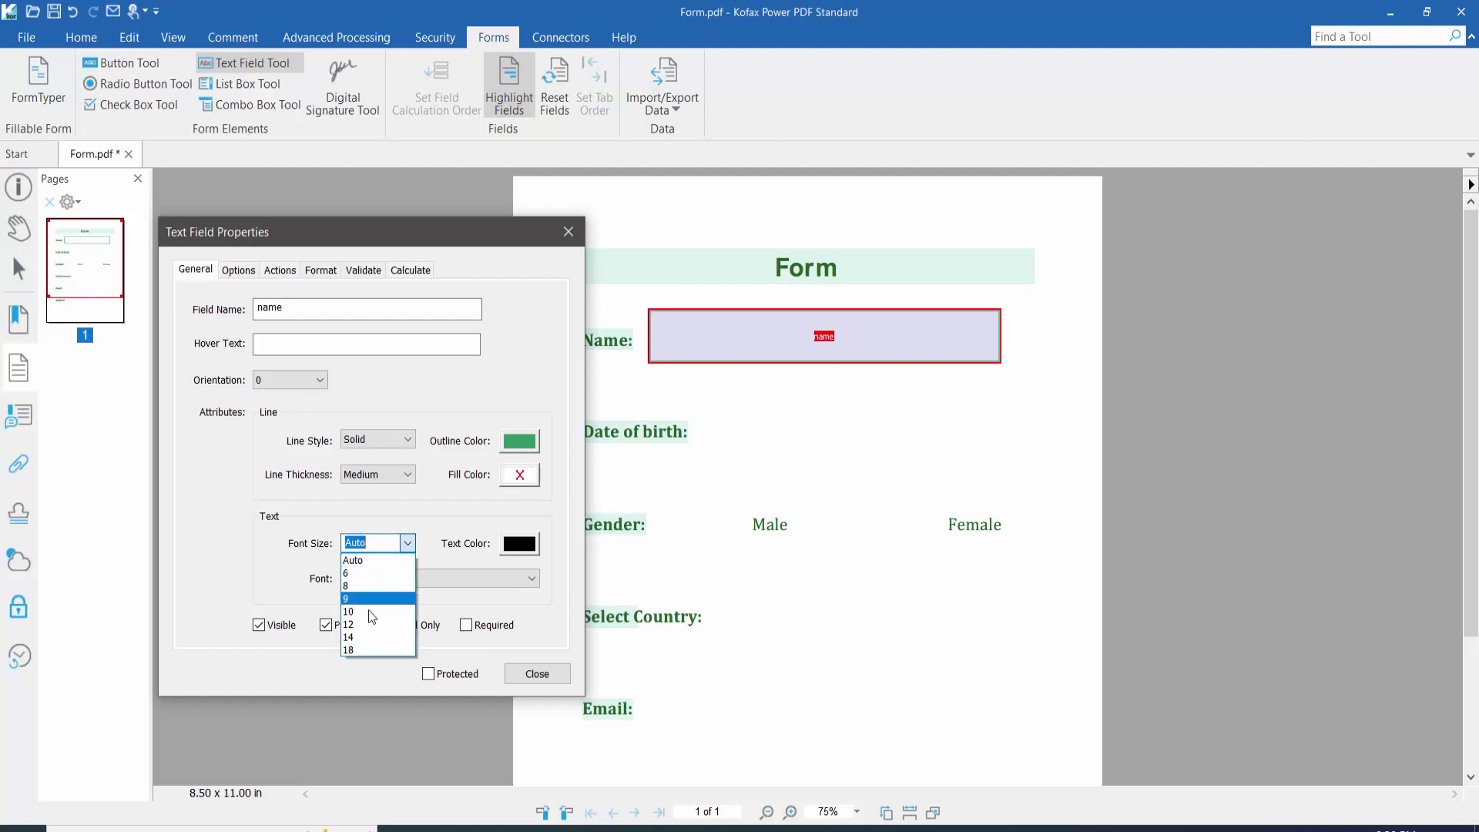
pyautogui.click(374, 561)
pyautogui.click(528, 549)
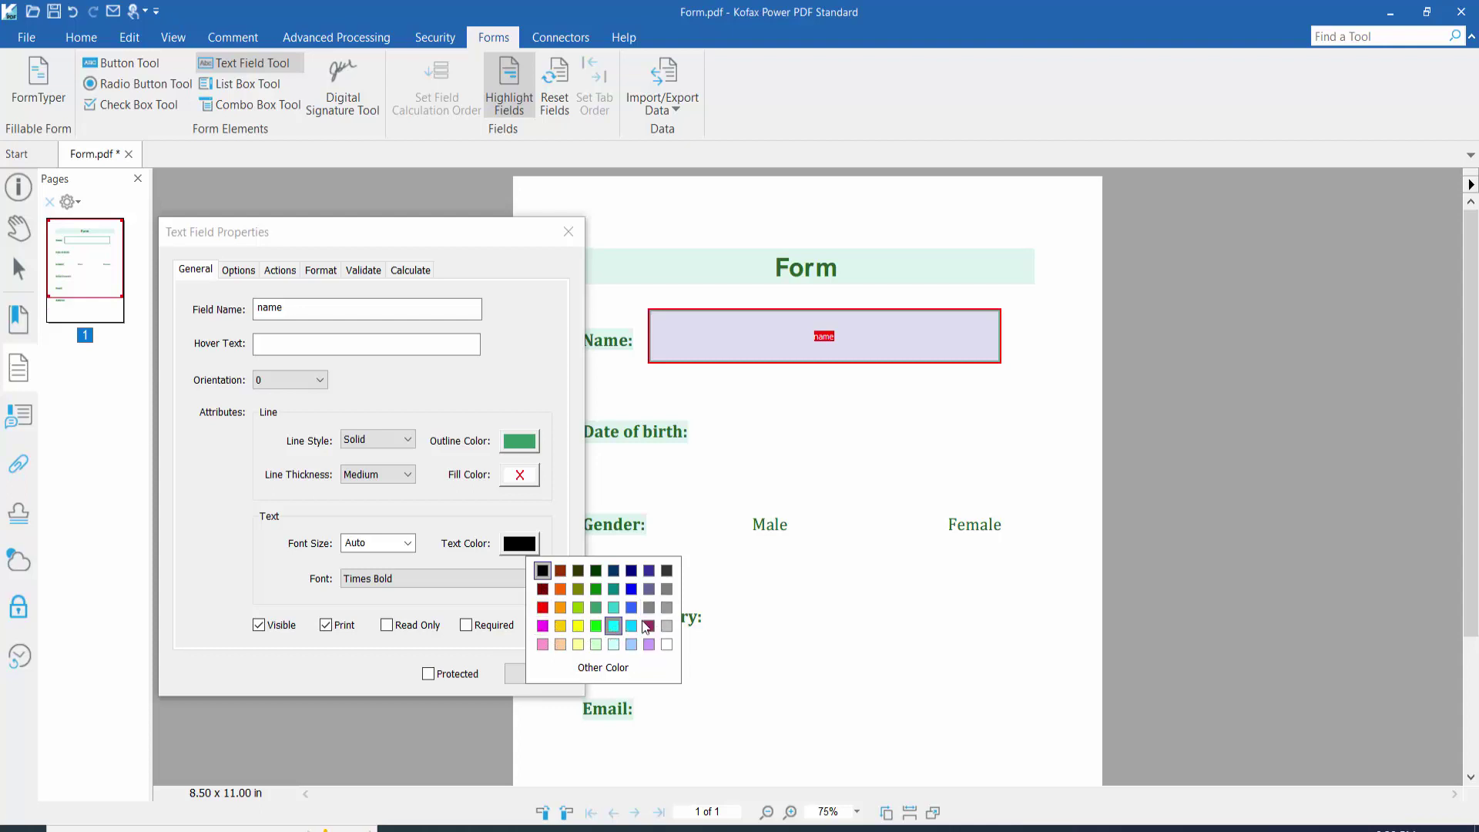
pyautogui.click(607, 667)
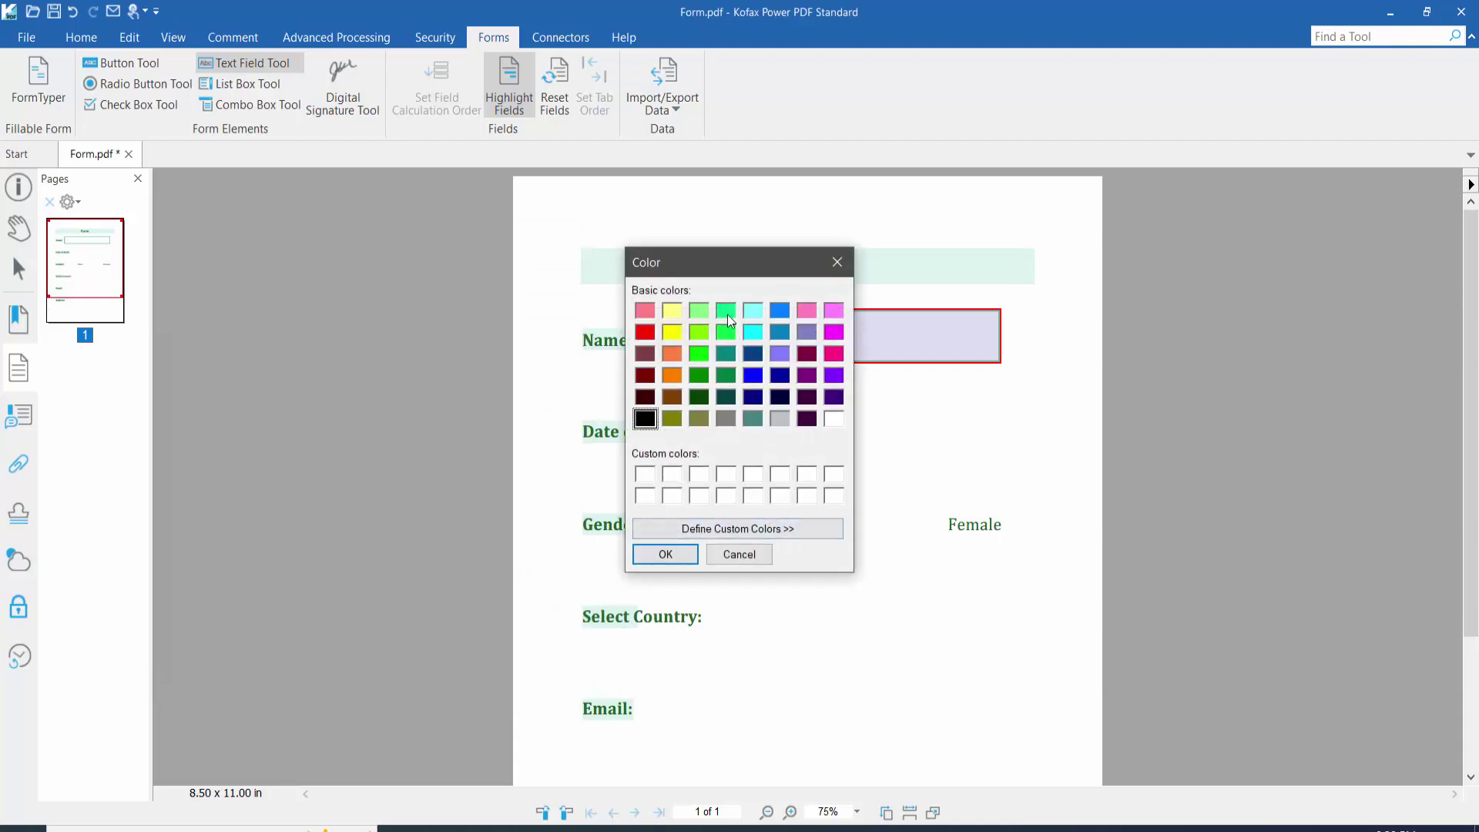
# Step: Close the custom colour picker without applying a colour, keeping the text black
pyautogui.click(760, 528)
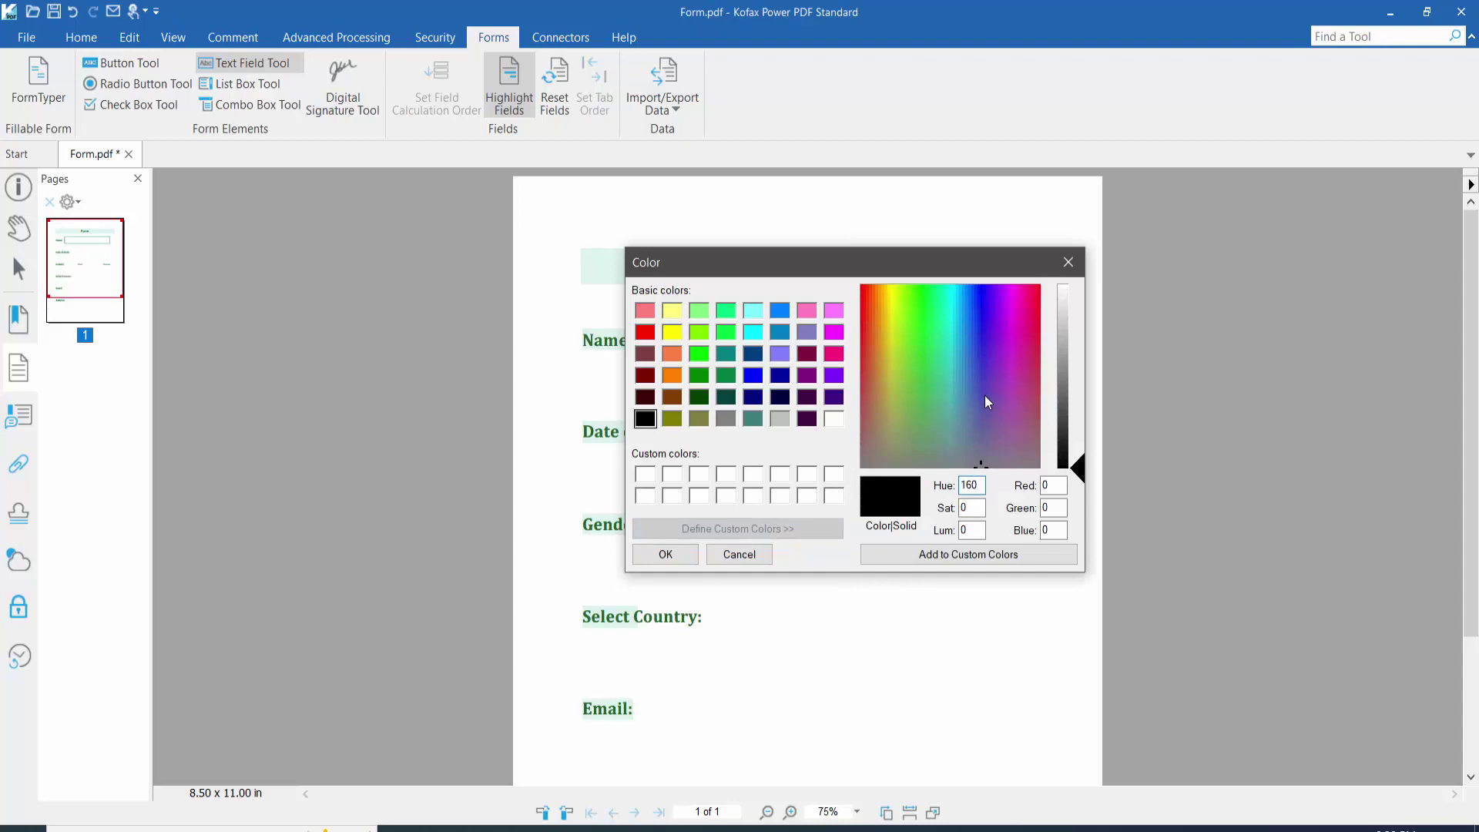
pyautogui.click(958, 402)
pyautogui.click(1069, 263)
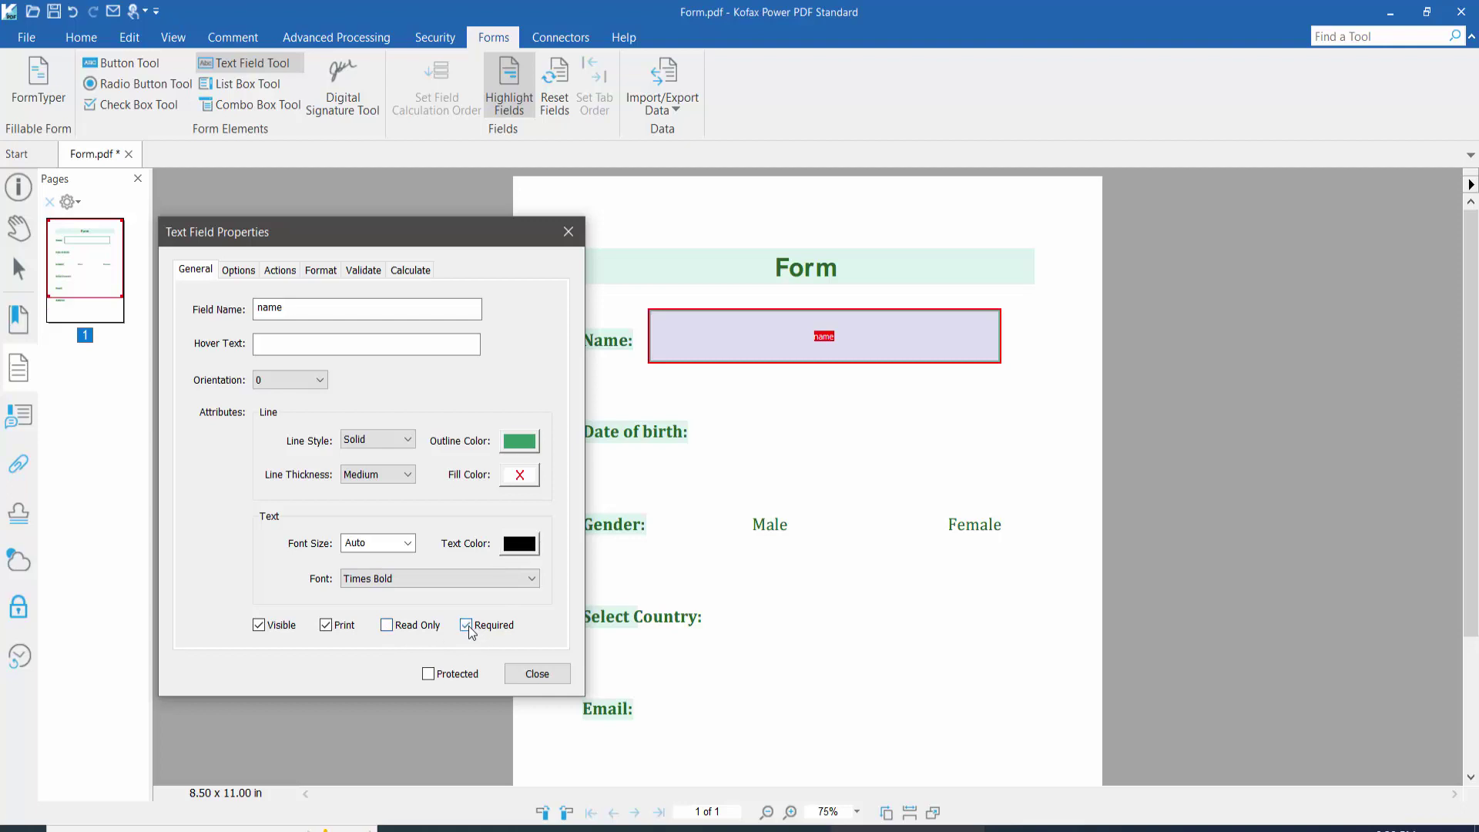
# Step: Clear the name field's Required and Read Only flags and view its Options settings
pyautogui.click(467, 625)
pyautogui.click(387, 625)
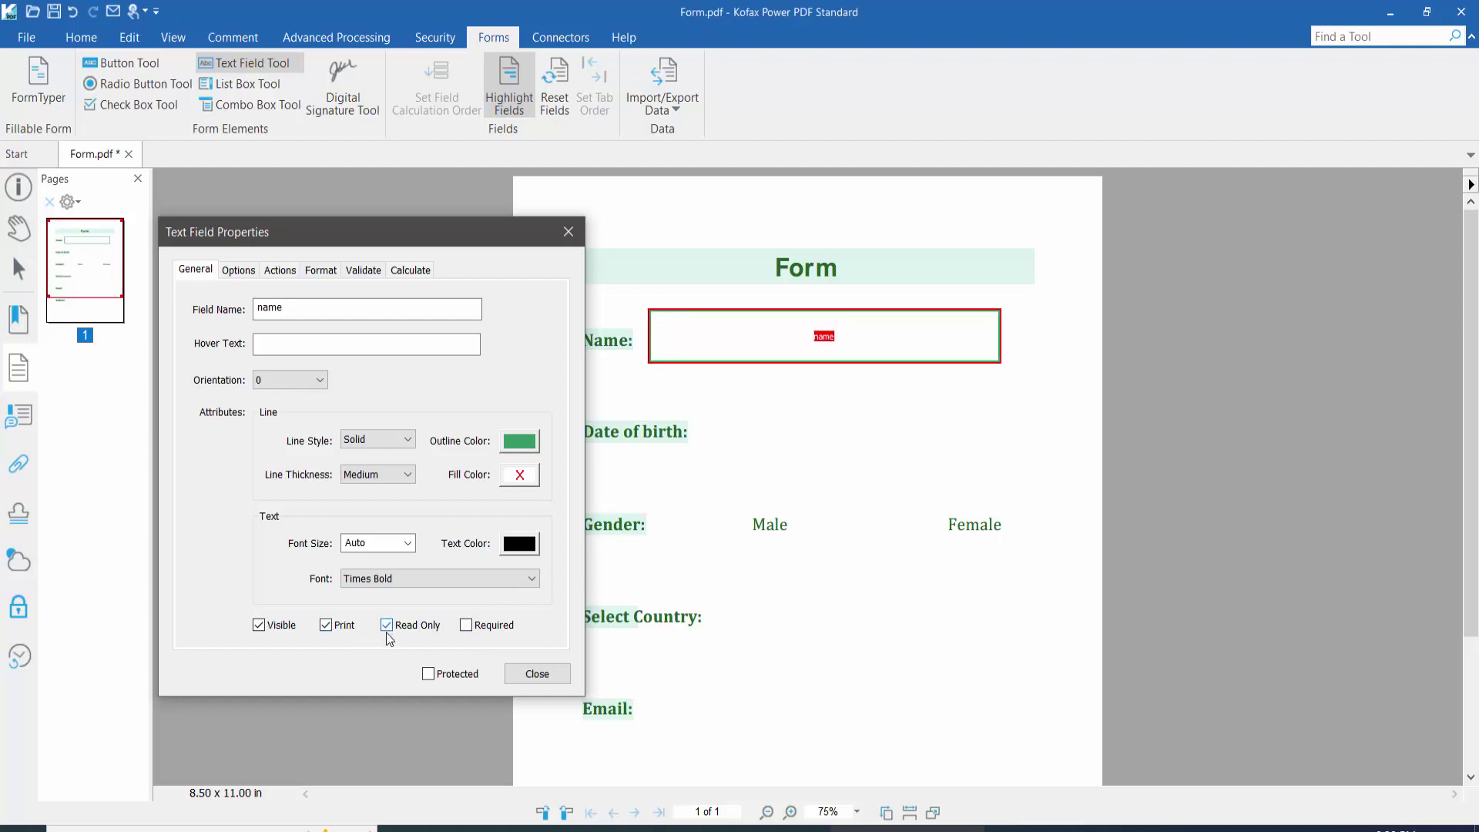
pyautogui.click(387, 625)
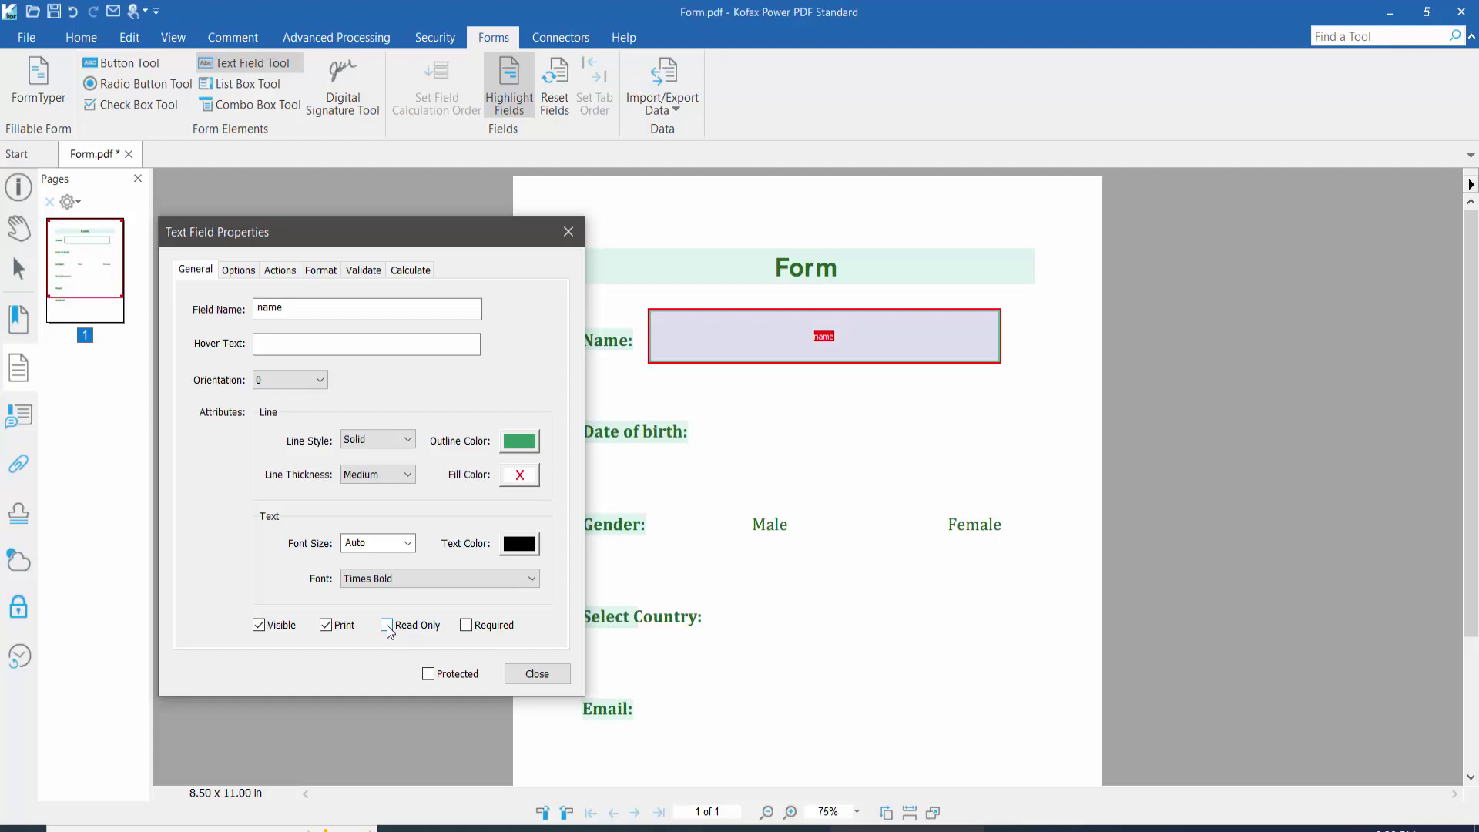
pyautogui.click(774, 335)
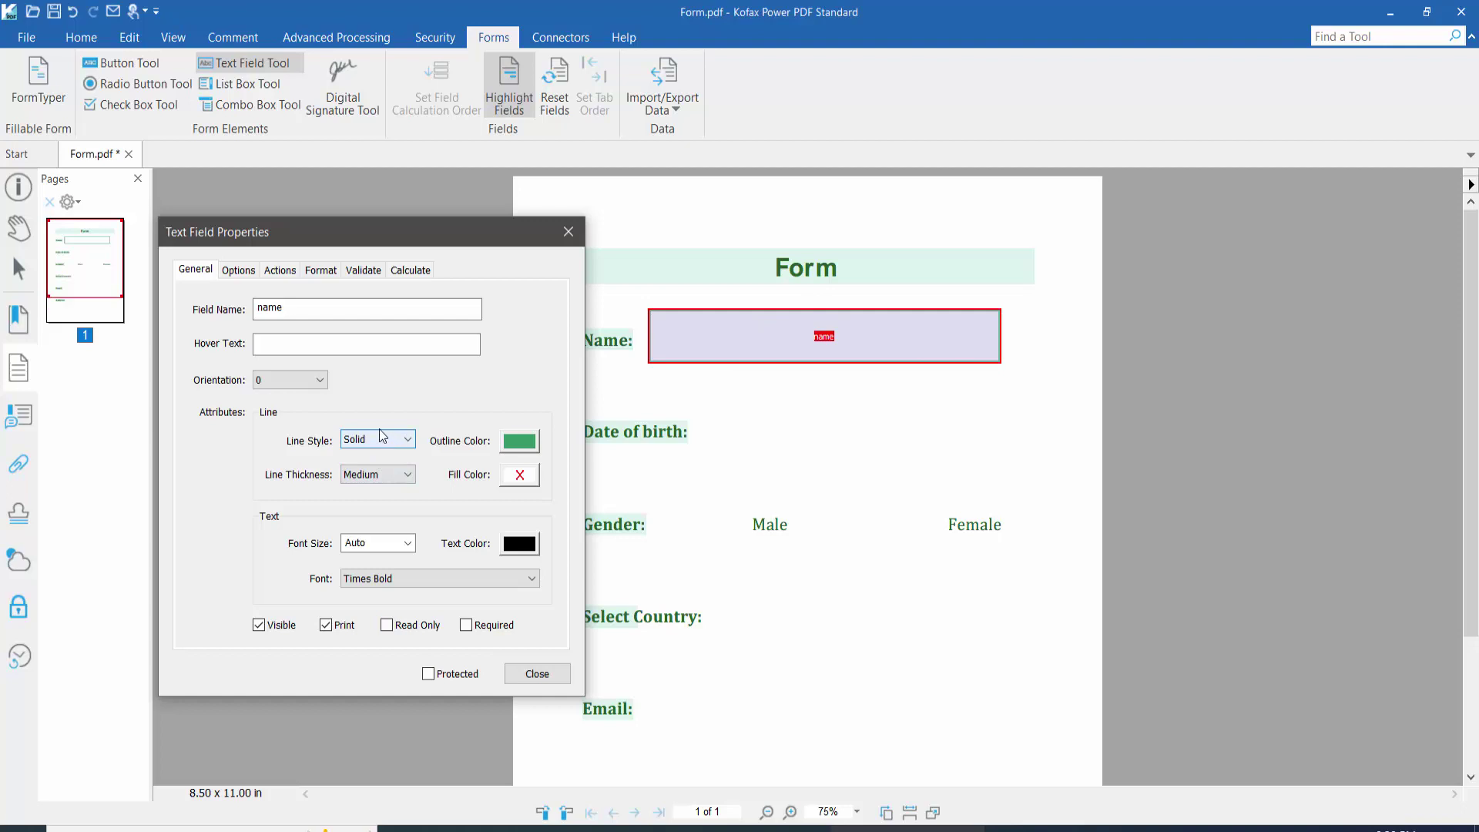
pyautogui.click(238, 270)
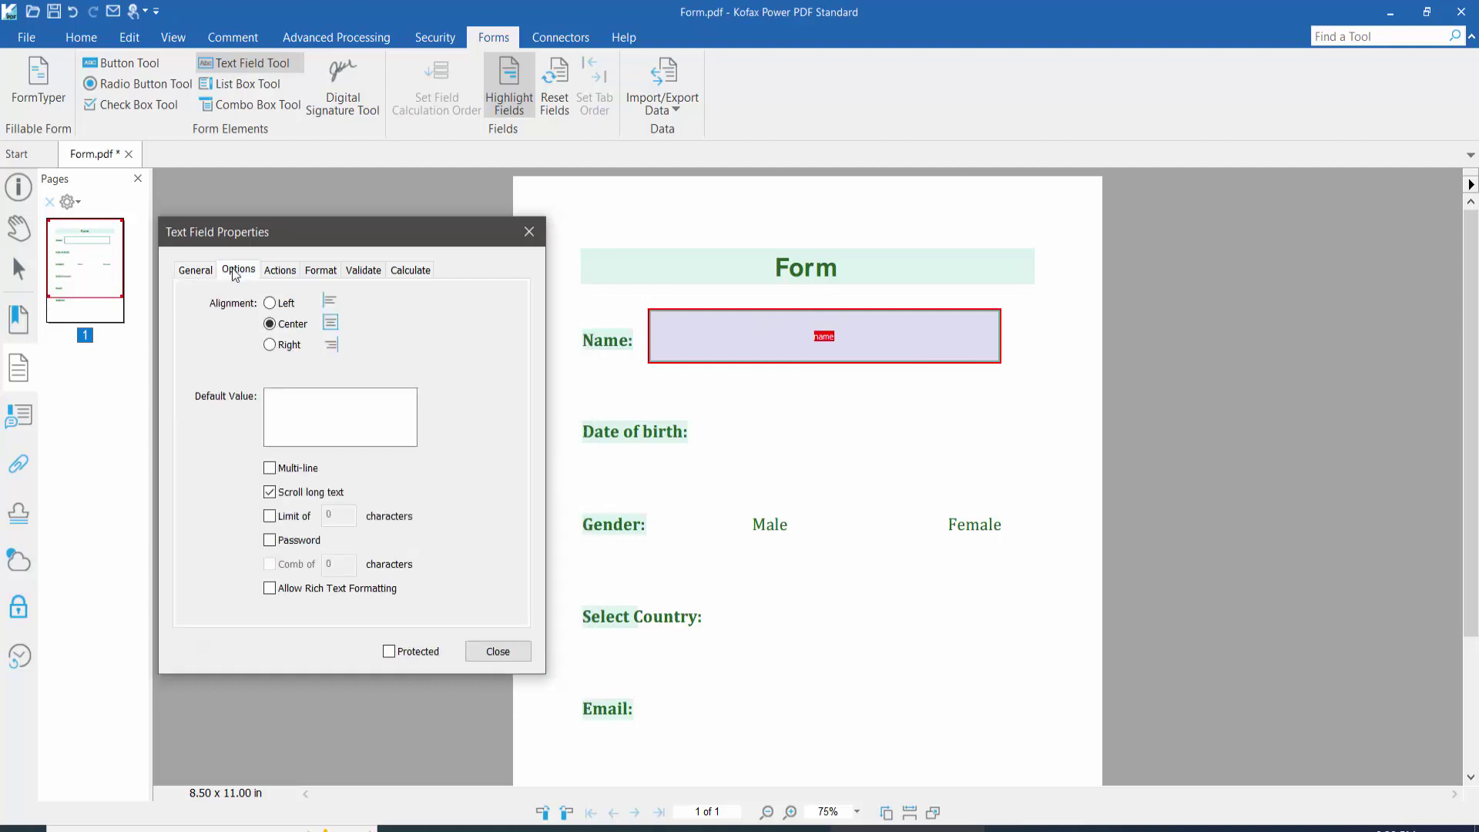
# Step: Set the Name field's text alignment to Left on the Options tab
pyautogui.click(270, 303)
pyautogui.click(269, 344)
pyautogui.click(270, 303)
pyautogui.click(317, 411)
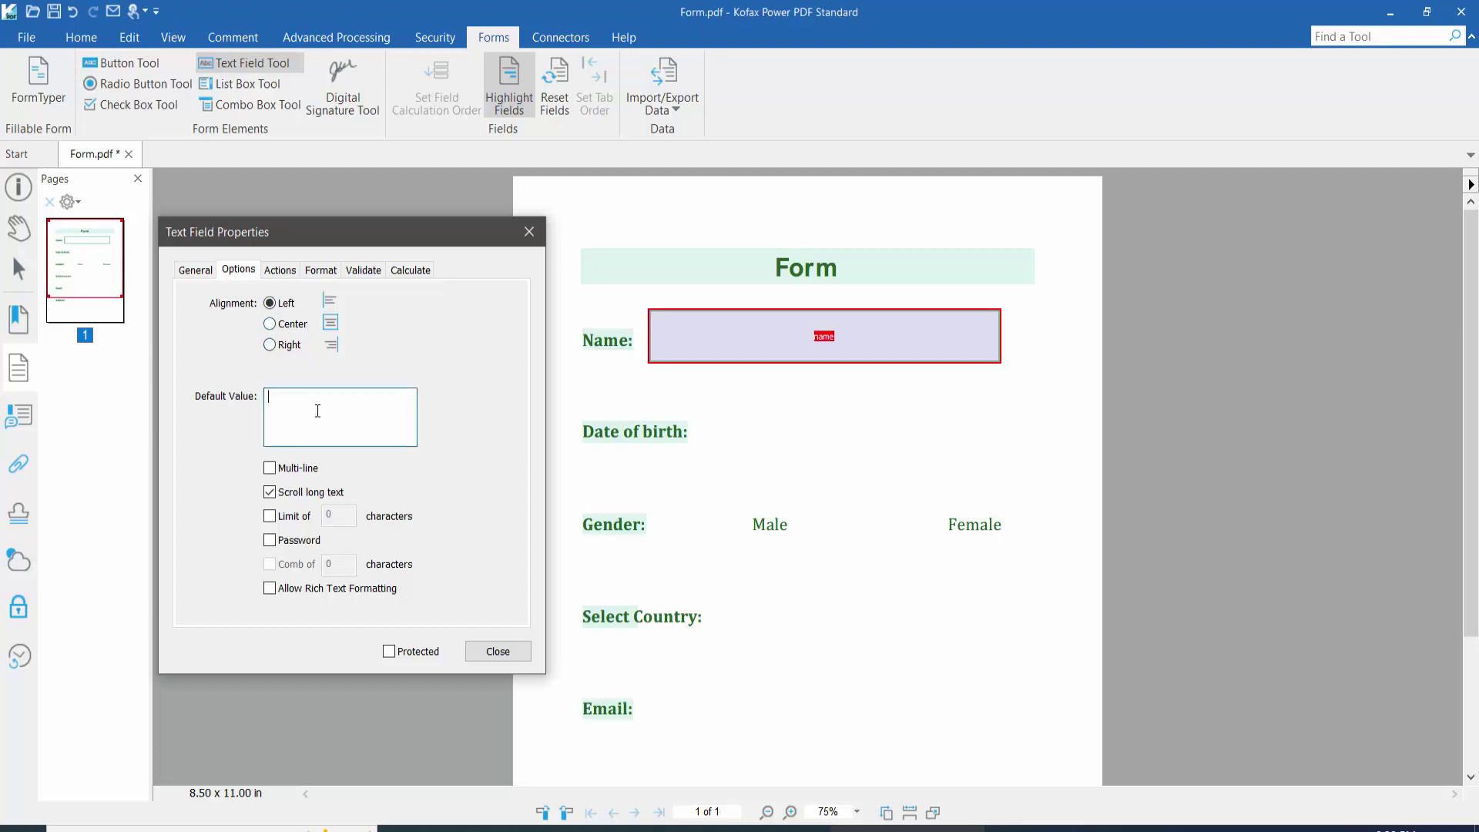
# Step: Review the Number, Date, Time and Special (Zip Code) formats, then close the properties
pyautogui.click(281, 271)
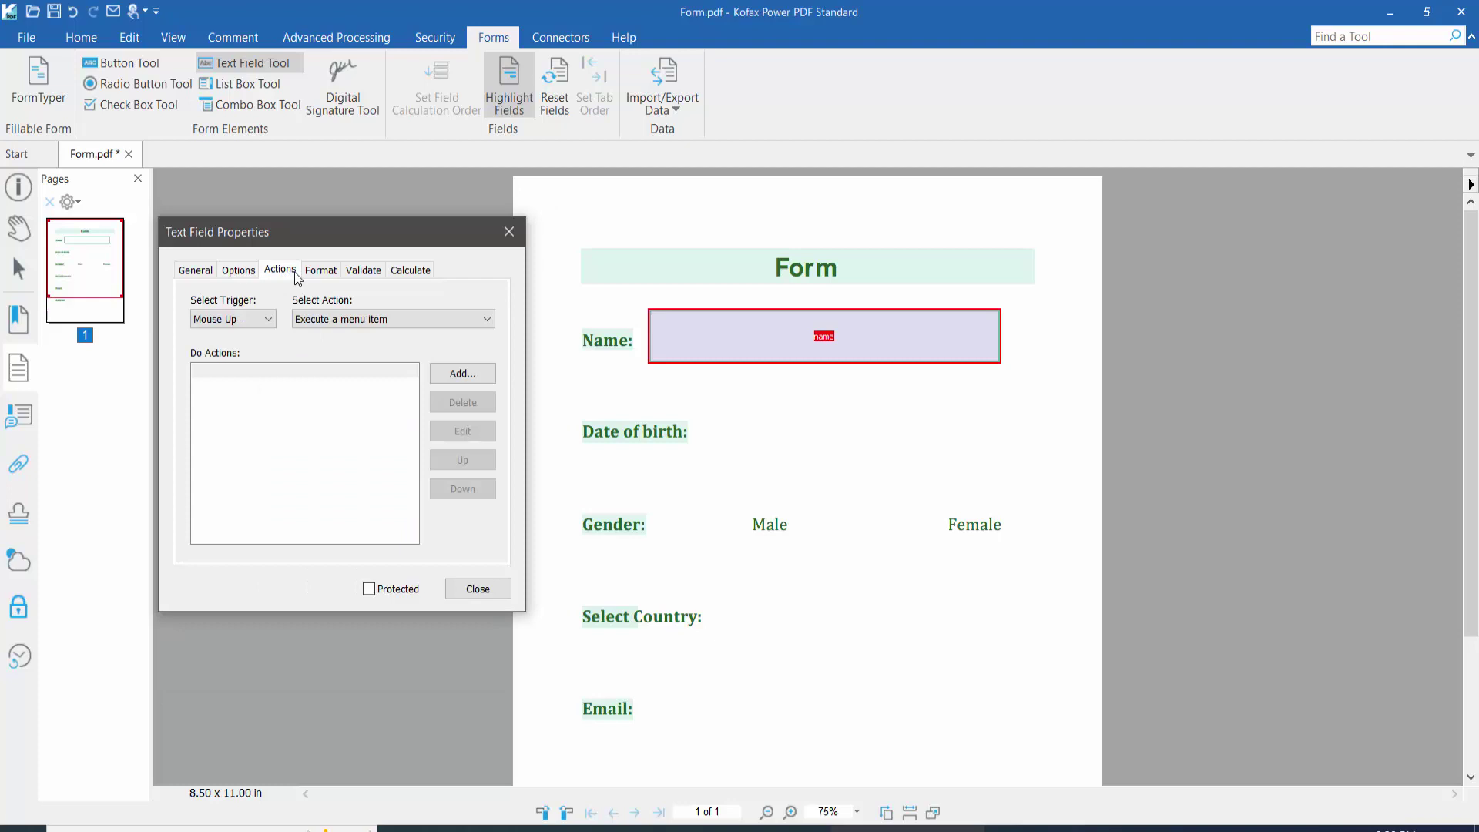
pyautogui.click(321, 273)
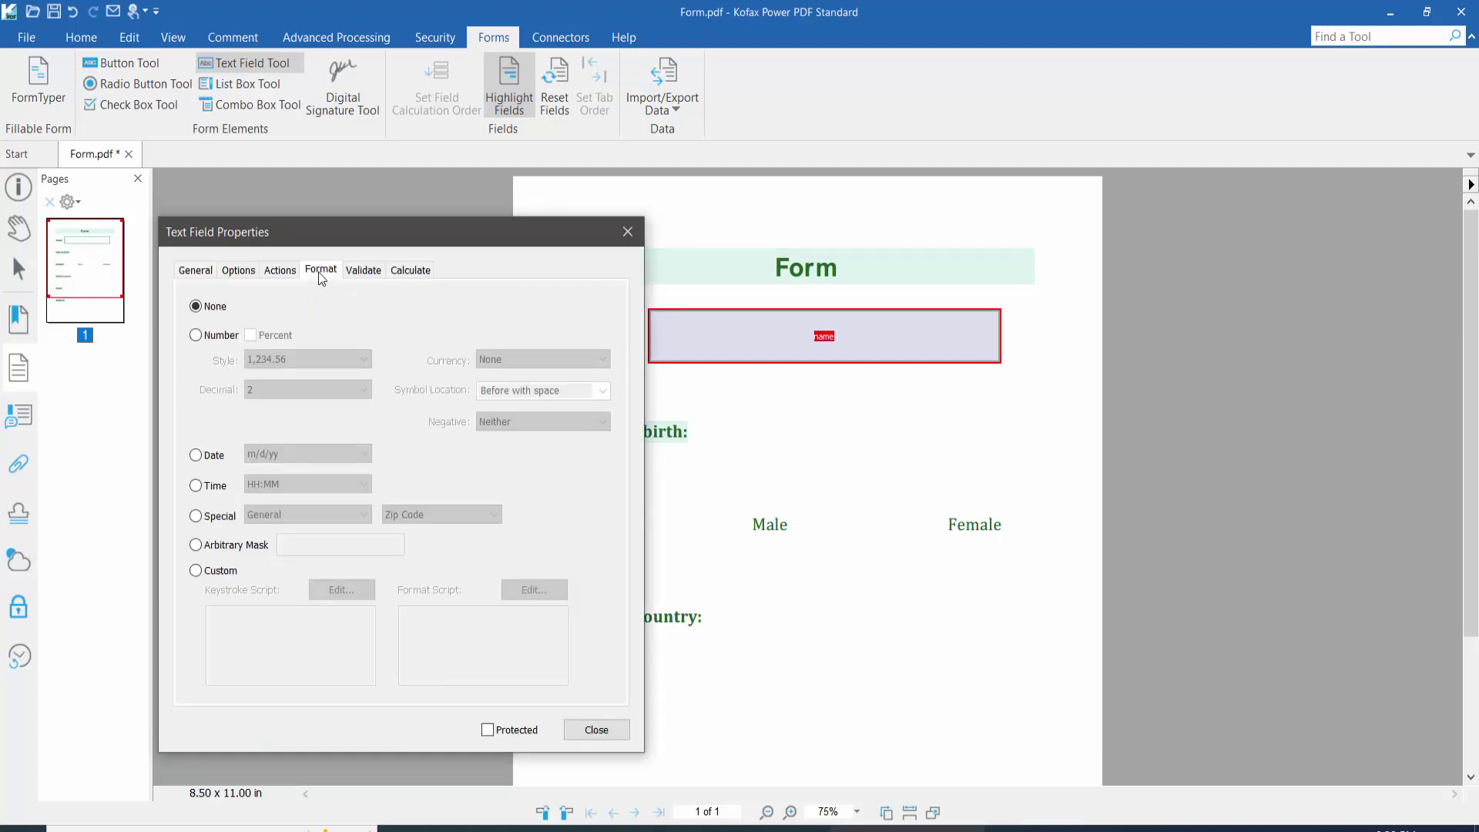
pyautogui.click(196, 334)
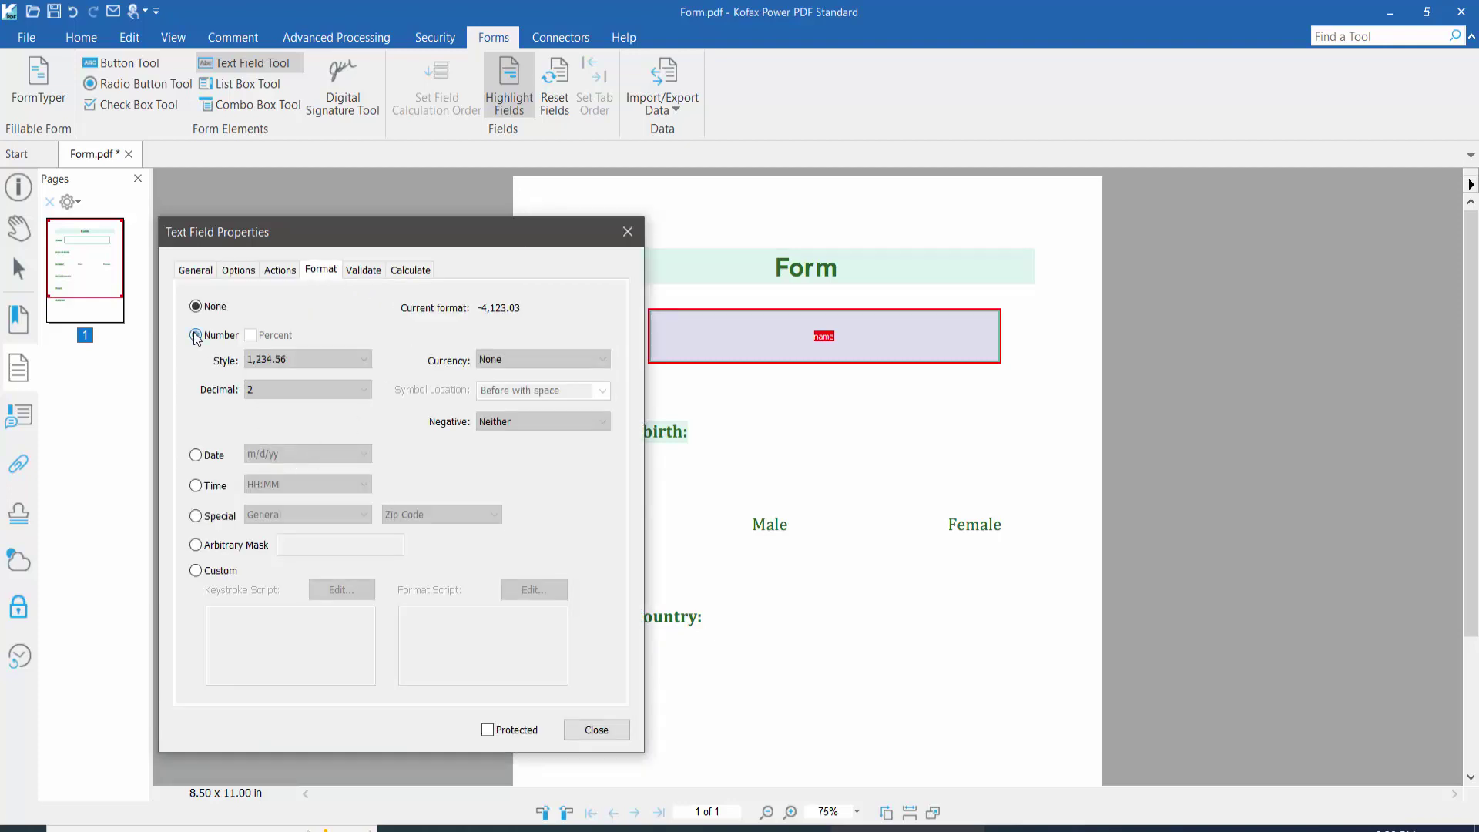
pyautogui.click(196, 455)
pyautogui.click(196, 485)
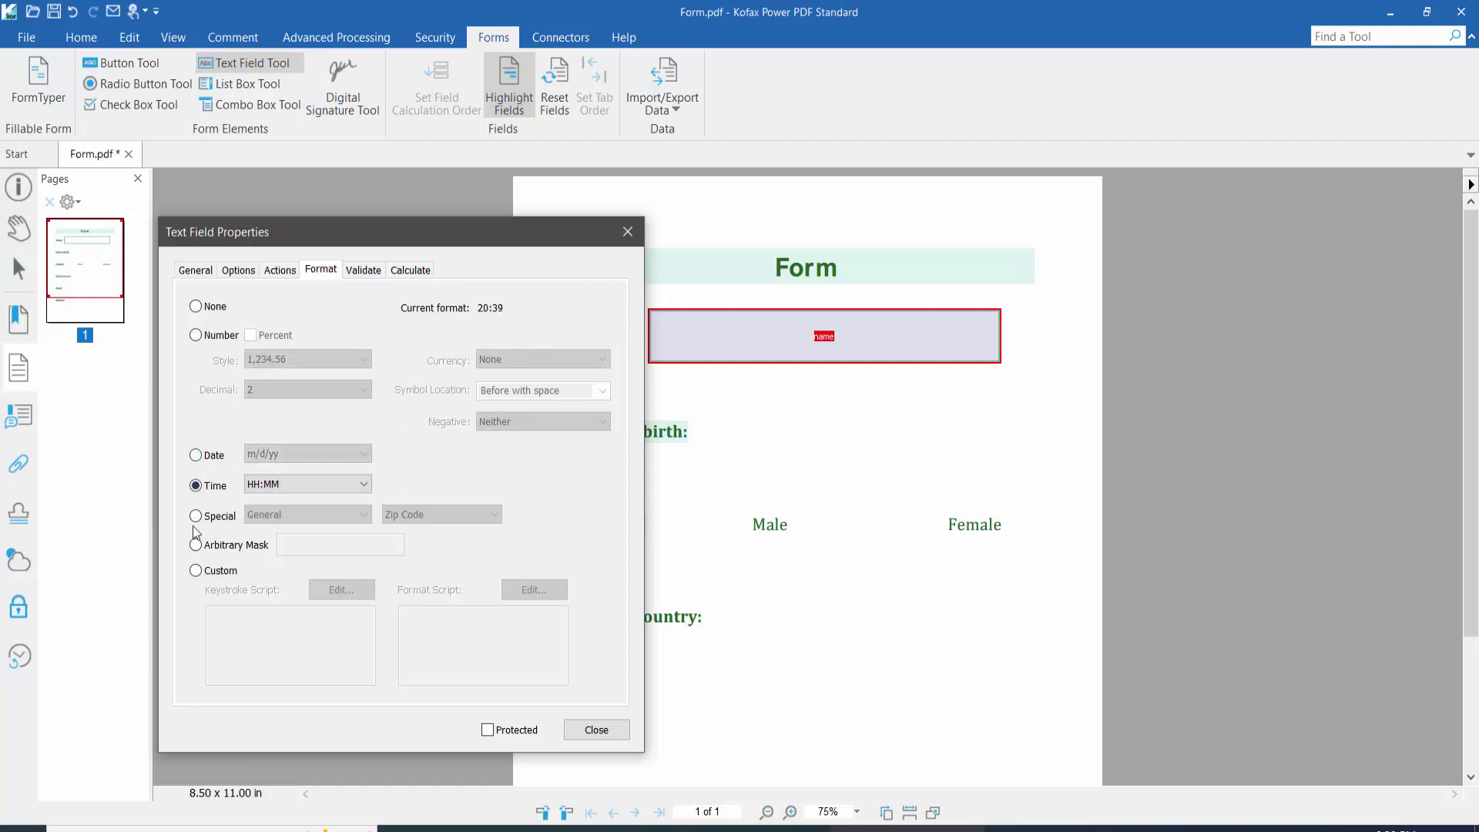
pyautogui.click(196, 516)
pyautogui.click(362, 514)
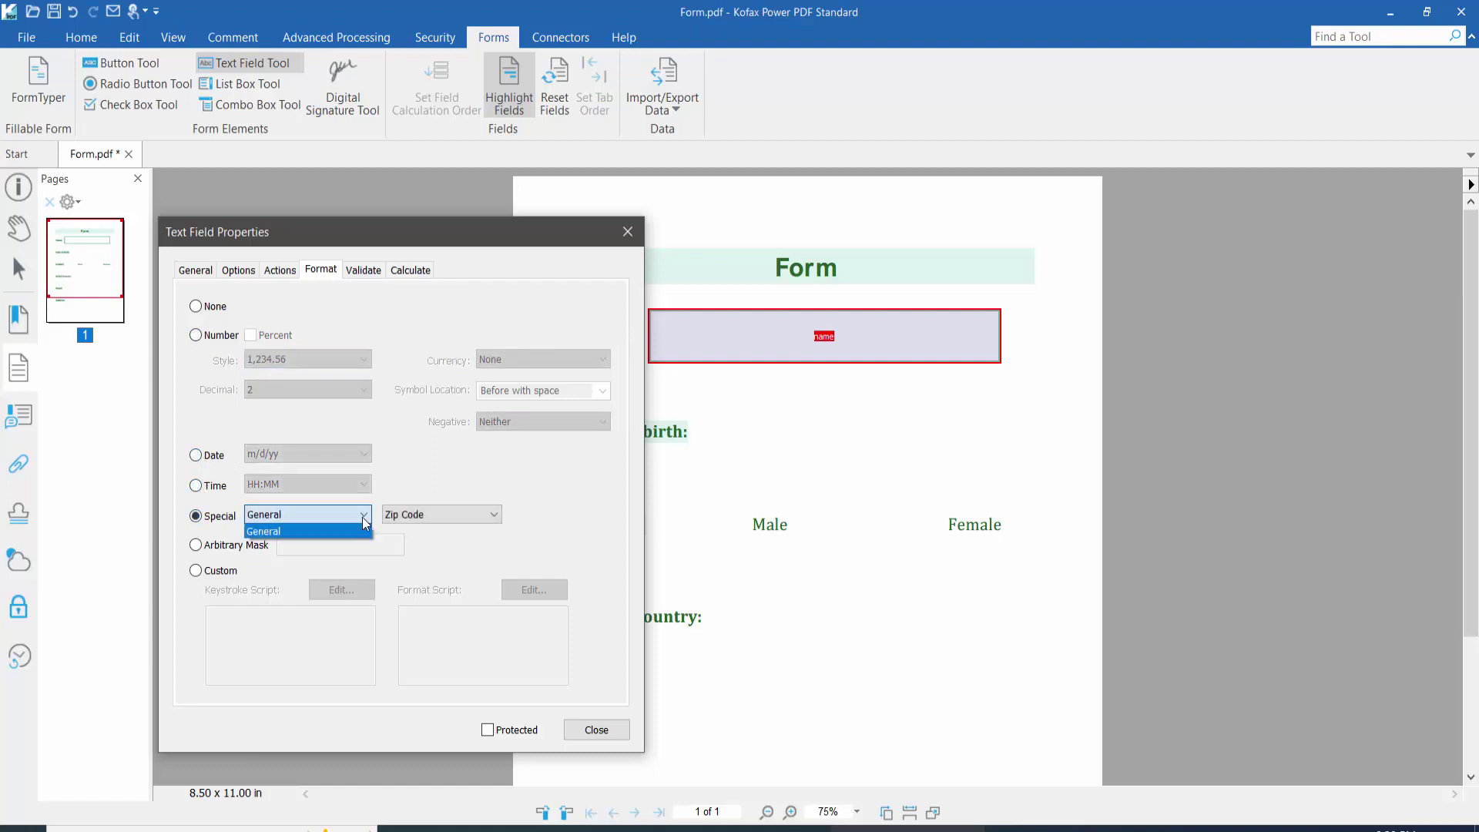
pyautogui.click(440, 518)
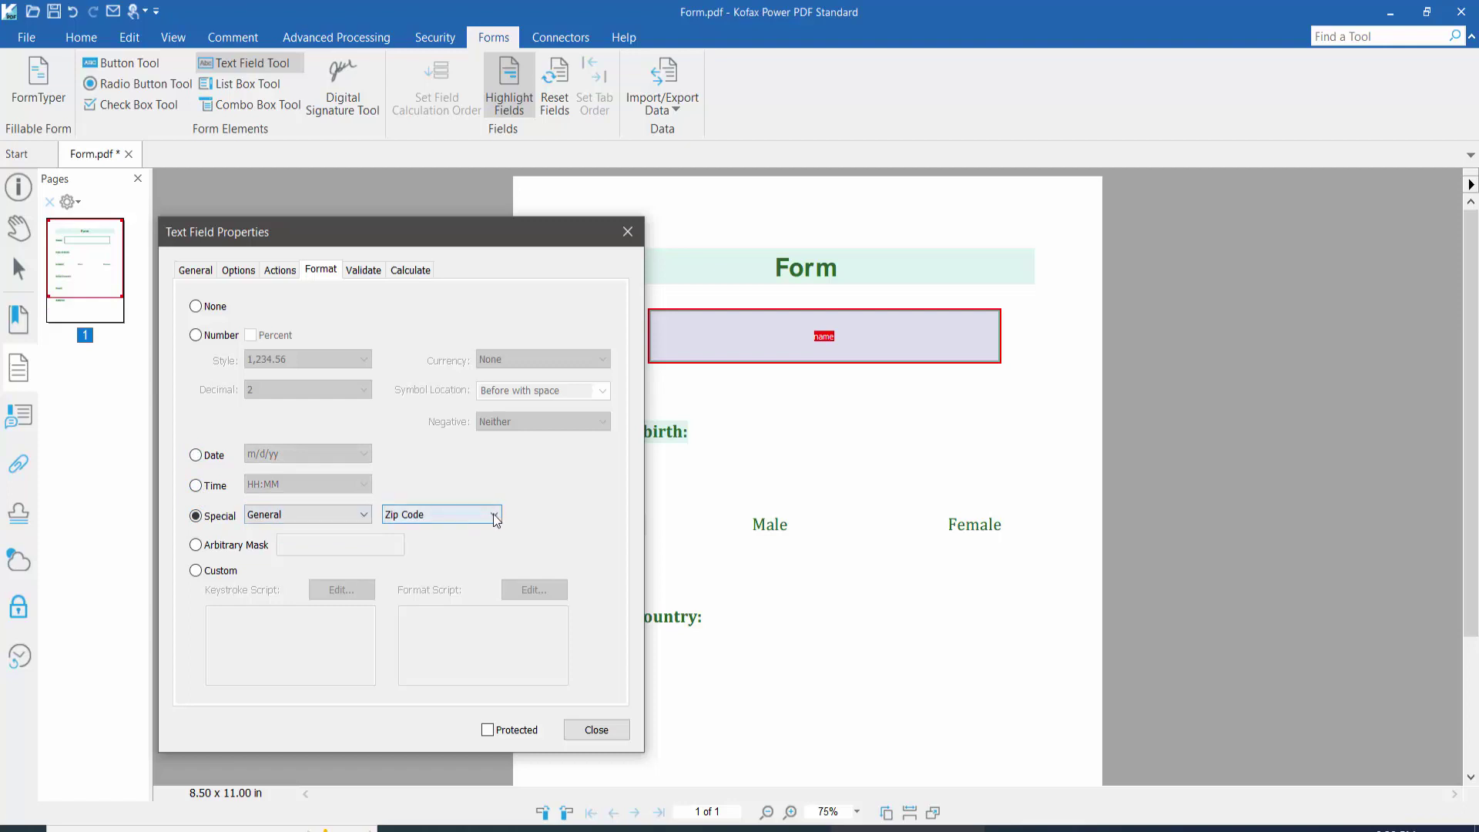
pyautogui.click(494, 515)
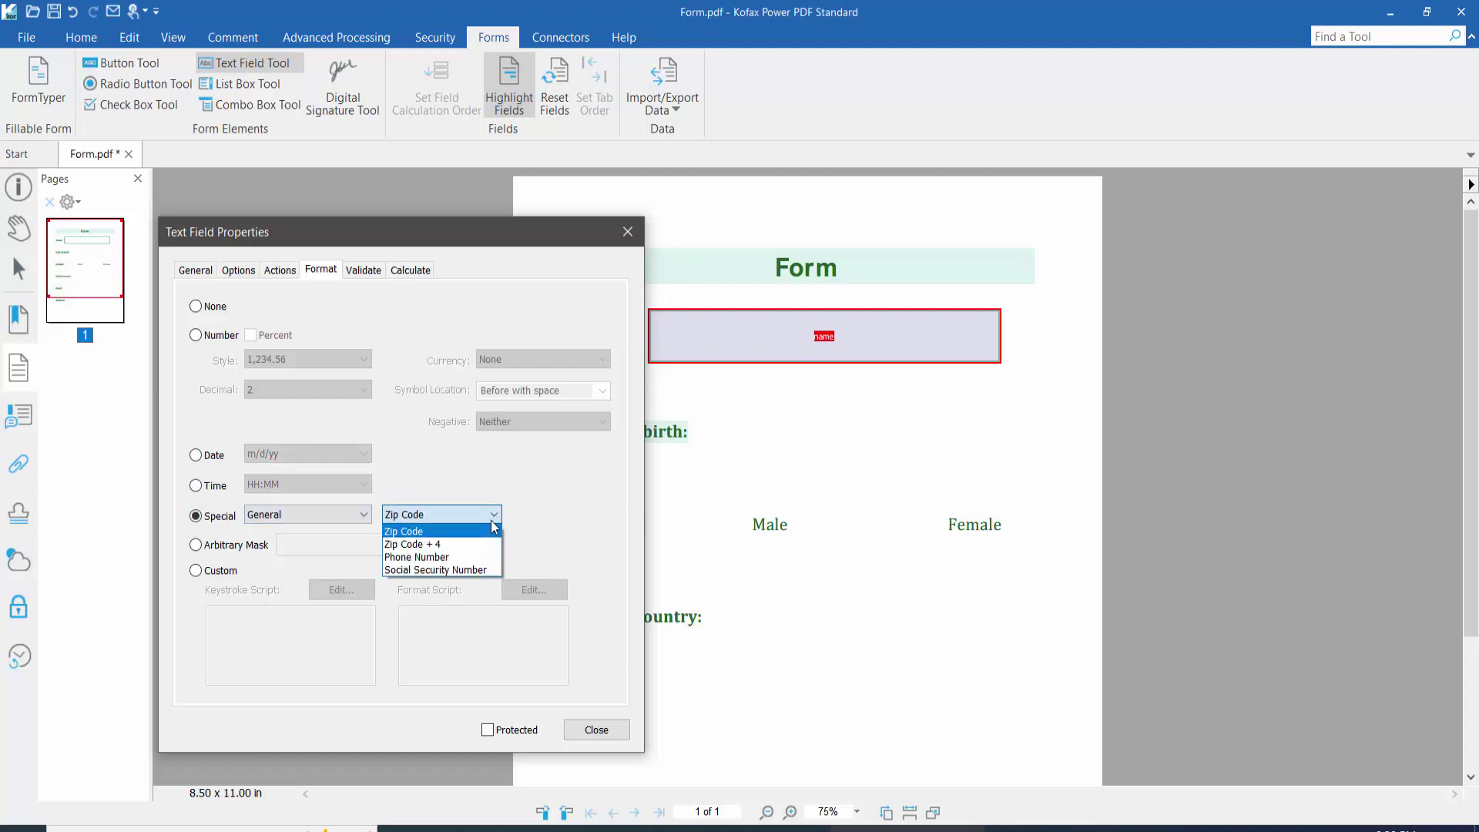
pyautogui.click(415, 532)
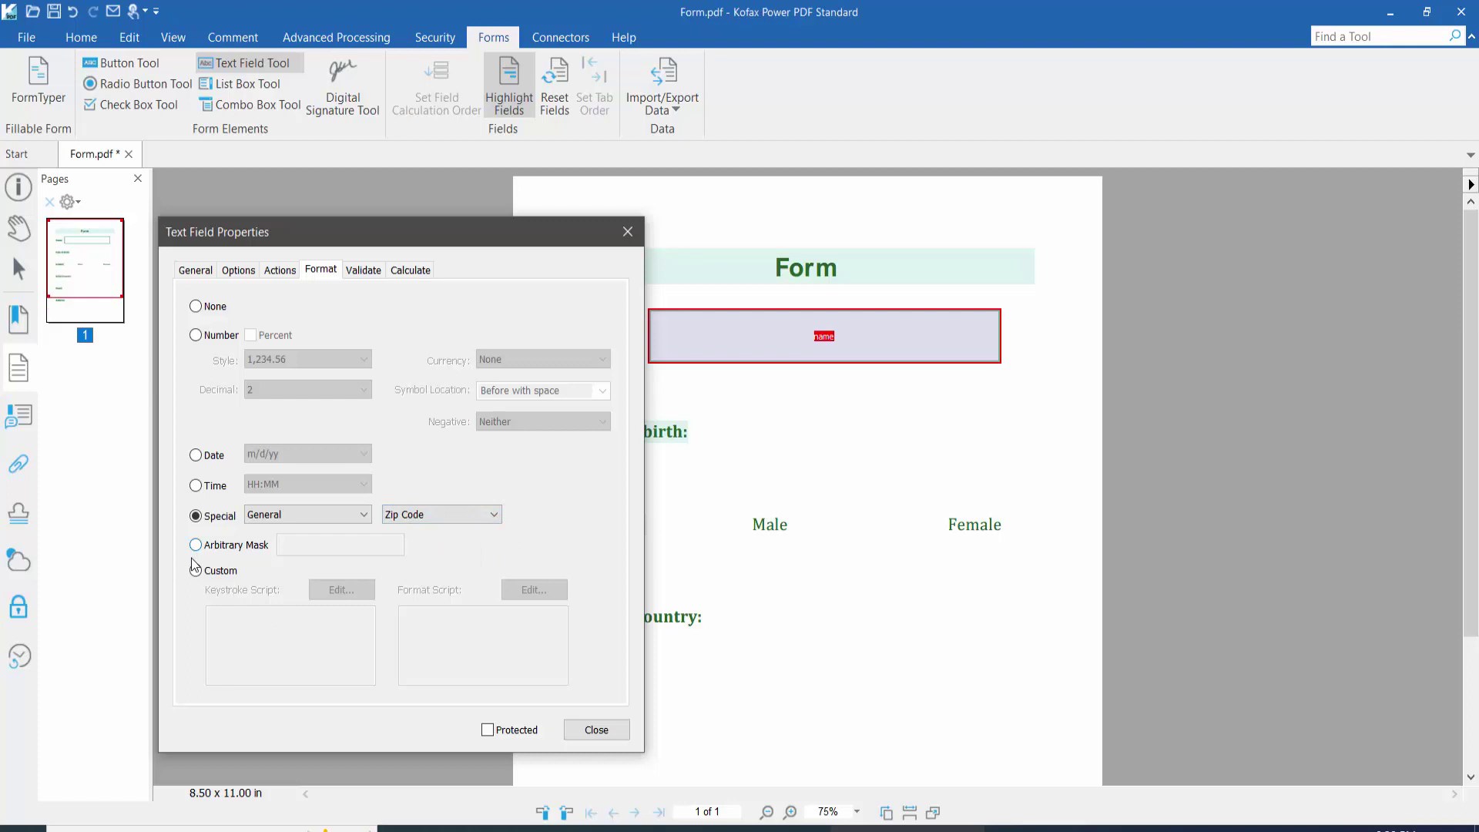
pyautogui.click(196, 270)
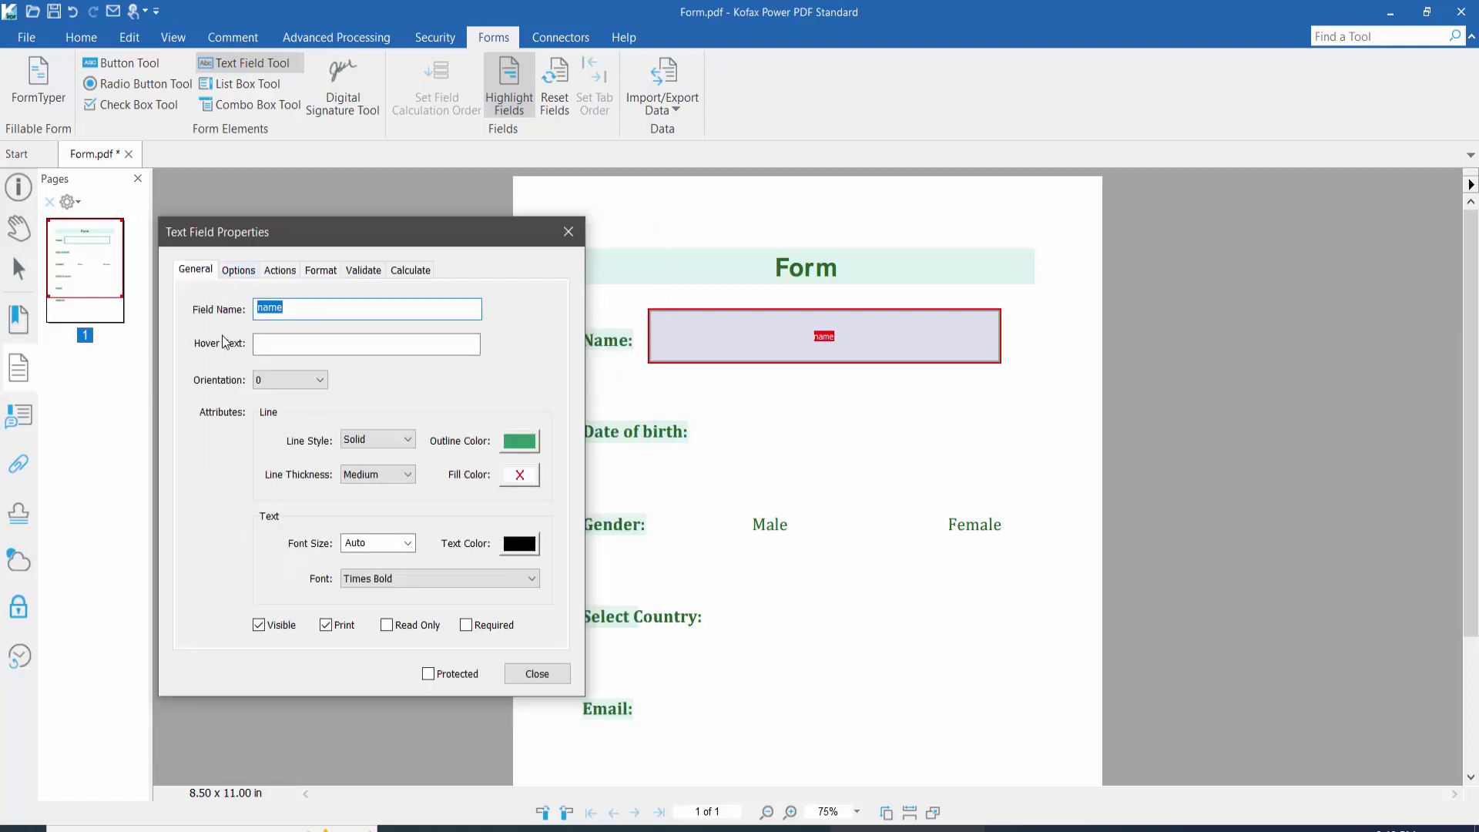
pyautogui.click(537, 673)
# Step: With the Hand tool, type 'type text here' into the Name field
pyautogui.click(6, 225)
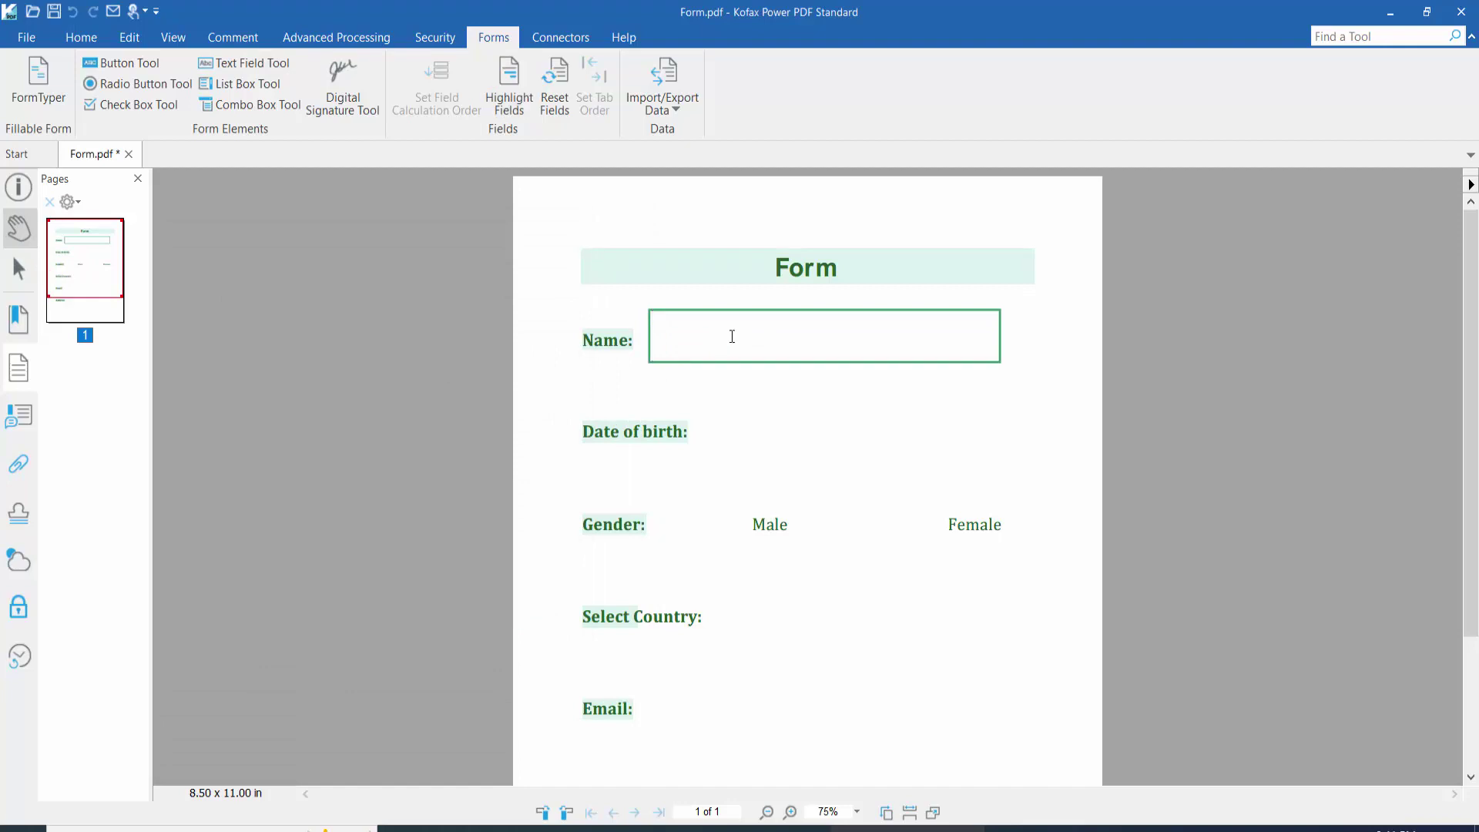
pyautogui.write('t')
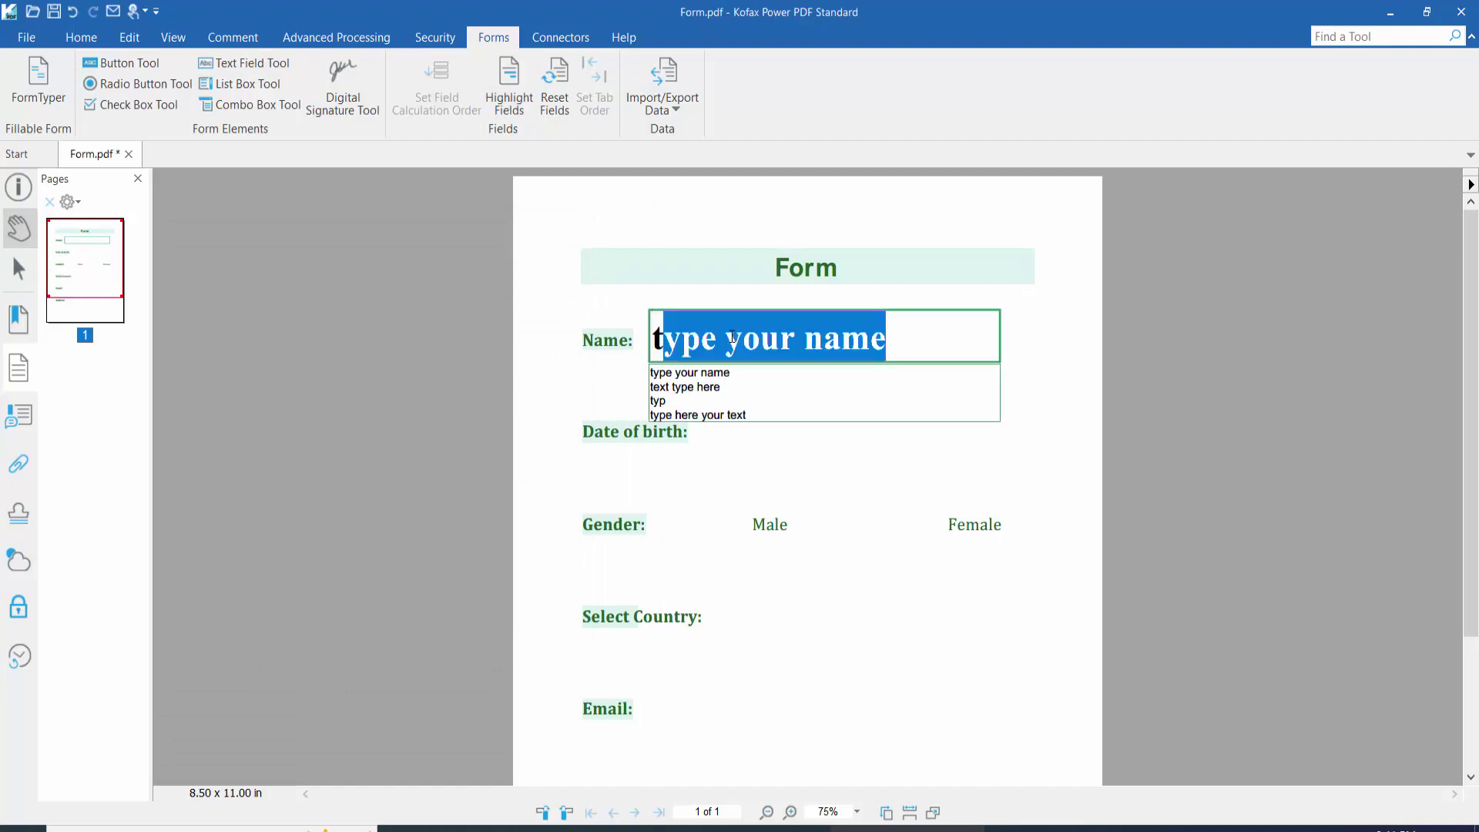
pyautogui.write('ype')
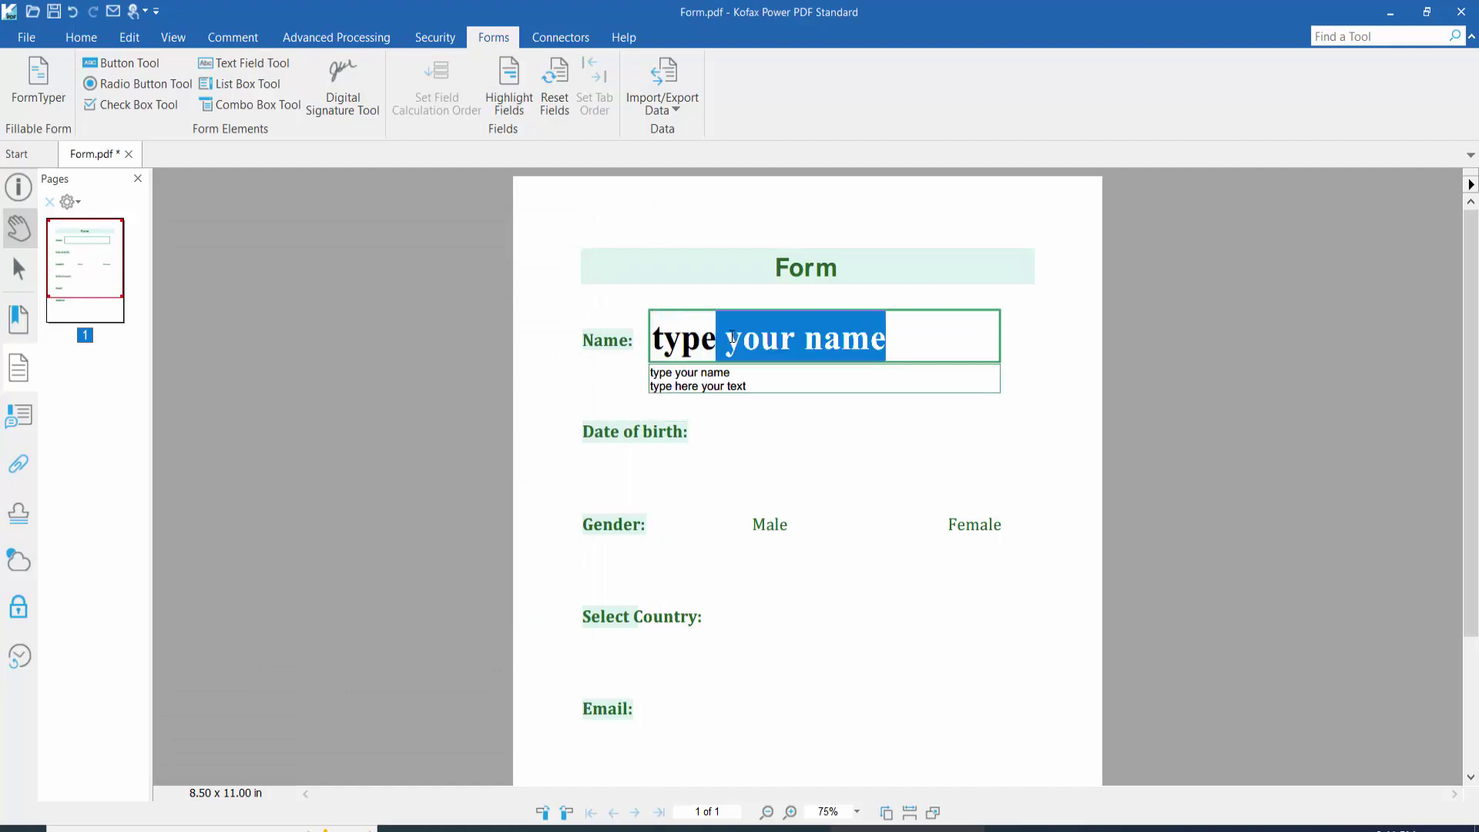
pyautogui.write(' text here')
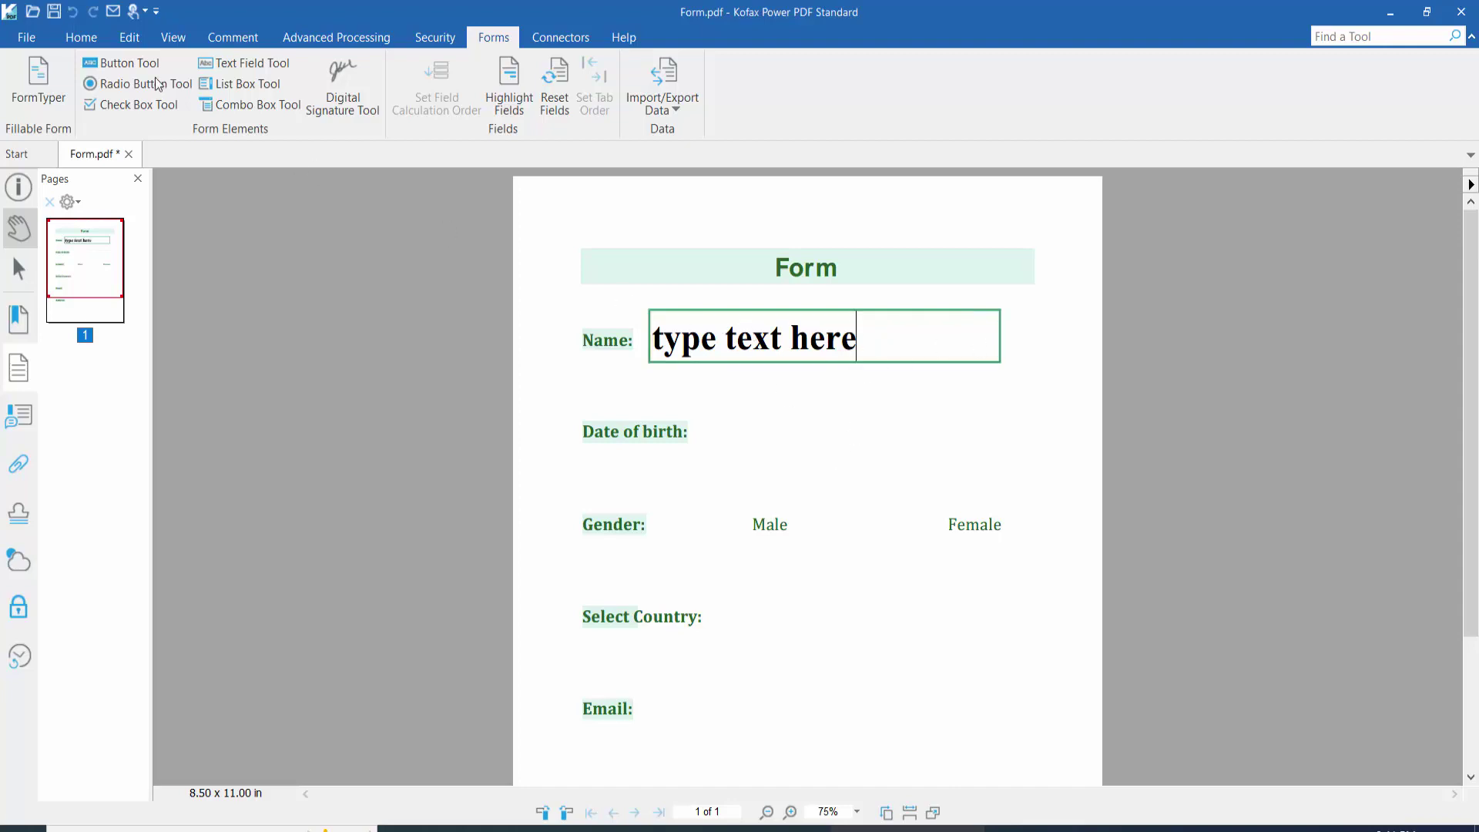
pyautogui.click(267, 66)
# Step: Change the Name field's alignment to Center in its Options properties
pyautogui.click(750, 341)
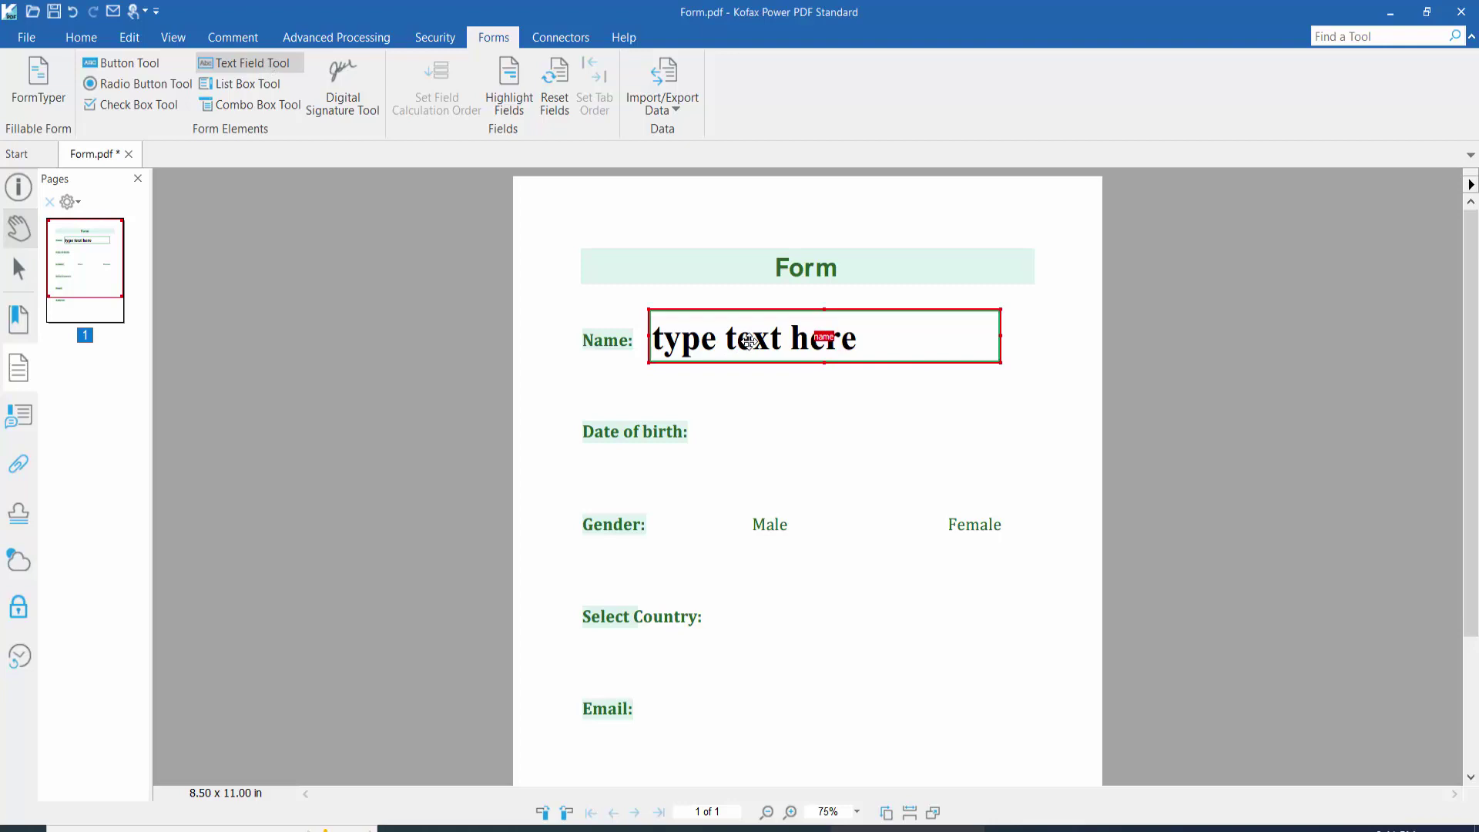
pyautogui.rightClick(749, 341)
pyautogui.click(800, 548)
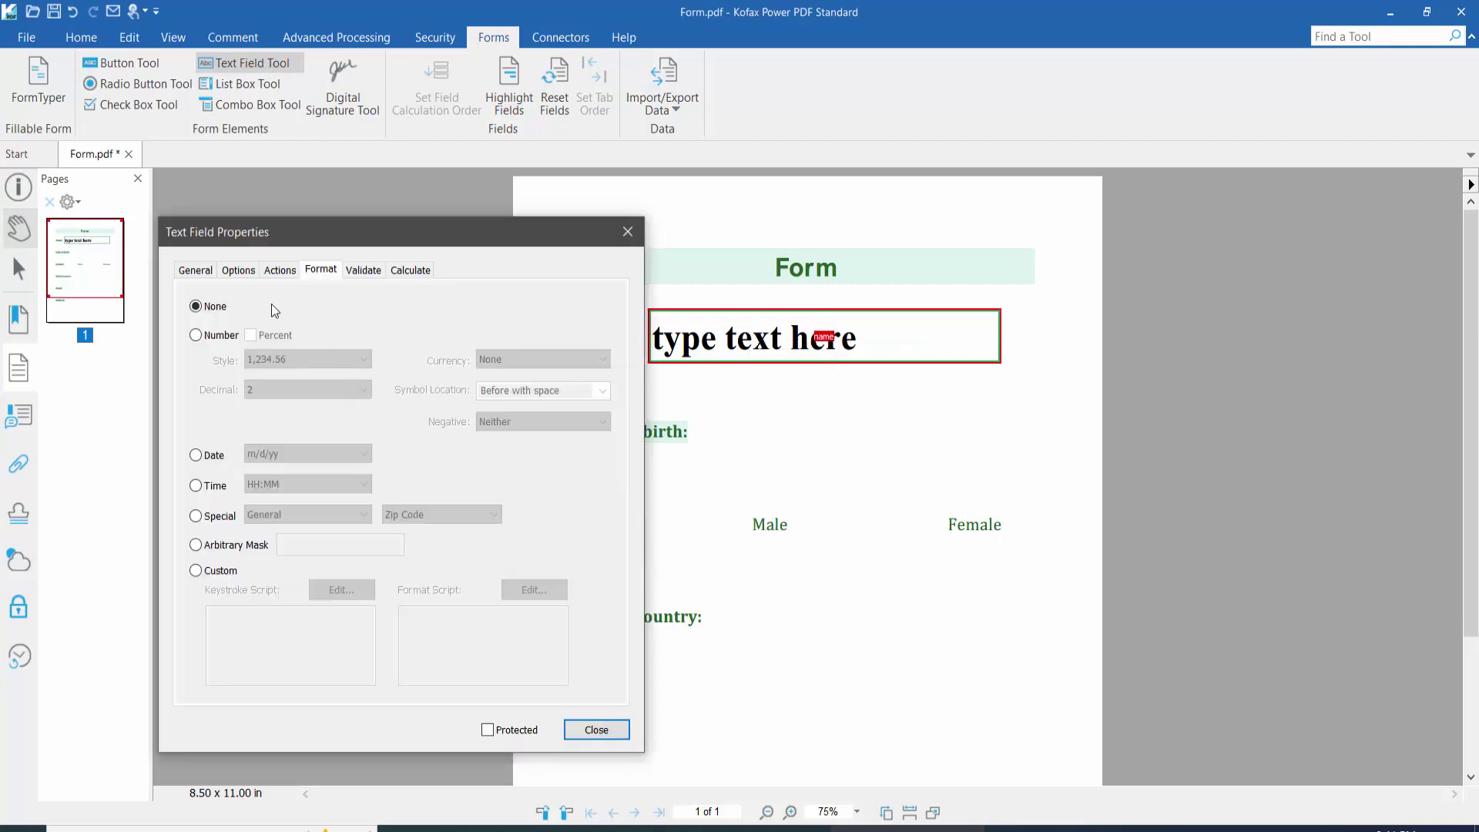
pyautogui.click(271, 276)
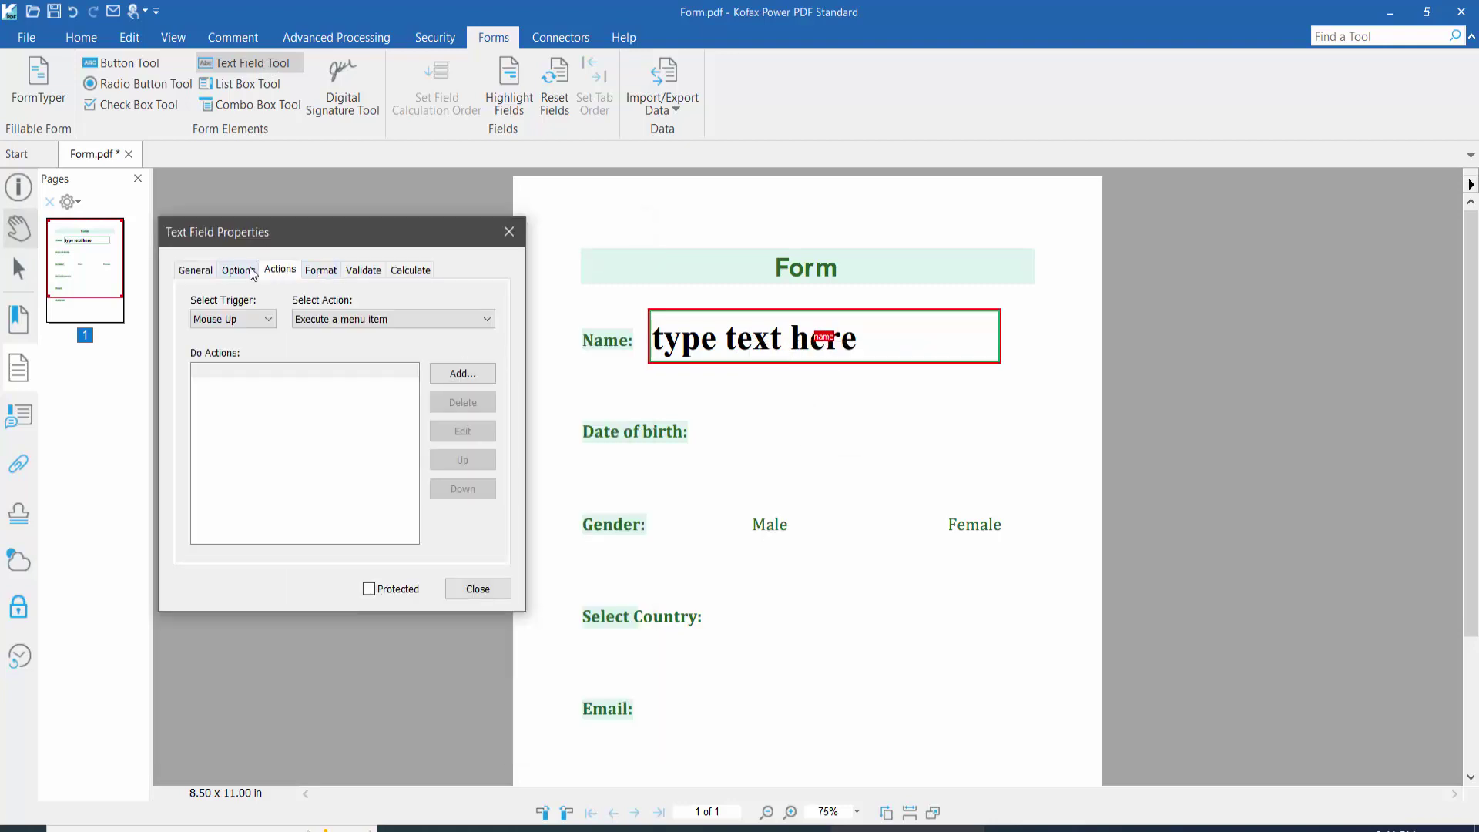
pyautogui.click(246, 271)
pyautogui.click(270, 324)
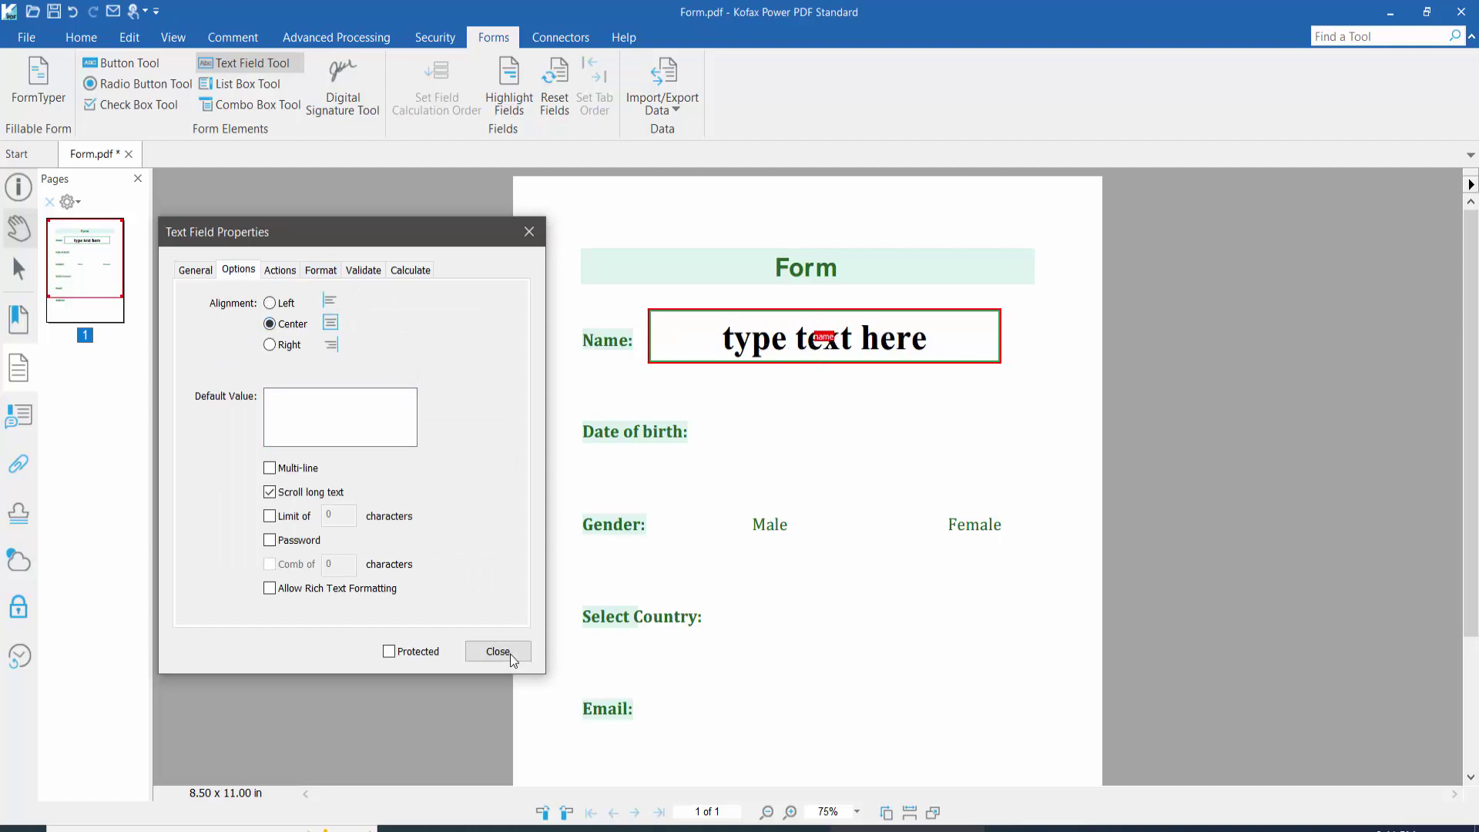
pyautogui.click(511, 651)
pyautogui.click(12, 228)
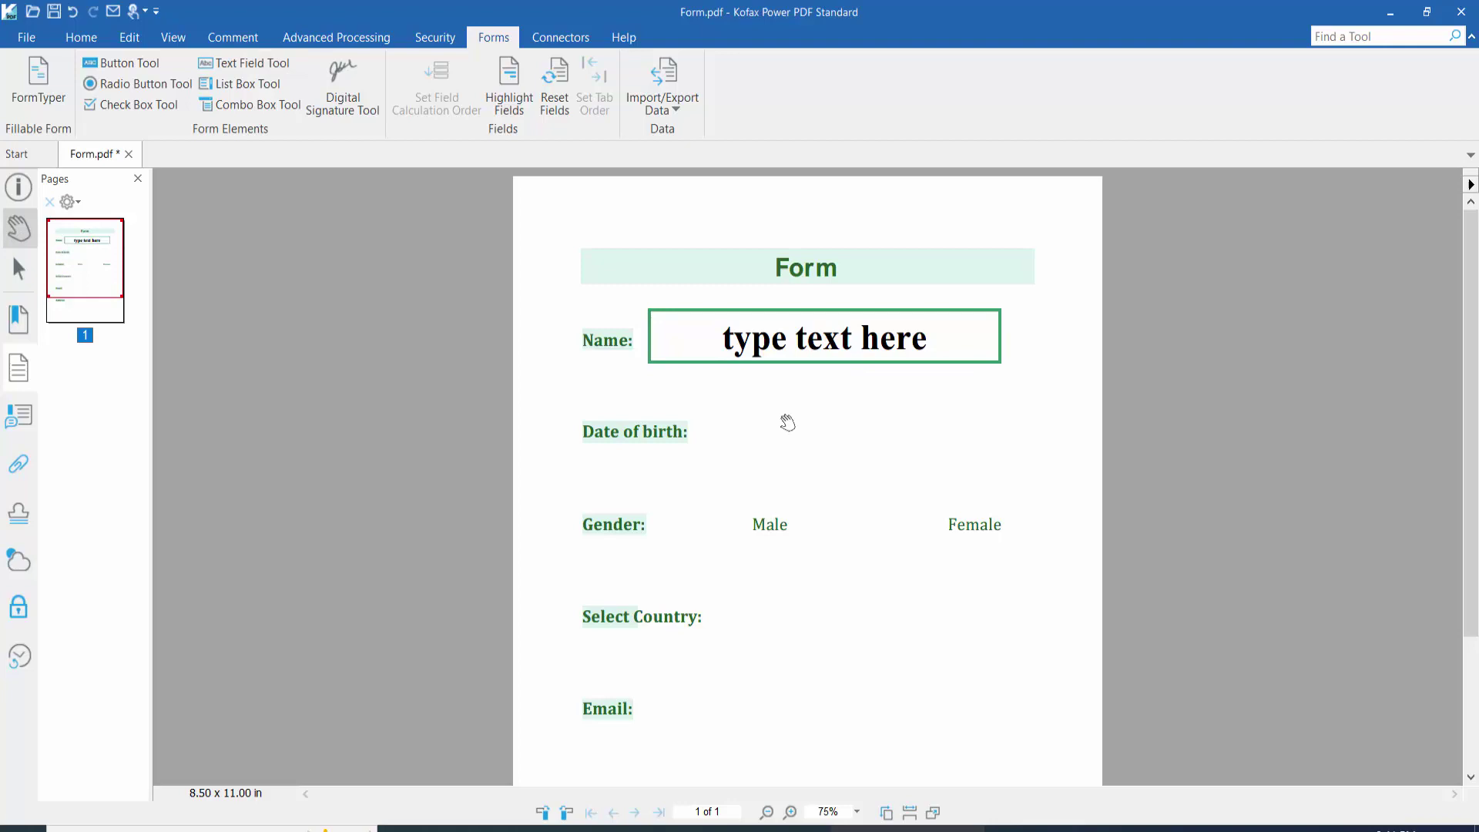
# Step: Draw a new text field, Text2, beside the Date of birth: label
pyautogui.scroll(-1, 767, 414)
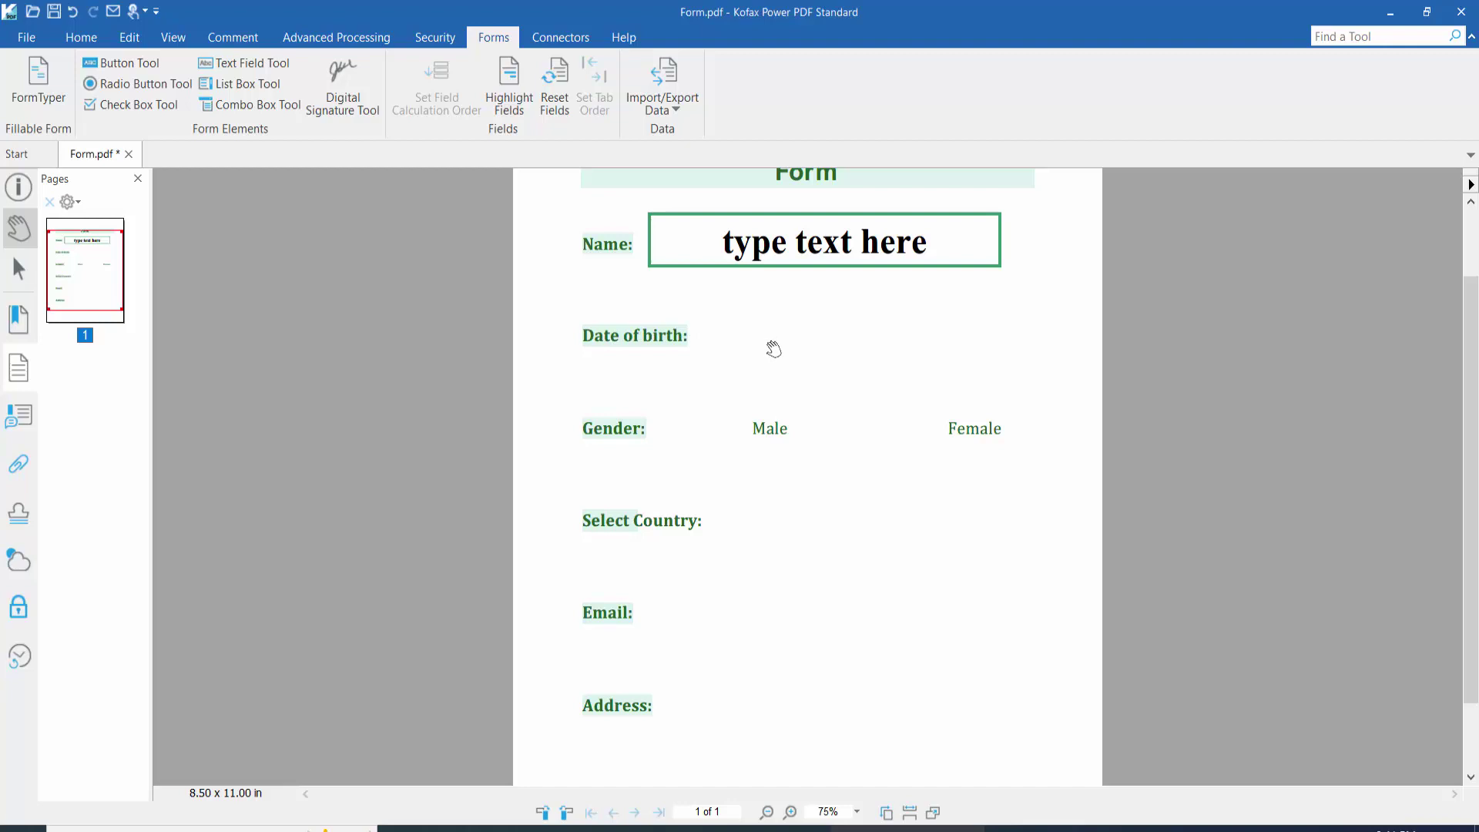
pyautogui.click(247, 61)
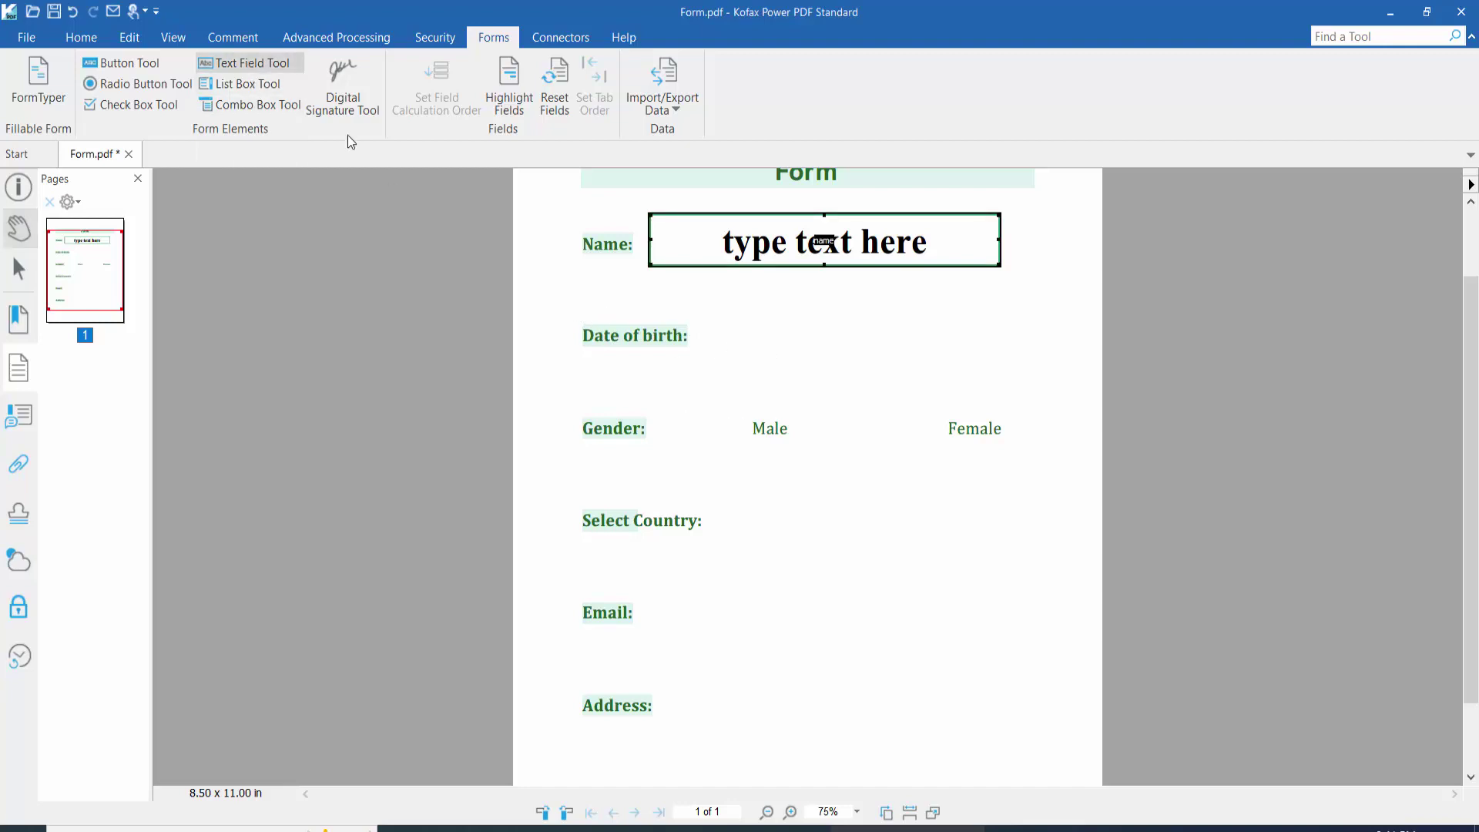
pyautogui.moveTo(718, 308); pyautogui.dragTo(1026, 357)
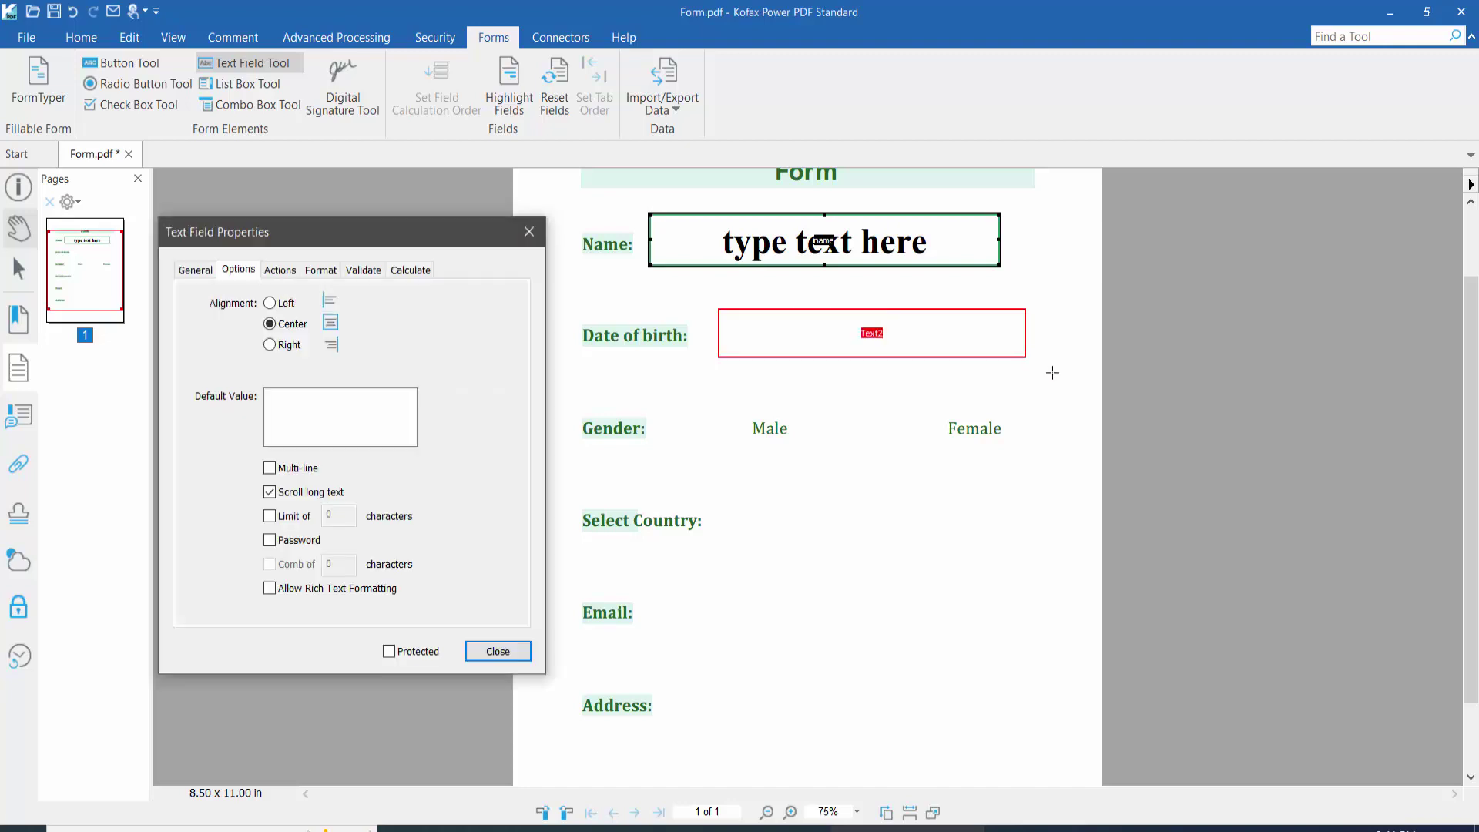
# Step: Reopen the Text2 field's properties and rename it to '2'
pyautogui.click(529, 232)
pyautogui.rightClick(791, 323)
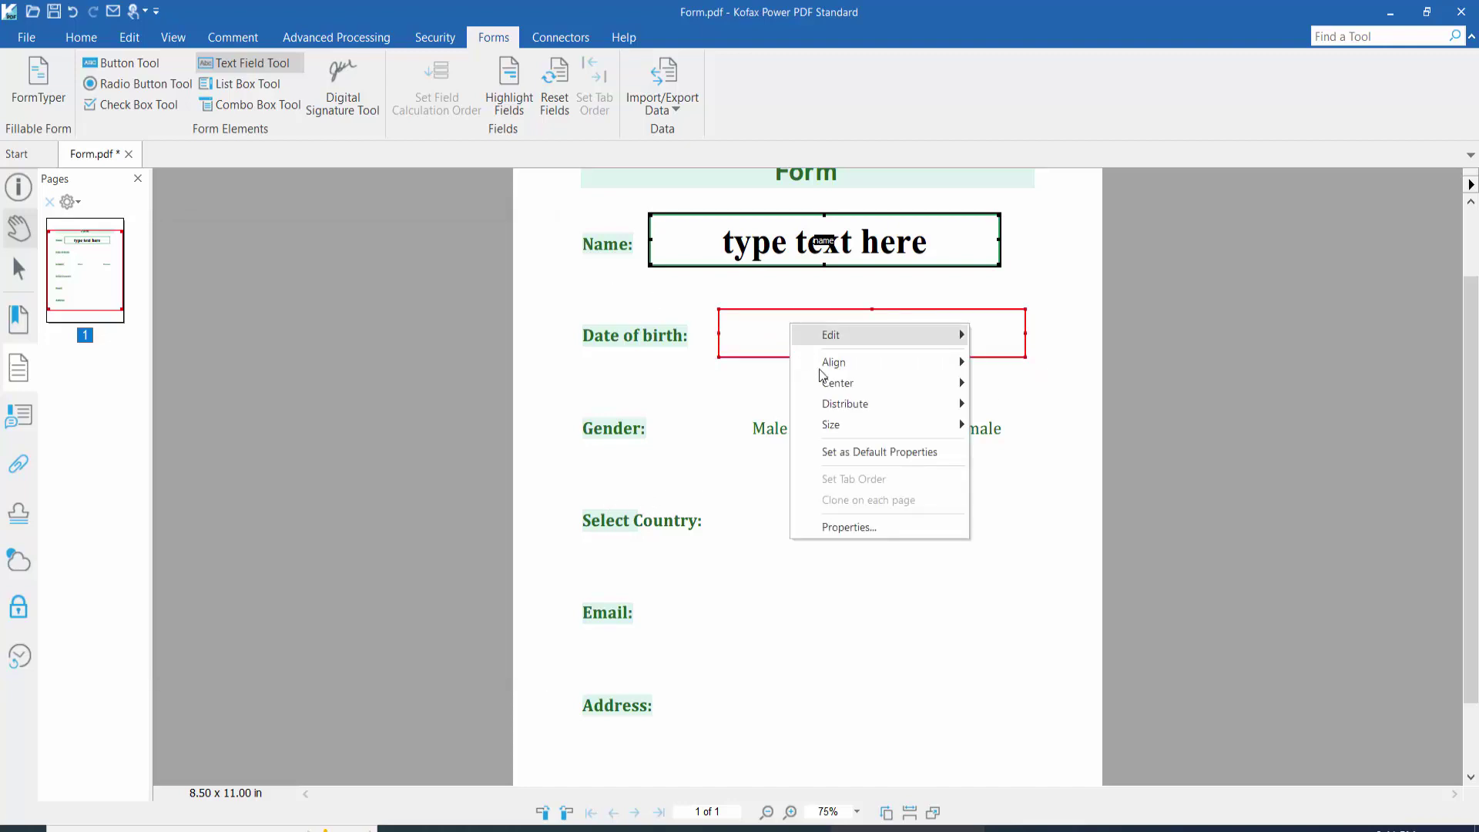
pyautogui.click(847, 529)
pyautogui.scroll(2, 974, 500)
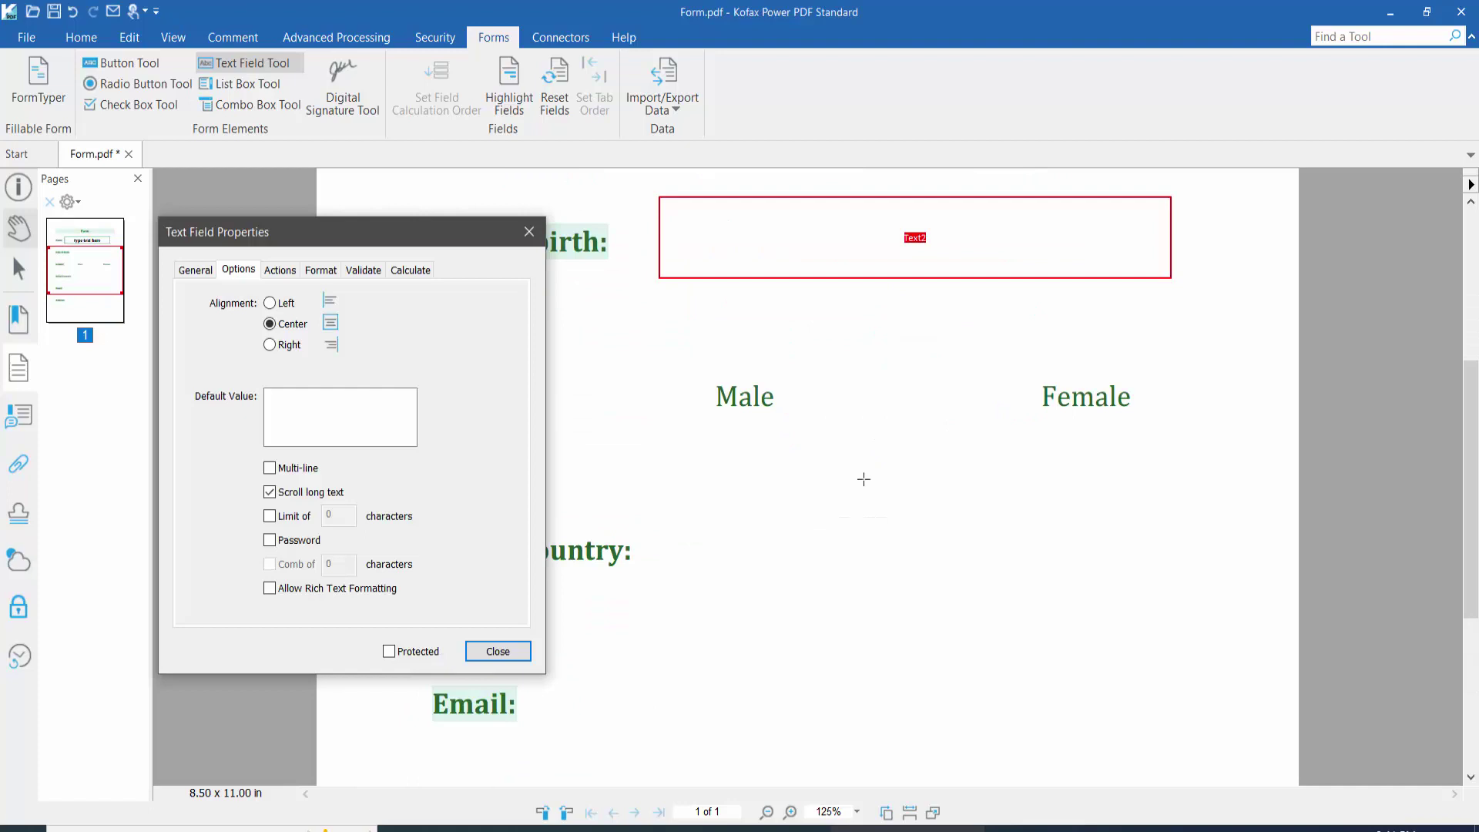
pyautogui.scroll(3, 940, 479)
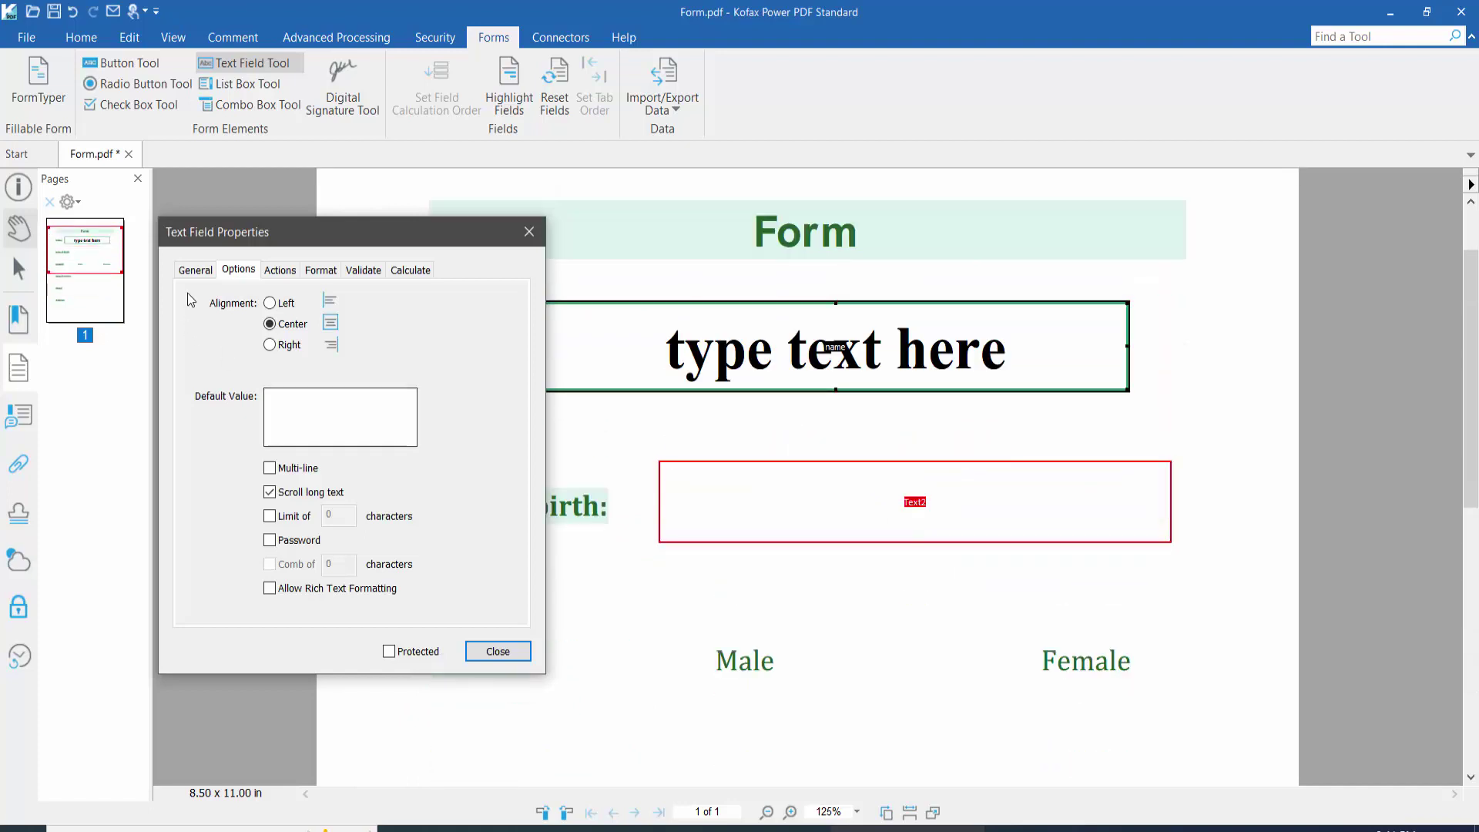
pyautogui.click(189, 273)
pyautogui.click(323, 301)
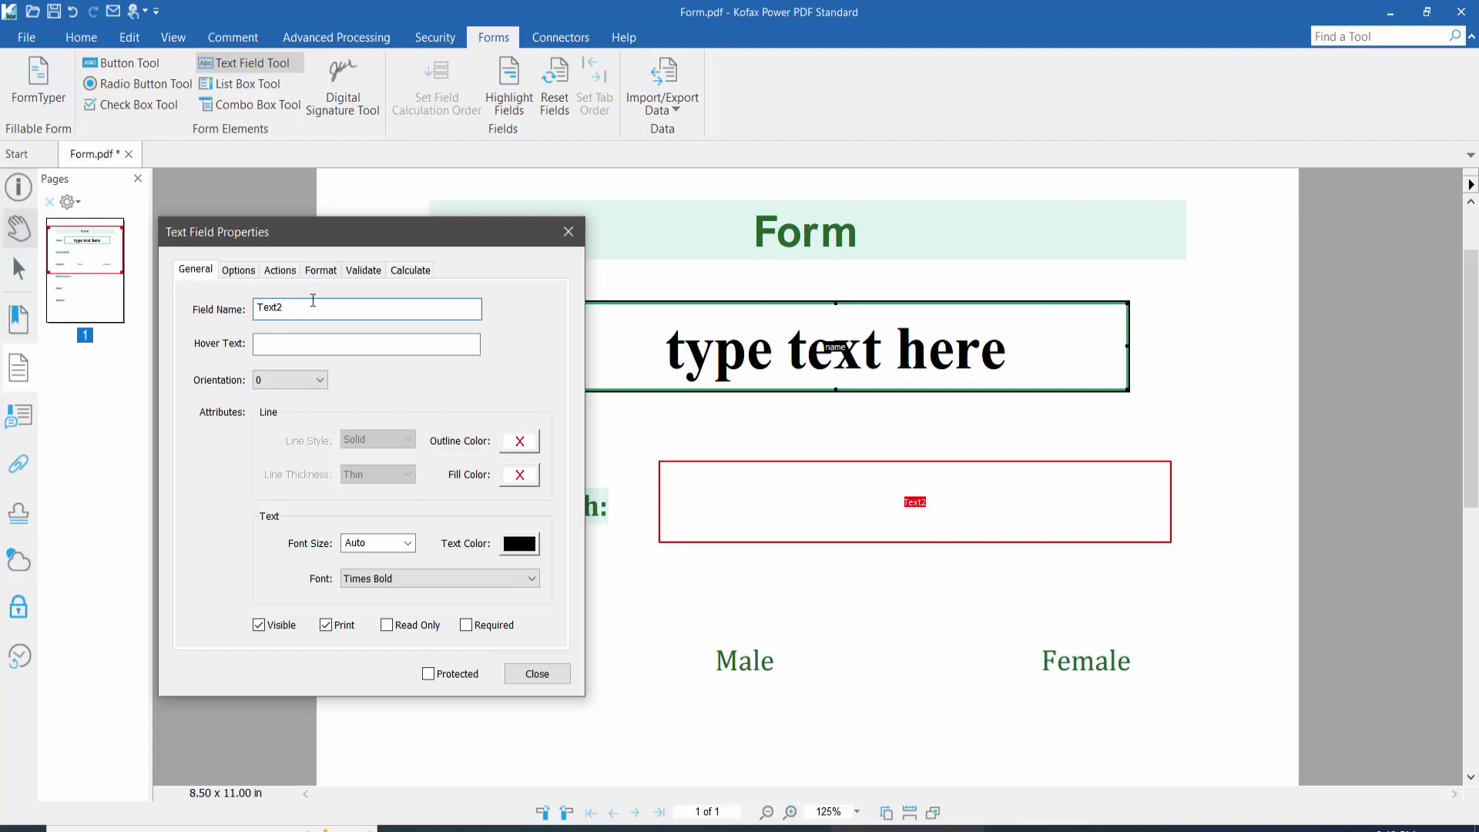
pyautogui.moveTo(280, 308); pyautogui.dragTo(250, 310)
pyautogui.write('2')
# Step: Give the field a blue, Thick outline and a white fill
pyautogui.click(519, 443)
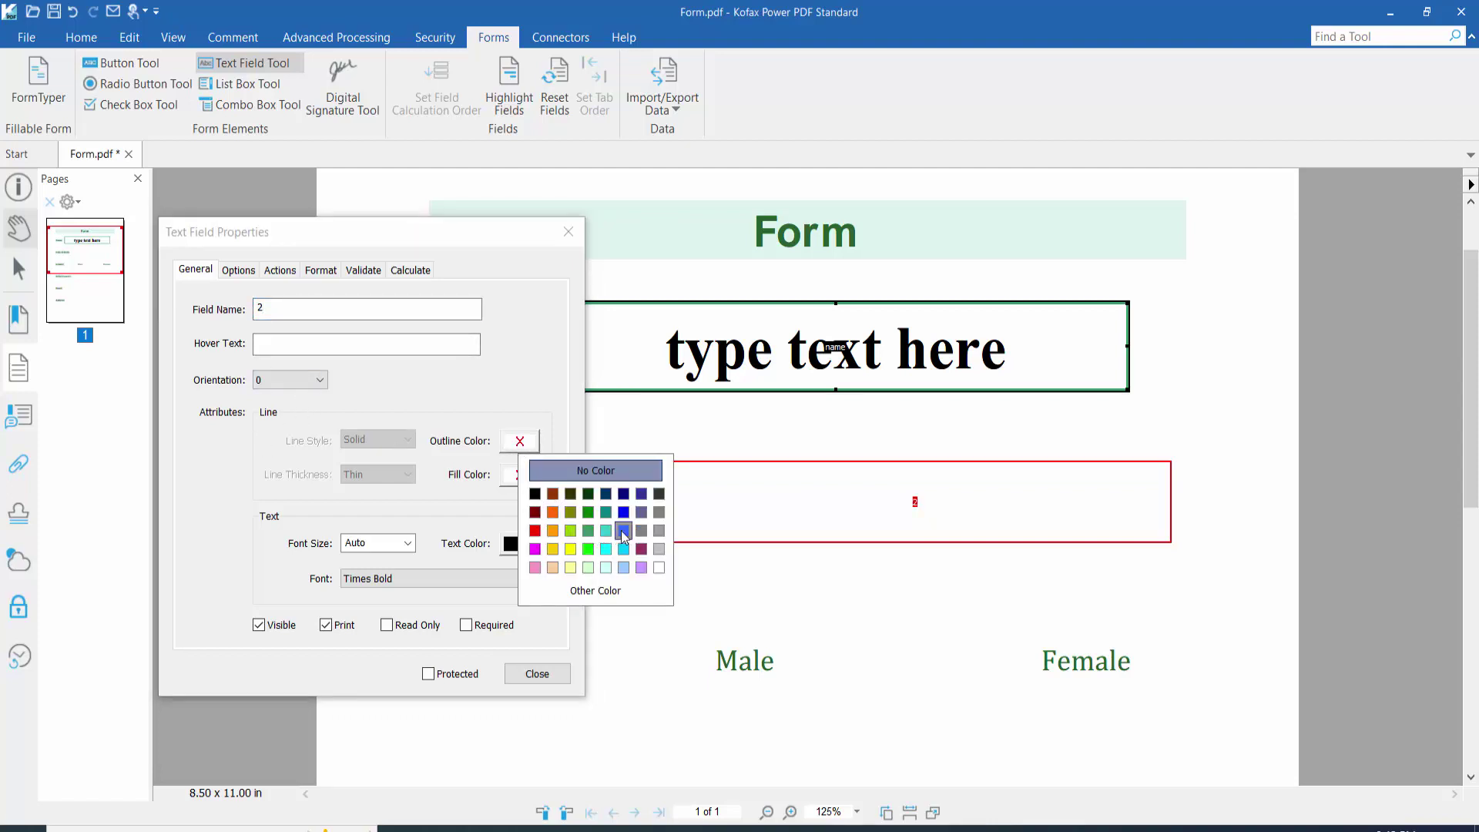
pyautogui.click(619, 530)
pyautogui.click(519, 475)
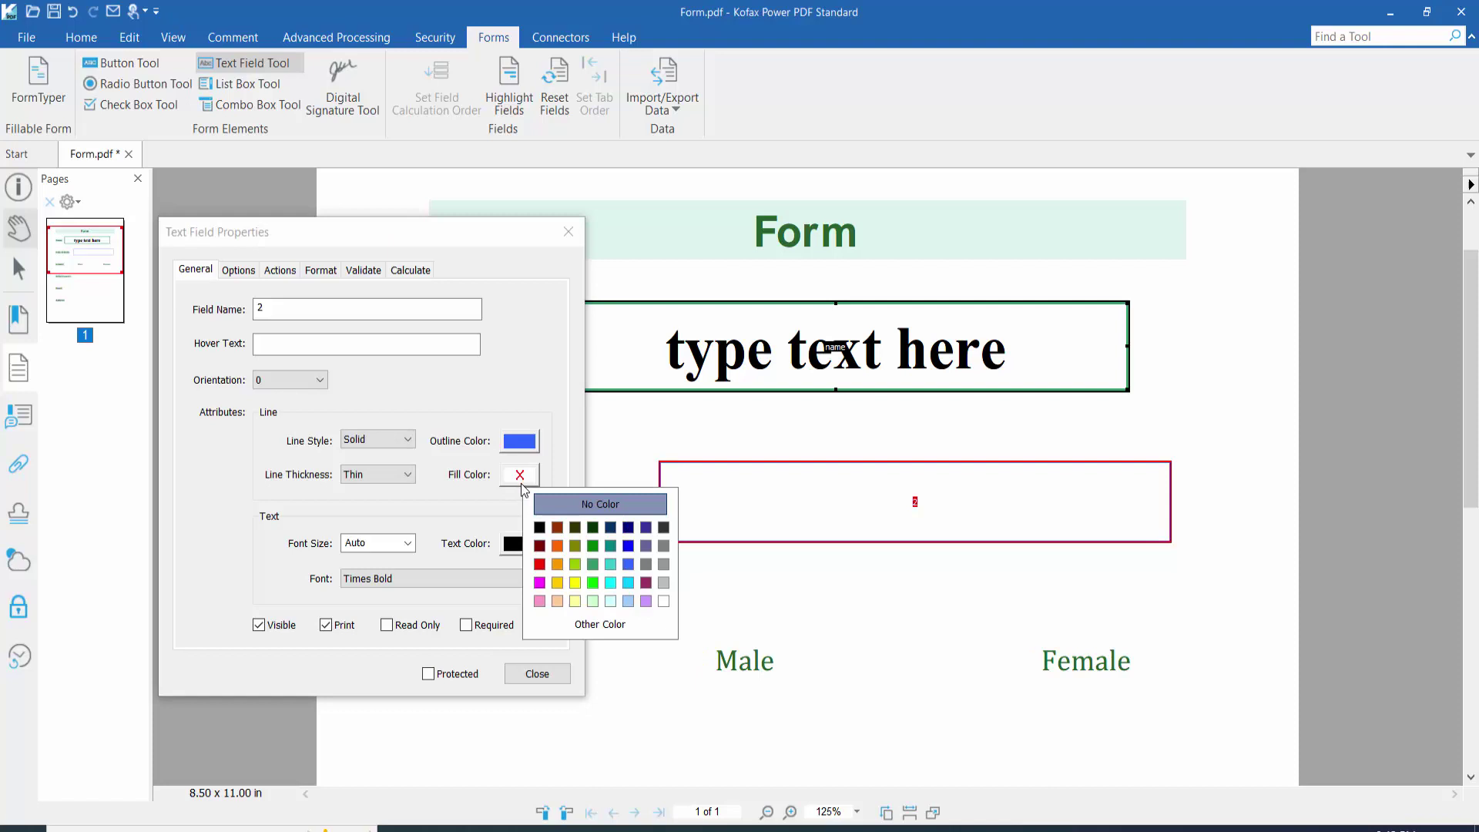
pyautogui.click(663, 601)
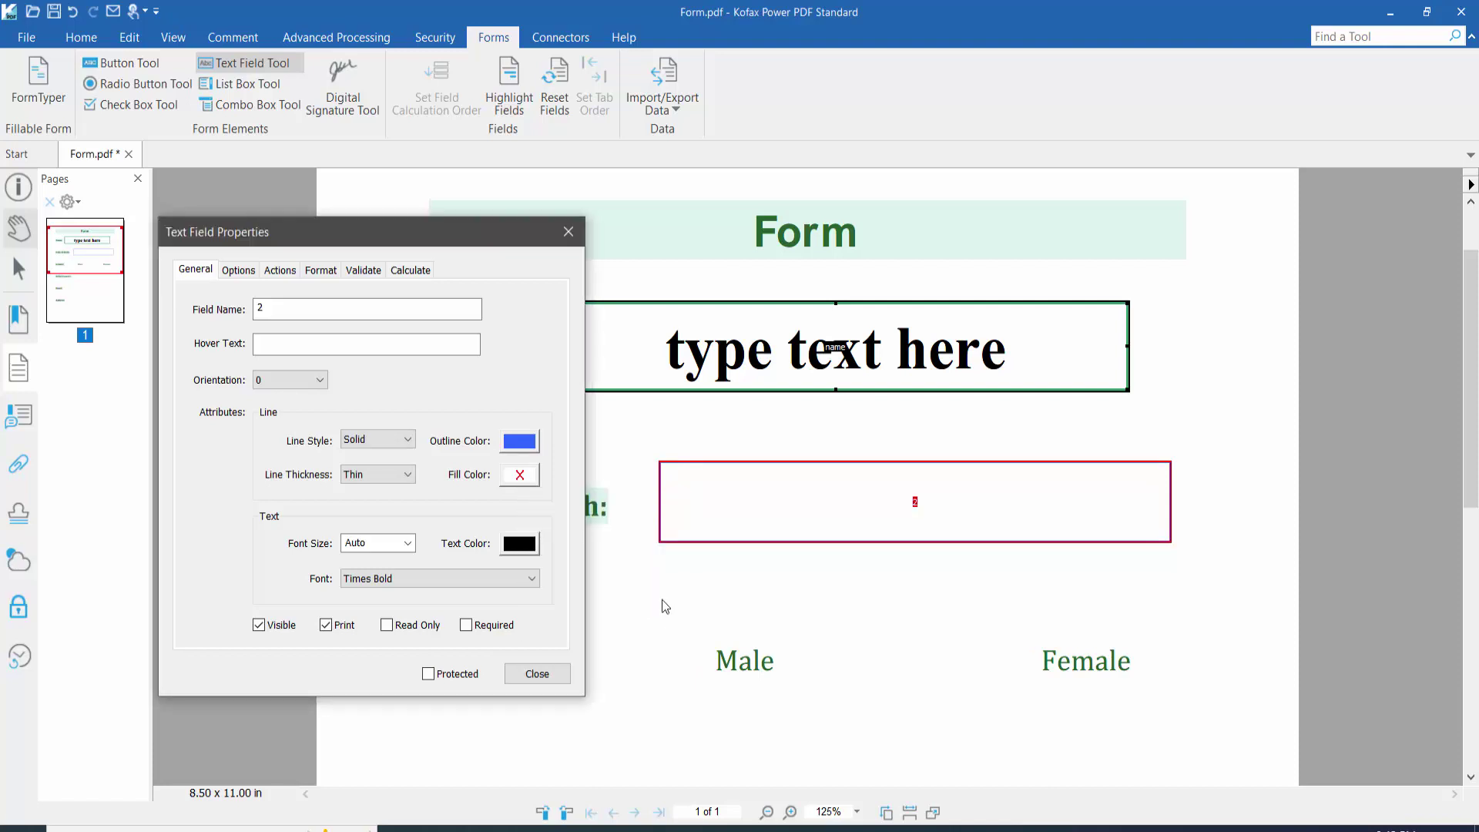
pyautogui.click(411, 475)
pyautogui.click(373, 518)
# Step: Keep the font size Auto and set magenta text in Arial Black
pyautogui.click(404, 544)
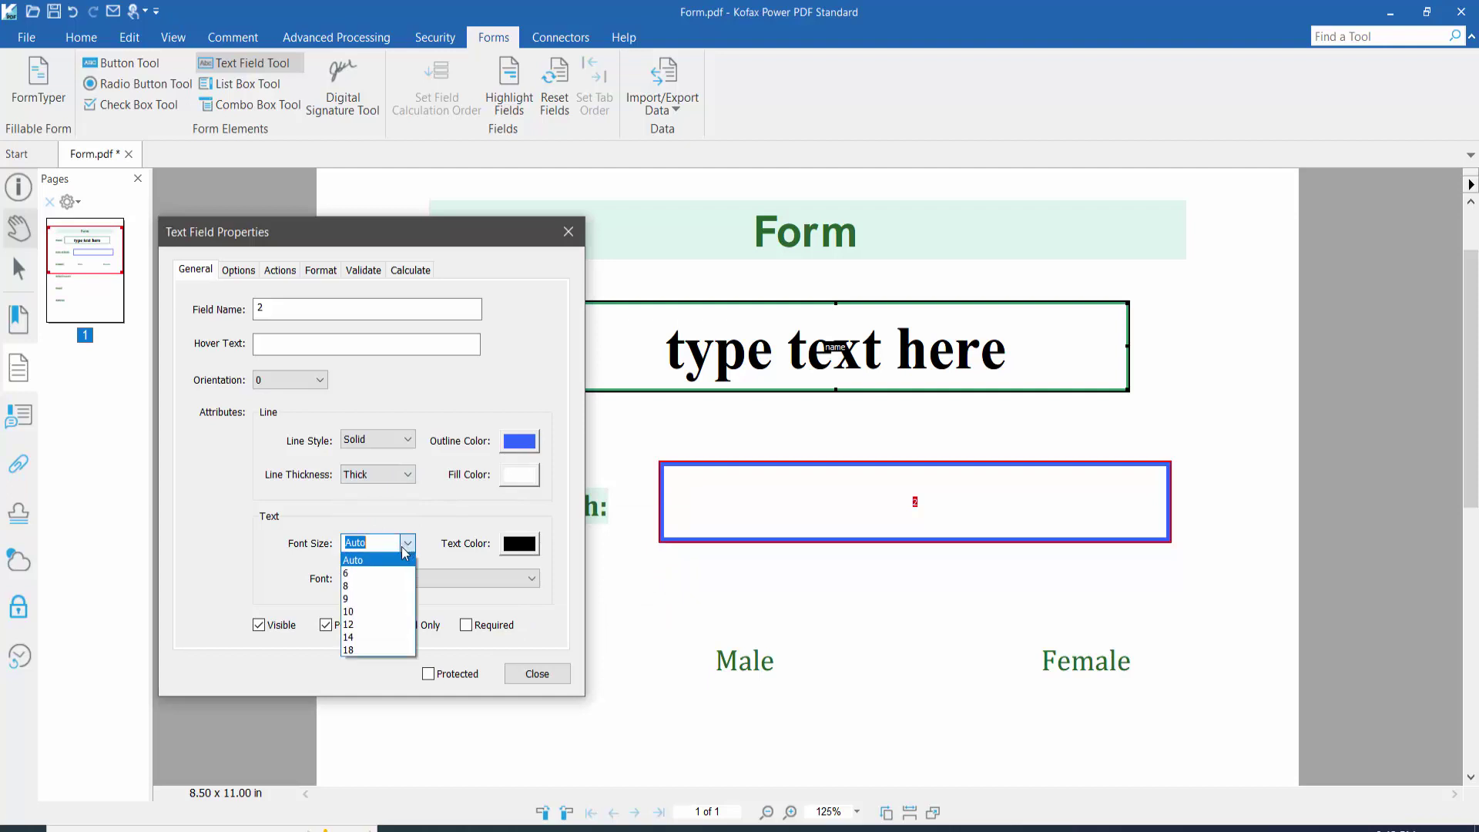
pyautogui.click(404, 547)
pyautogui.click(519, 547)
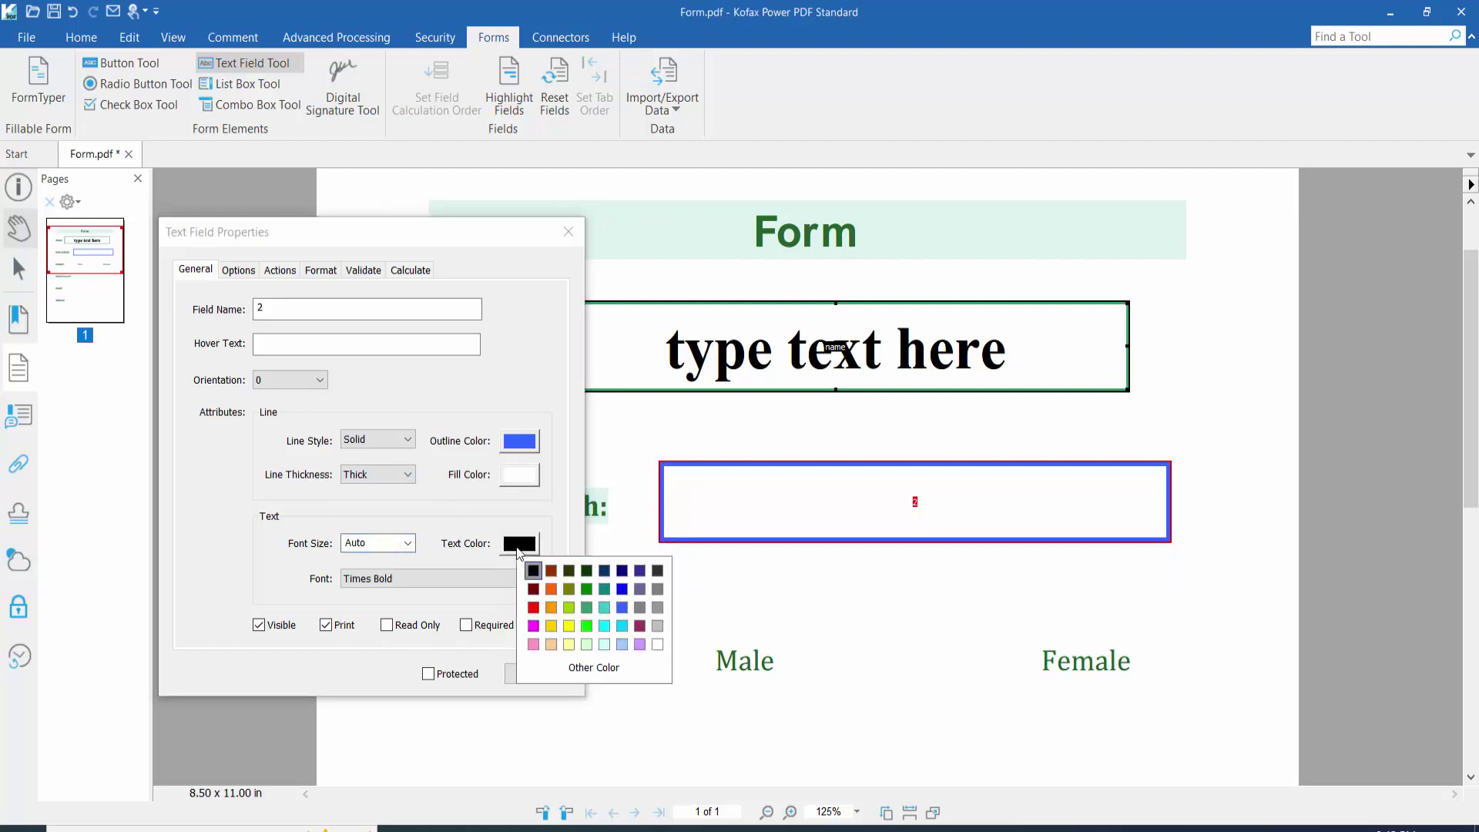
pyautogui.click(534, 626)
pyautogui.click(477, 581)
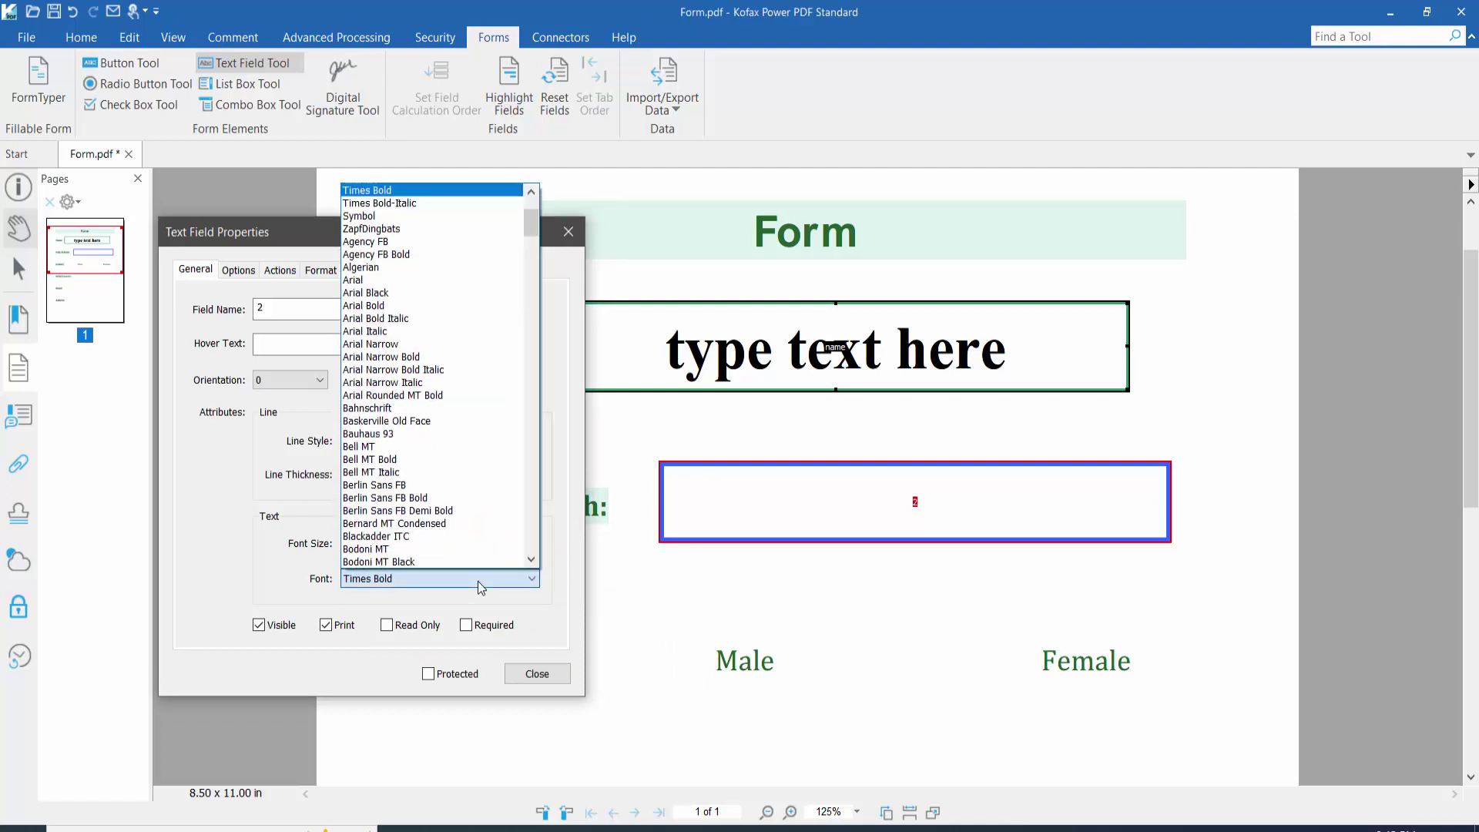
pyautogui.click(397, 293)
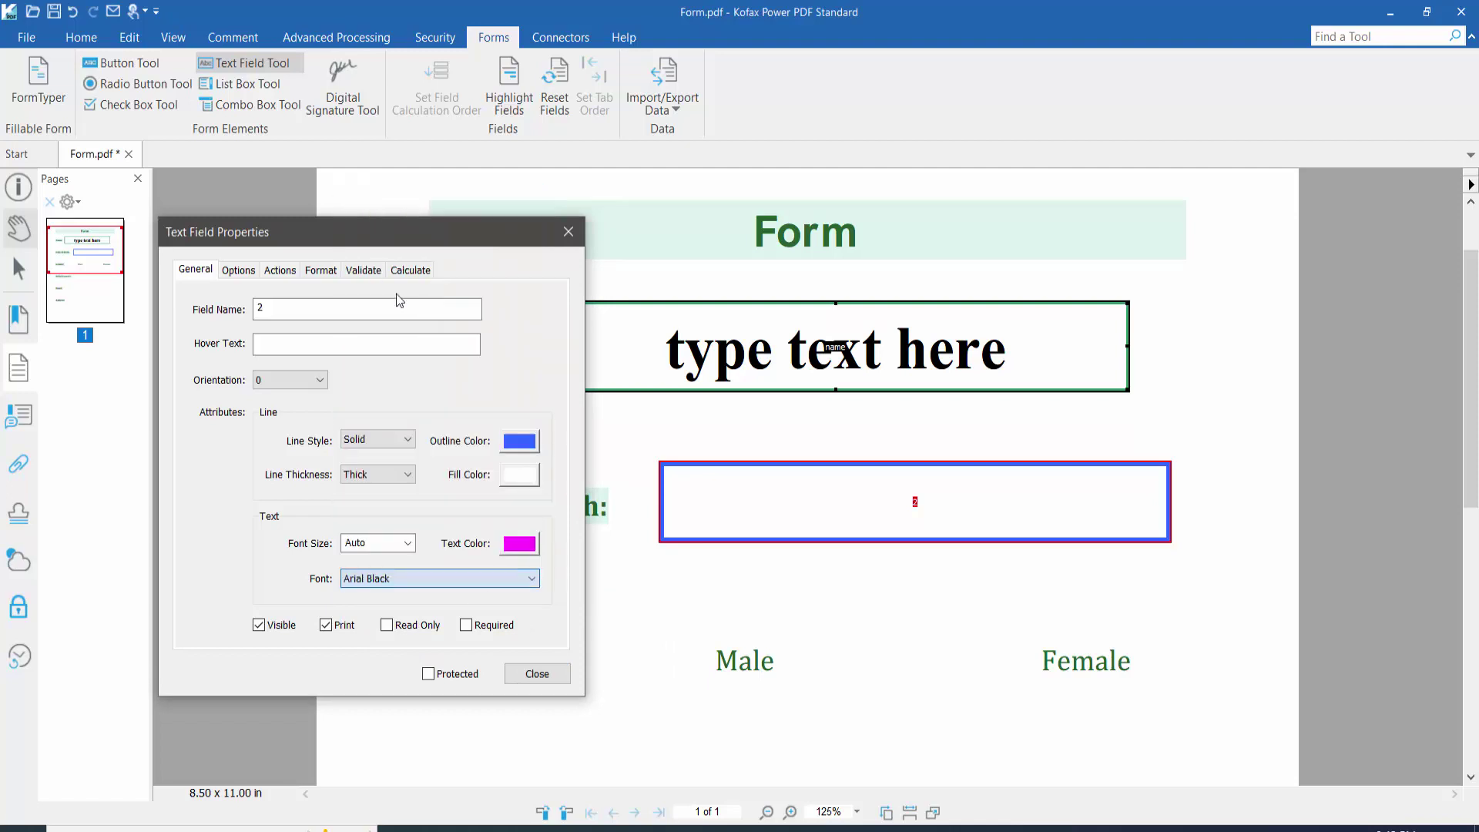
pyautogui.click(246, 274)
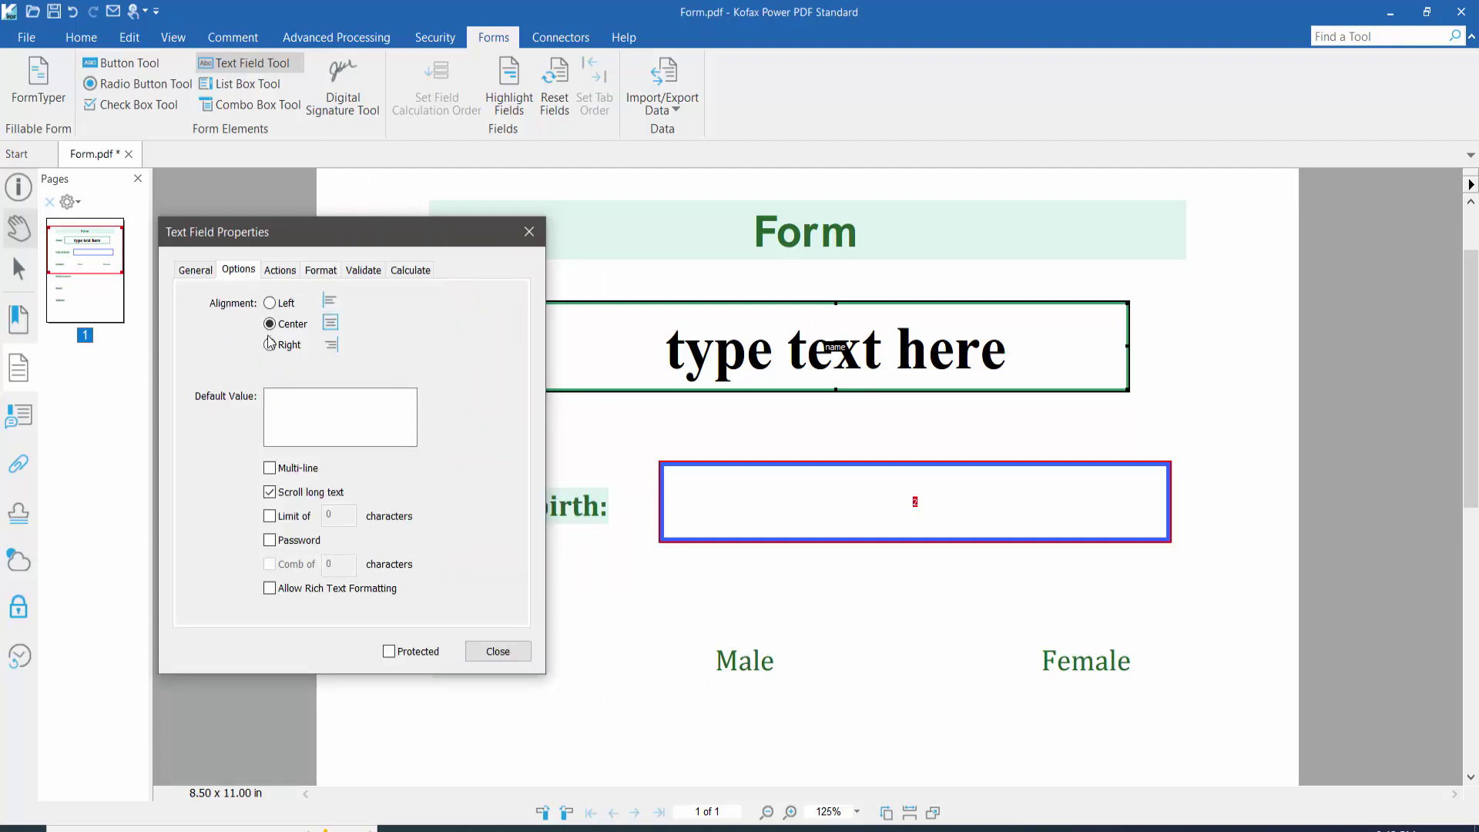
# Step: Format the Date of birth field as a dd-mmm-yyyy date, previewed as 02-Jul-2022
pyautogui.click(283, 271)
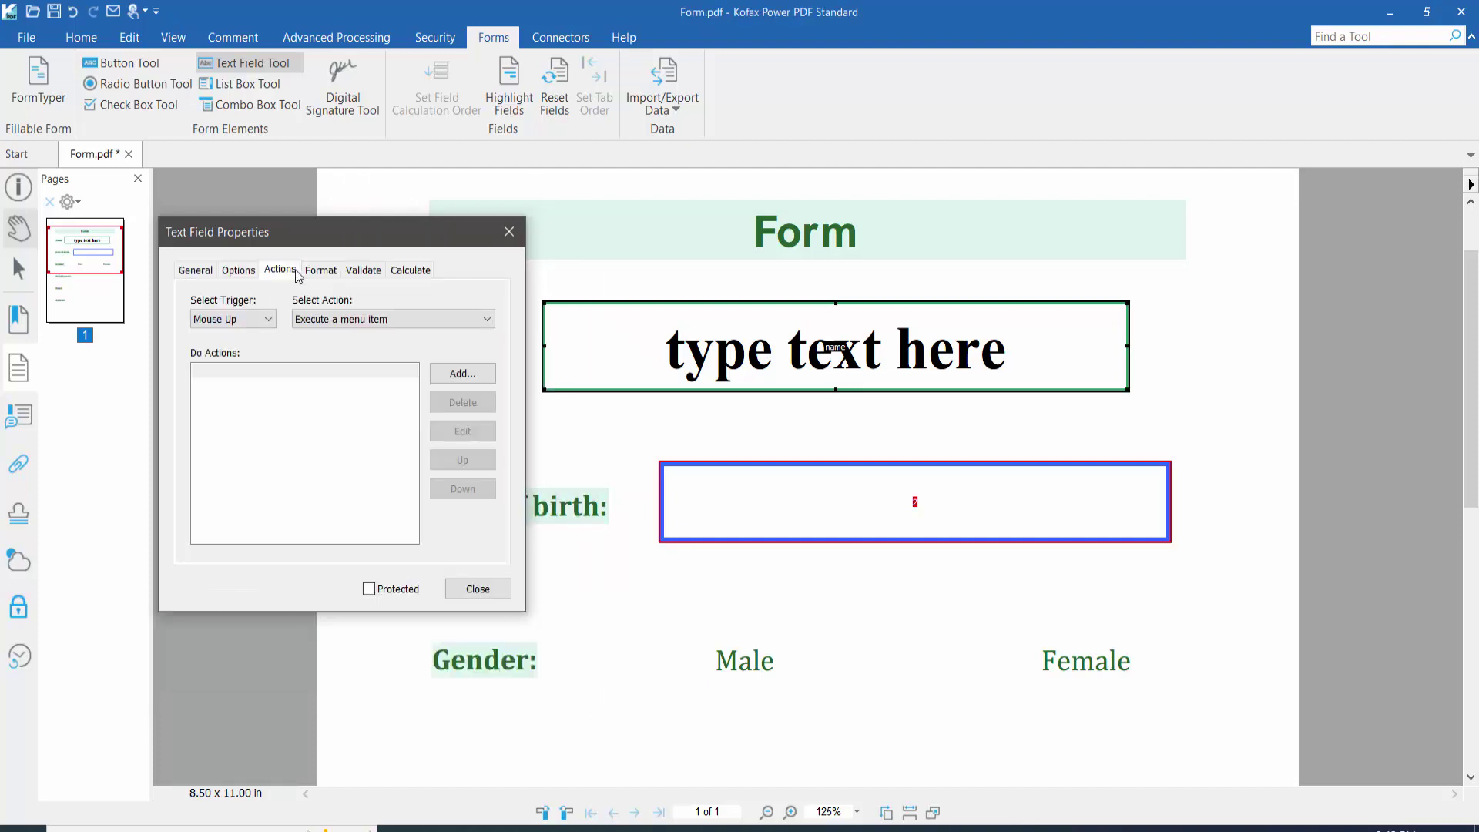
pyautogui.click(477, 588)
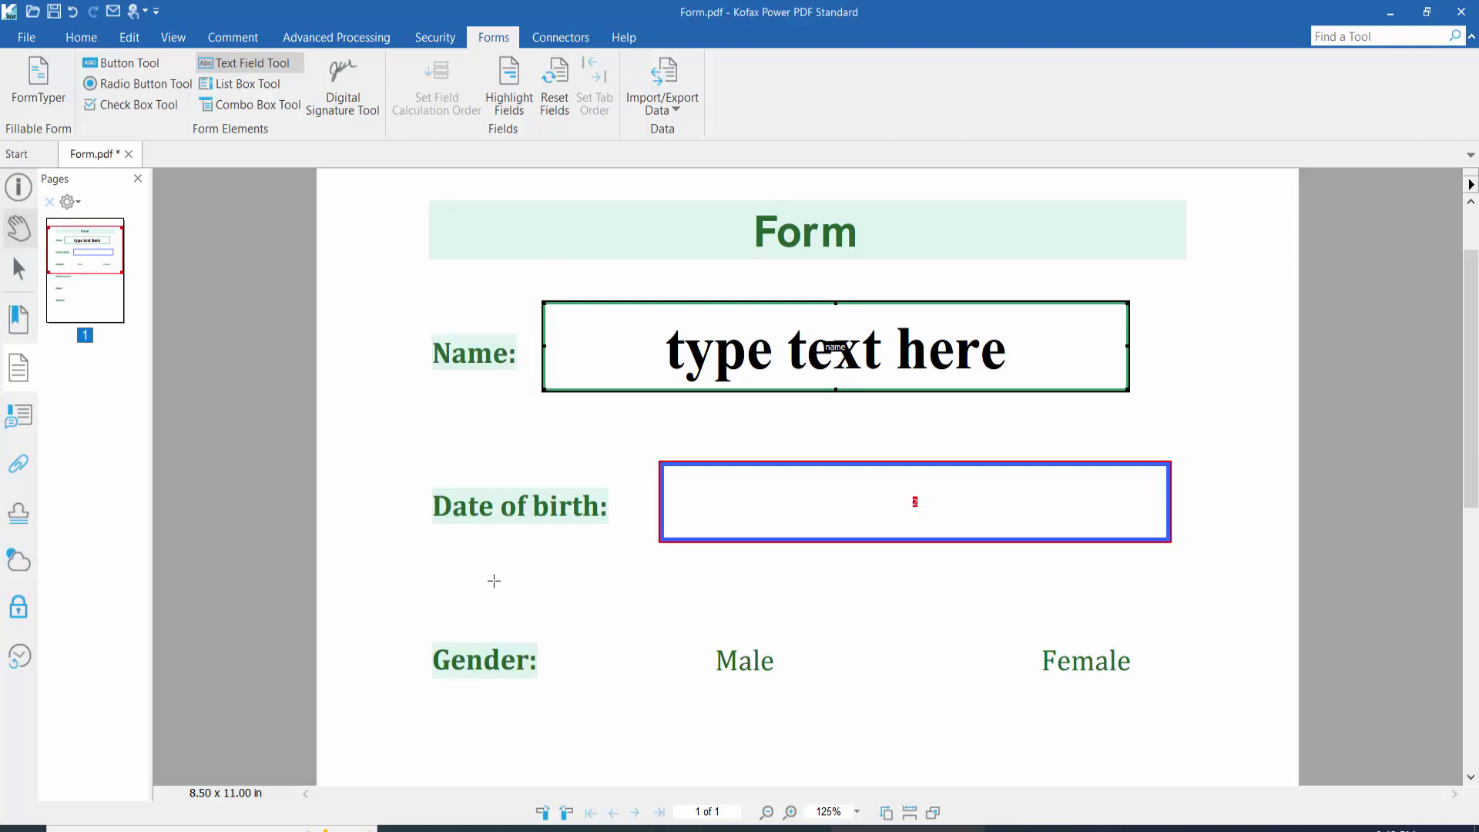
pyautogui.rightClick(806, 516)
pyautogui.click(863, 718)
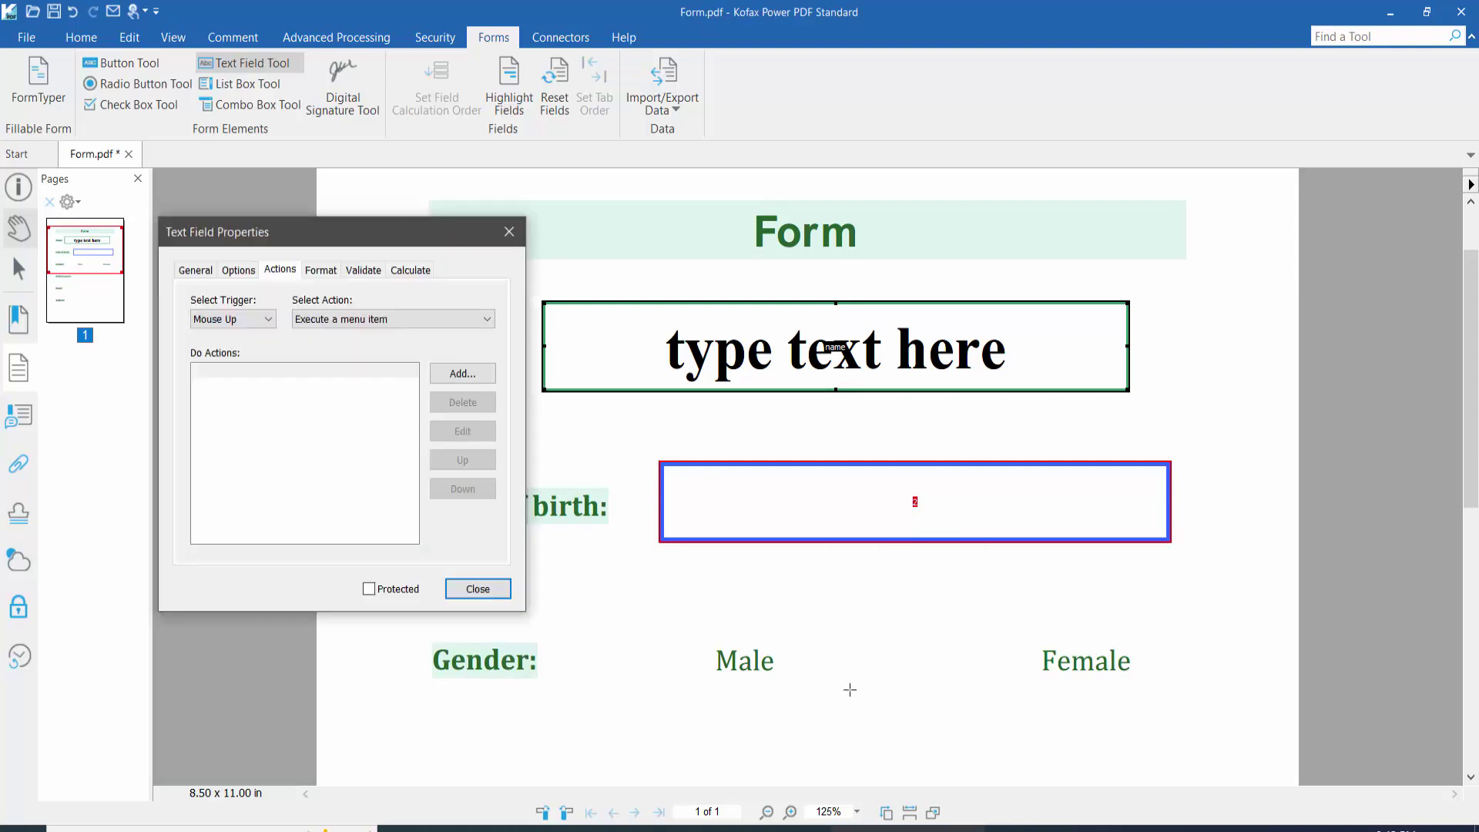
pyautogui.click(321, 270)
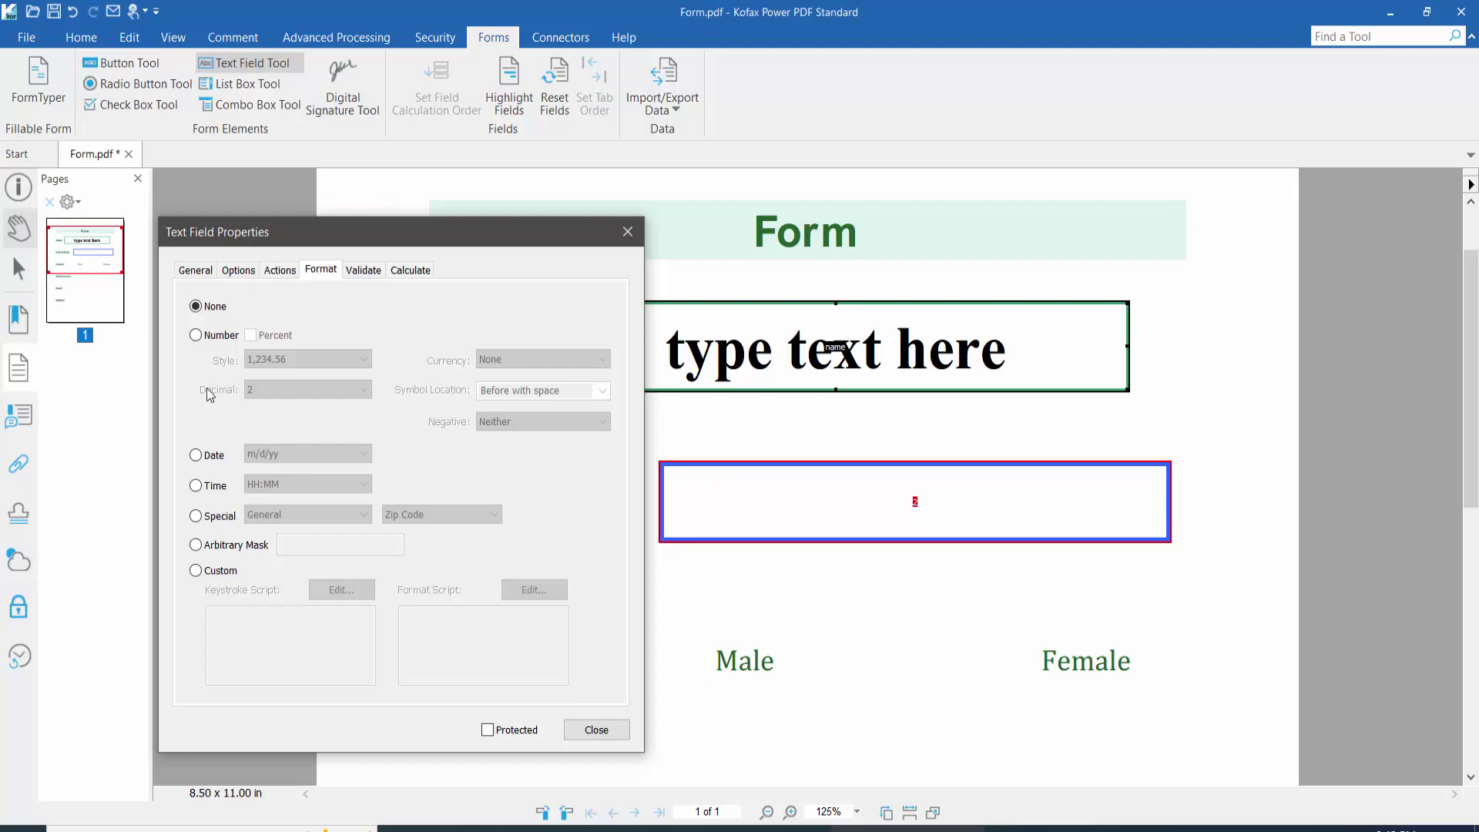
pyautogui.click(196, 455)
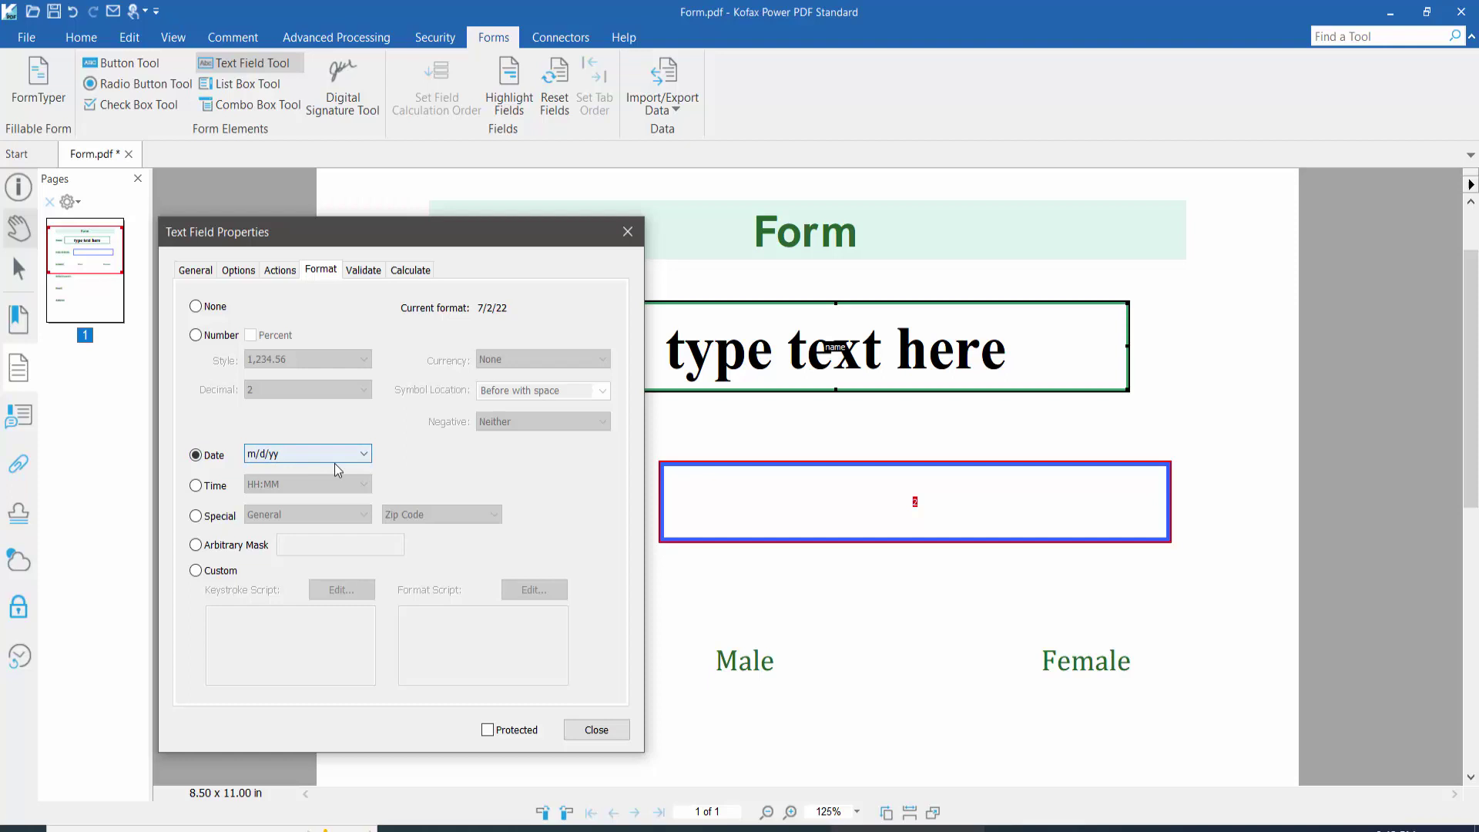
pyautogui.click(365, 454)
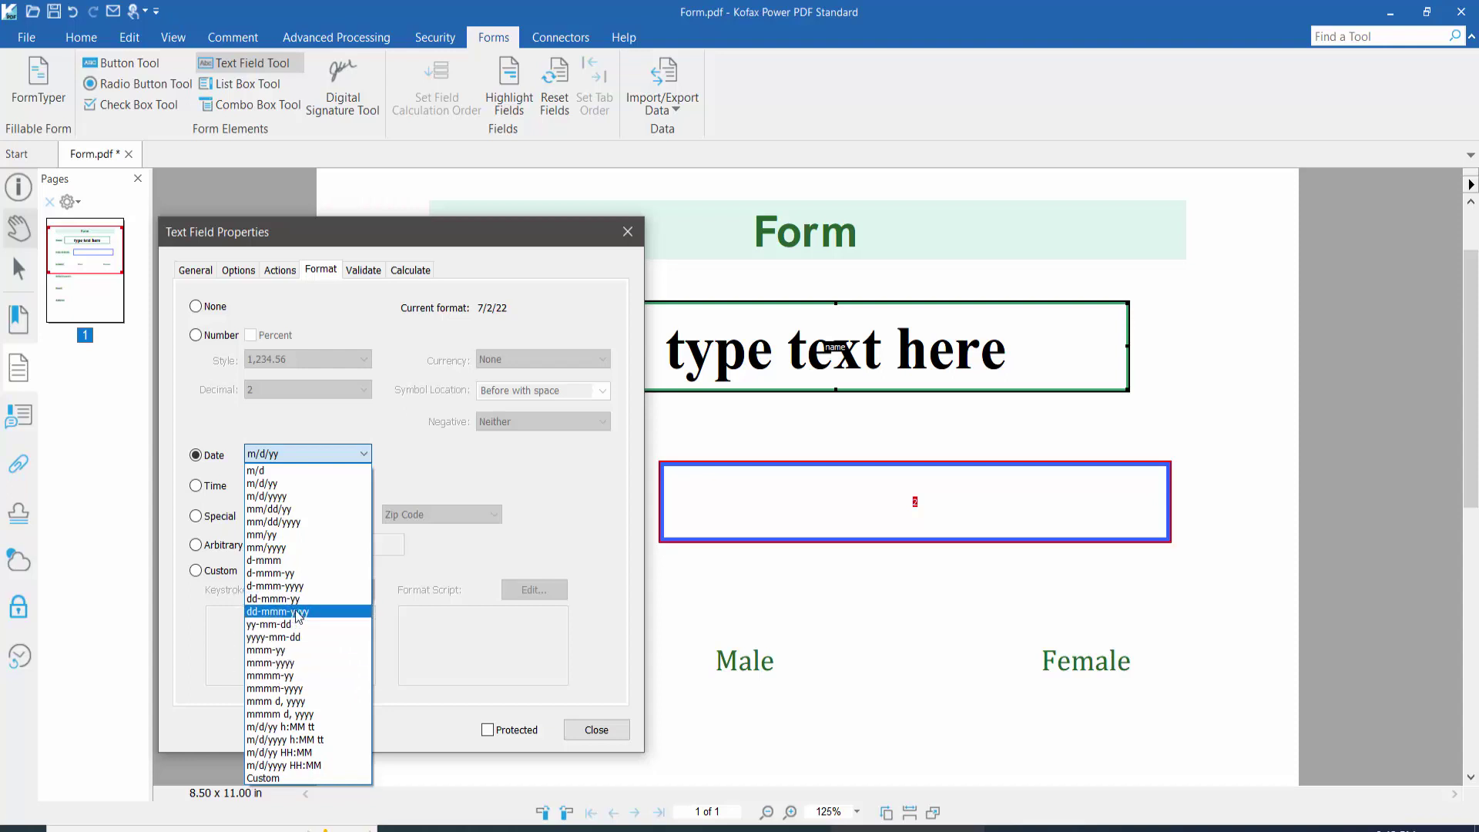
pyautogui.click(300, 612)
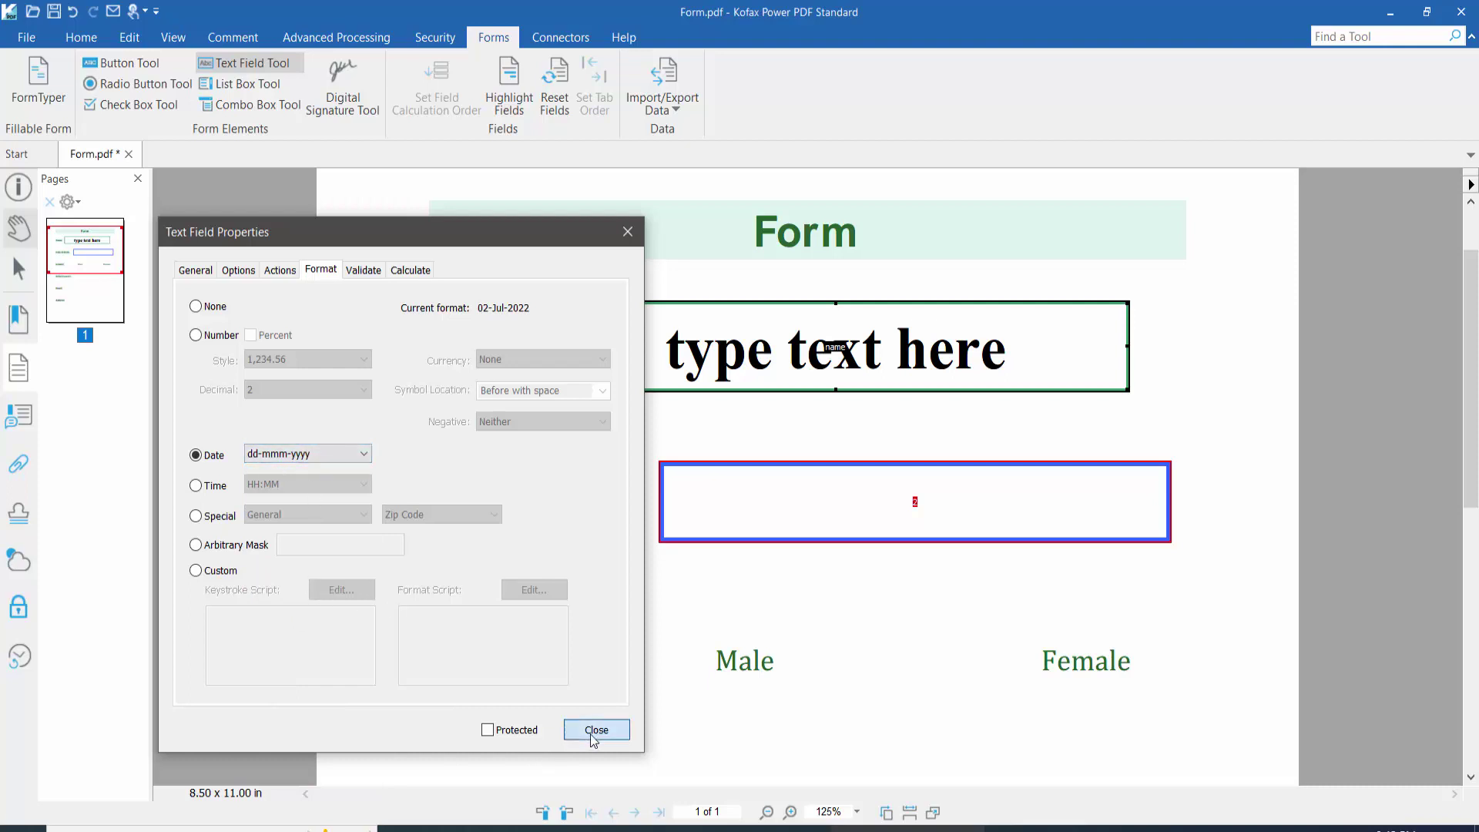
pyautogui.click(597, 730)
# Step: Enter 12/10/2022 in the Date of birth field so it displays as 12-Oct-2022
pyautogui.click(20, 231)
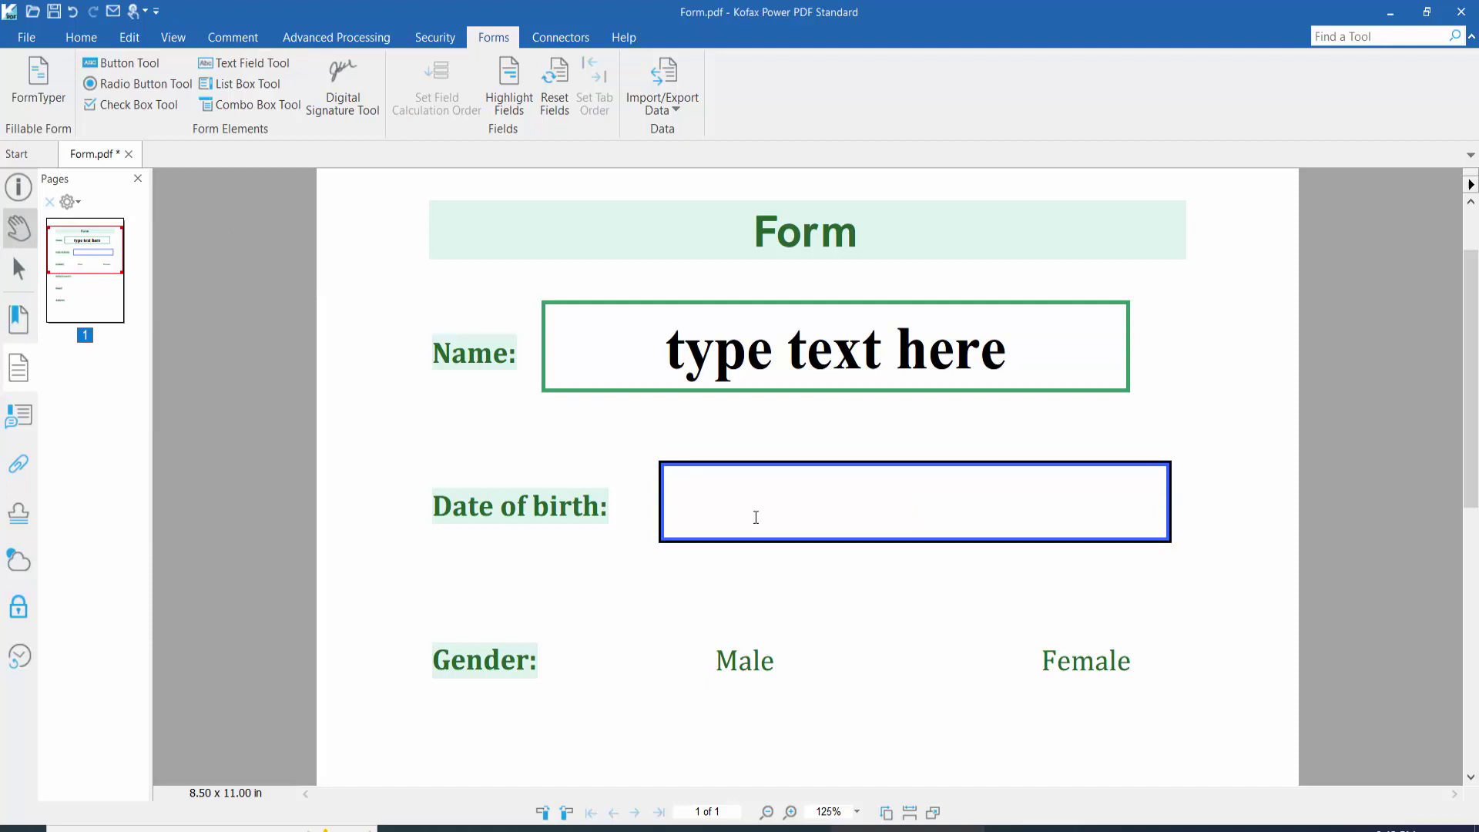
pyautogui.click(789, 515)
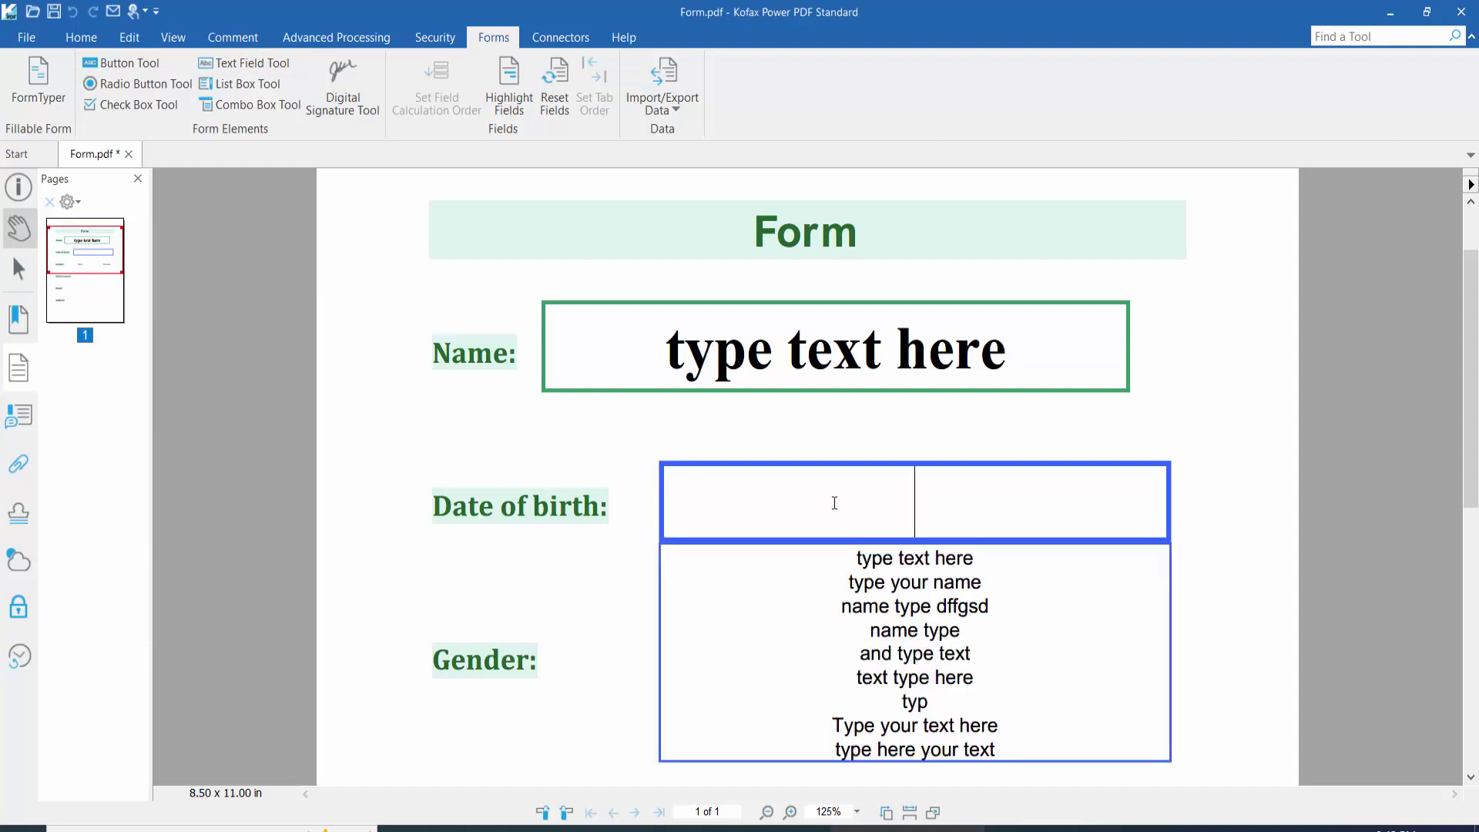
pyautogui.write('1')
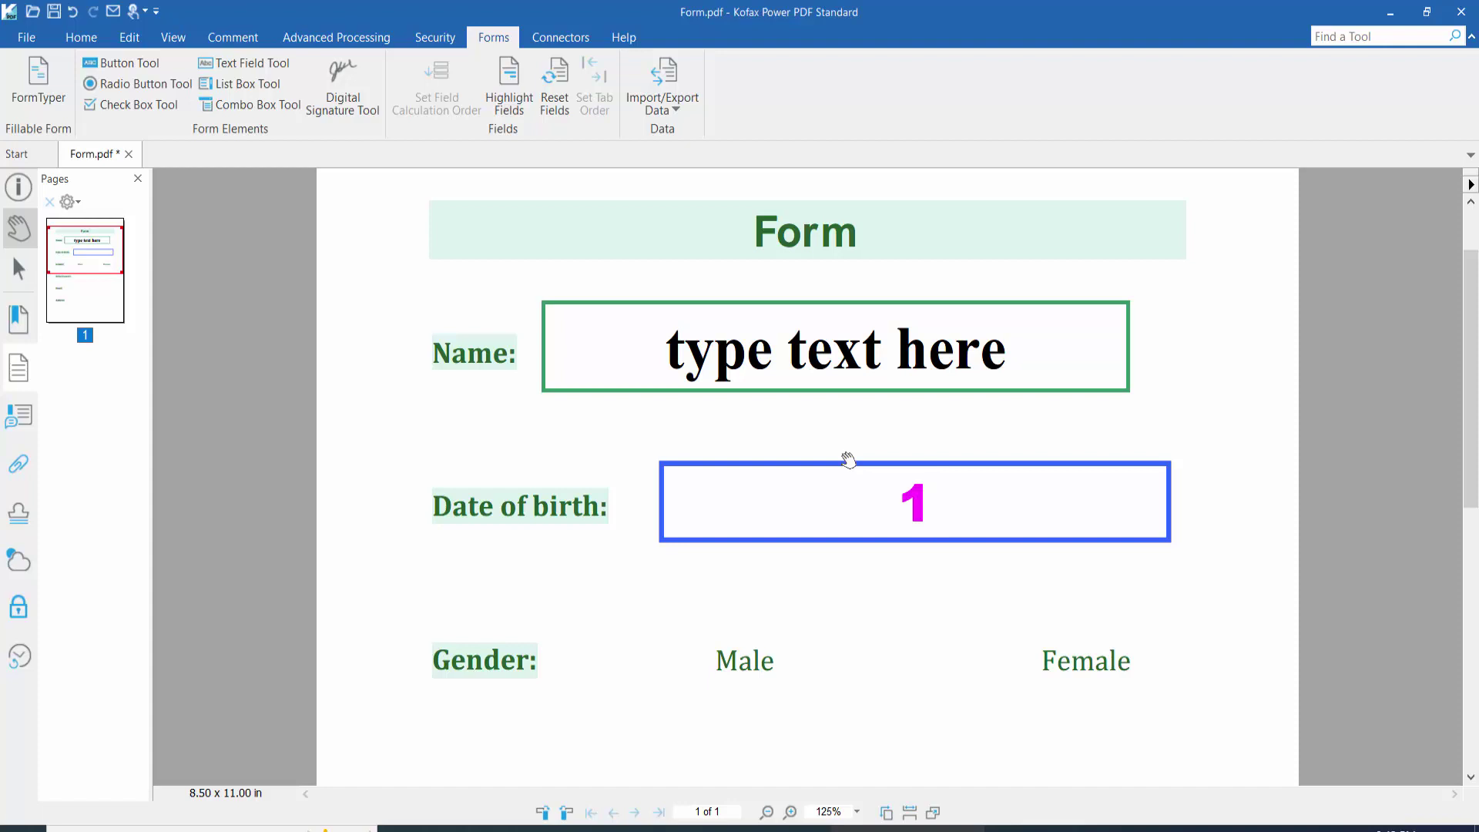
pyautogui.write('2/10/')
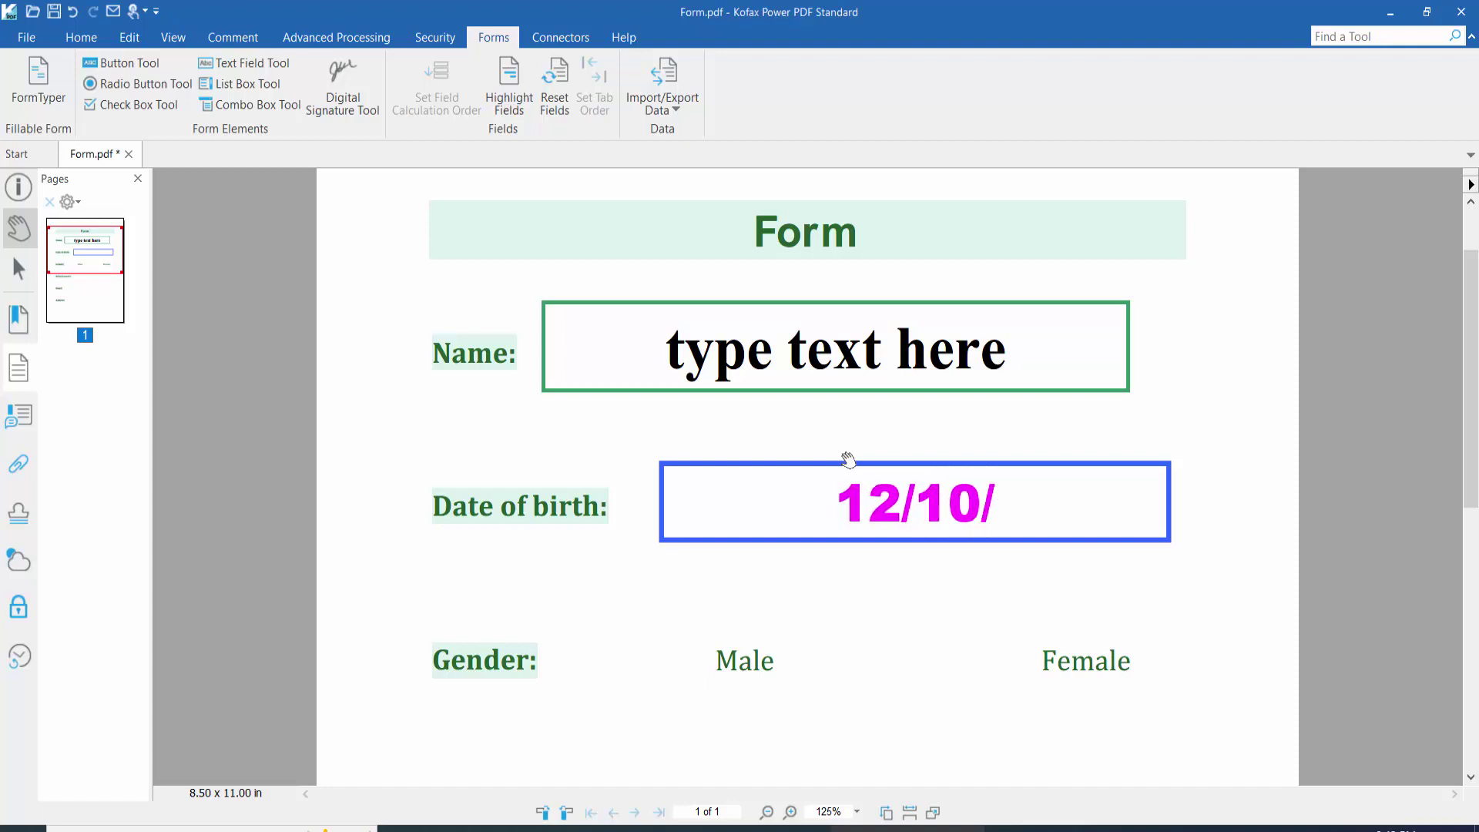
pyautogui.write('200')
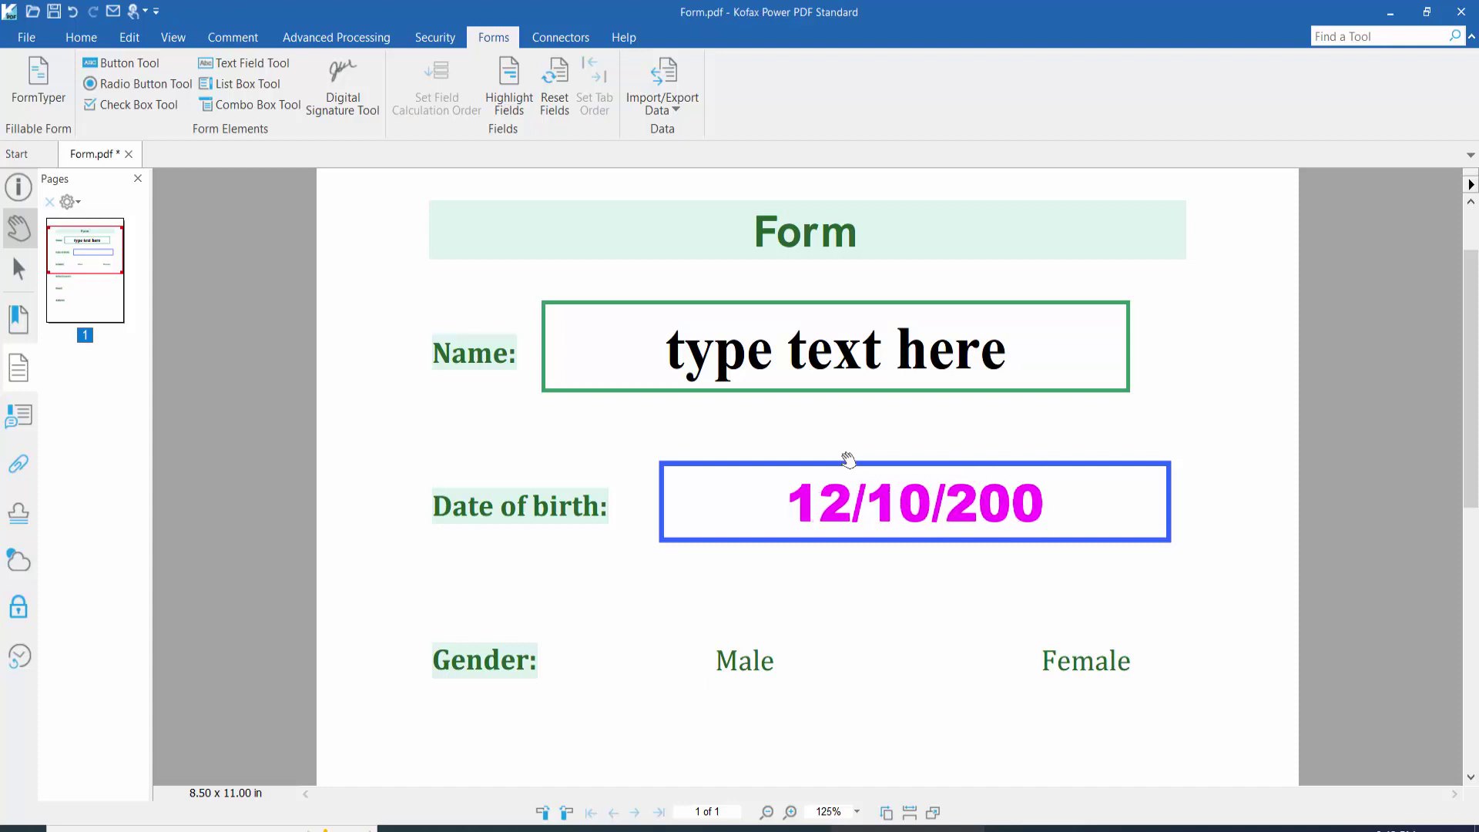
pyautogui.press('BackSpace')
pyautogui.write('22')
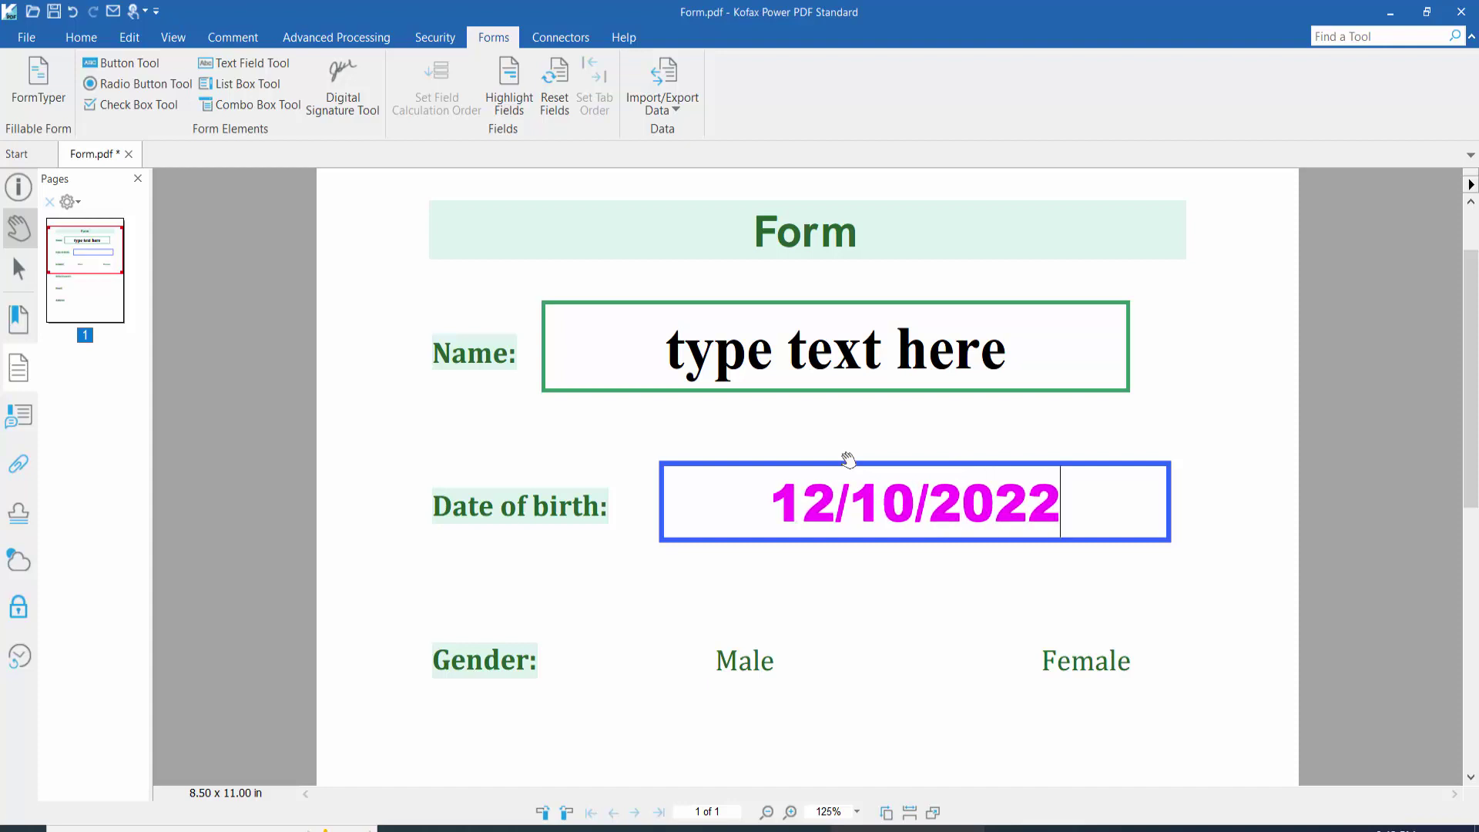
pyautogui.click(844, 599)
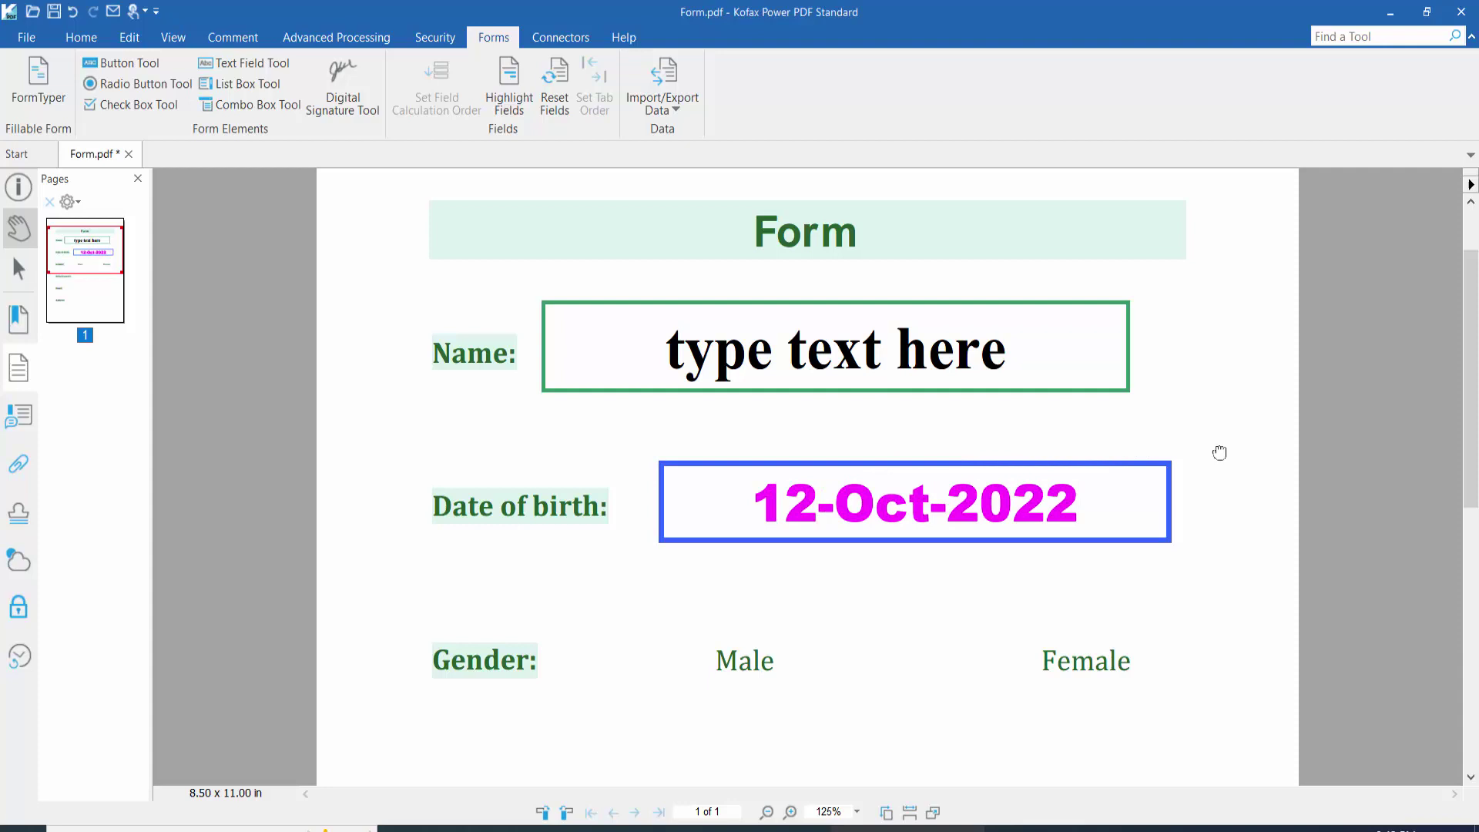
pyautogui.scroll(-3, 1162, 426)
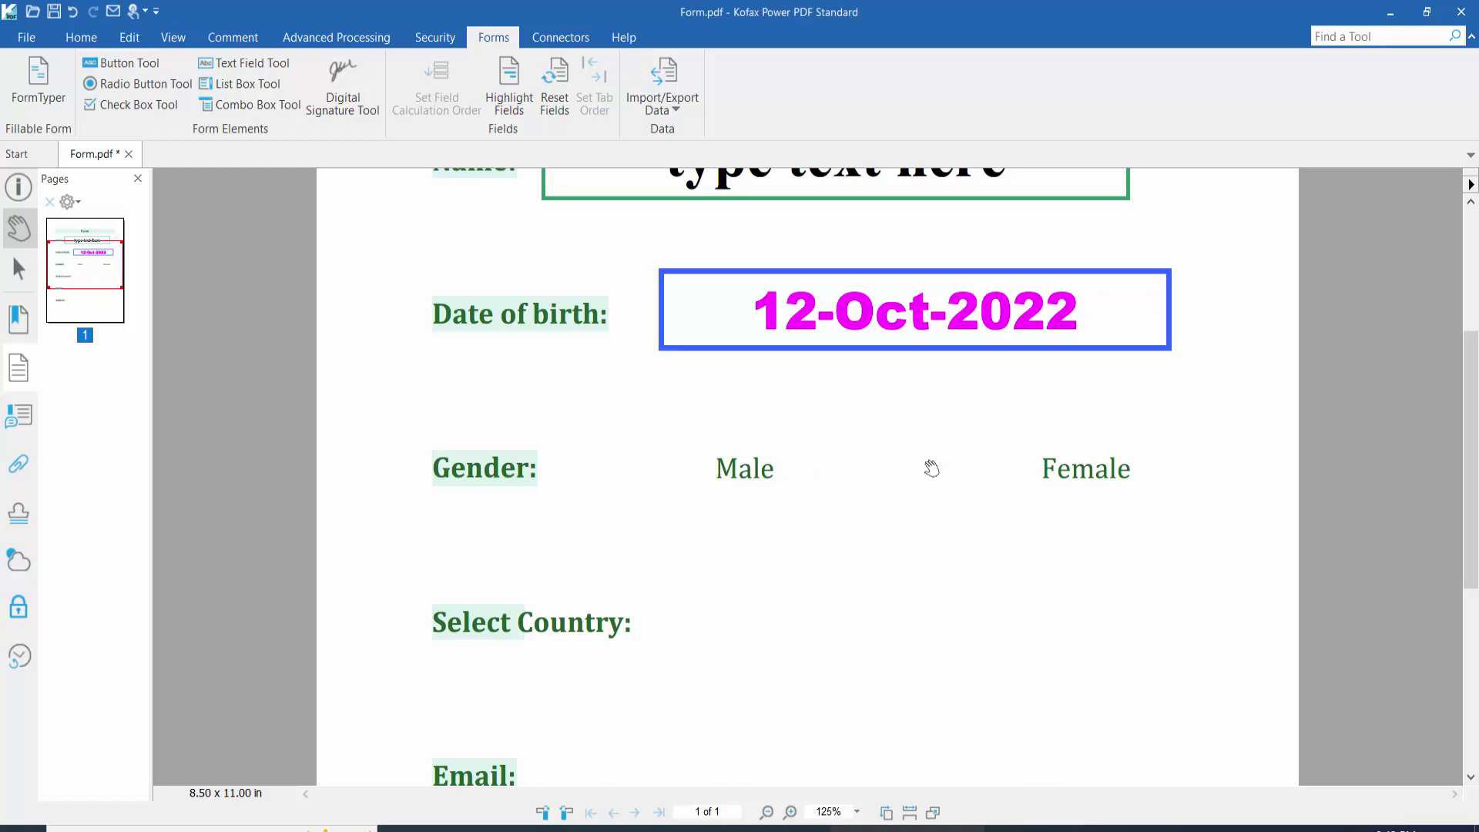
# Step: Draw a check box beside Male and open its Check Box Properties
pyautogui.click(134, 104)
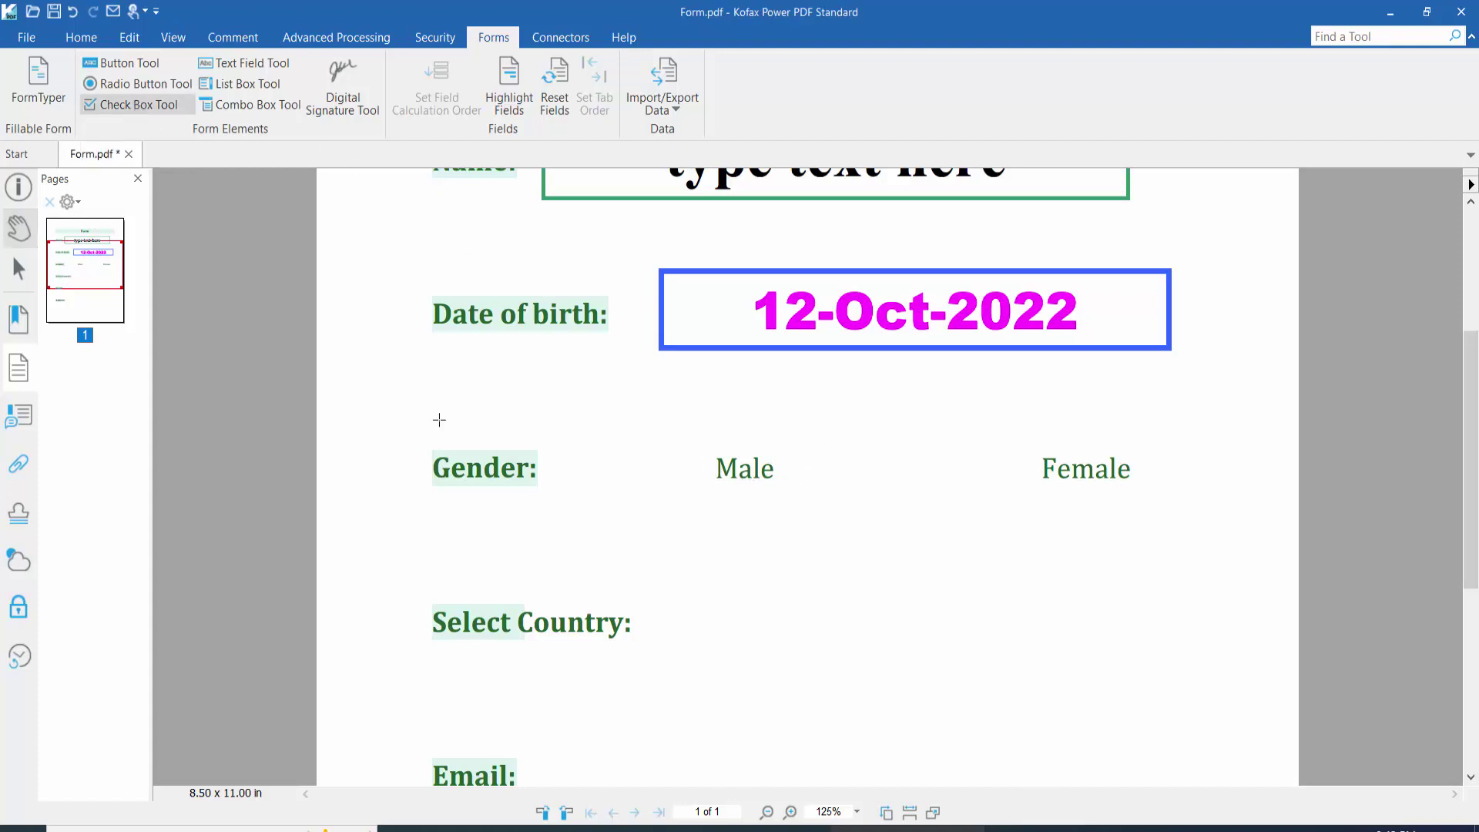
pyautogui.moveTo(592, 412); pyautogui.dragTo(702, 509)
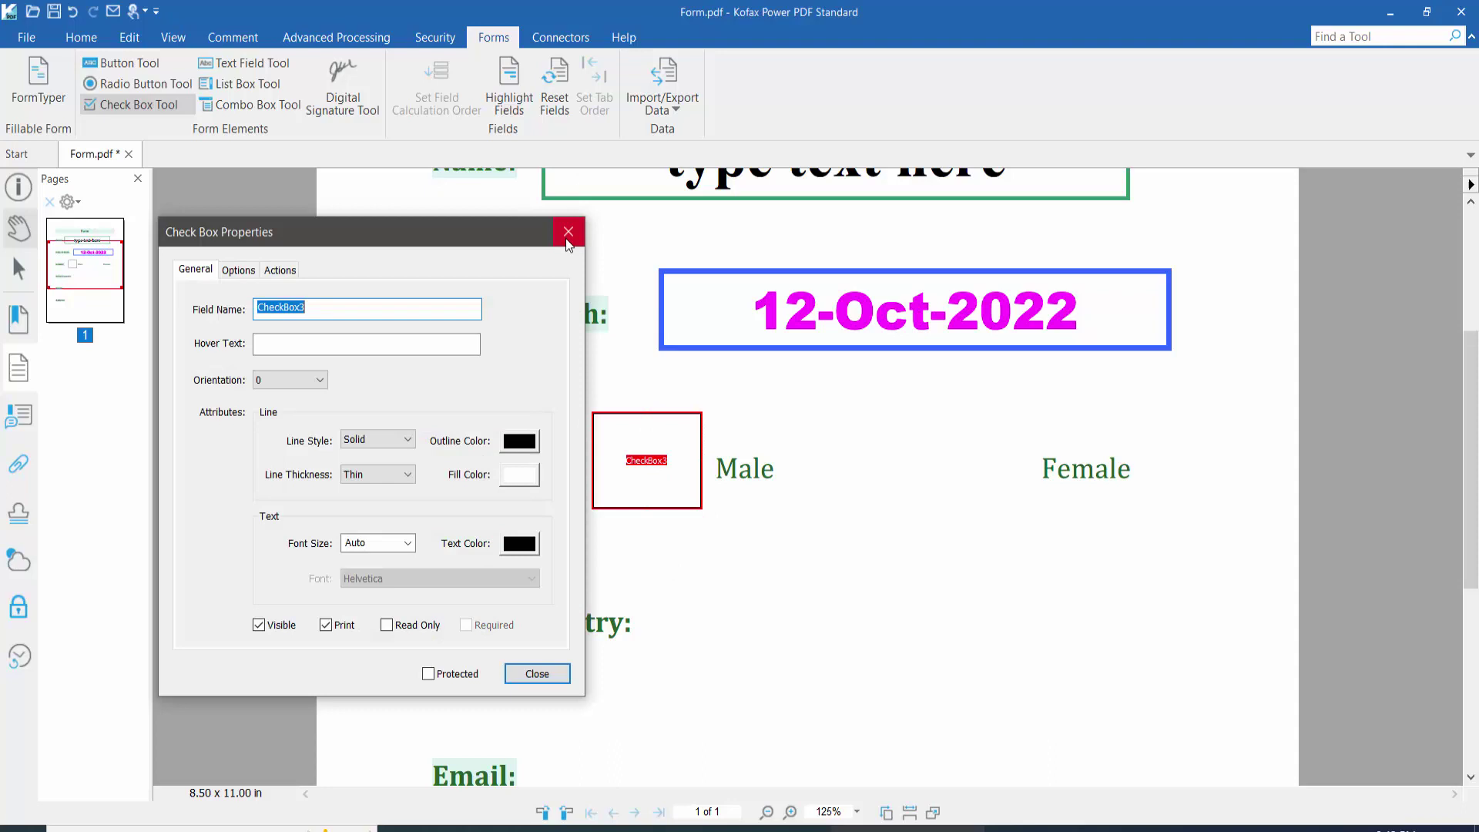
pyautogui.click(568, 232)
pyautogui.rightClick(640, 435)
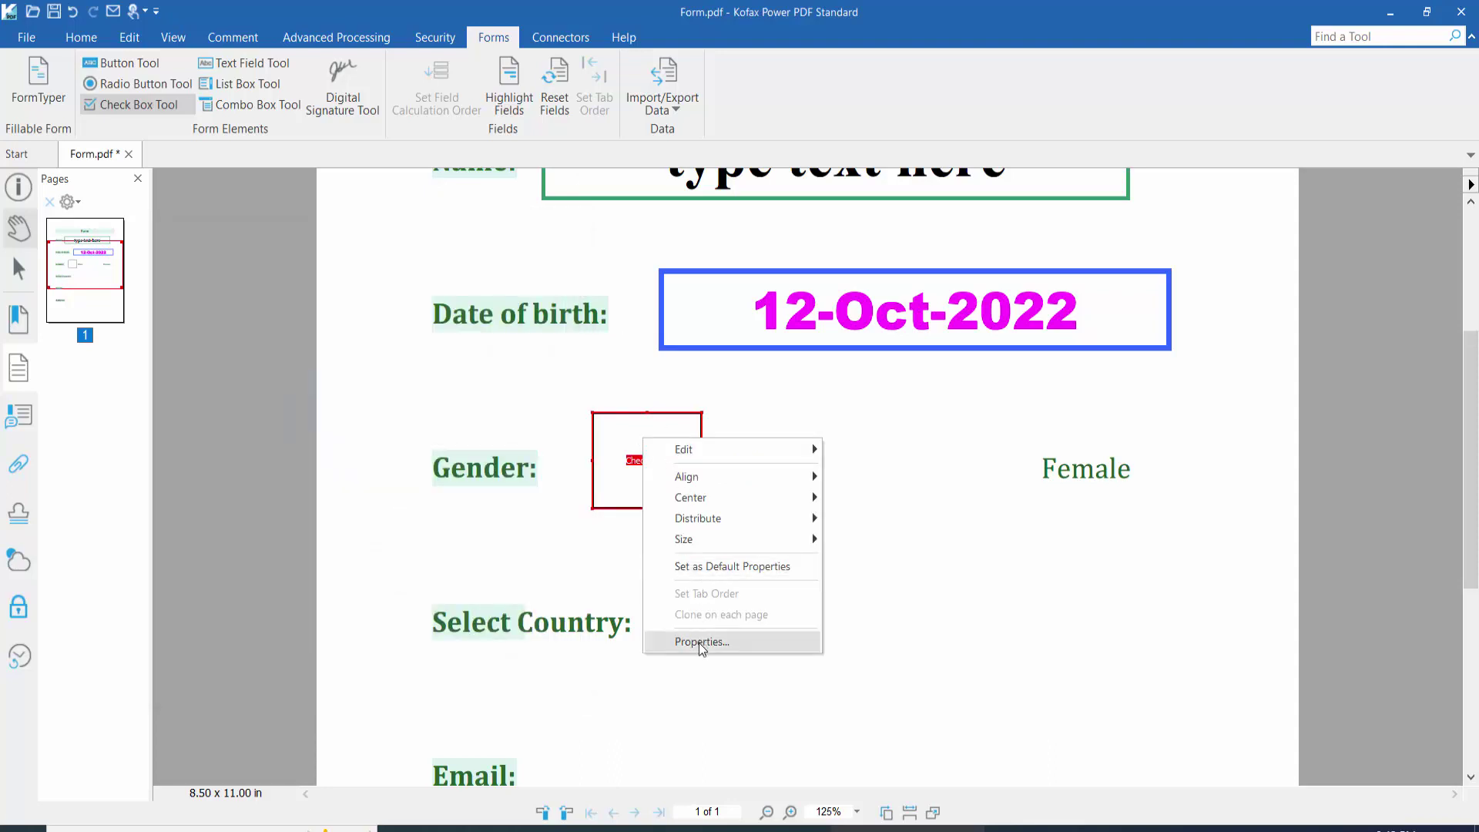
pyautogui.click(702, 641)
pyautogui.moveTo(394, 228); pyautogui.dragTo(341, 228)
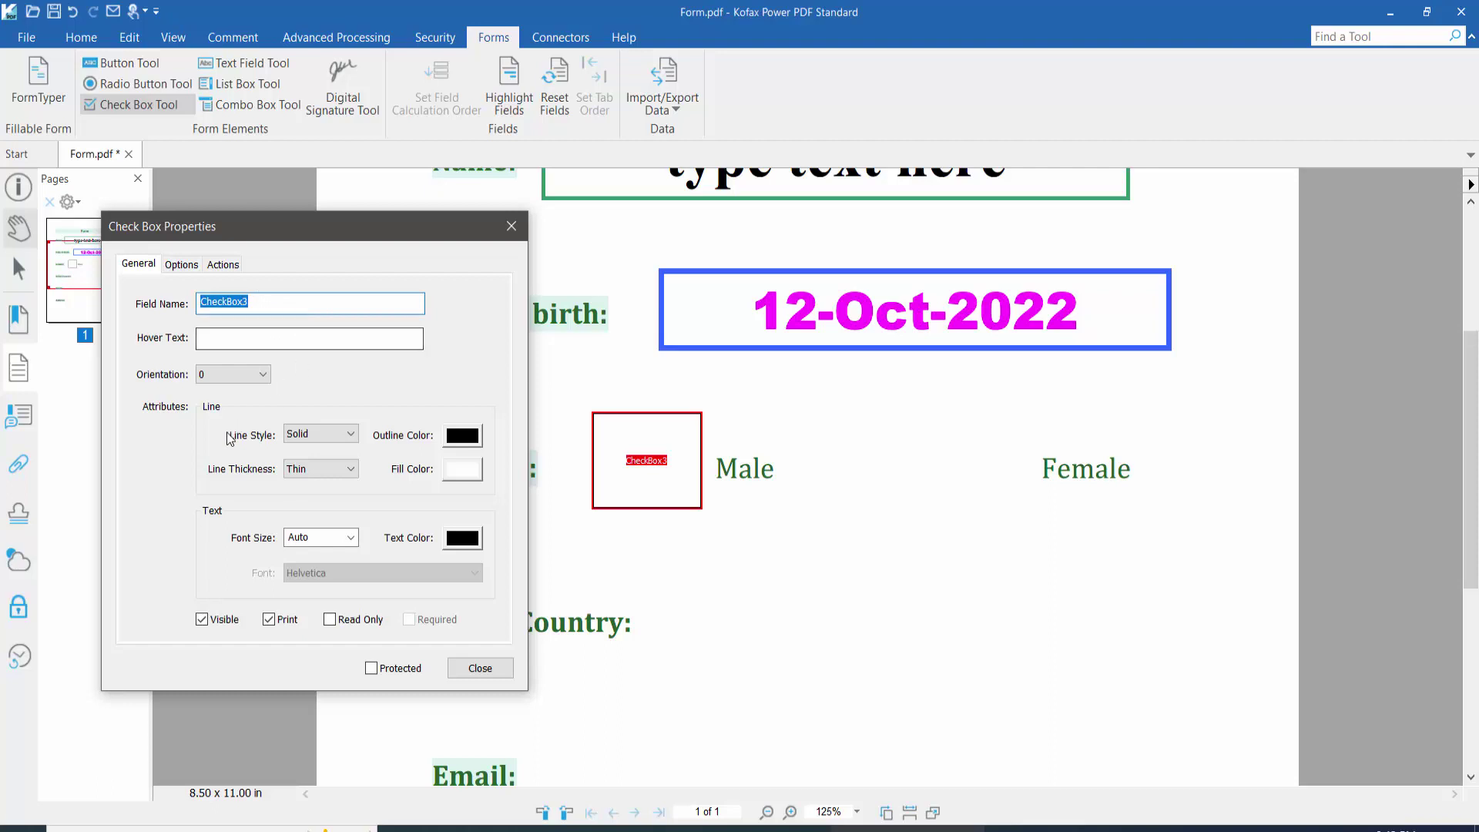
# Step: Give the Male check box a dashed, green, medium-thickness border
pyautogui.click(348, 434)
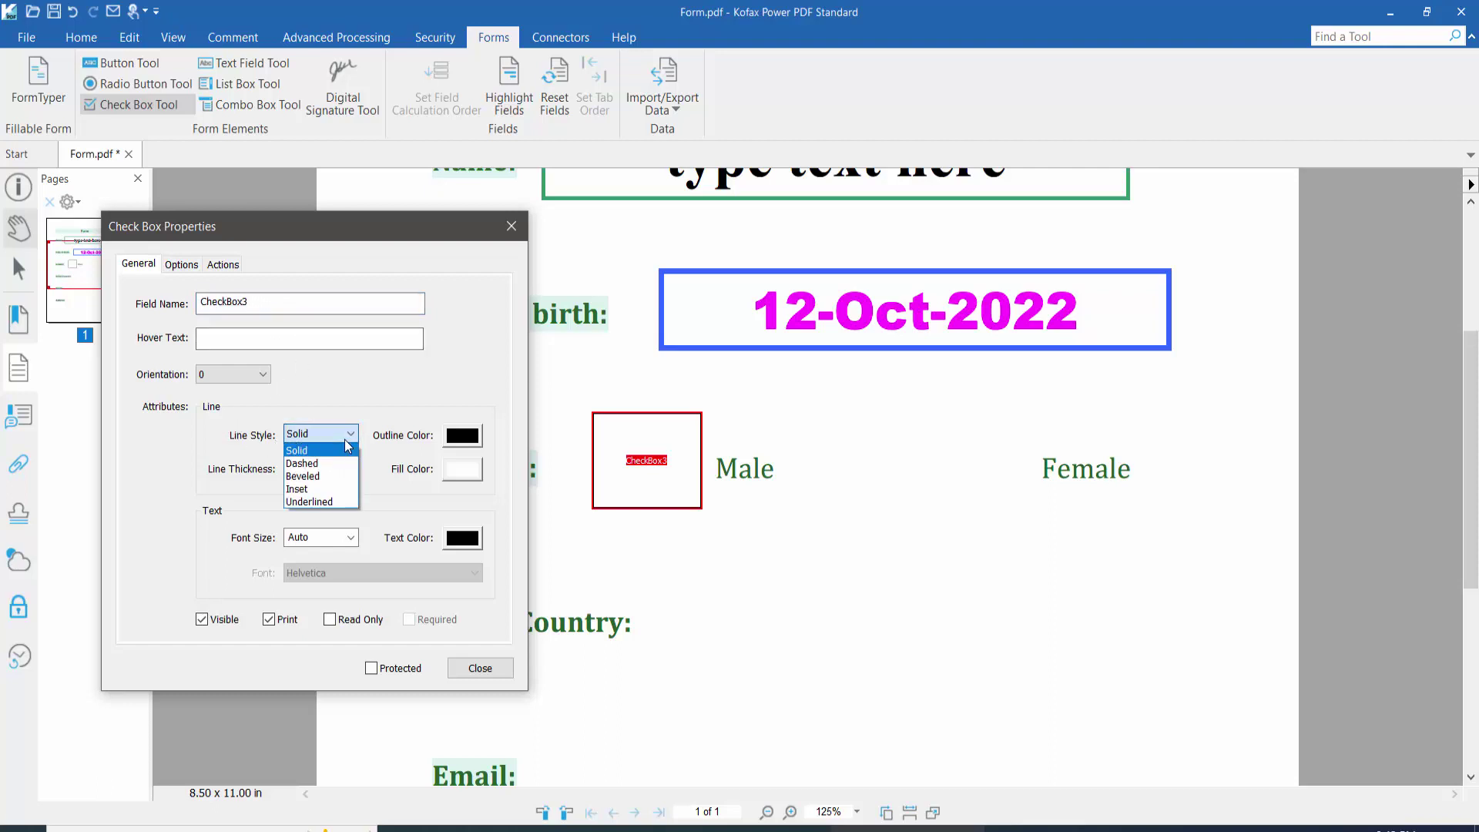
pyautogui.click(305, 462)
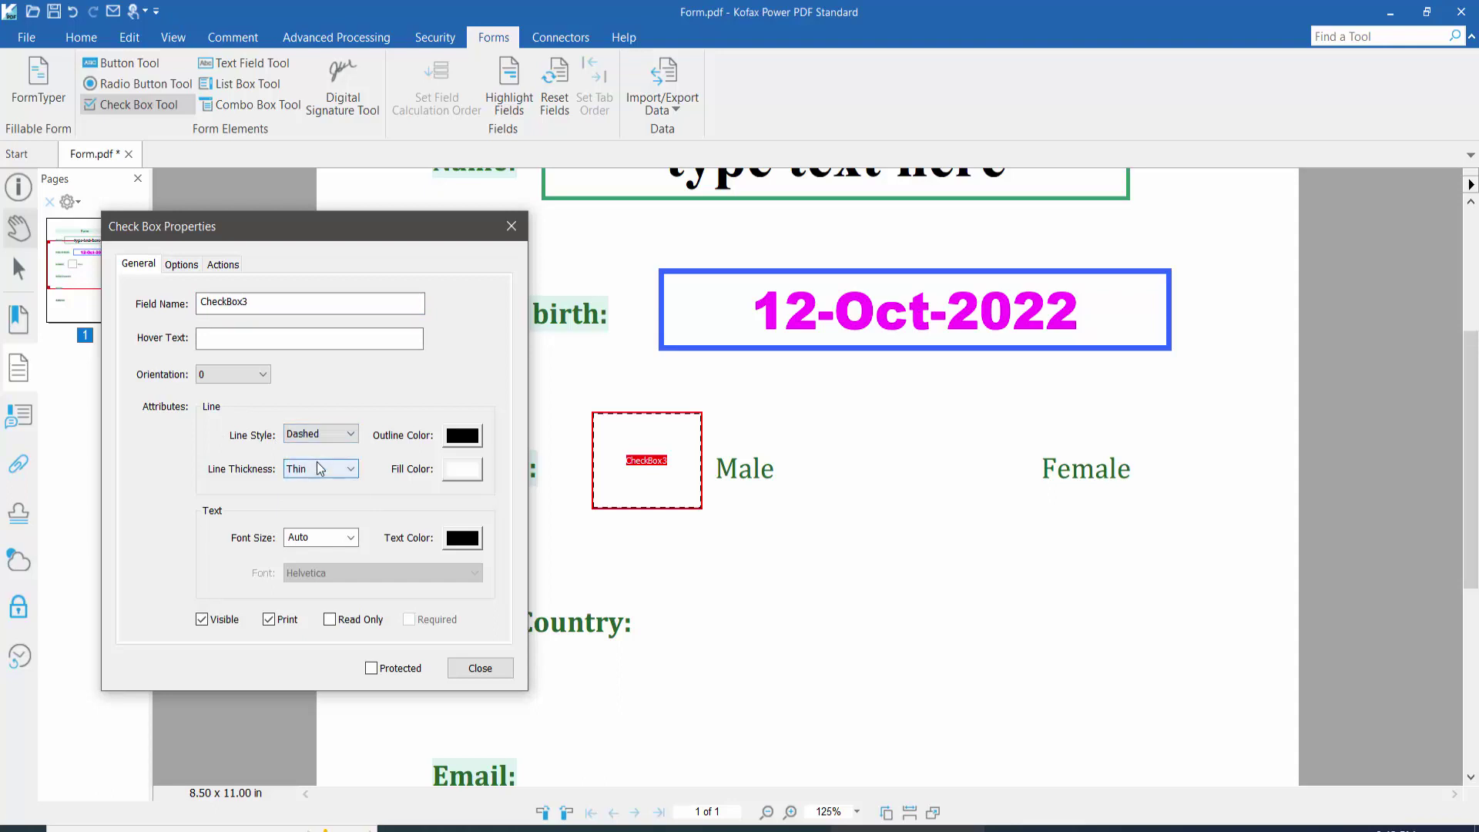
pyautogui.click(464, 436)
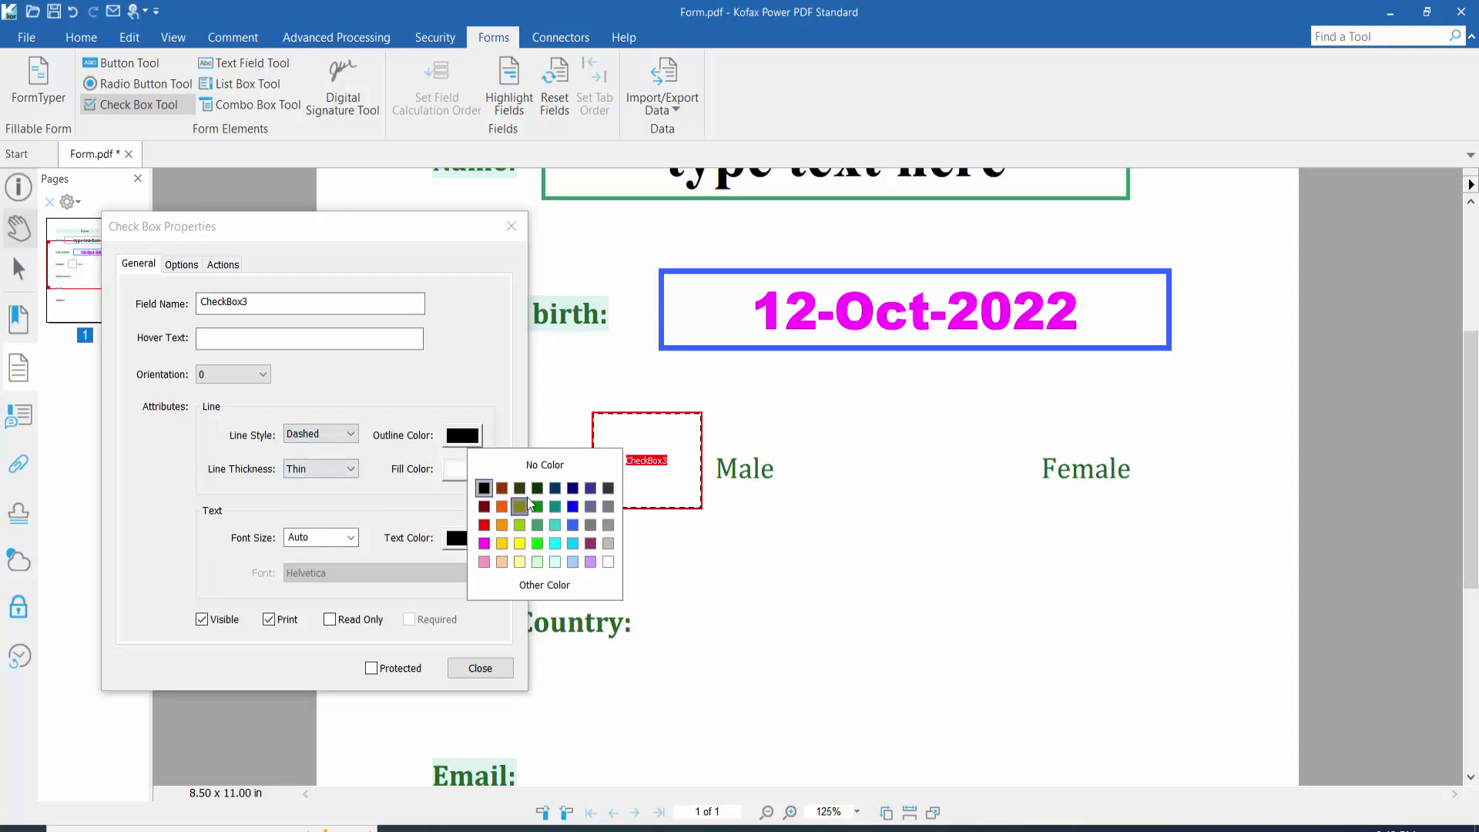
pyautogui.click(537, 505)
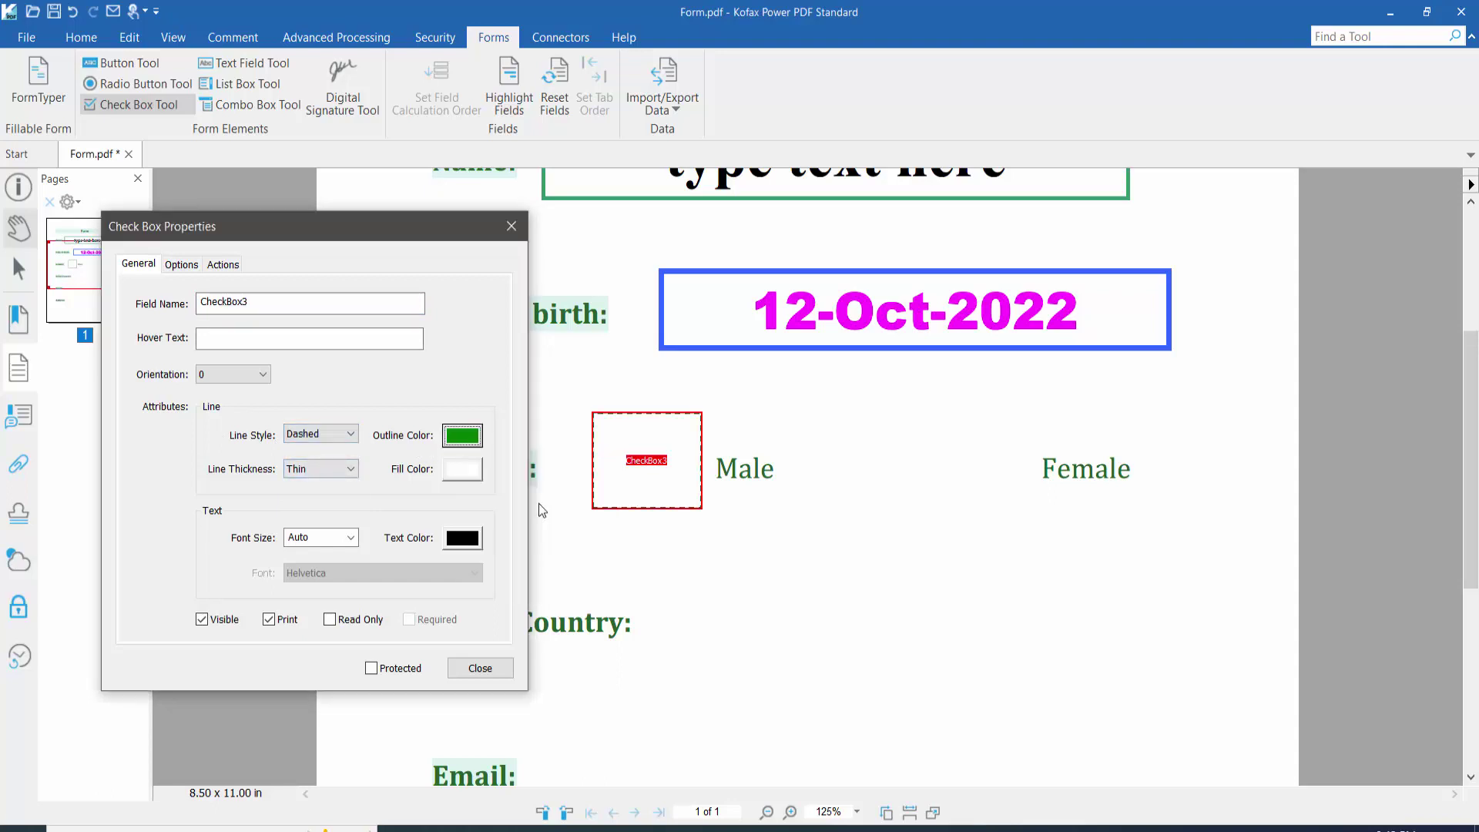
pyautogui.click(301, 470)
pyautogui.click(320, 504)
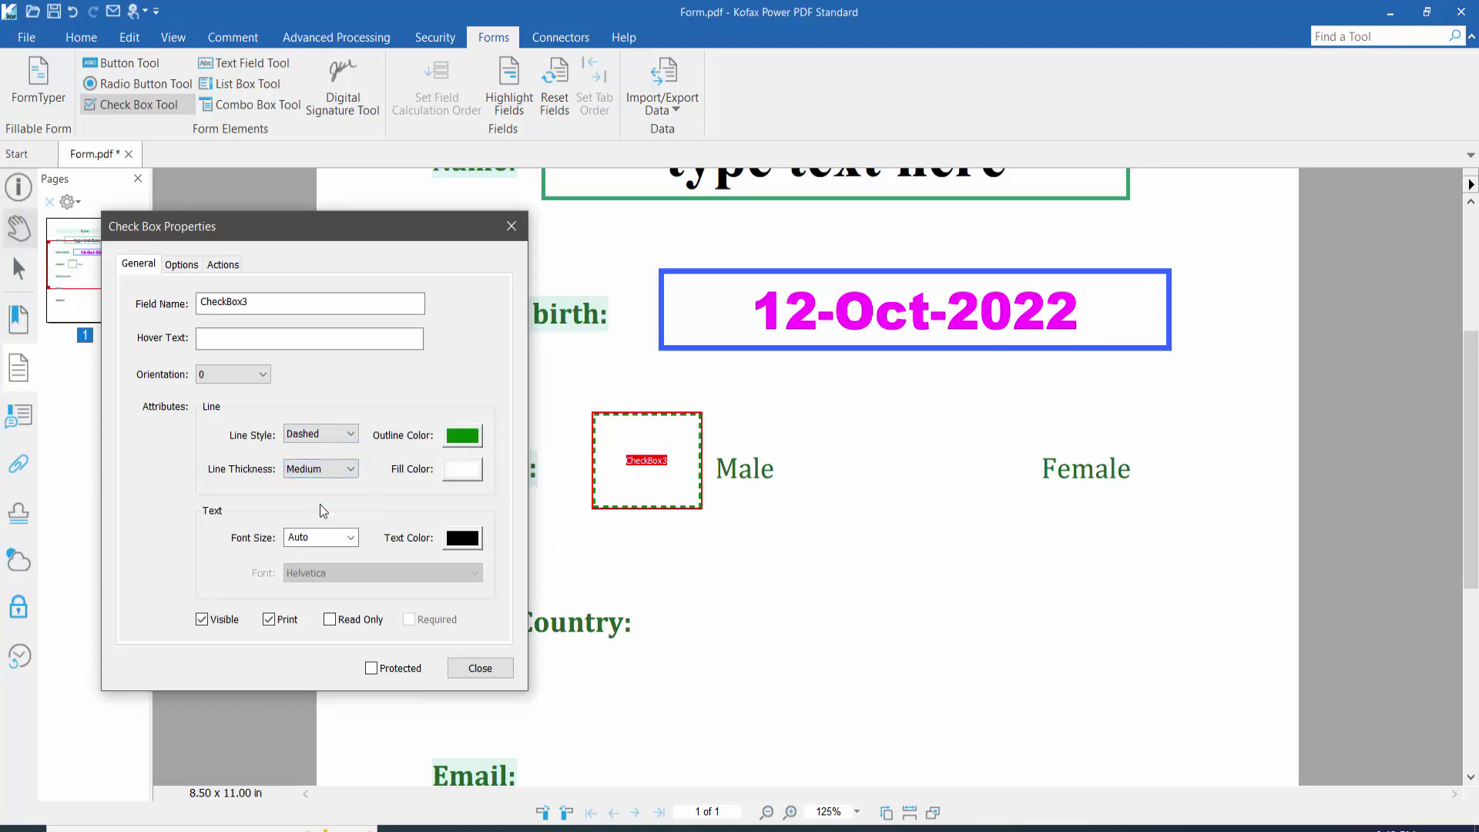
# Step: Set grey fill, Auto mark size and red check colour, then close the dialog
pyautogui.click(461, 470)
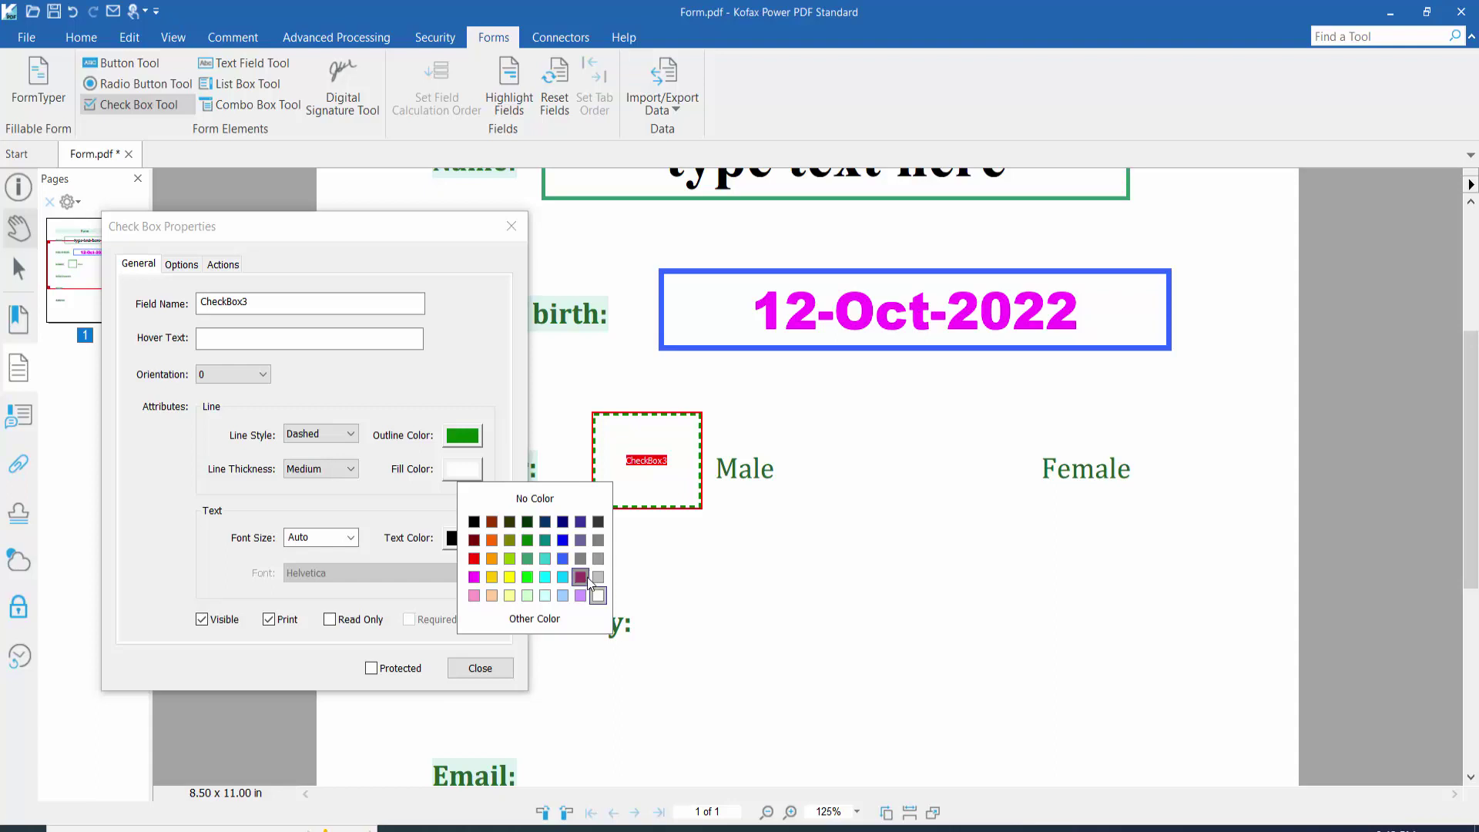
pyautogui.click(600, 541)
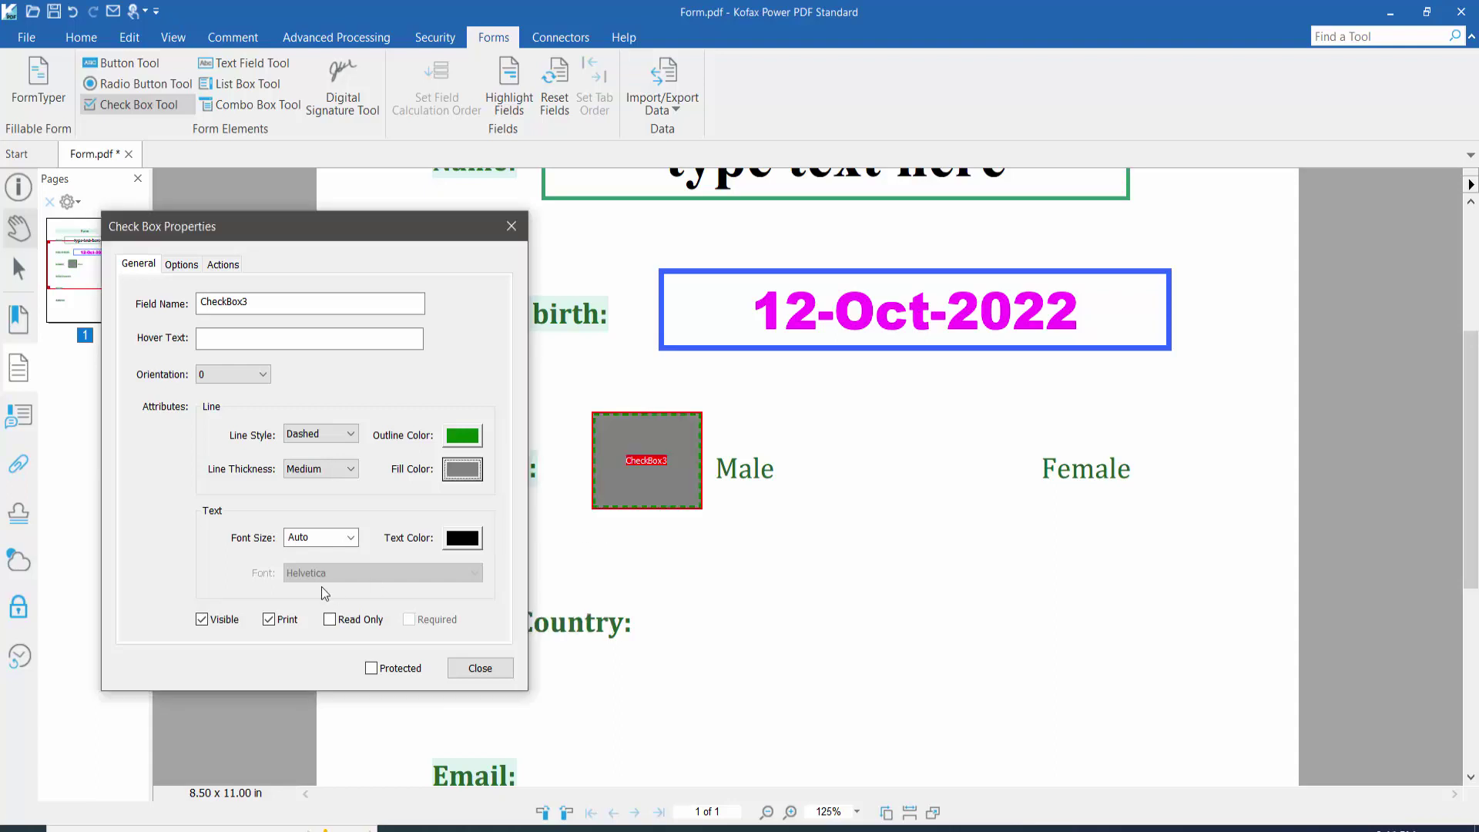
pyautogui.click(348, 538)
pyautogui.click(312, 556)
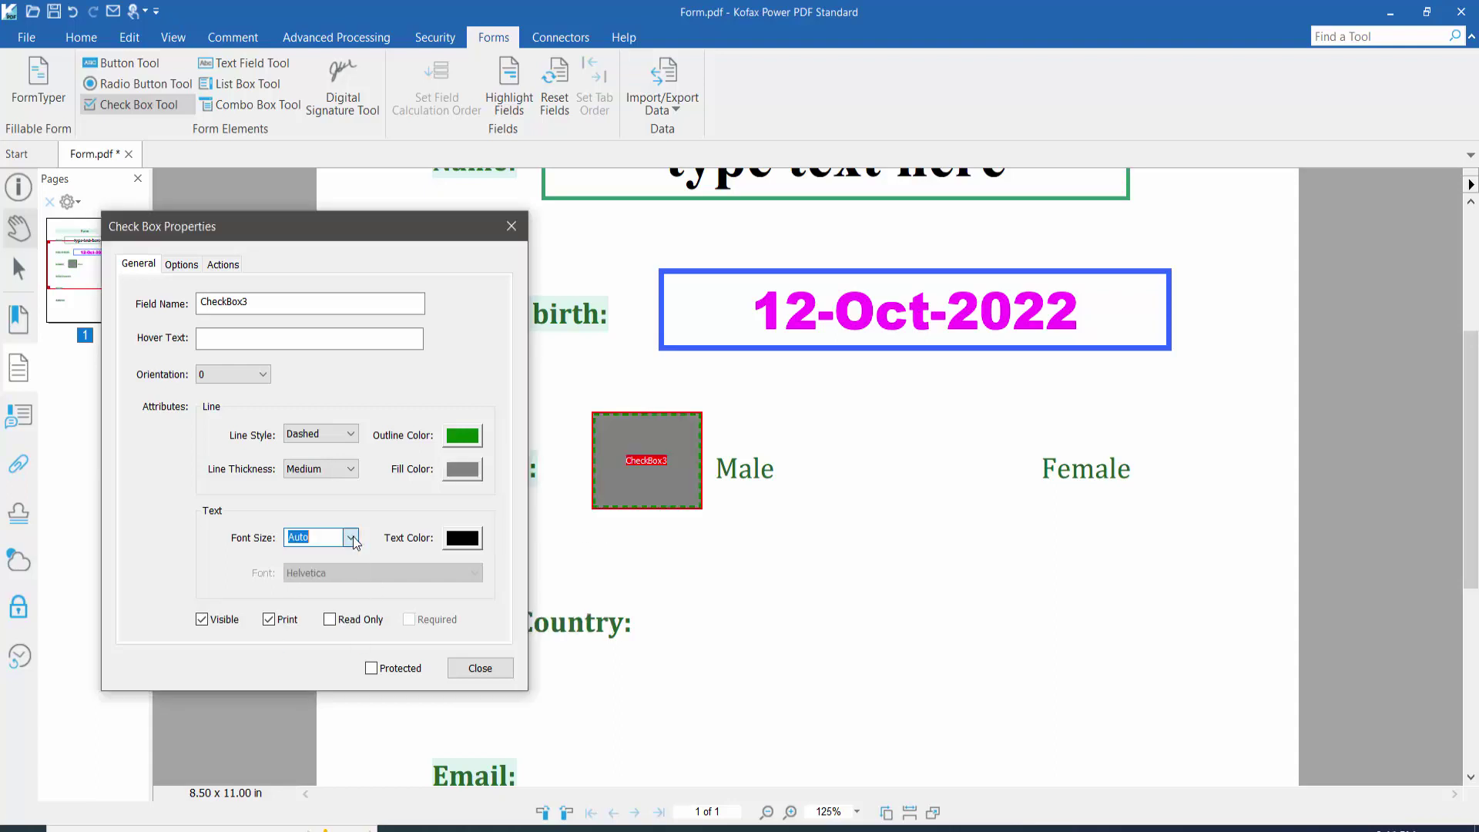
pyautogui.click(463, 538)
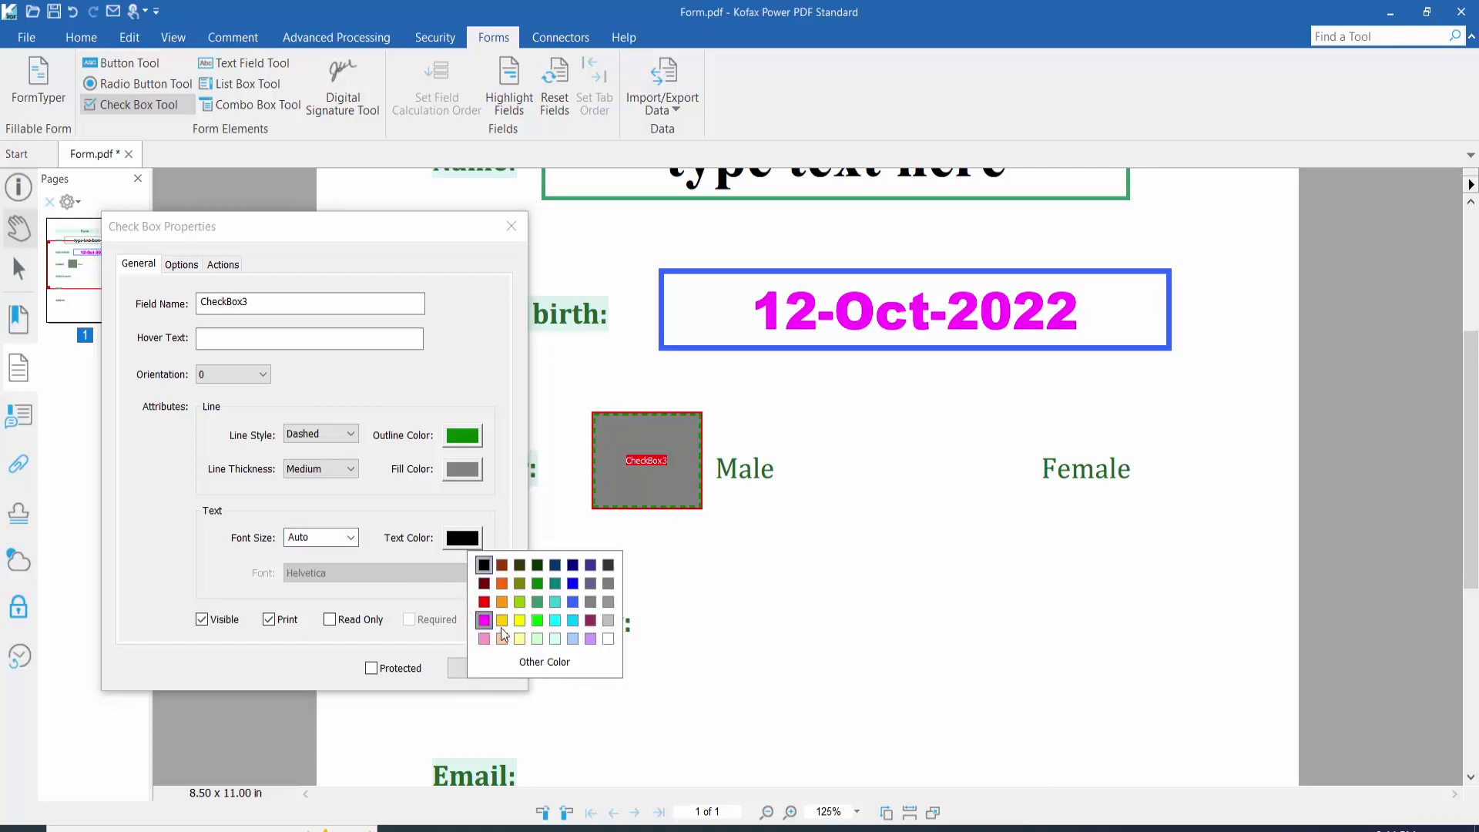
pyautogui.click(484, 602)
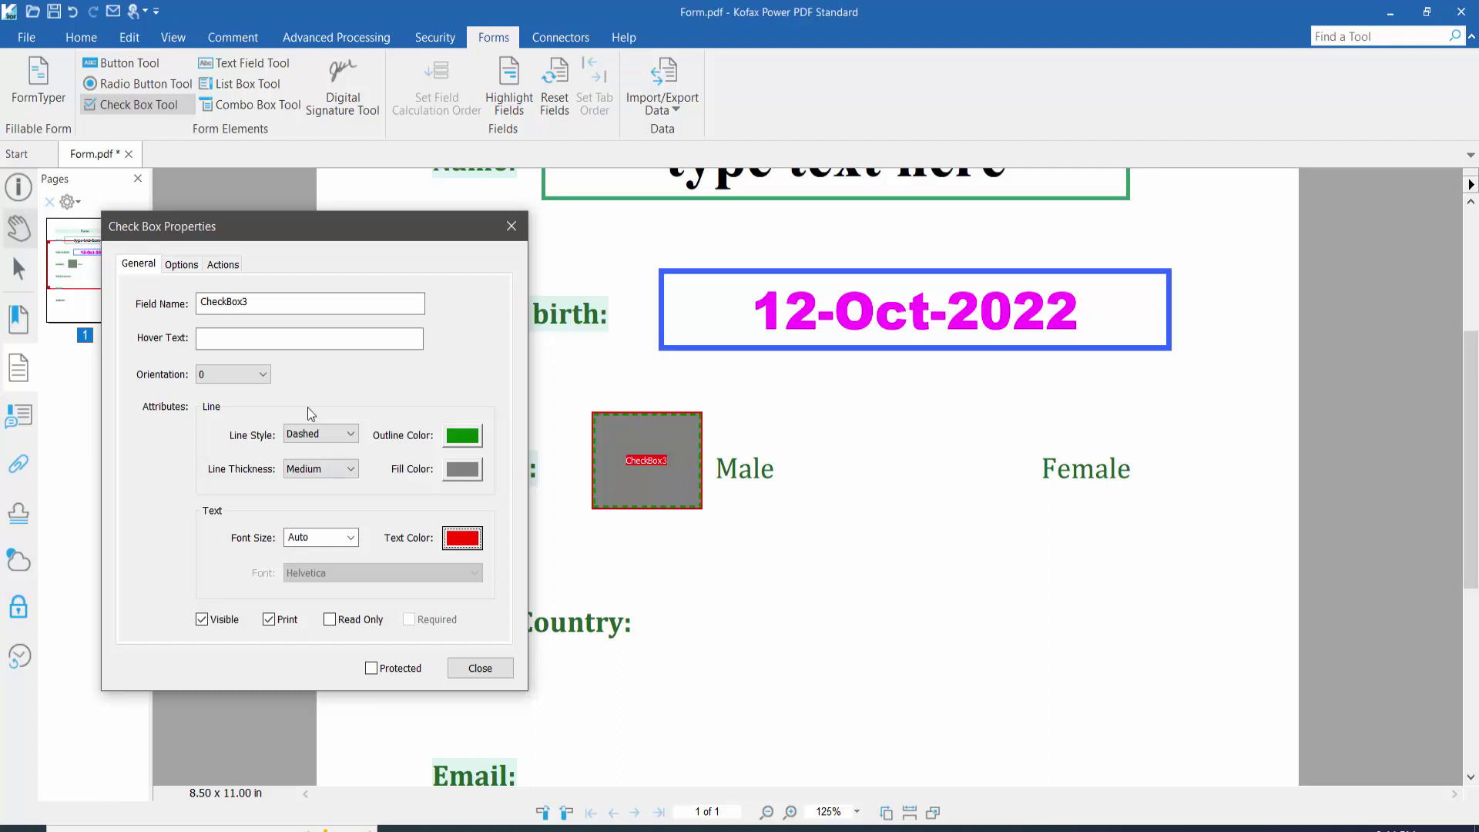
pyautogui.click(185, 264)
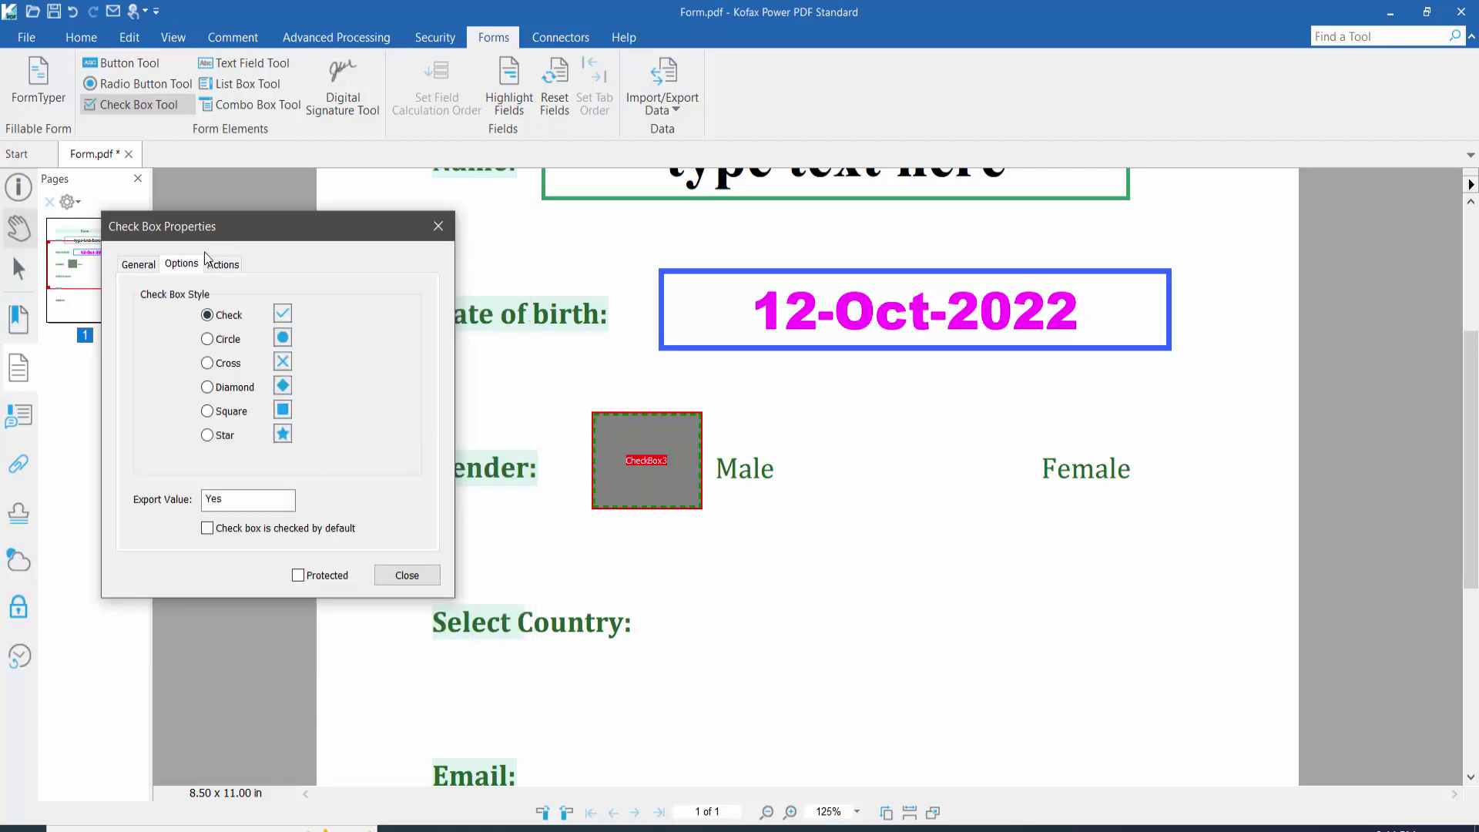
pyautogui.click(407, 575)
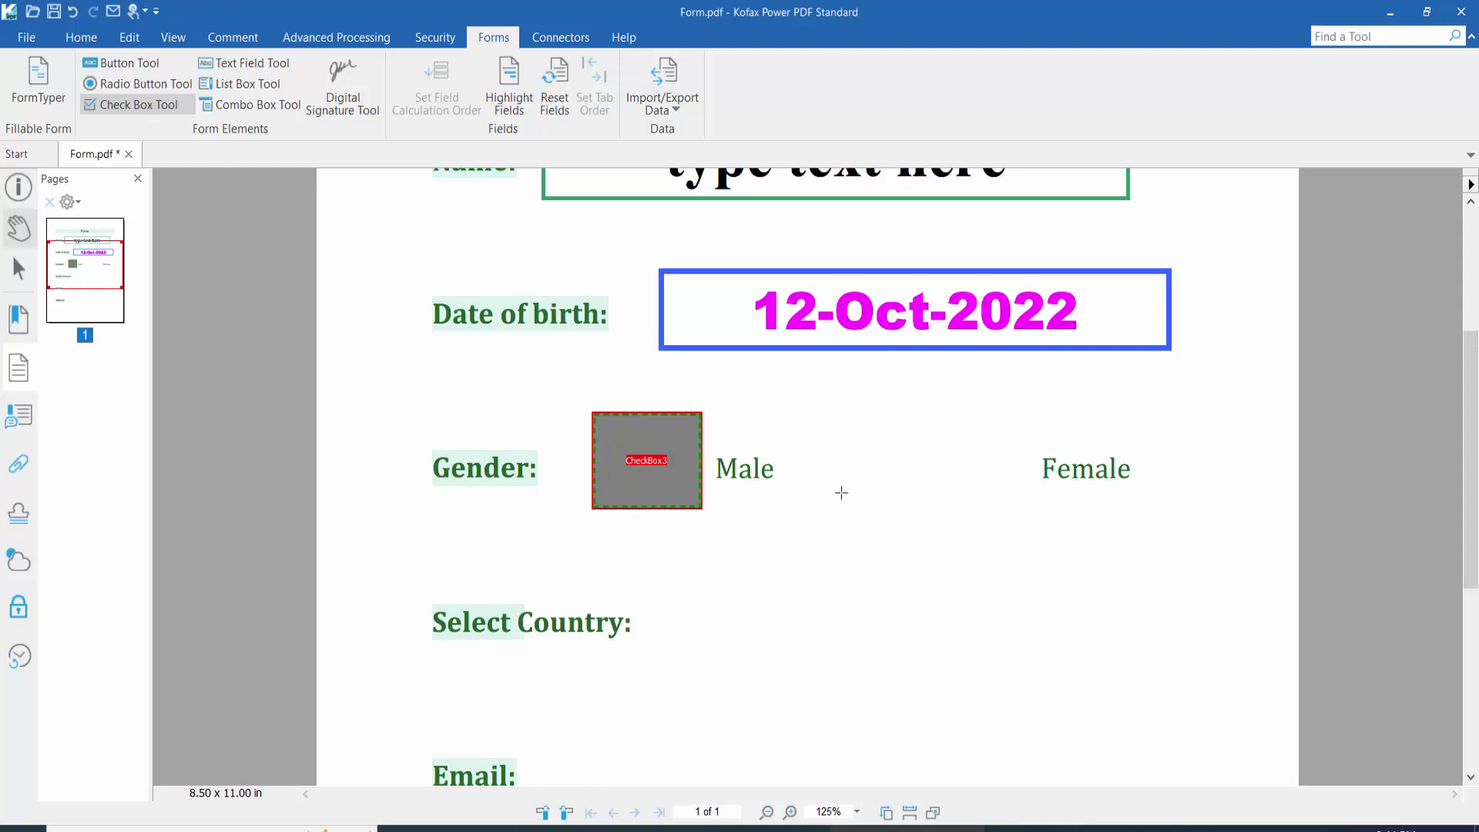
# Step: Draw a check box beside Female and open its Check Box Properties
pyautogui.moveTo(920, 404); pyautogui.dragTo(1028, 506)
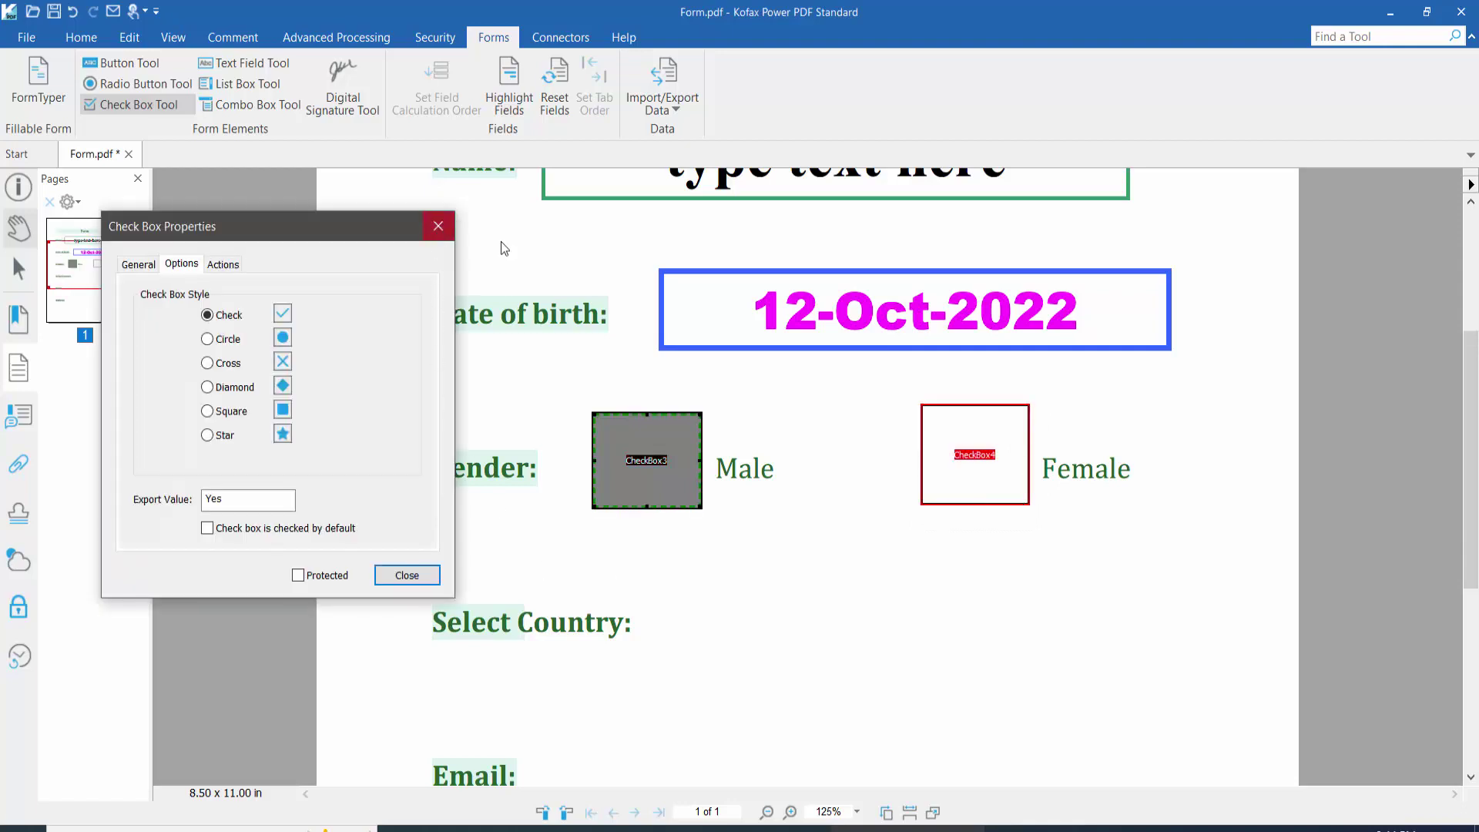
pyautogui.click(439, 225)
pyautogui.rightClick(977, 453)
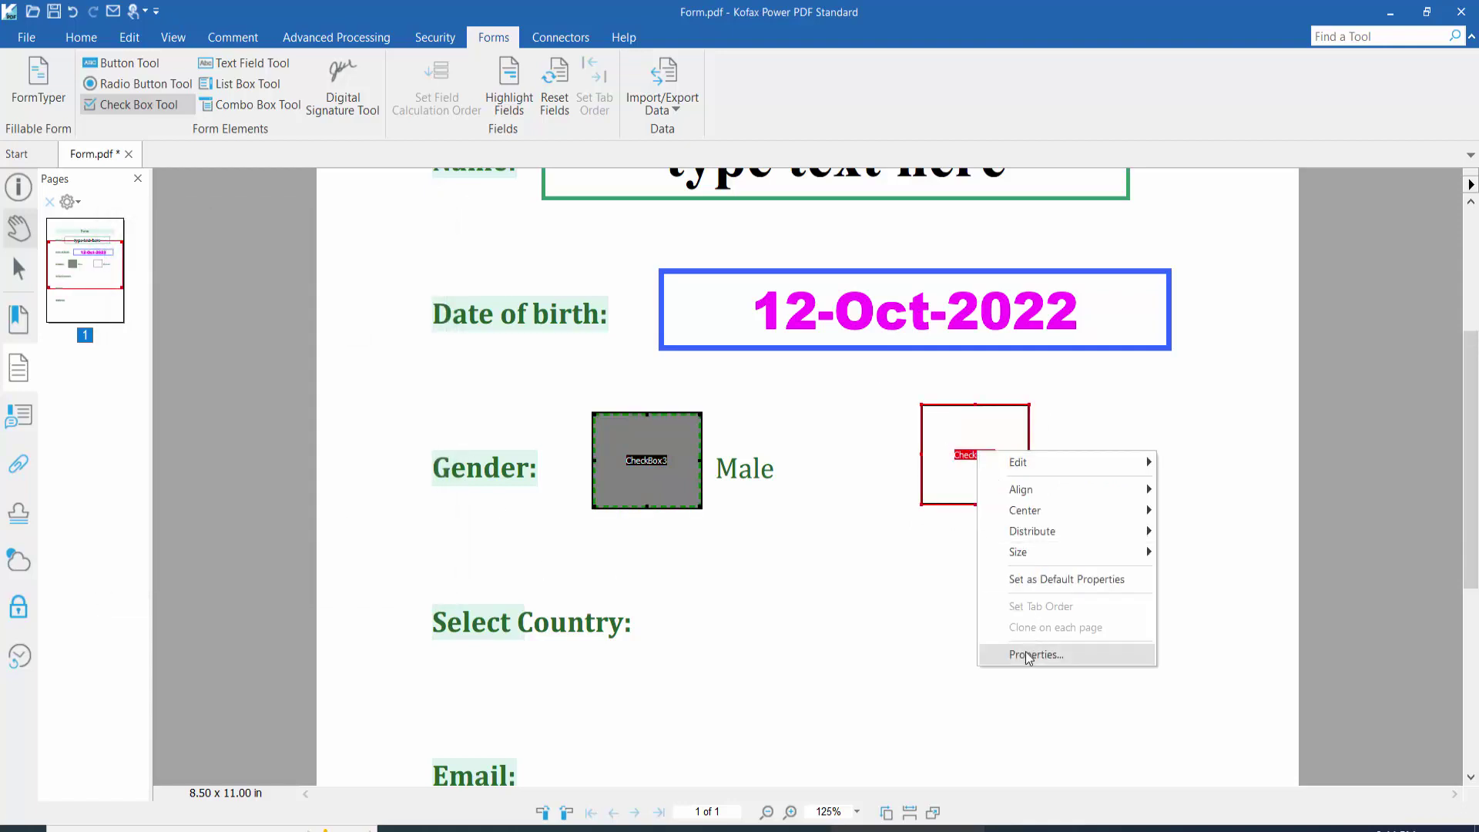
pyautogui.click(1036, 654)
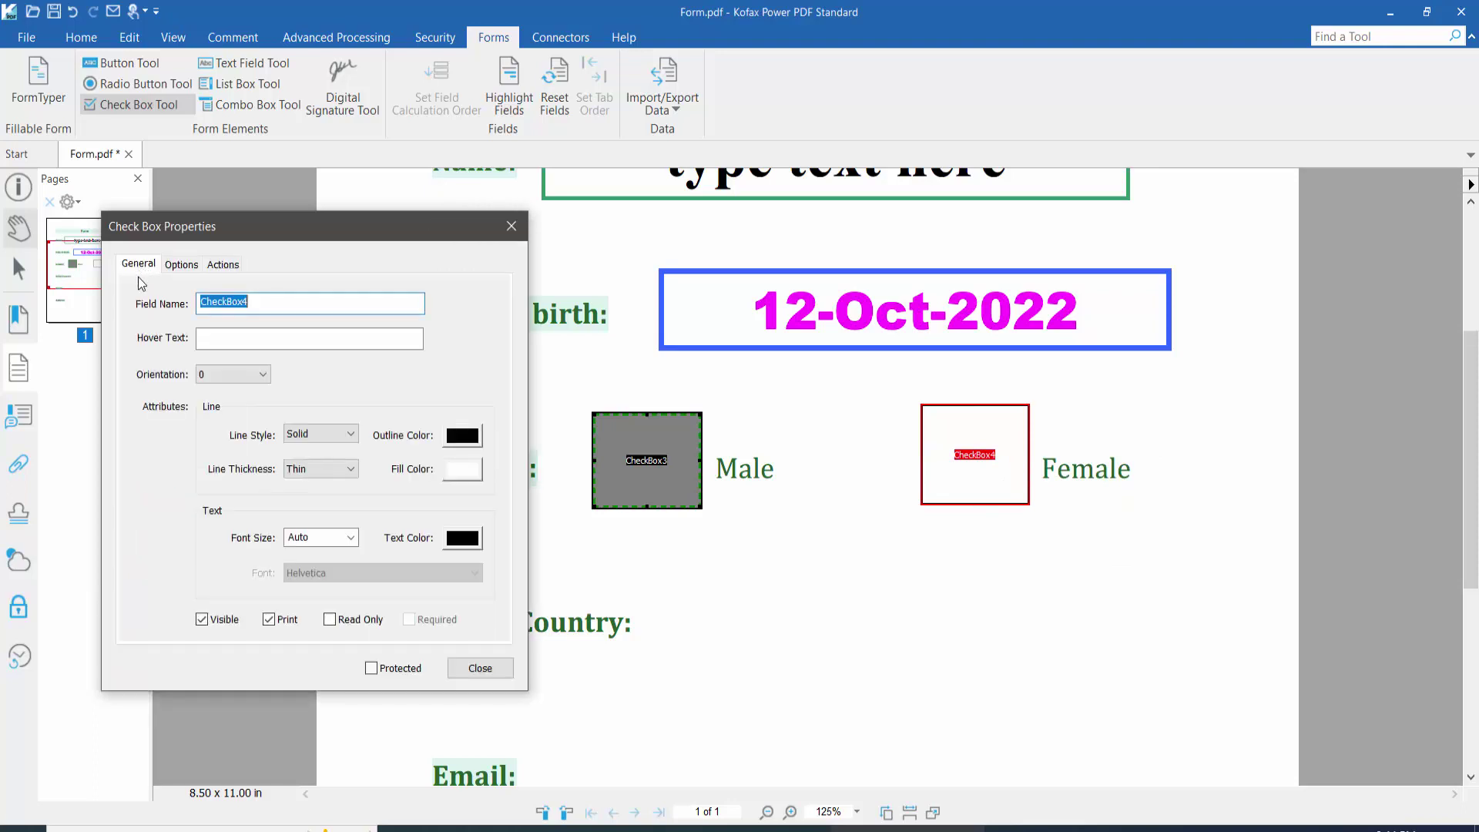
pyautogui.click(273, 300)
# Step: Give the Female check box an underlined dark blue border and light purple fill
pyautogui.click(338, 432)
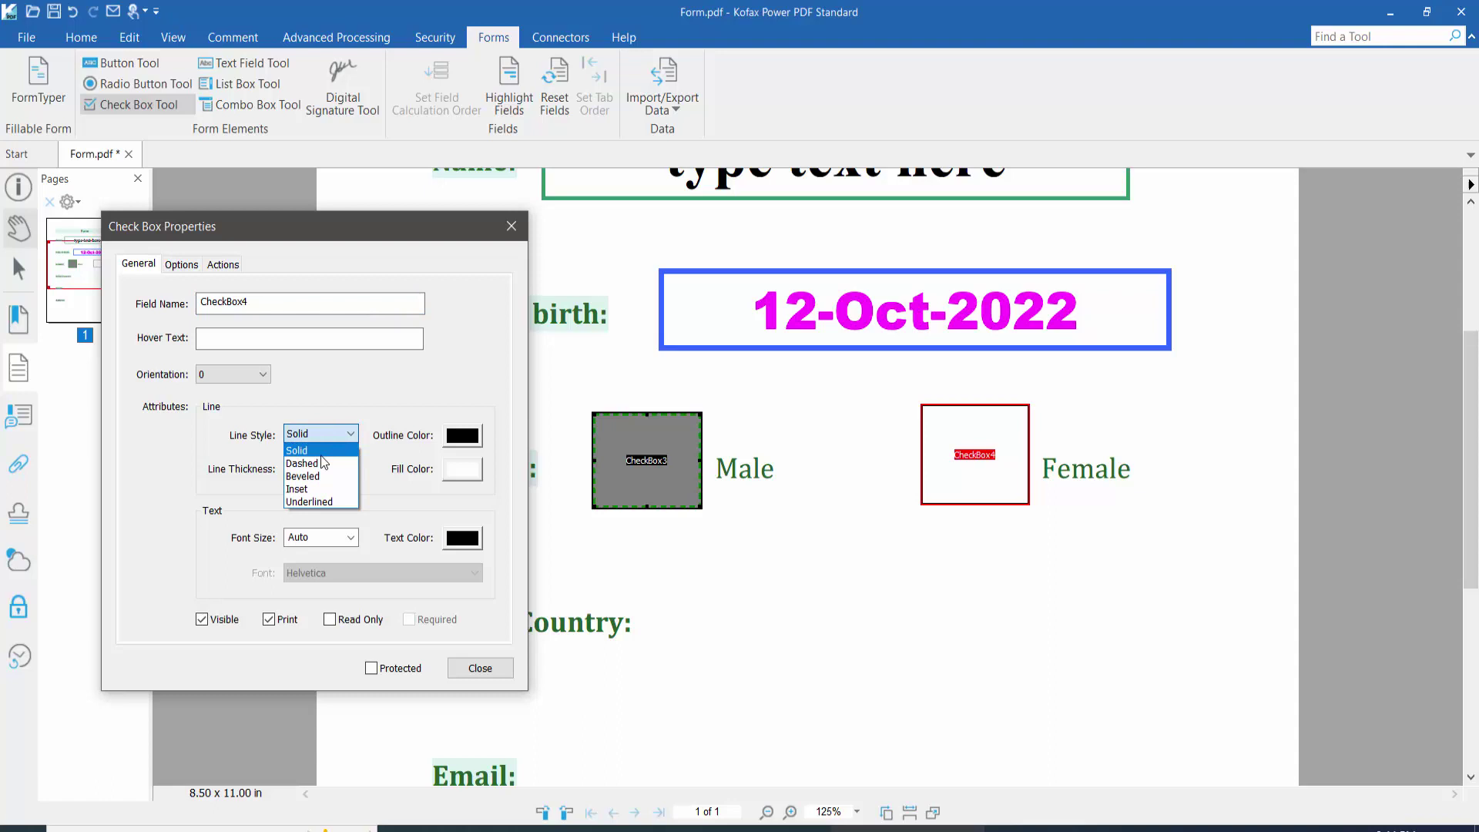
pyautogui.click(310, 502)
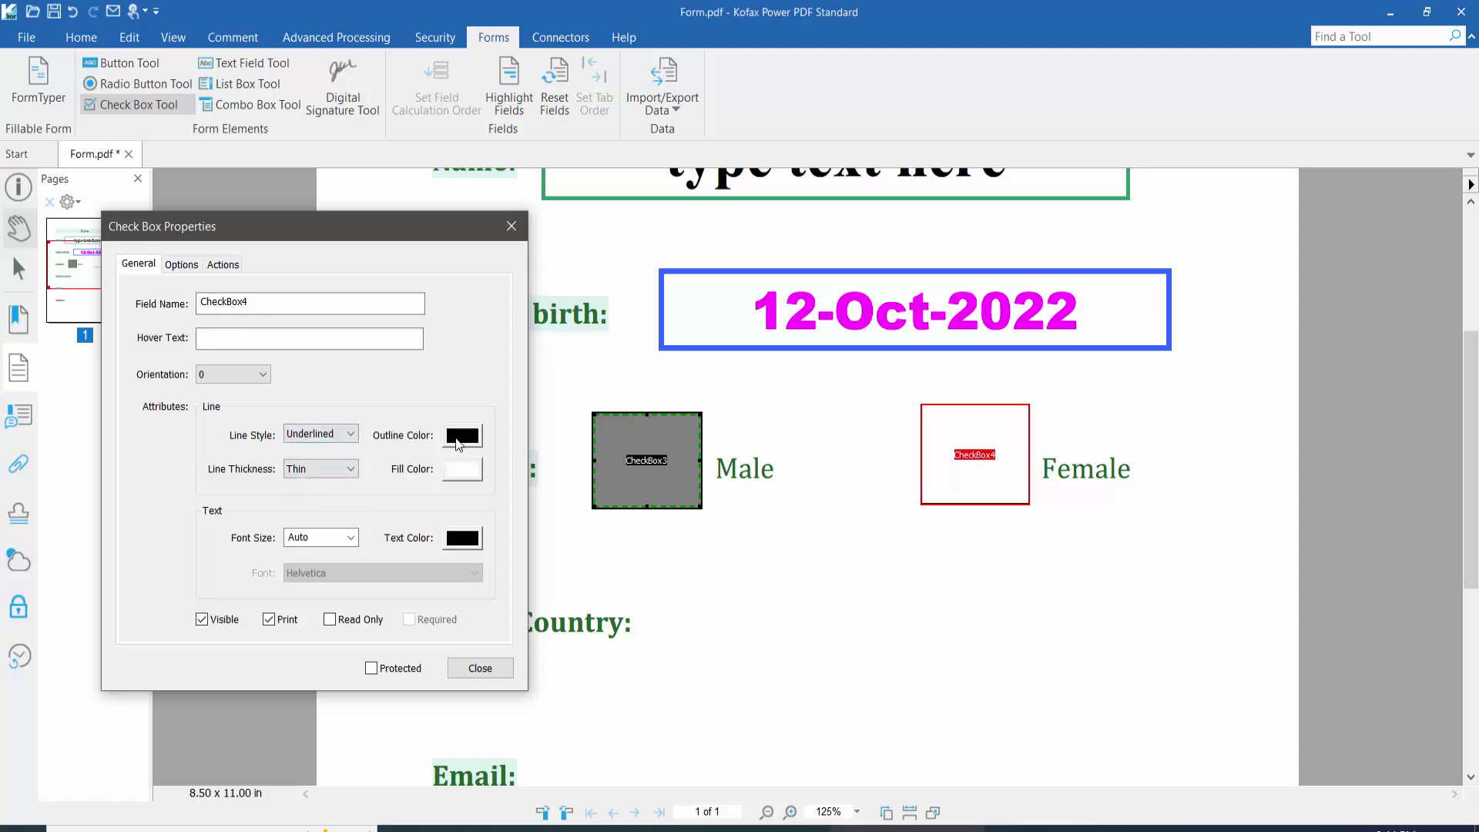
pyautogui.click(461, 436)
pyautogui.click(541, 492)
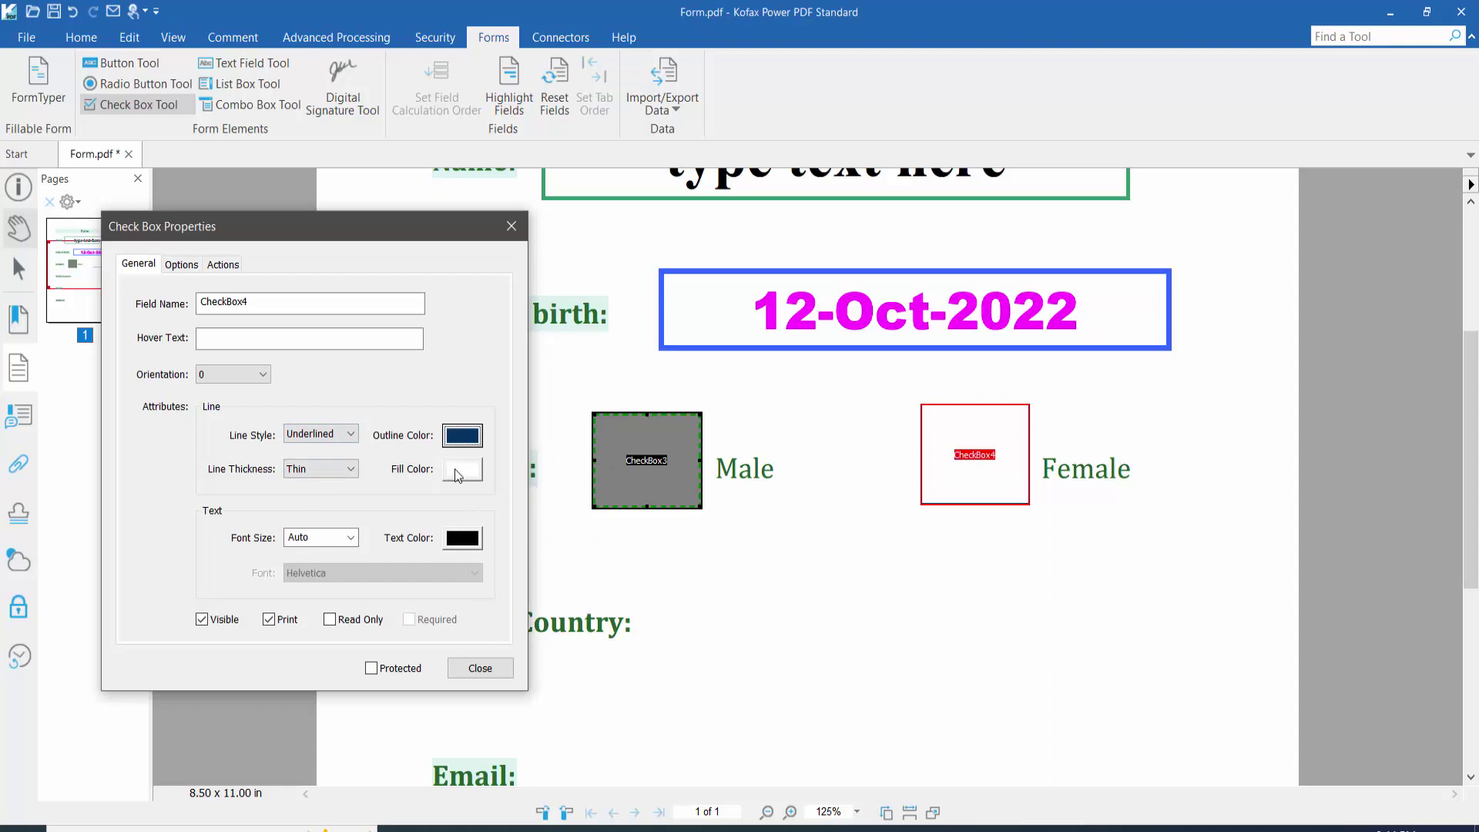
pyautogui.click(462, 469)
pyautogui.click(574, 598)
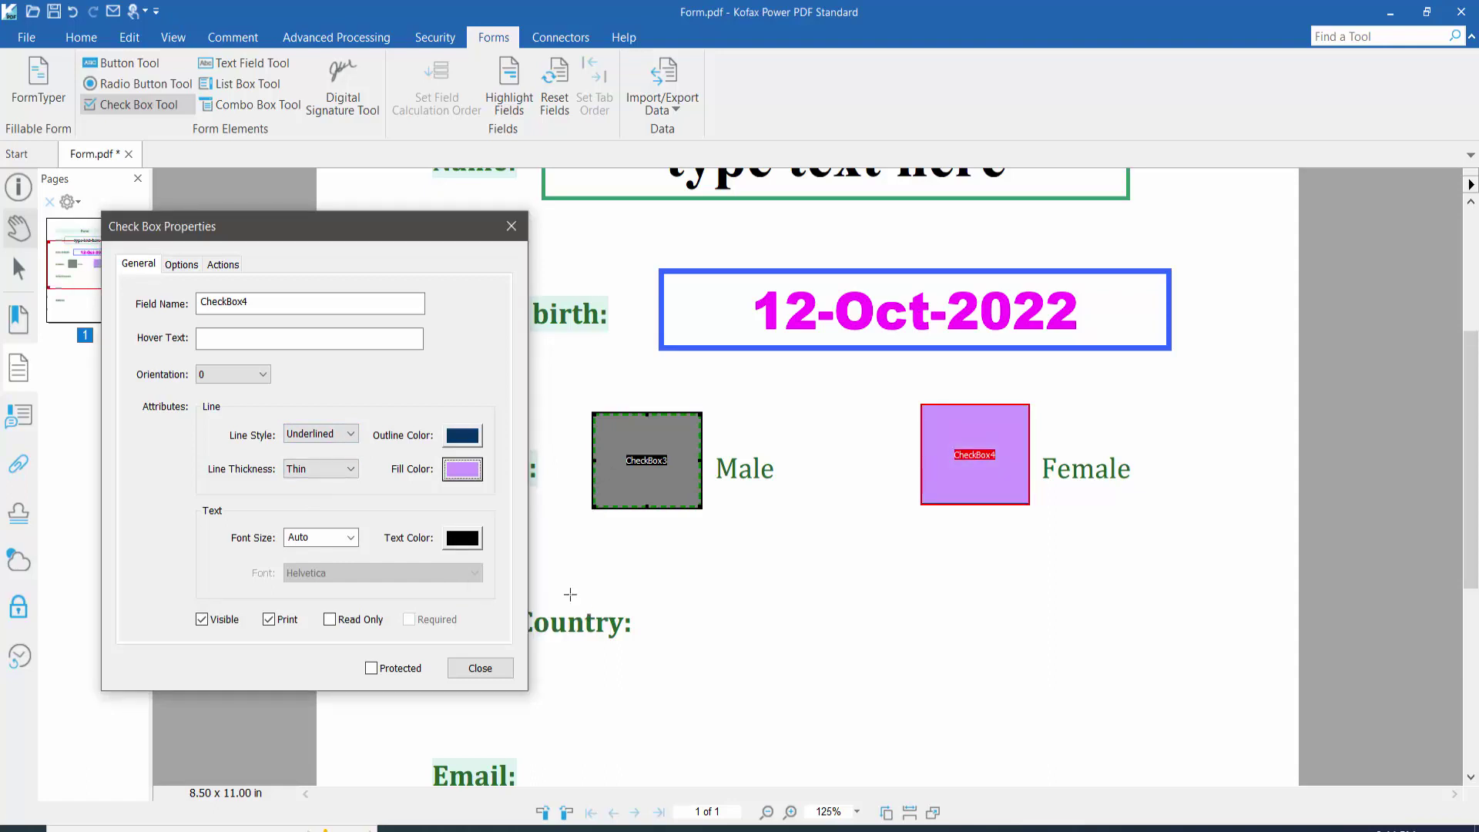
# Step: Make the Female check mark a red Cross style and close the dialog
pyautogui.click(472, 544)
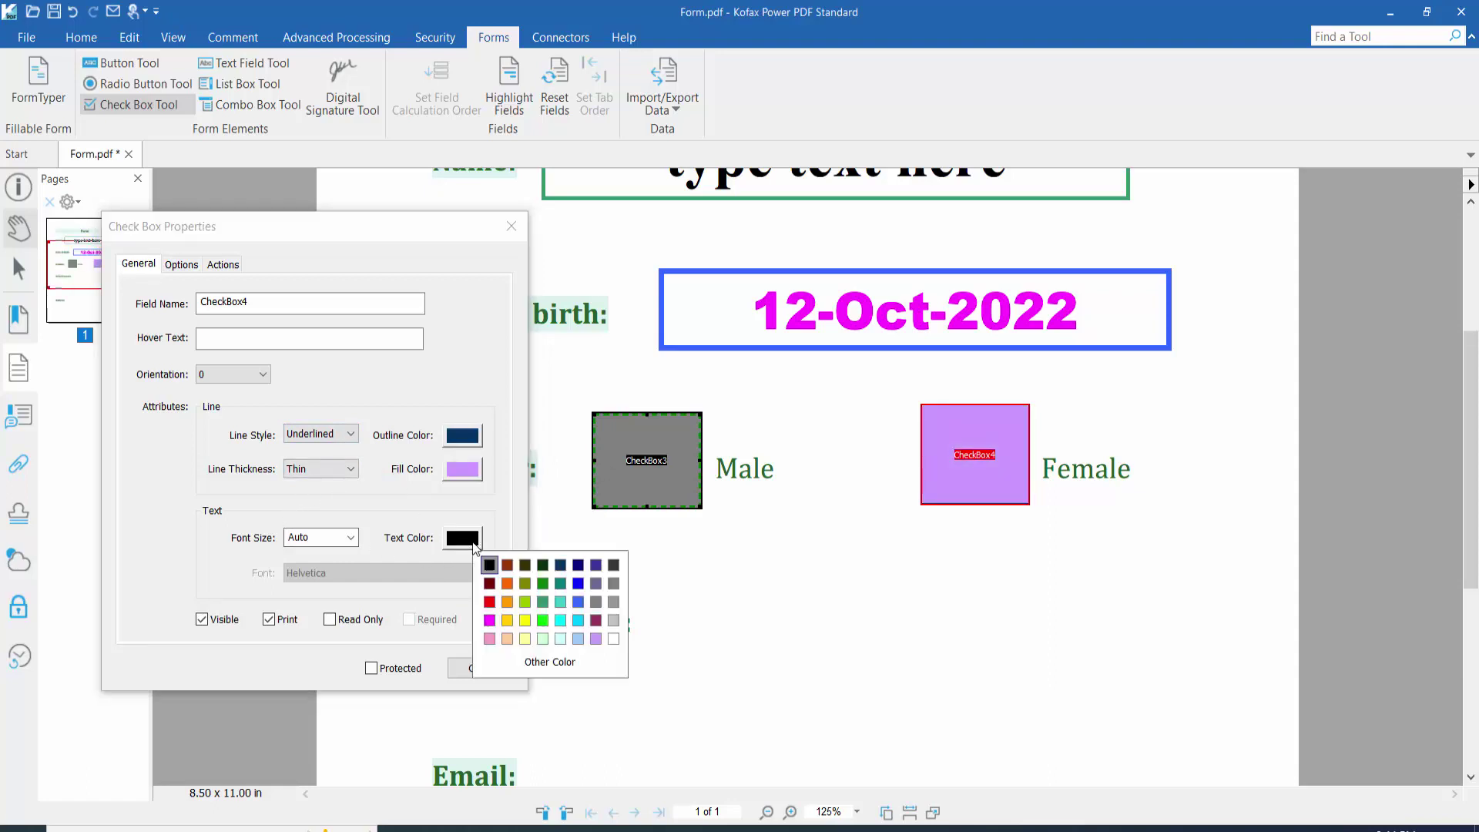
pyautogui.click(488, 601)
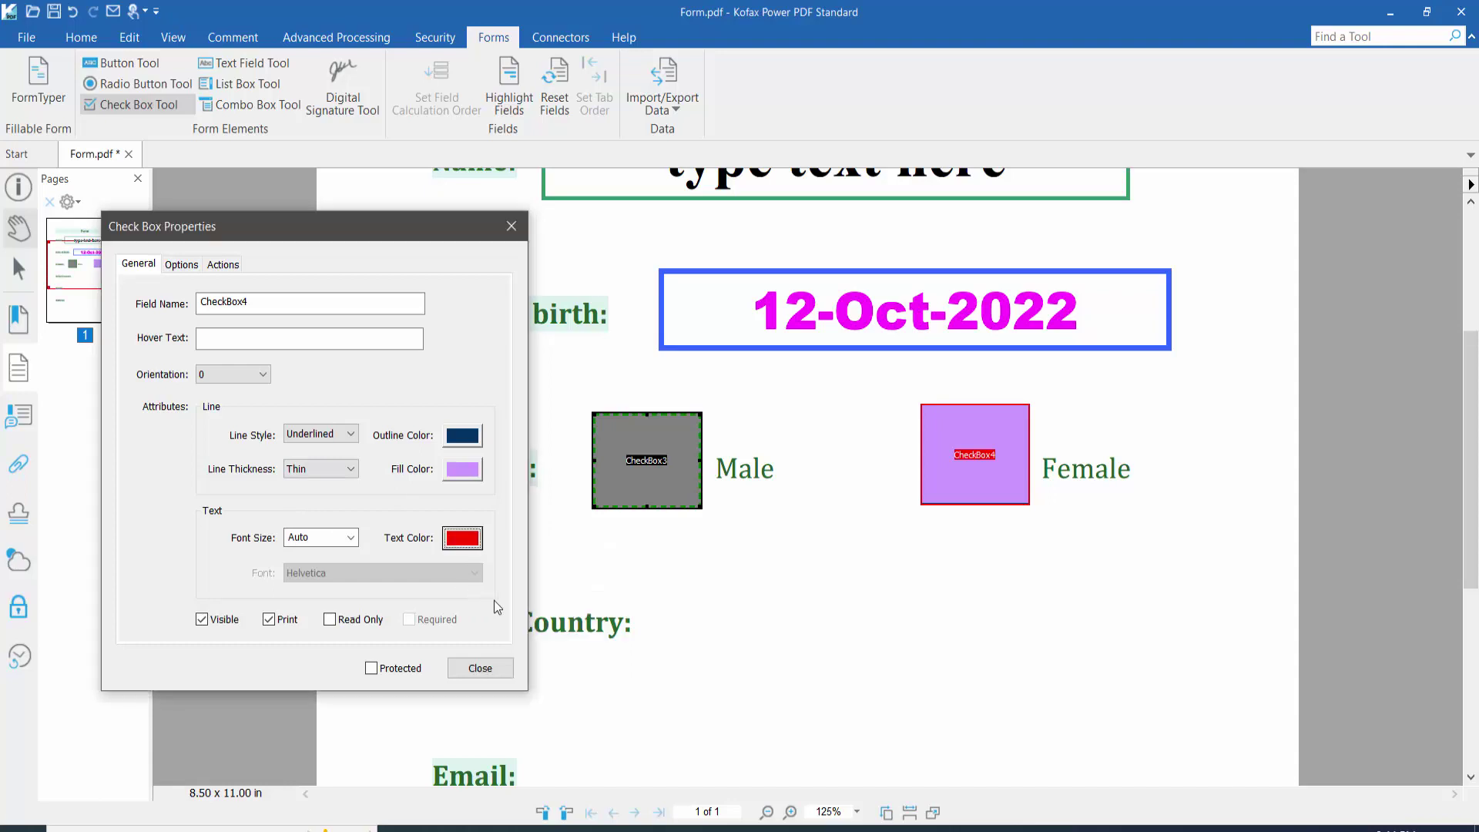
pyautogui.click(182, 264)
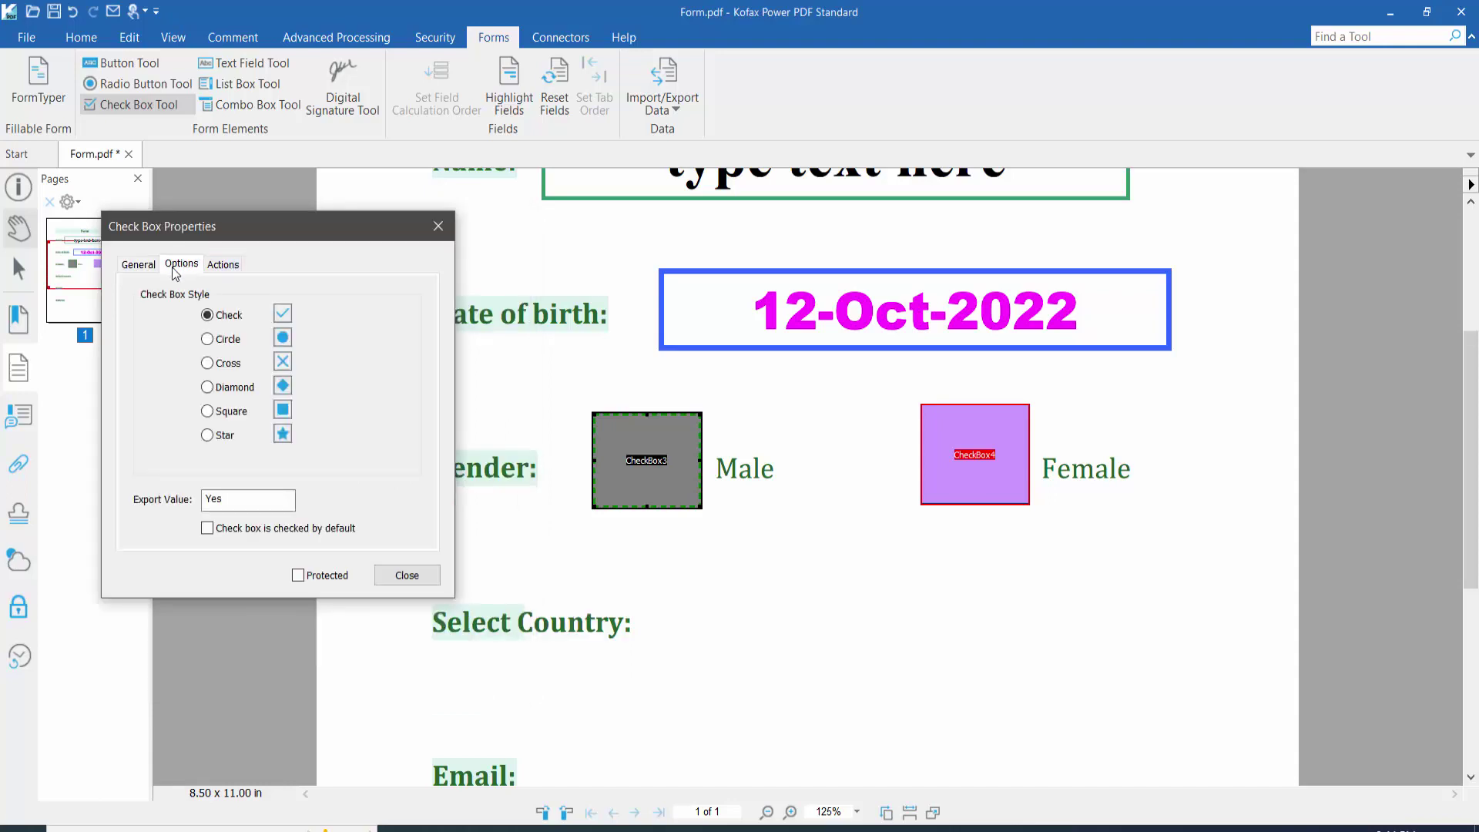
pyautogui.click(208, 365)
pyautogui.click(229, 264)
pyautogui.click(421, 583)
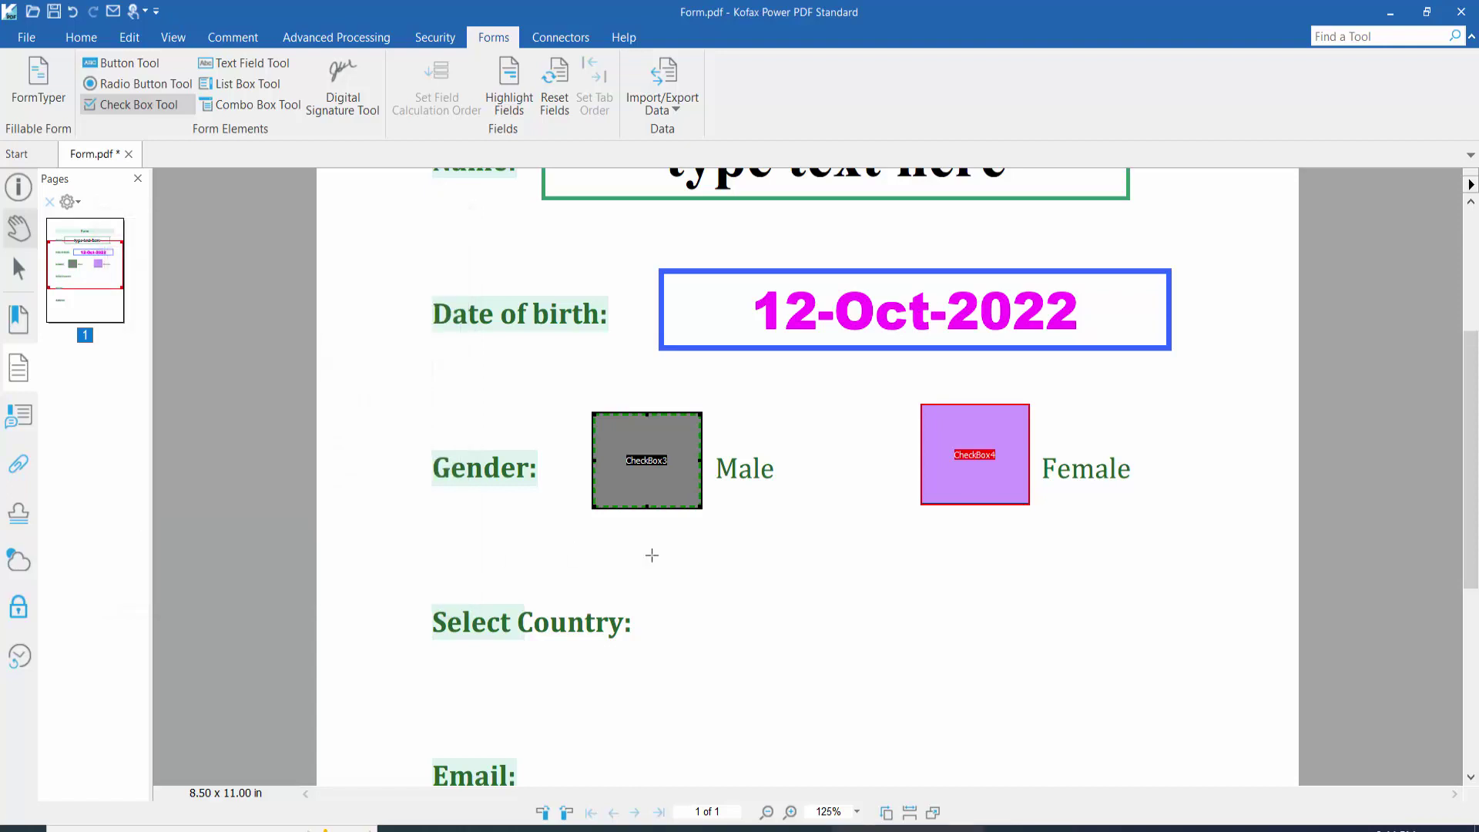
# Step: Exit the check box tool and test by ticking Male and Female, then unticking Male
pyautogui.press('Escape')
pyautogui.click(667, 463)
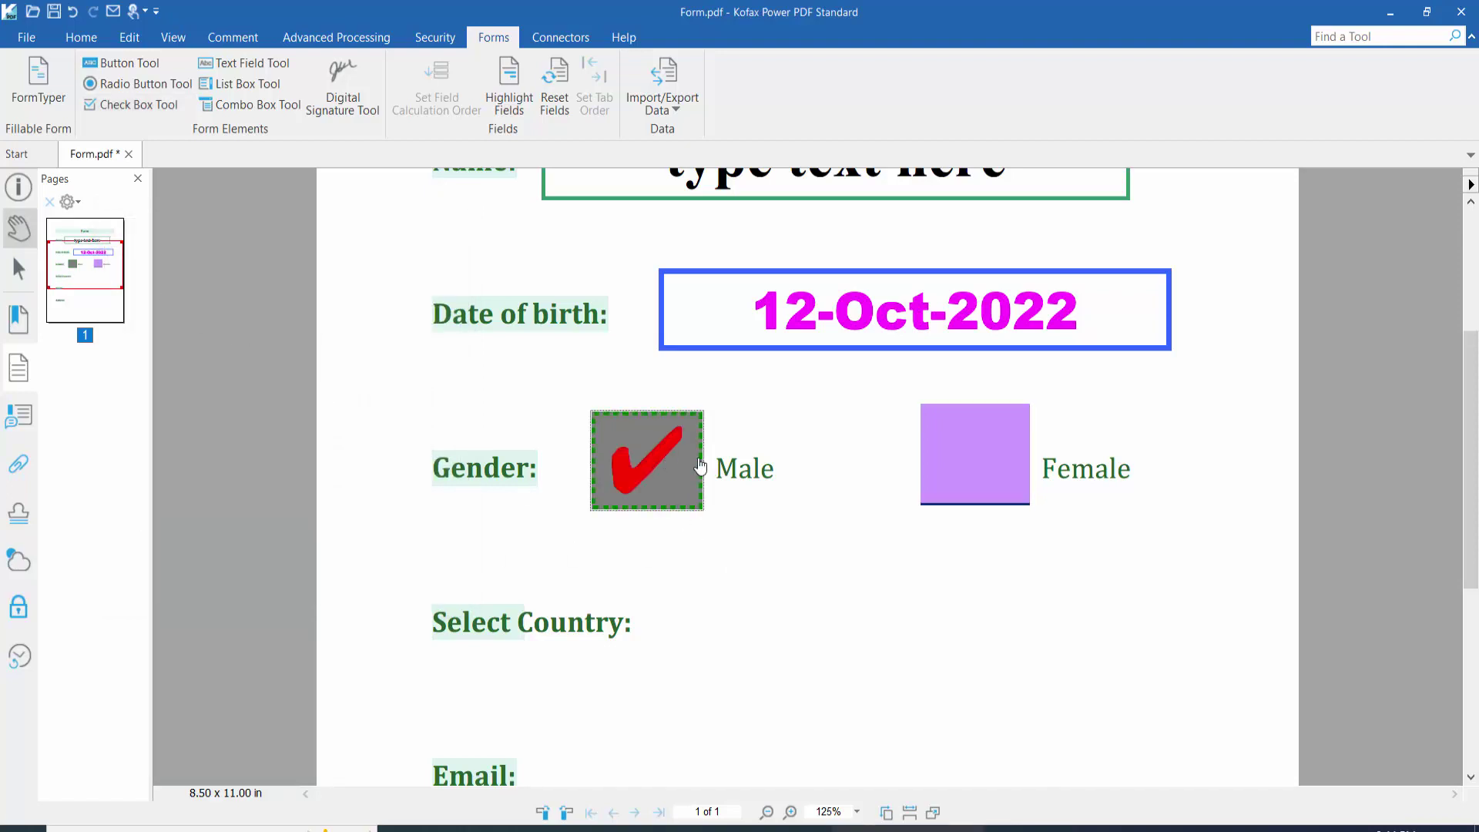
pyautogui.click(962, 461)
pyautogui.click(650, 475)
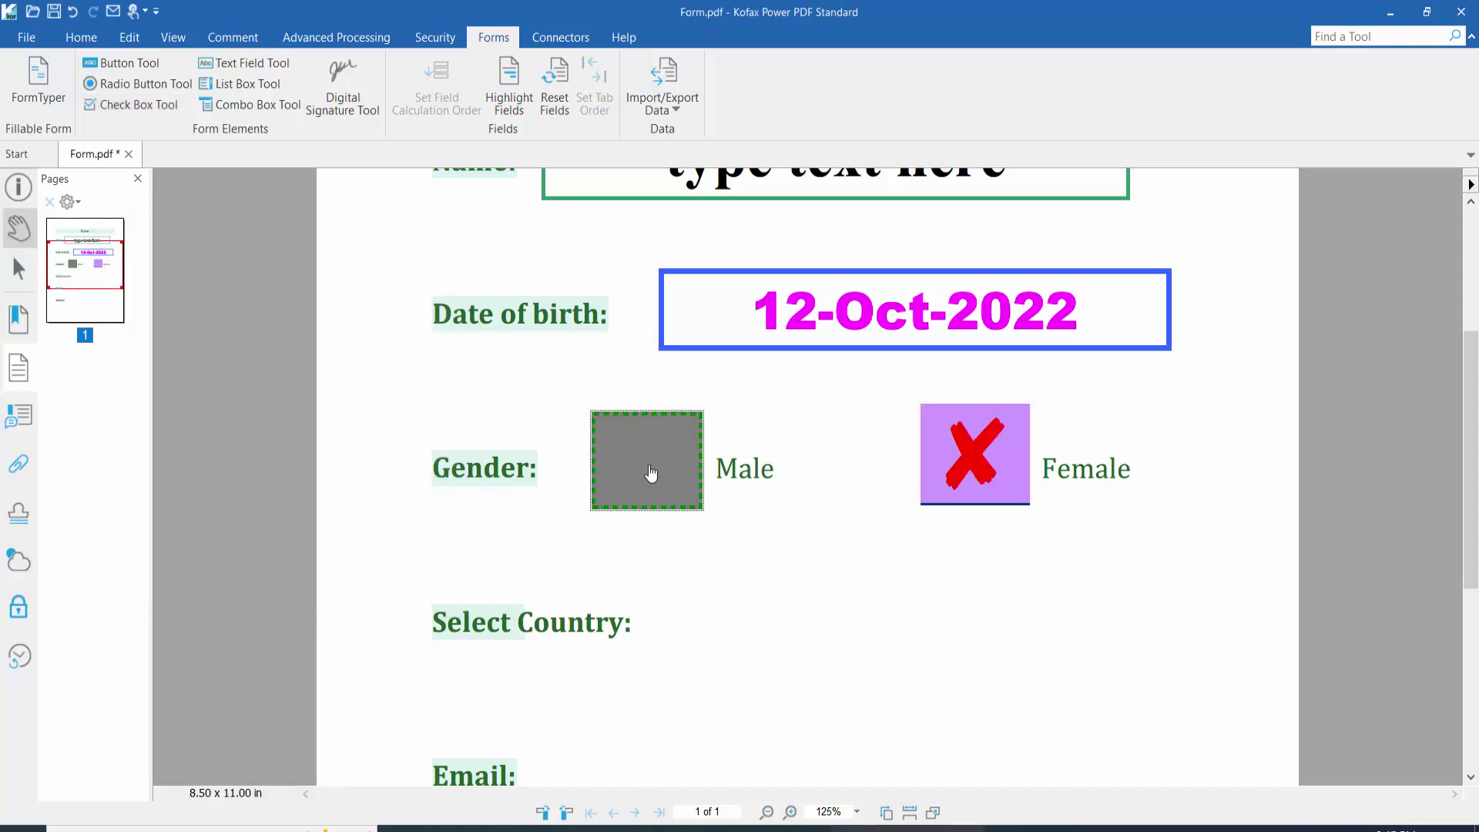
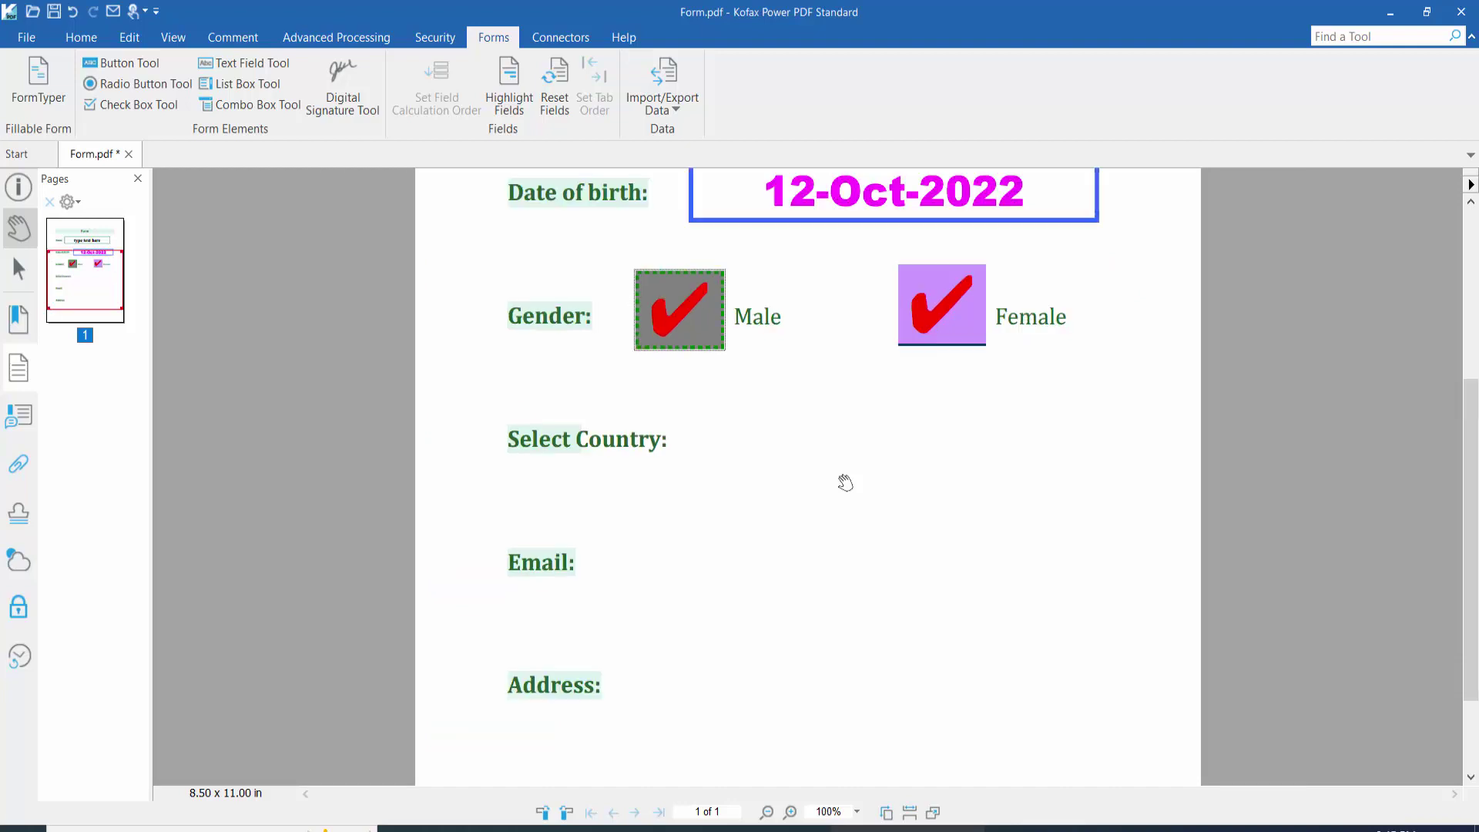
# Step: Scroll up to the Select Country question and switch to the Combo Box Tool
pyautogui.scroll(2, 845, 482)
pyautogui.scroll(-2, 724, 553)
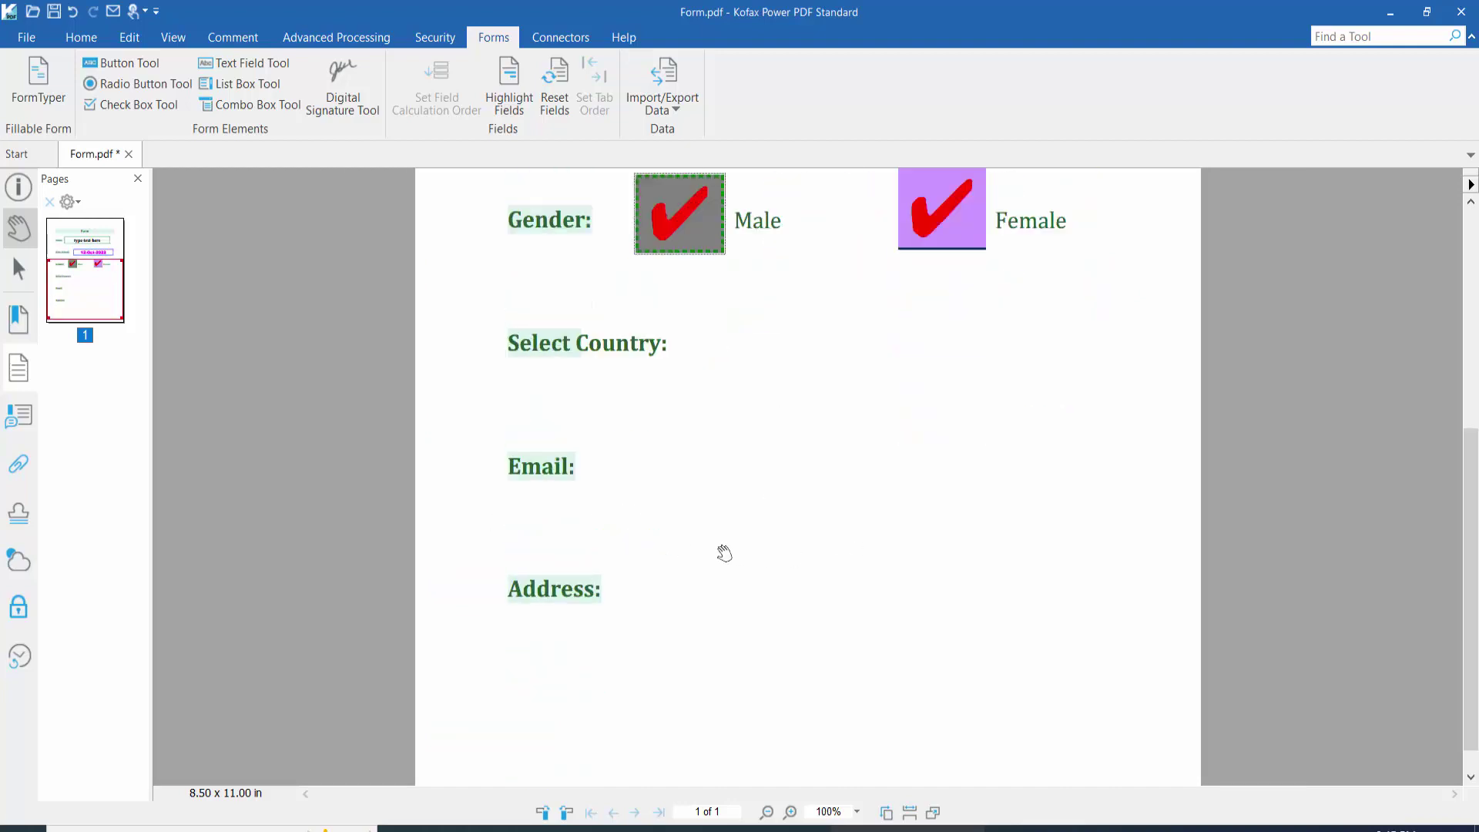
pyautogui.scroll(1, 710, 431)
pyautogui.scroll(1, 879, 442)
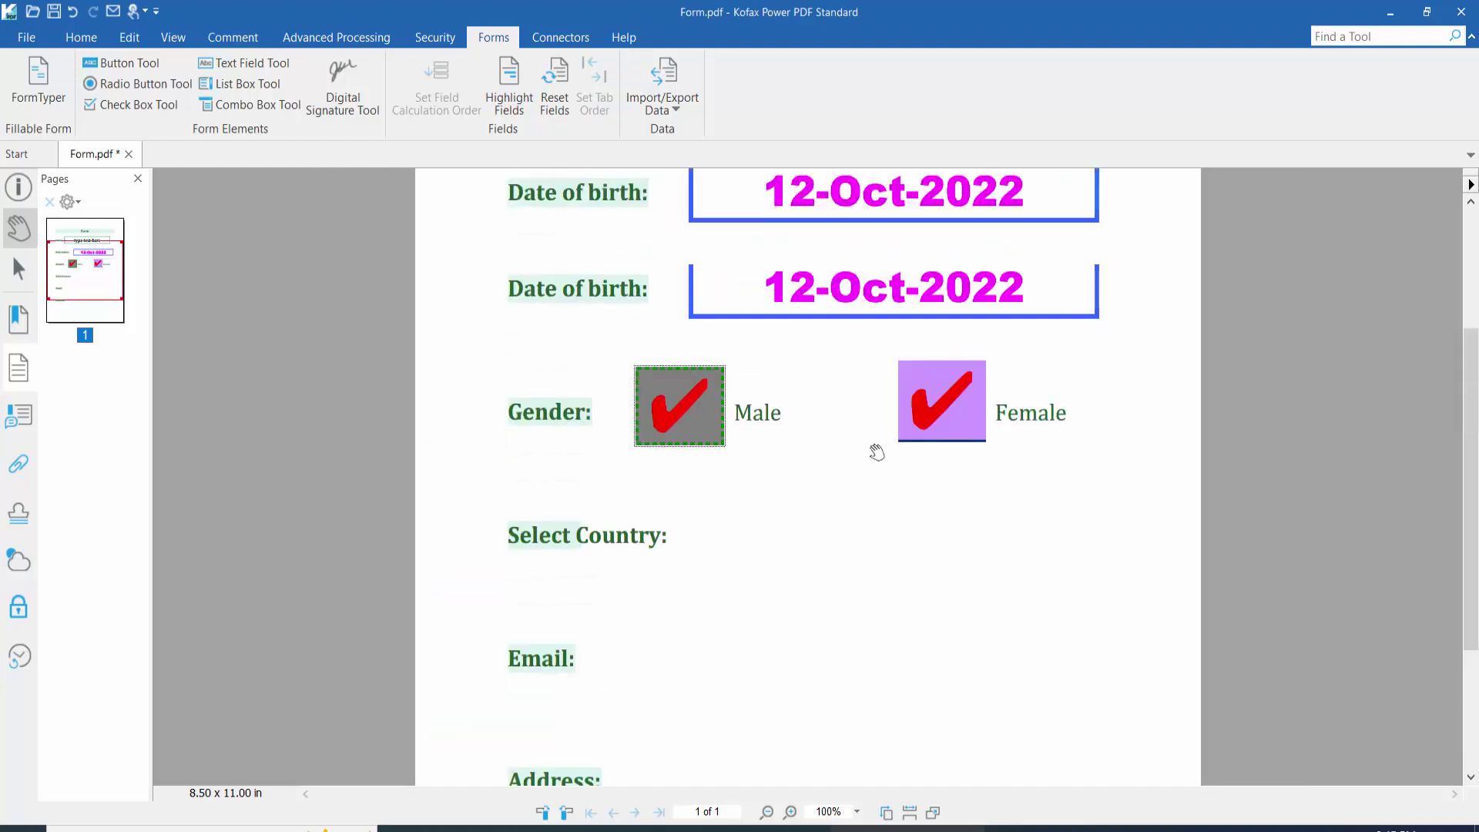
pyautogui.scroll(-1, 858, 460)
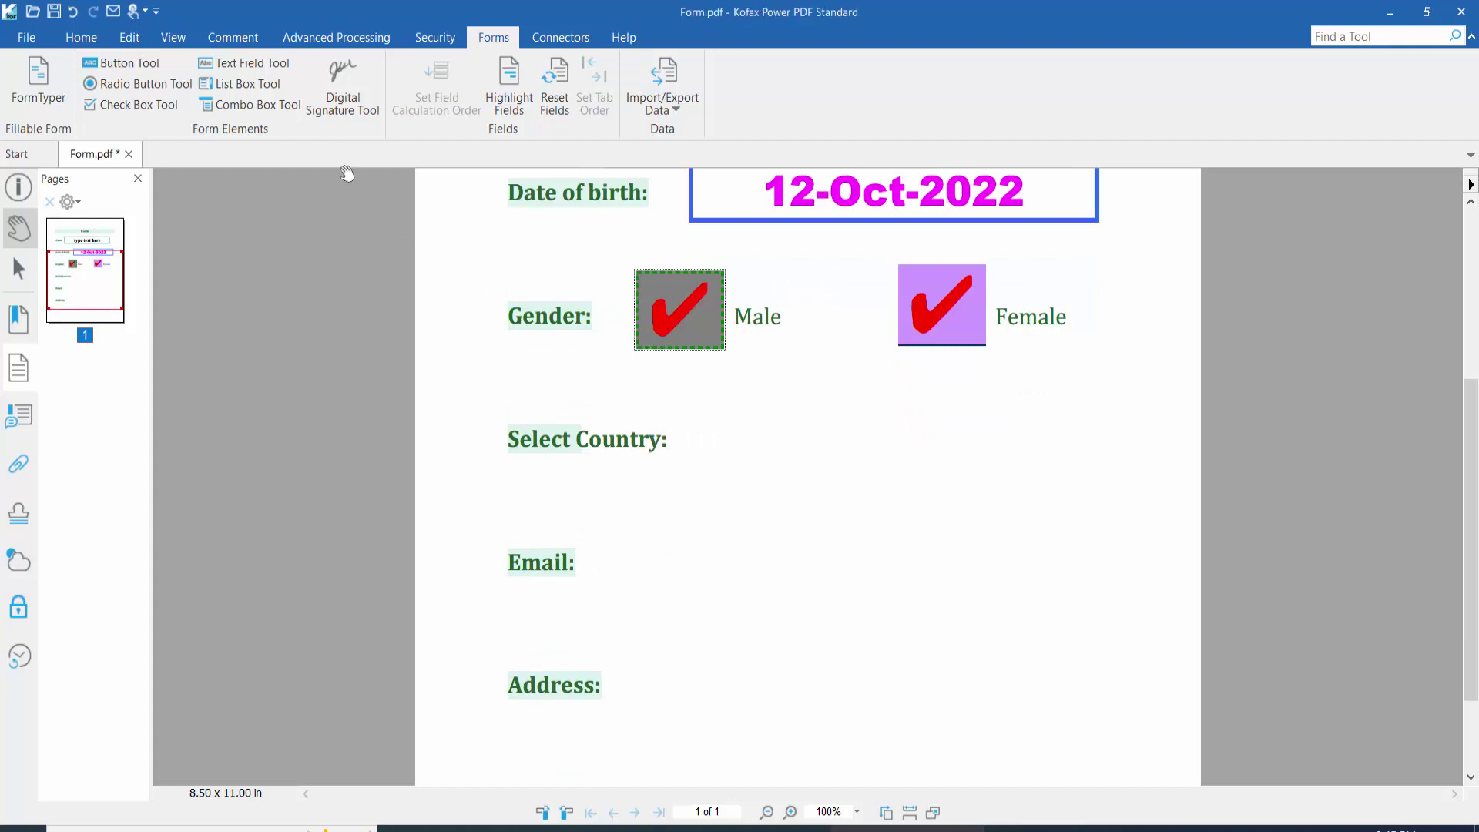
pyautogui.click(250, 108)
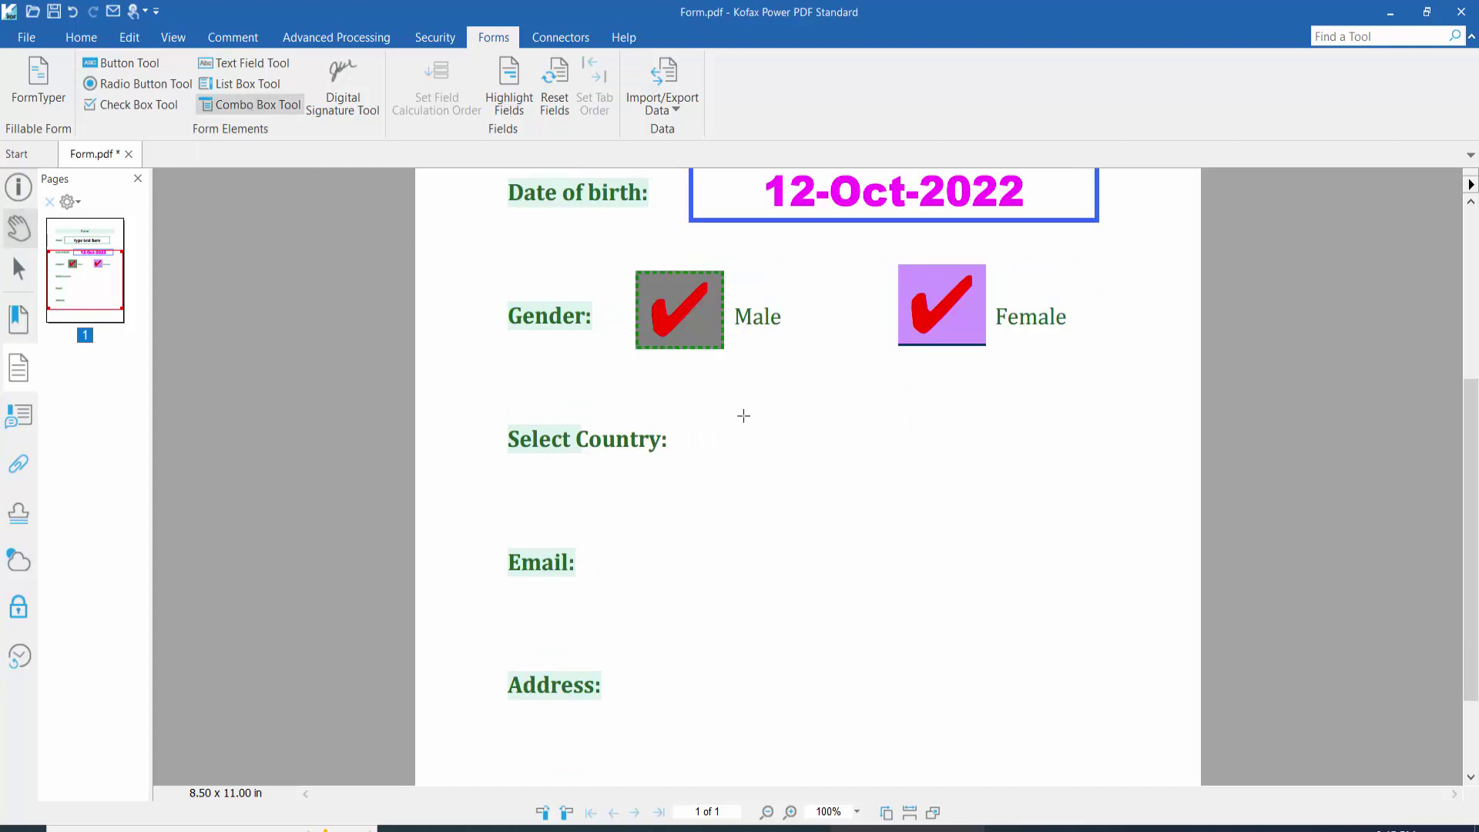
# Step: Draw a combo box beside Select Country and open its General properties
pyautogui.moveTo(723, 416); pyautogui.dragTo(932, 465)
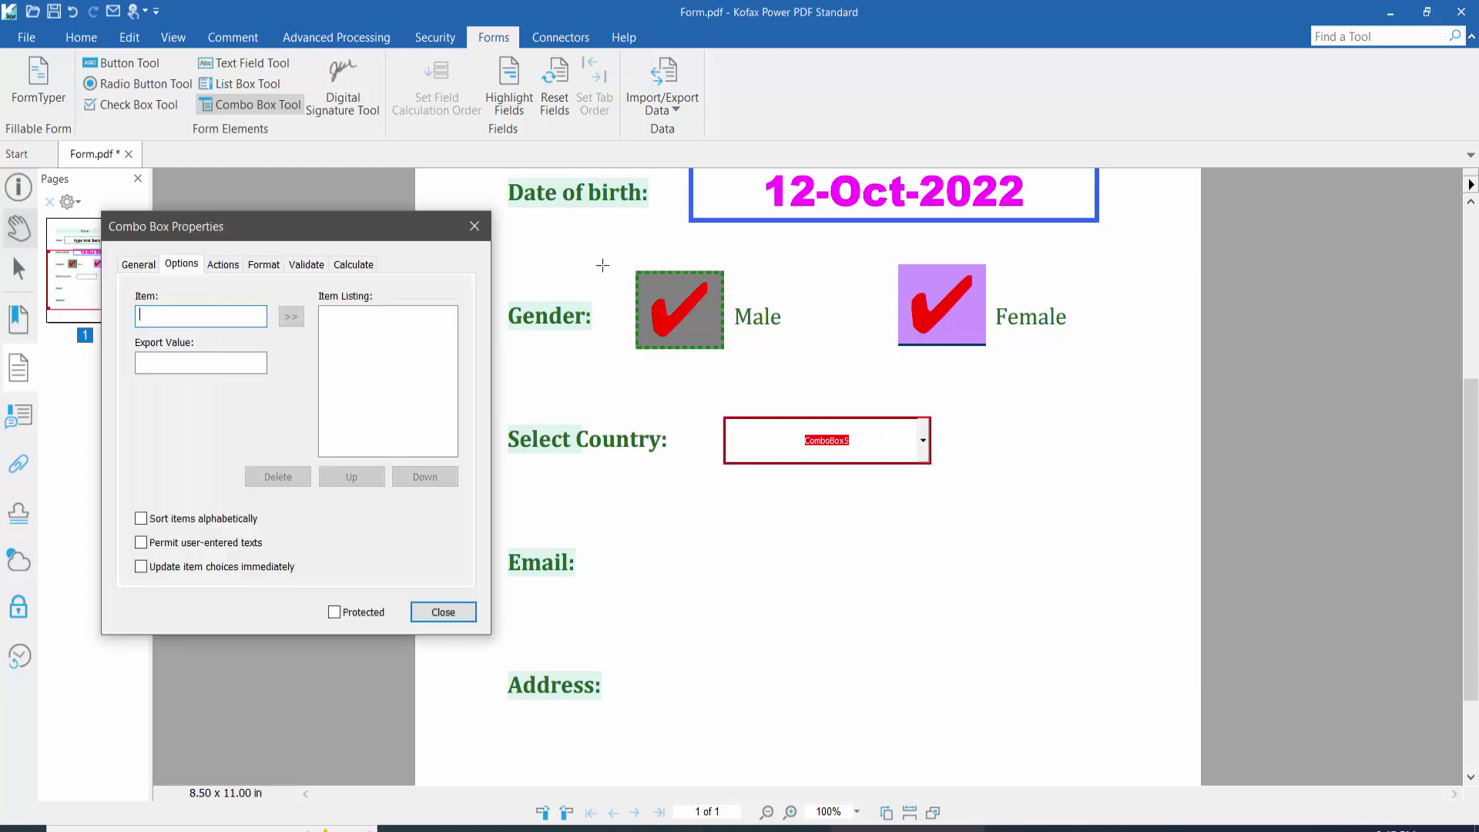
pyautogui.click(478, 221)
pyautogui.rightClick(824, 453)
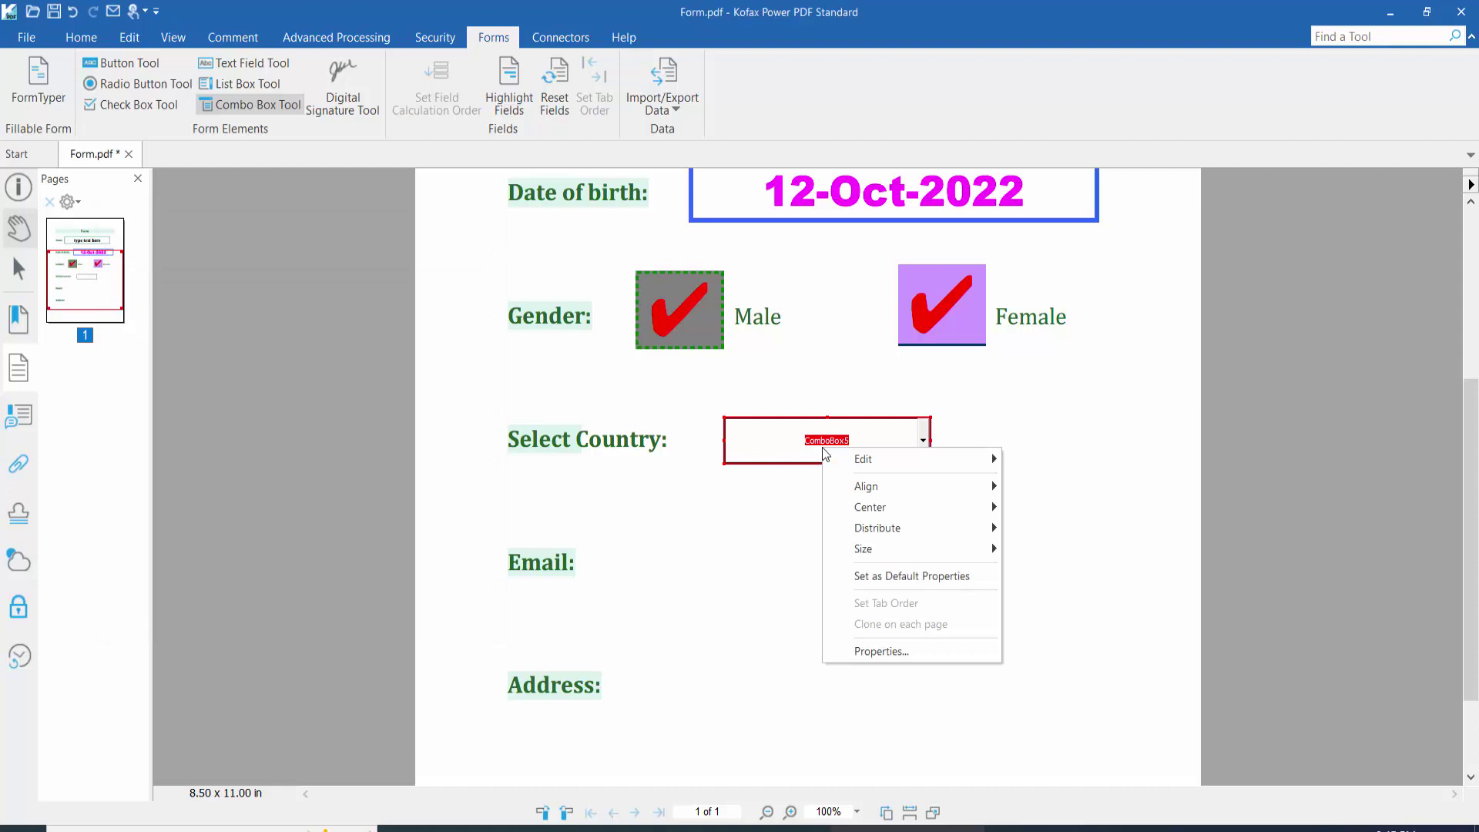
pyautogui.click(886, 651)
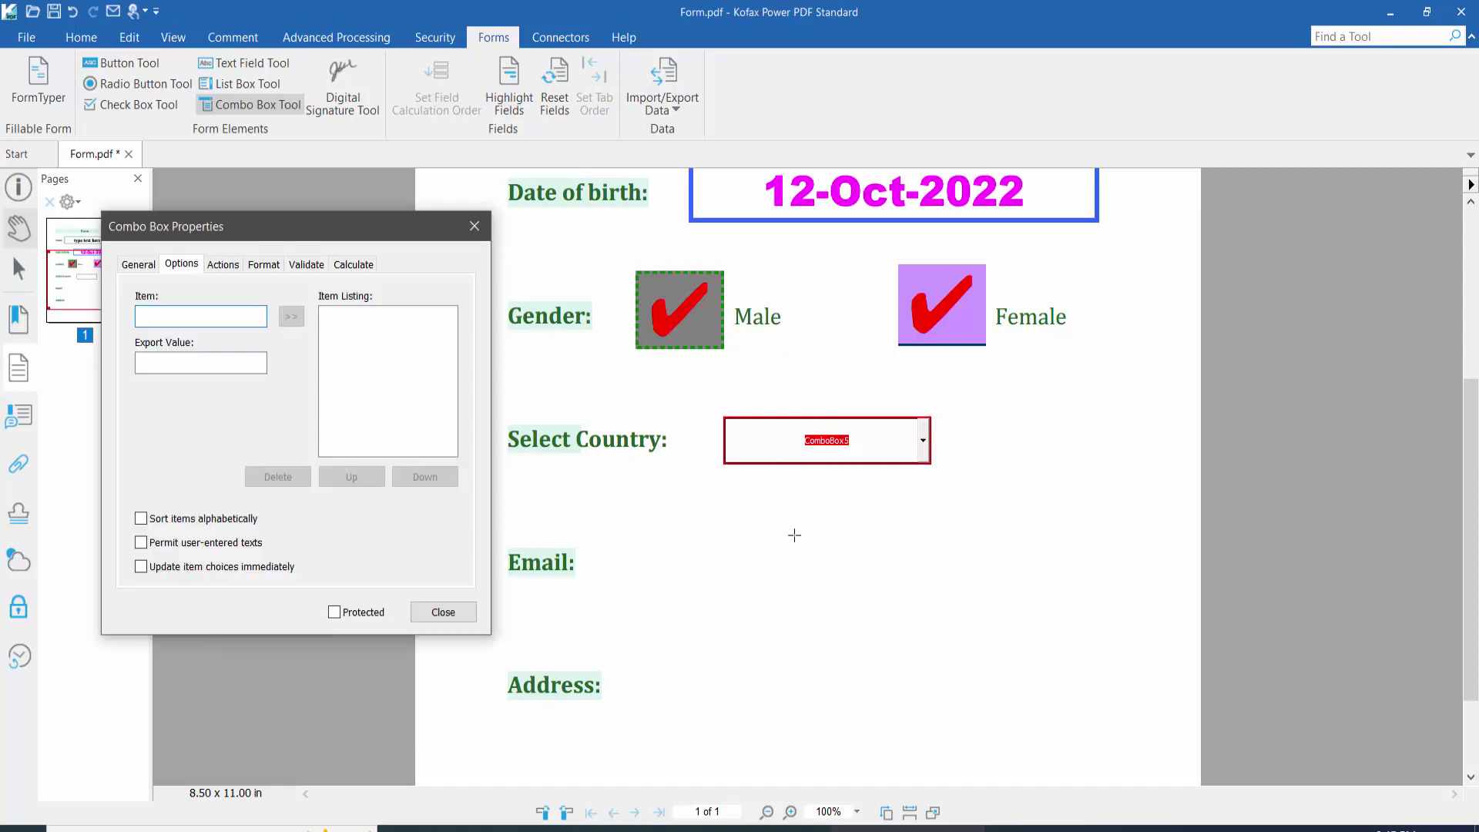
pyautogui.click(140, 264)
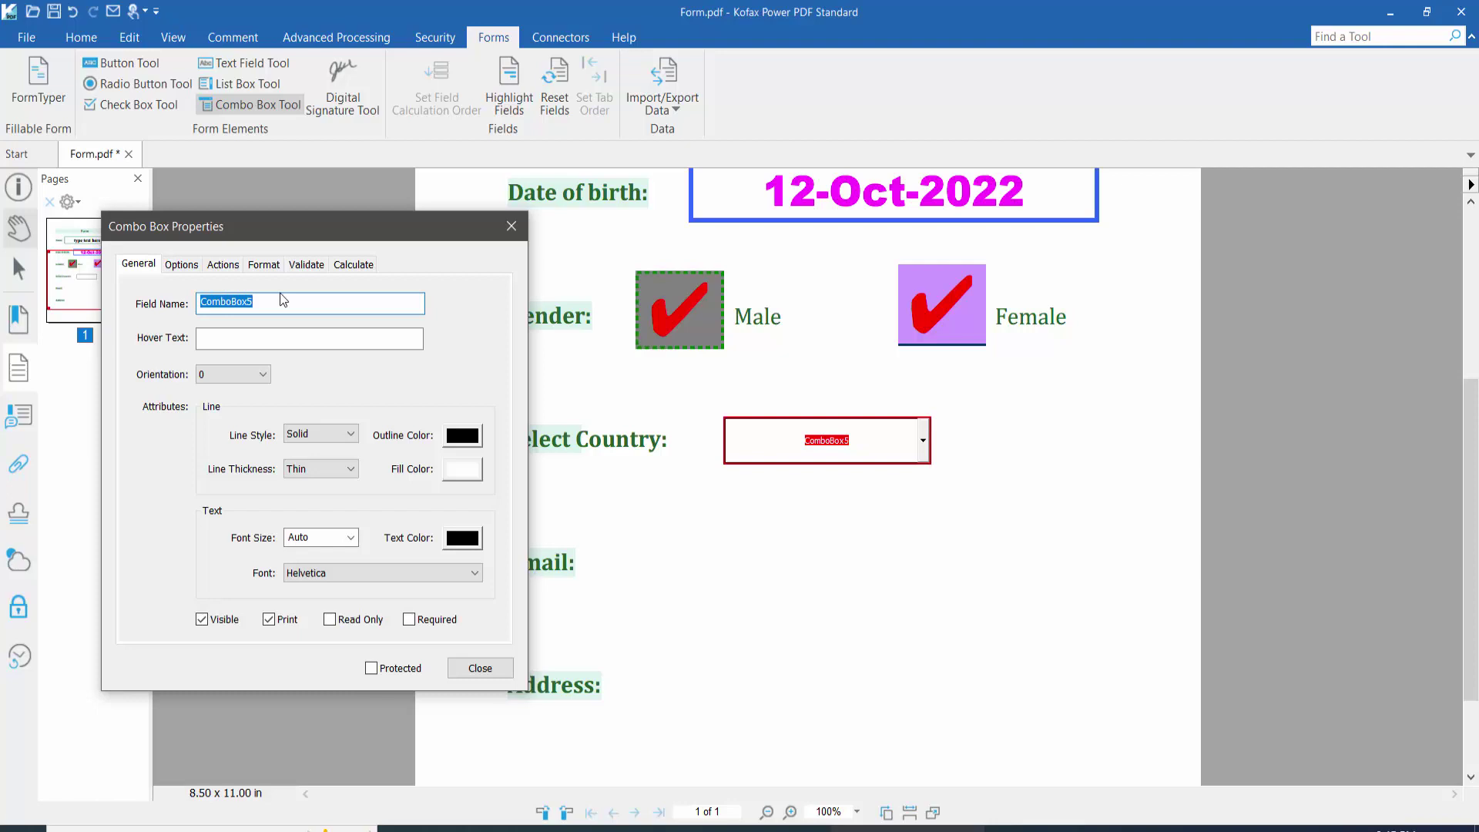
# Step: Attempt a new field name, dismiss the name-conflict message, and keep the Solid border style
pyautogui.write('n')
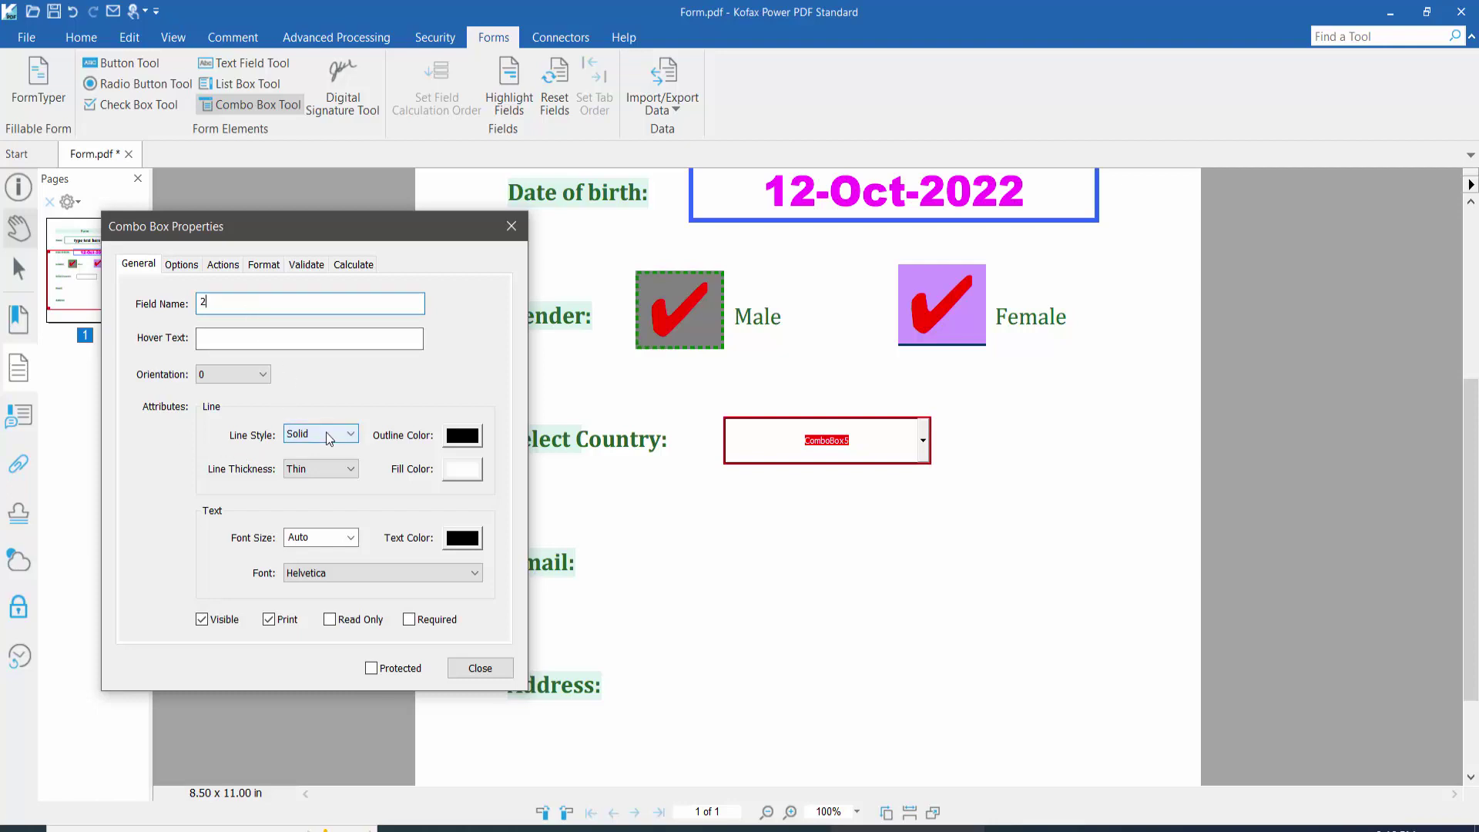
pyautogui.press('Return')
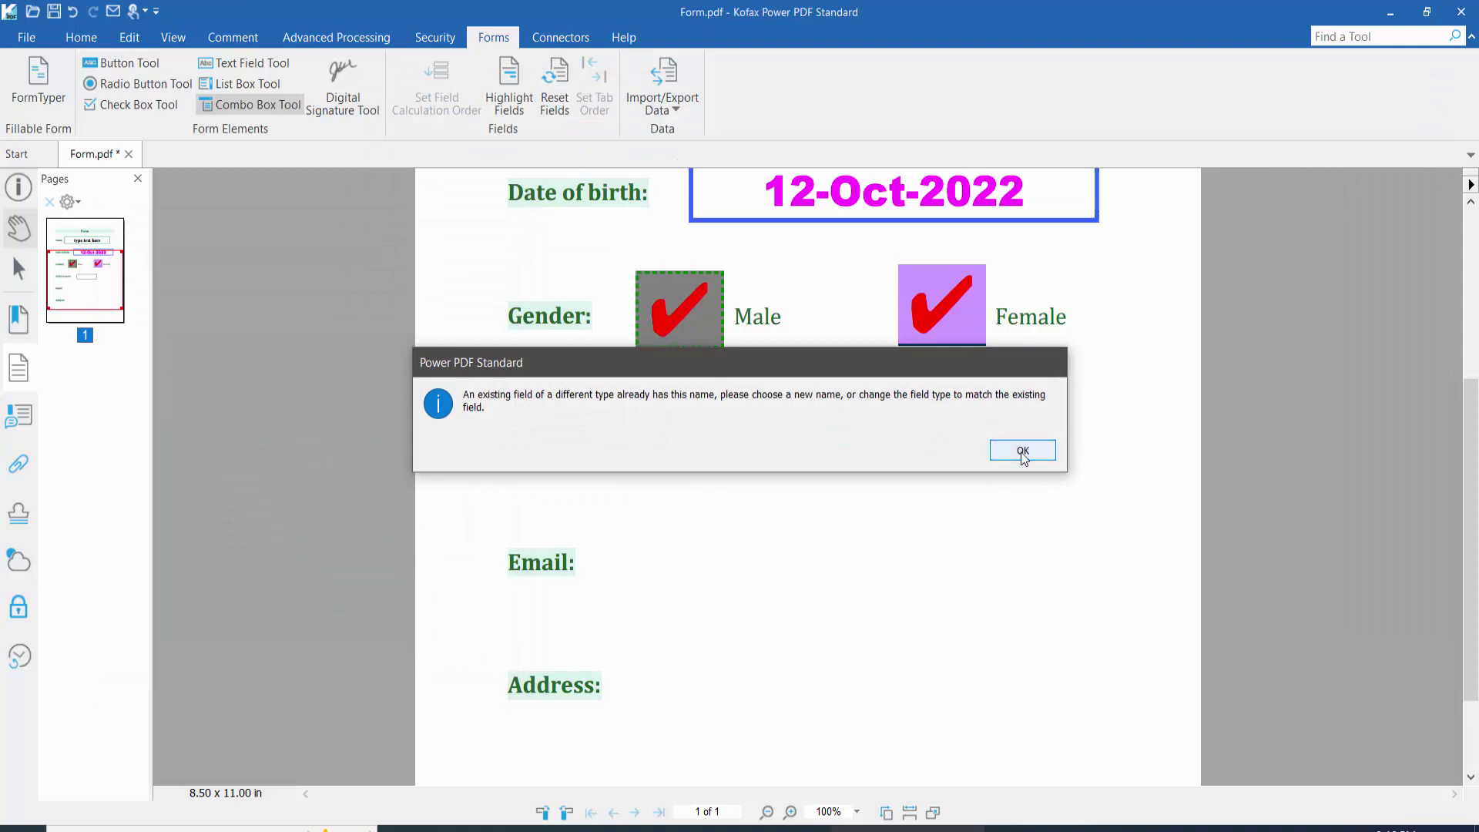
pyautogui.click(1022, 452)
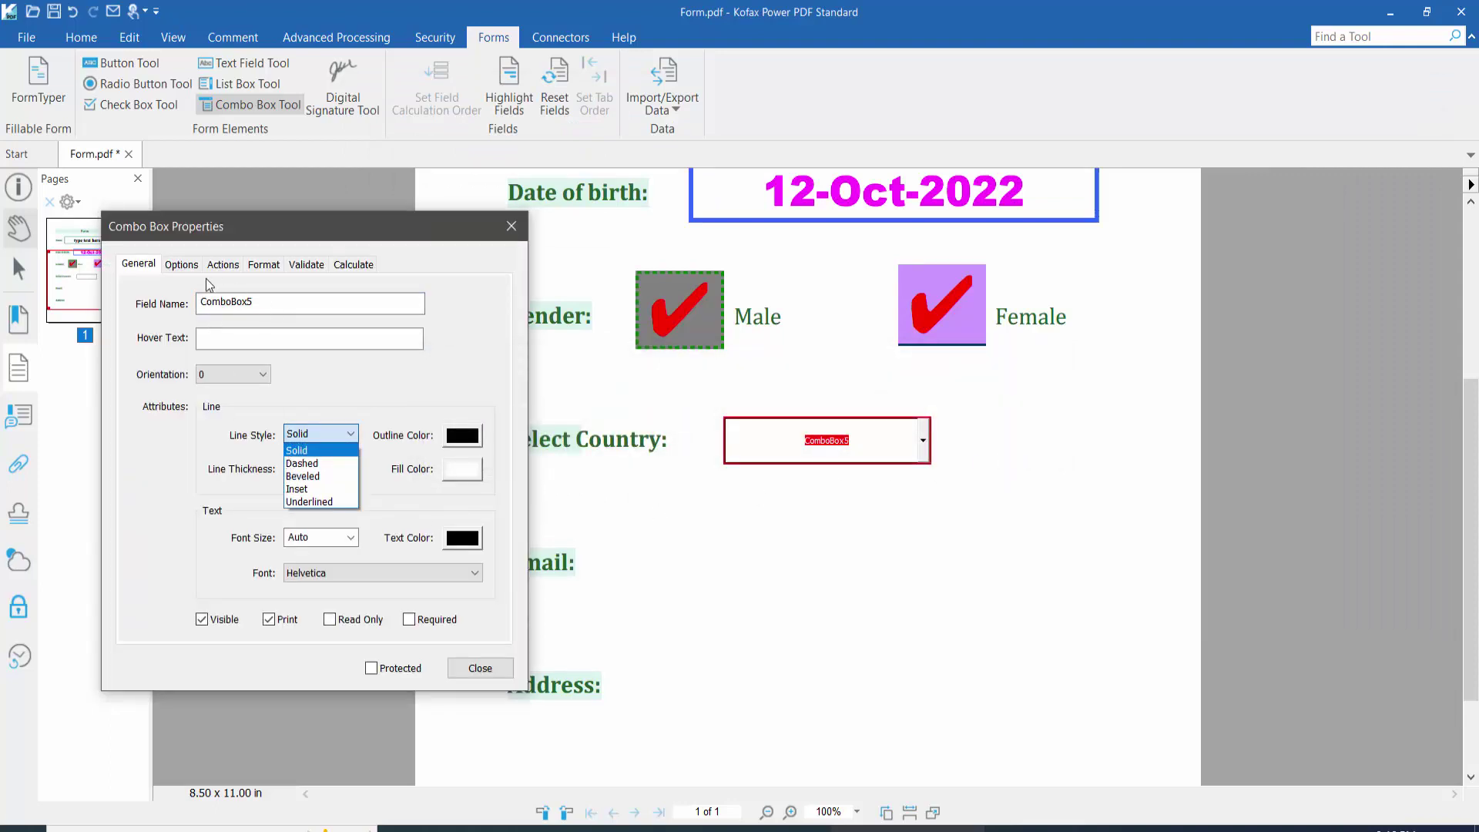
pyautogui.click(308, 300)
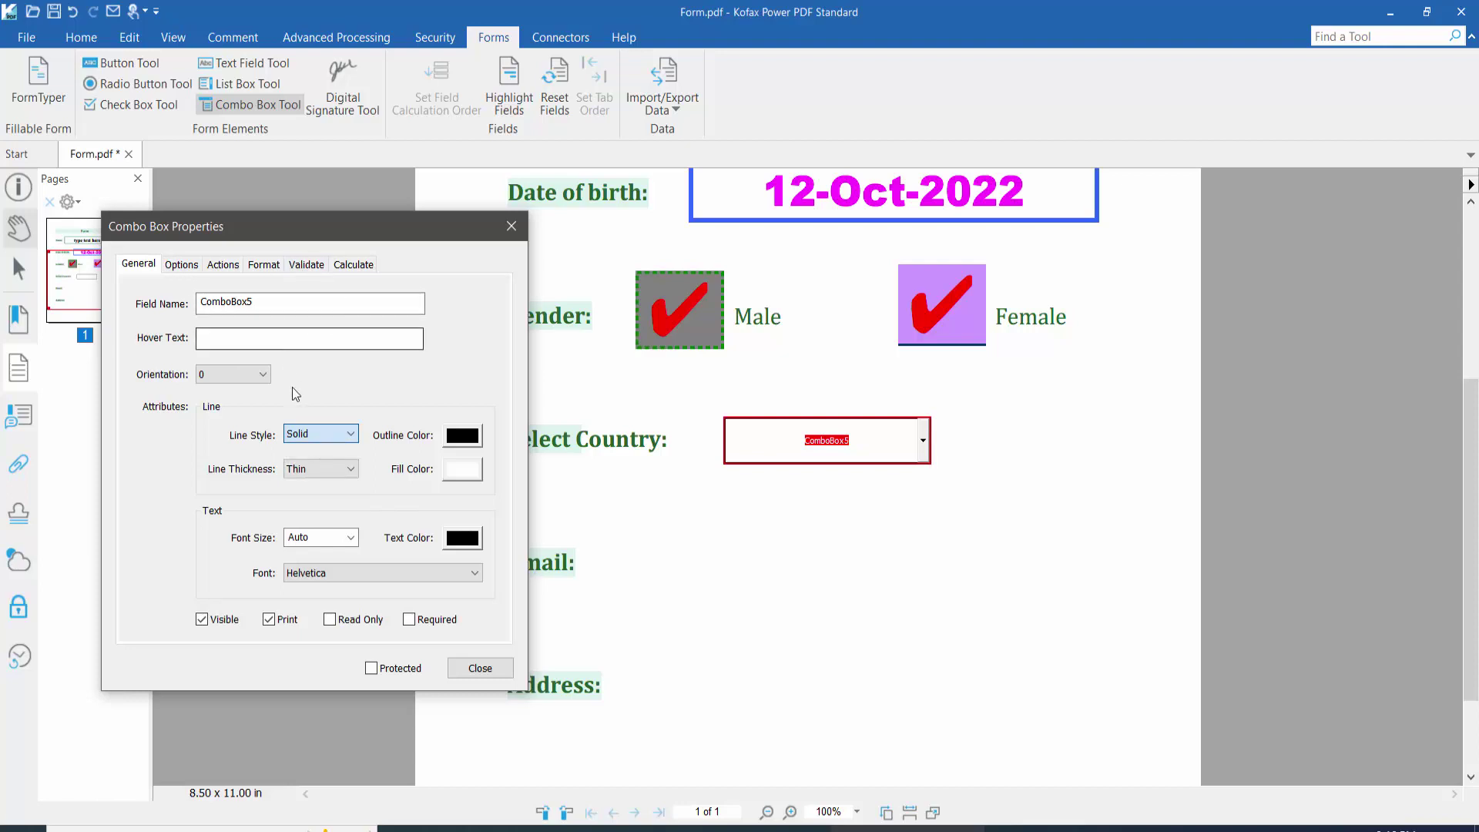
pyautogui.click(335, 436)
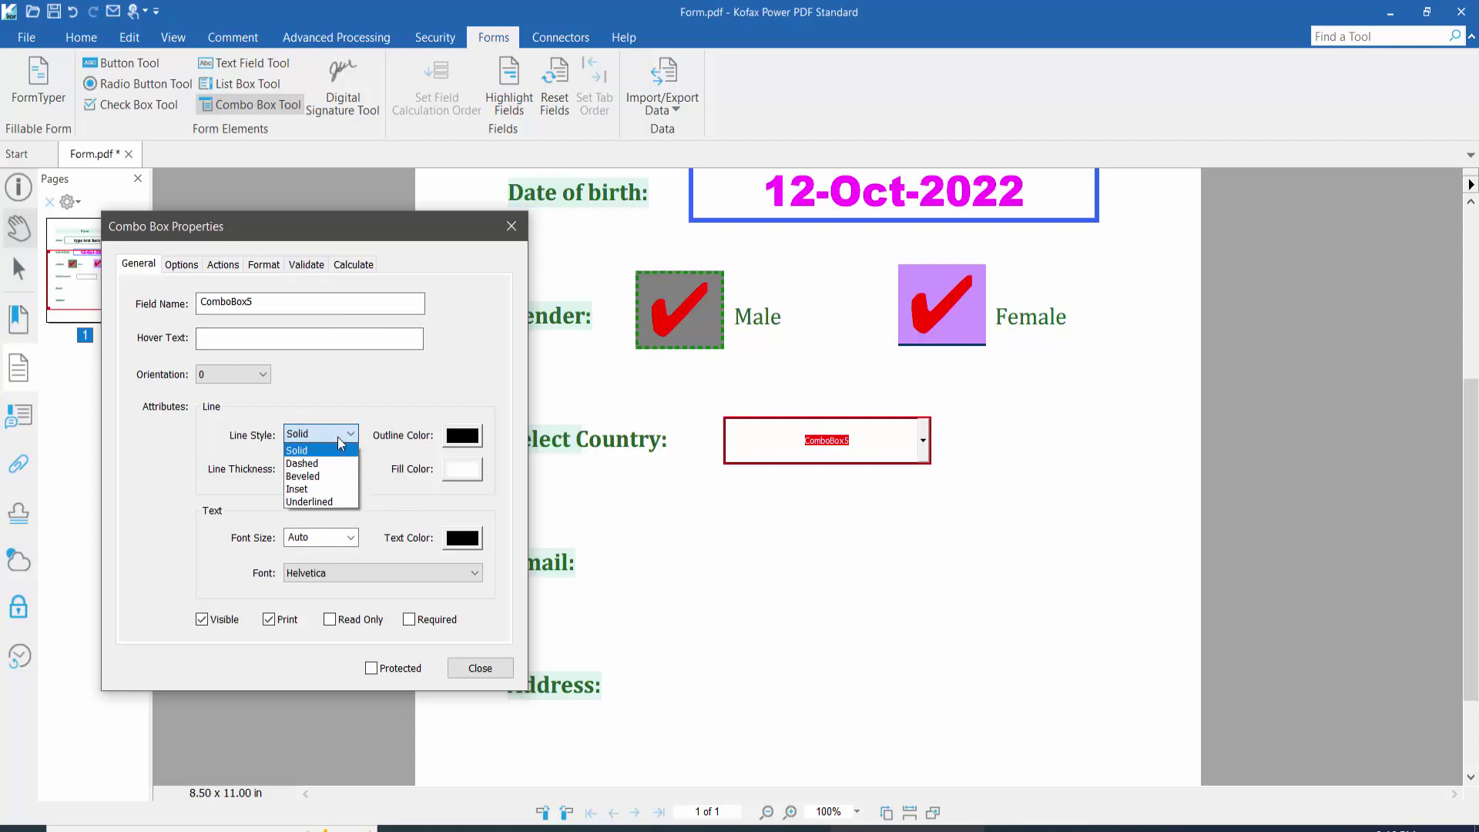
pyautogui.click(271, 301)
pyautogui.moveTo(248, 301); pyautogui.dragTo(202, 302)
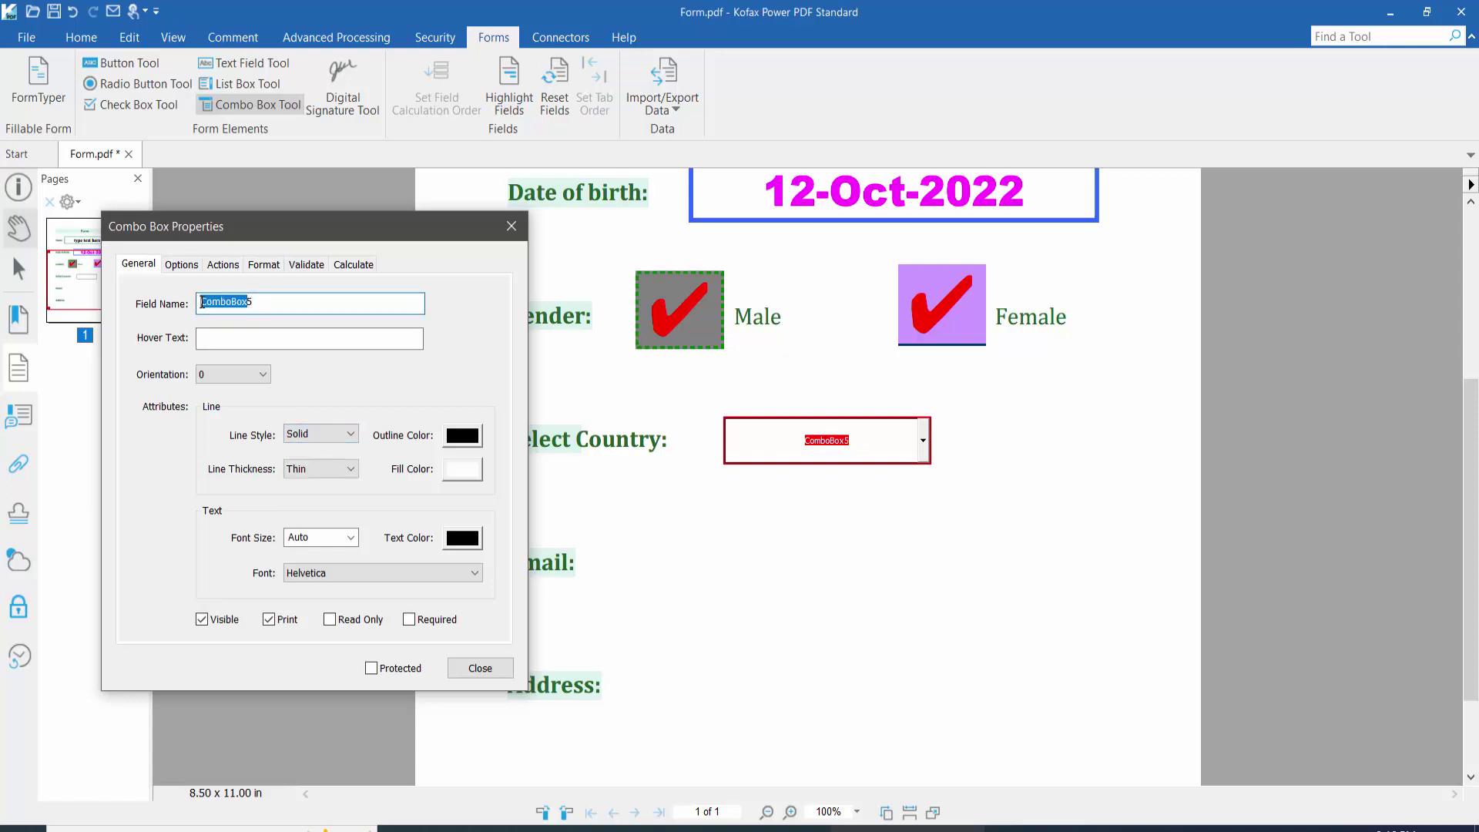
pyautogui.click(345, 434)
pyautogui.click(456, 453)
# Step: Give the drop-down a dark brown, thick outline and a light grey fill
pyautogui.click(453, 441)
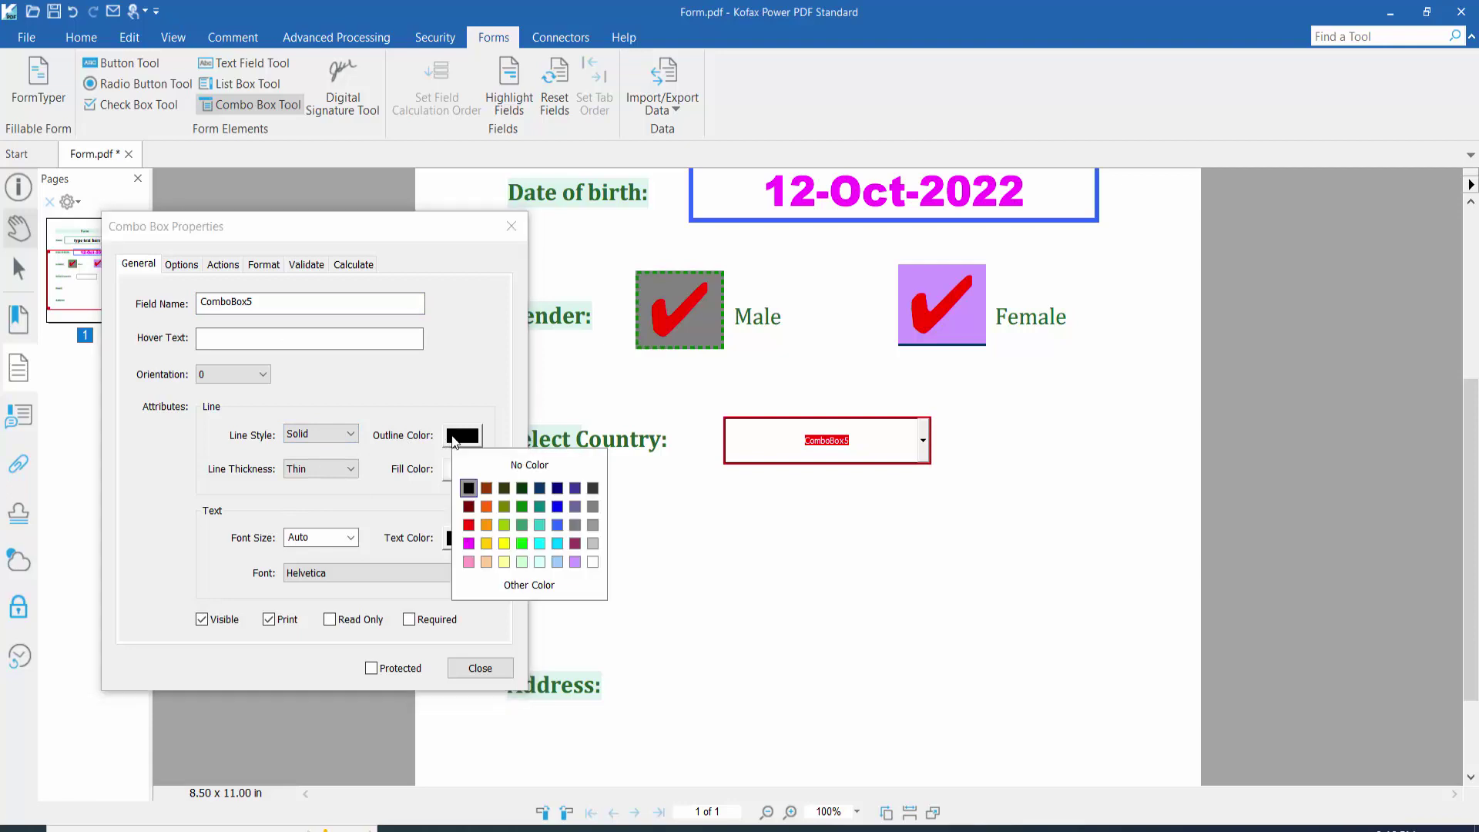
pyautogui.click(486, 487)
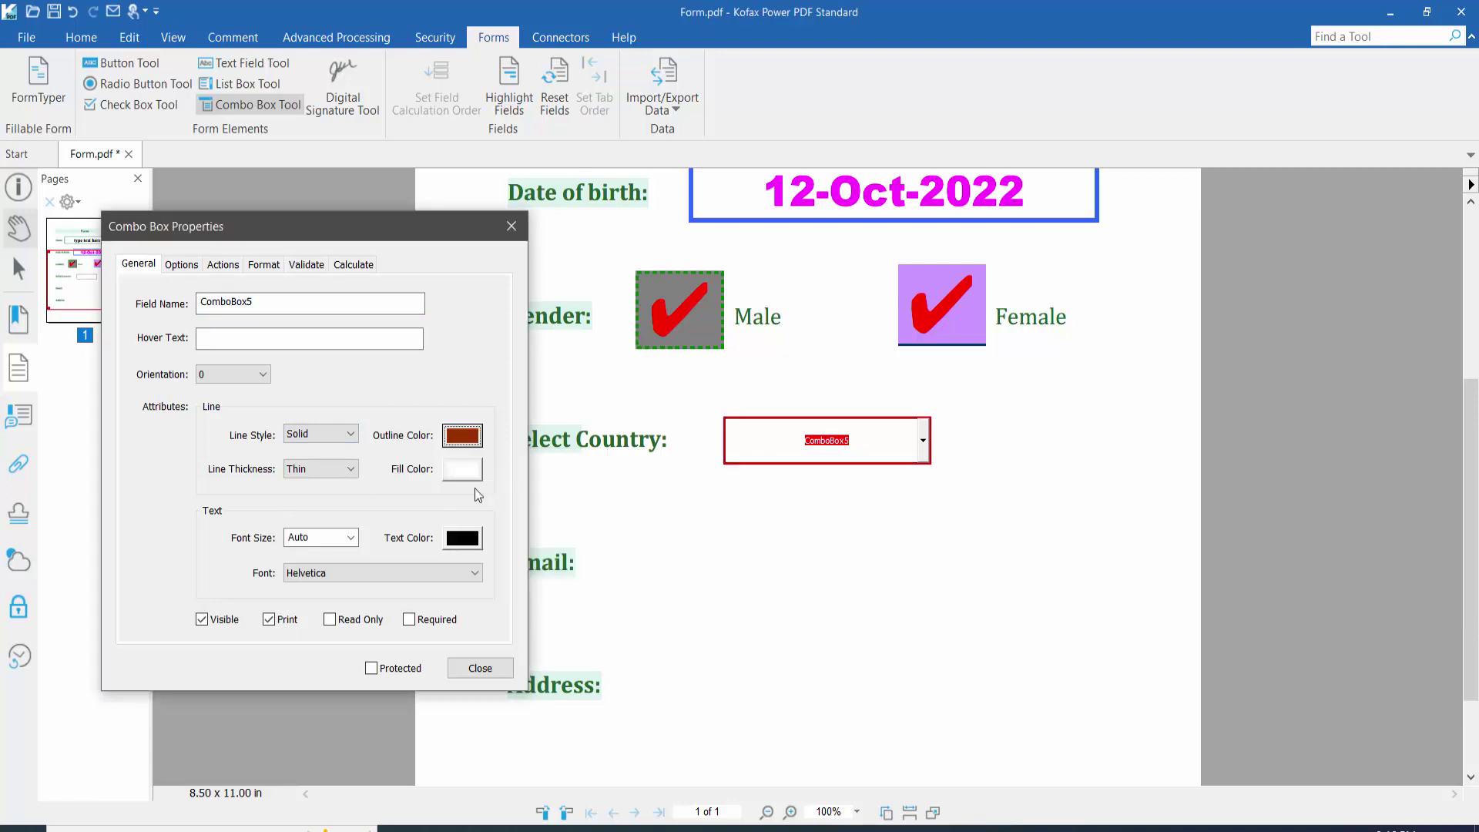
pyautogui.click(326, 468)
pyautogui.click(310, 510)
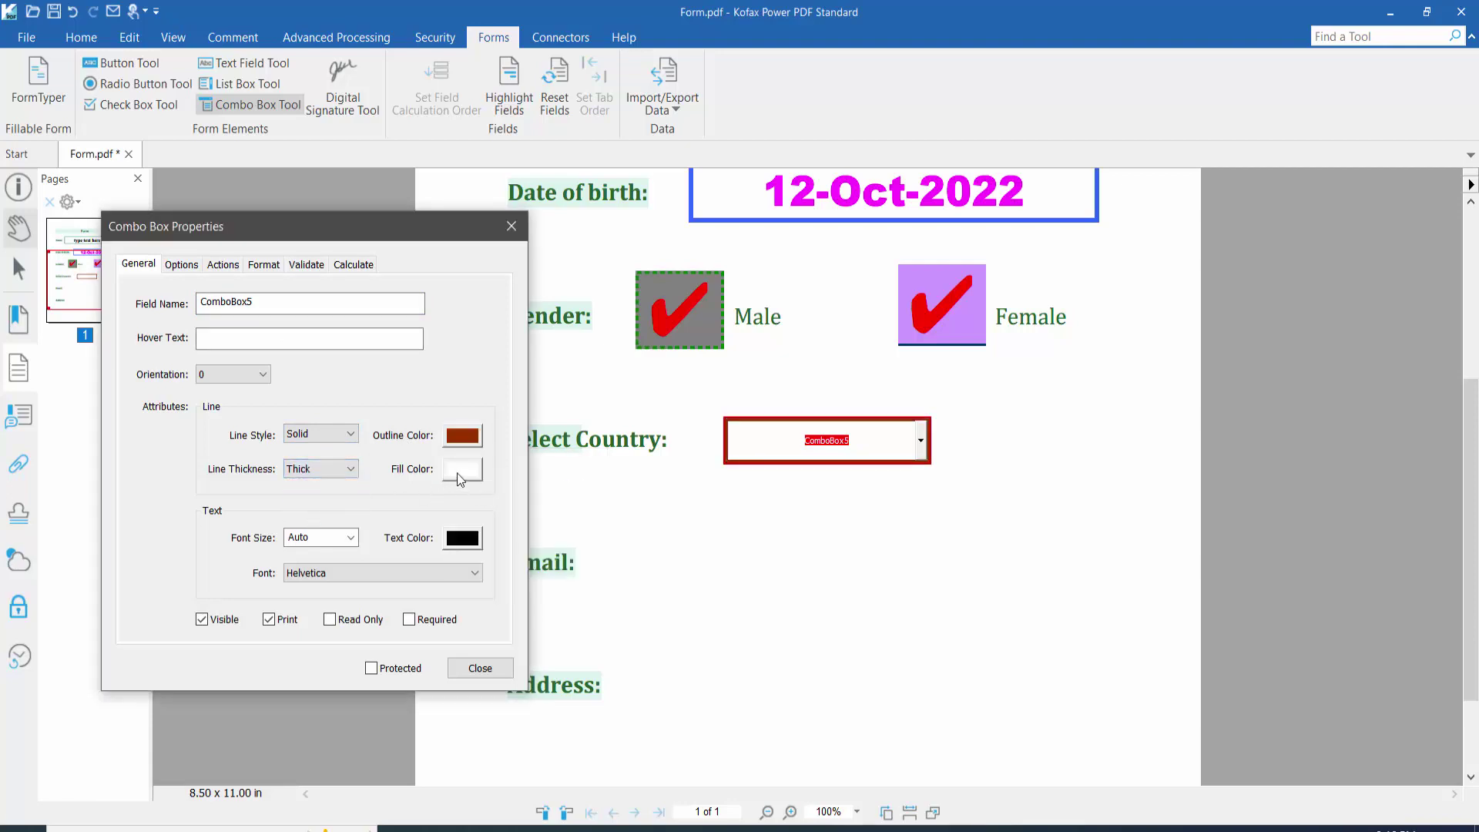
pyautogui.click(461, 471)
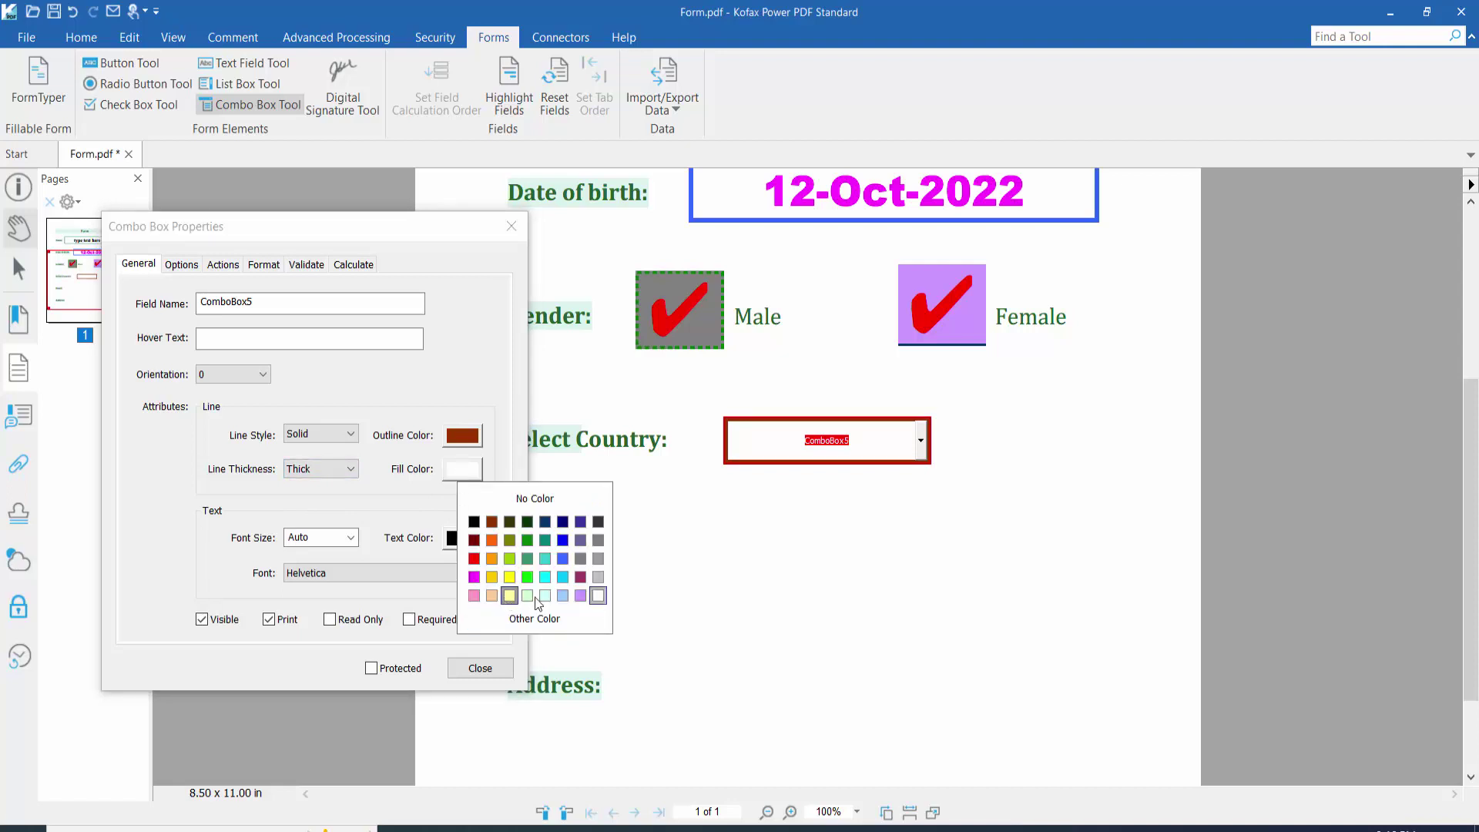
pyautogui.click(598, 577)
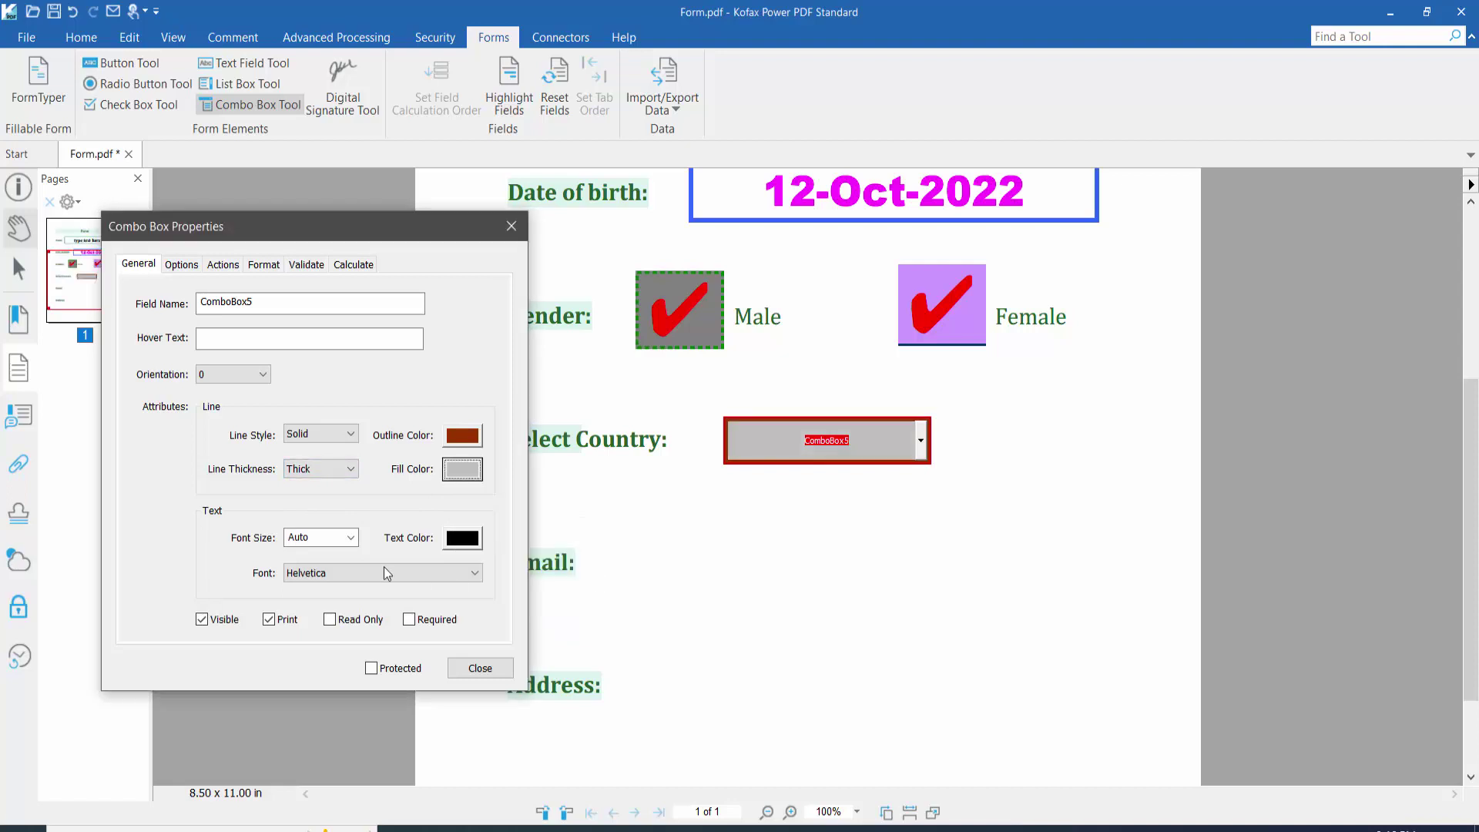
# Step: Keep the font size at Auto, make the text blue, and go to Options
pyautogui.click(349, 538)
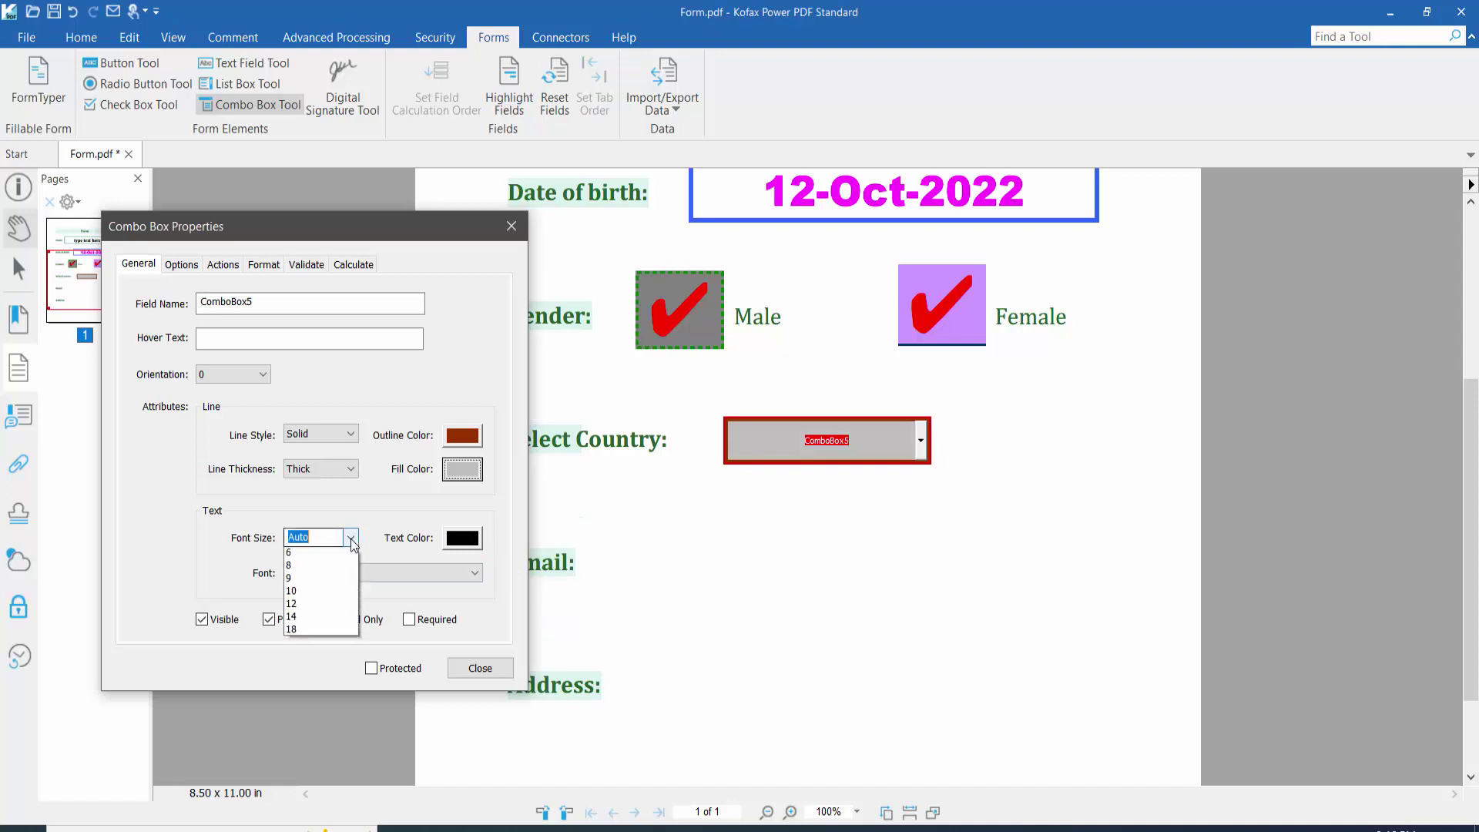
pyautogui.click(444, 557)
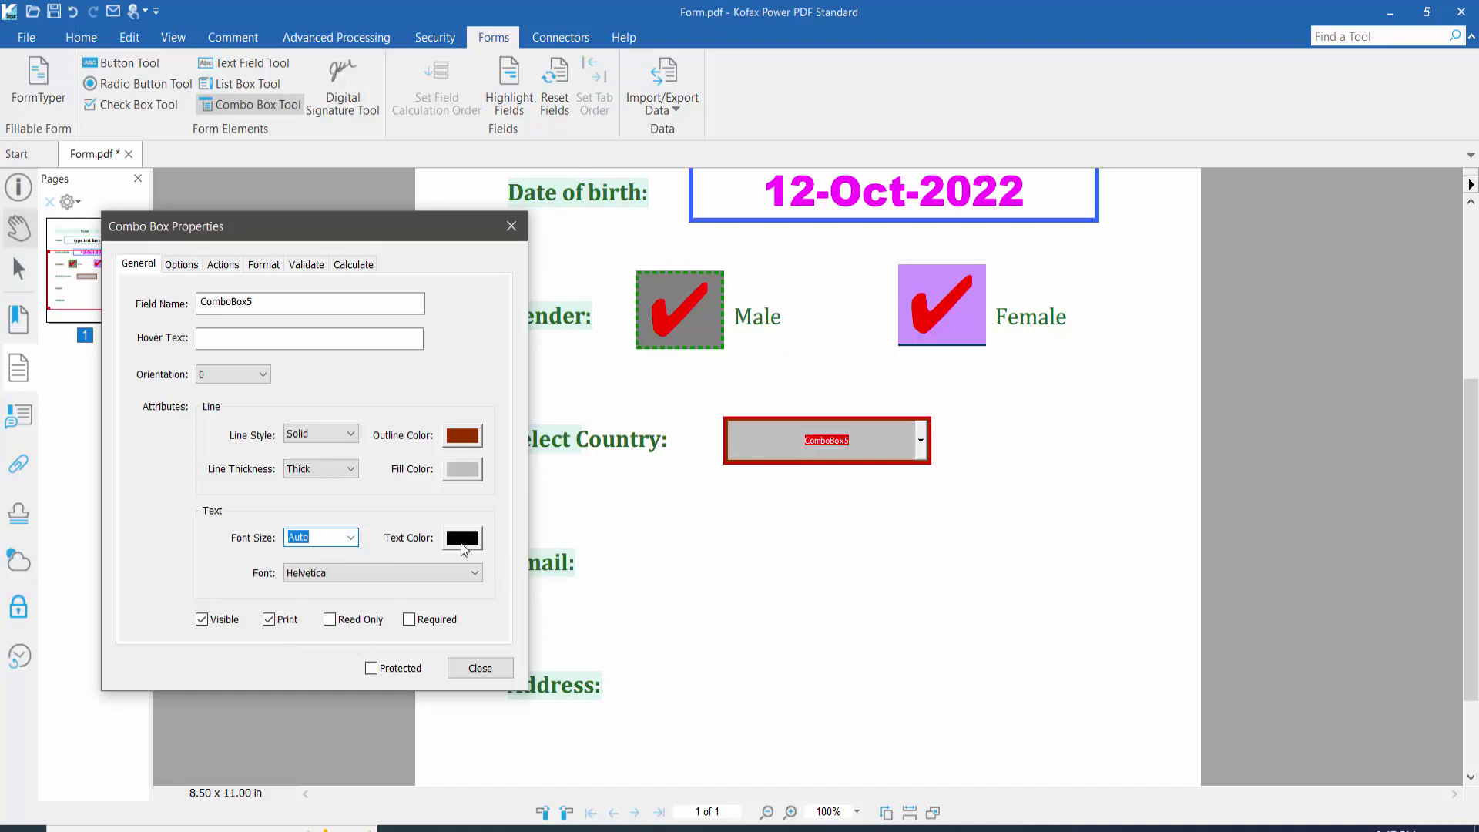
pyautogui.click(462, 539)
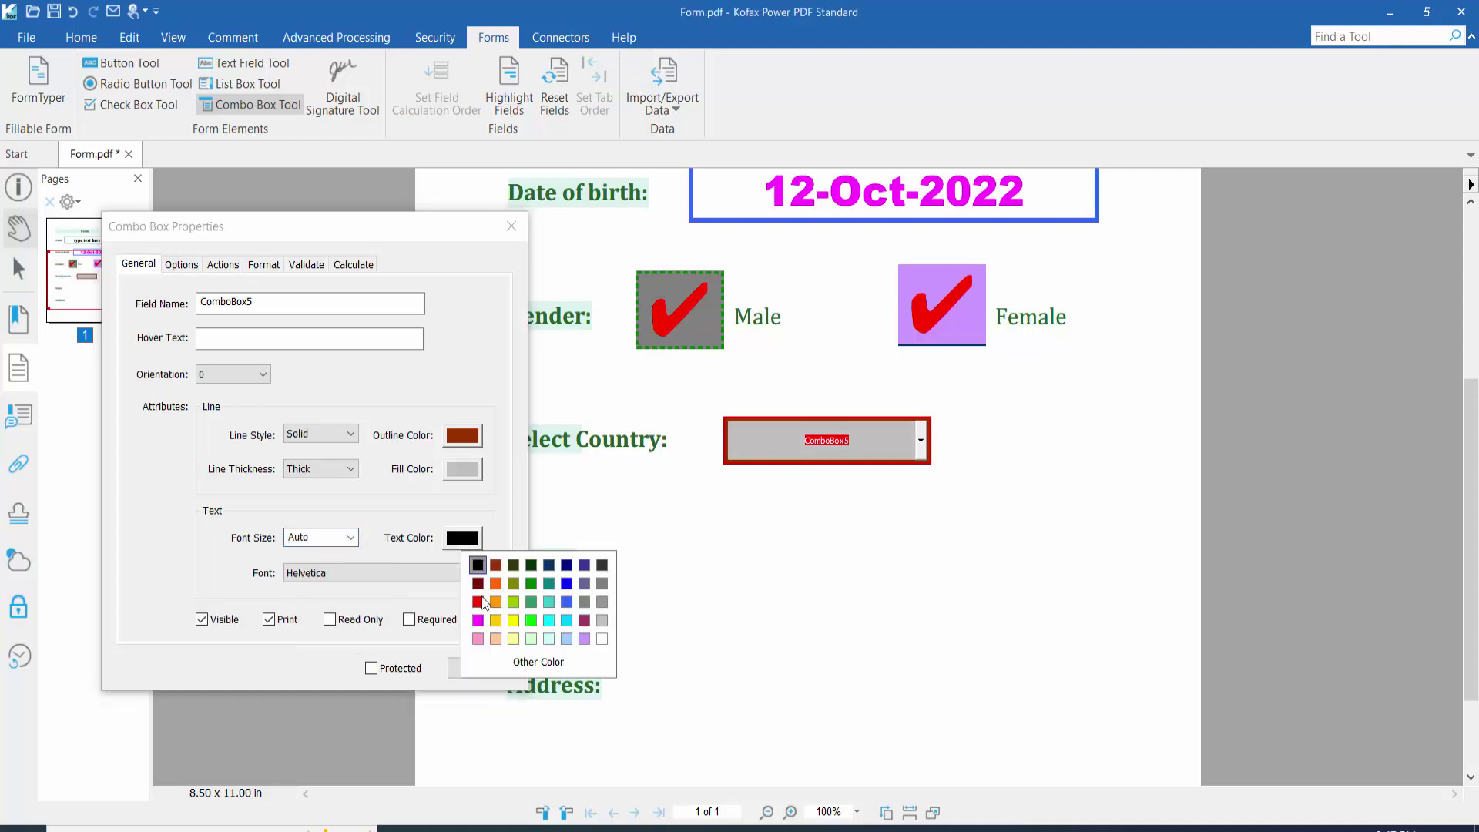
pyautogui.click(566, 584)
pyautogui.click(180, 265)
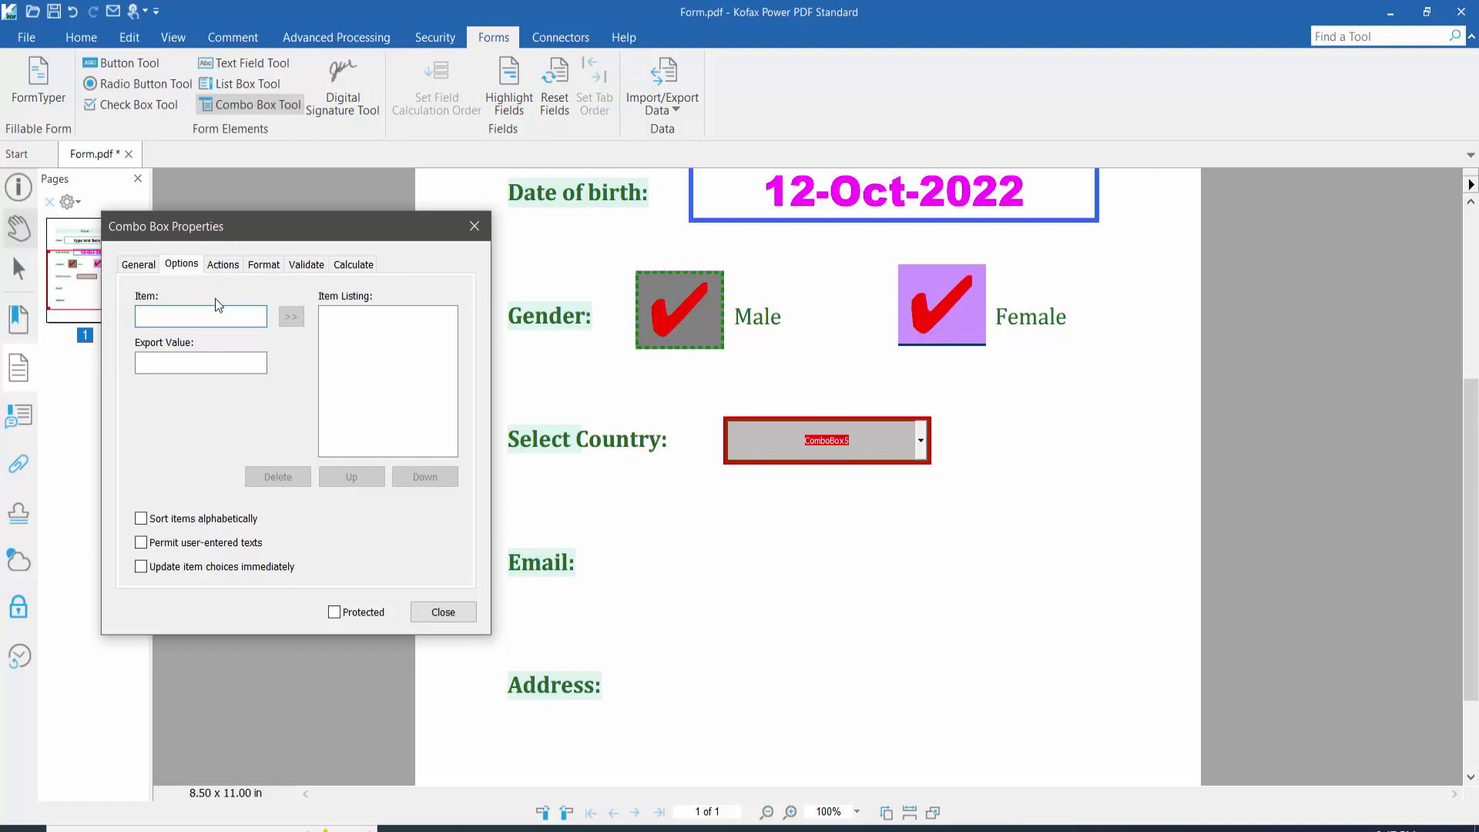
# Step: Add England and France, with export values, to the country choices
pyautogui.write('England')
pyautogui.click(175, 364)
pyautogui.click(291, 317)
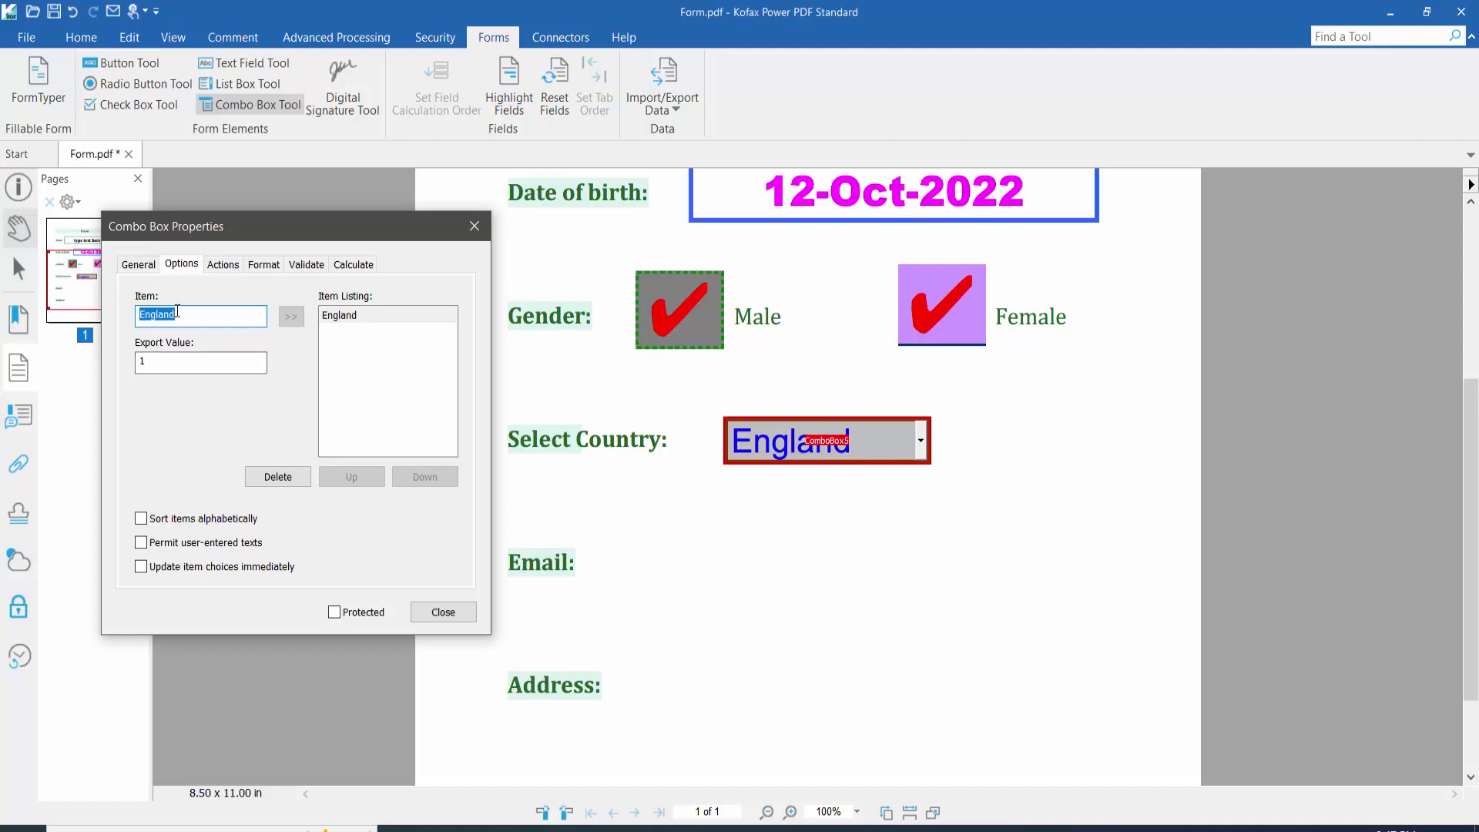
pyautogui.write('France')
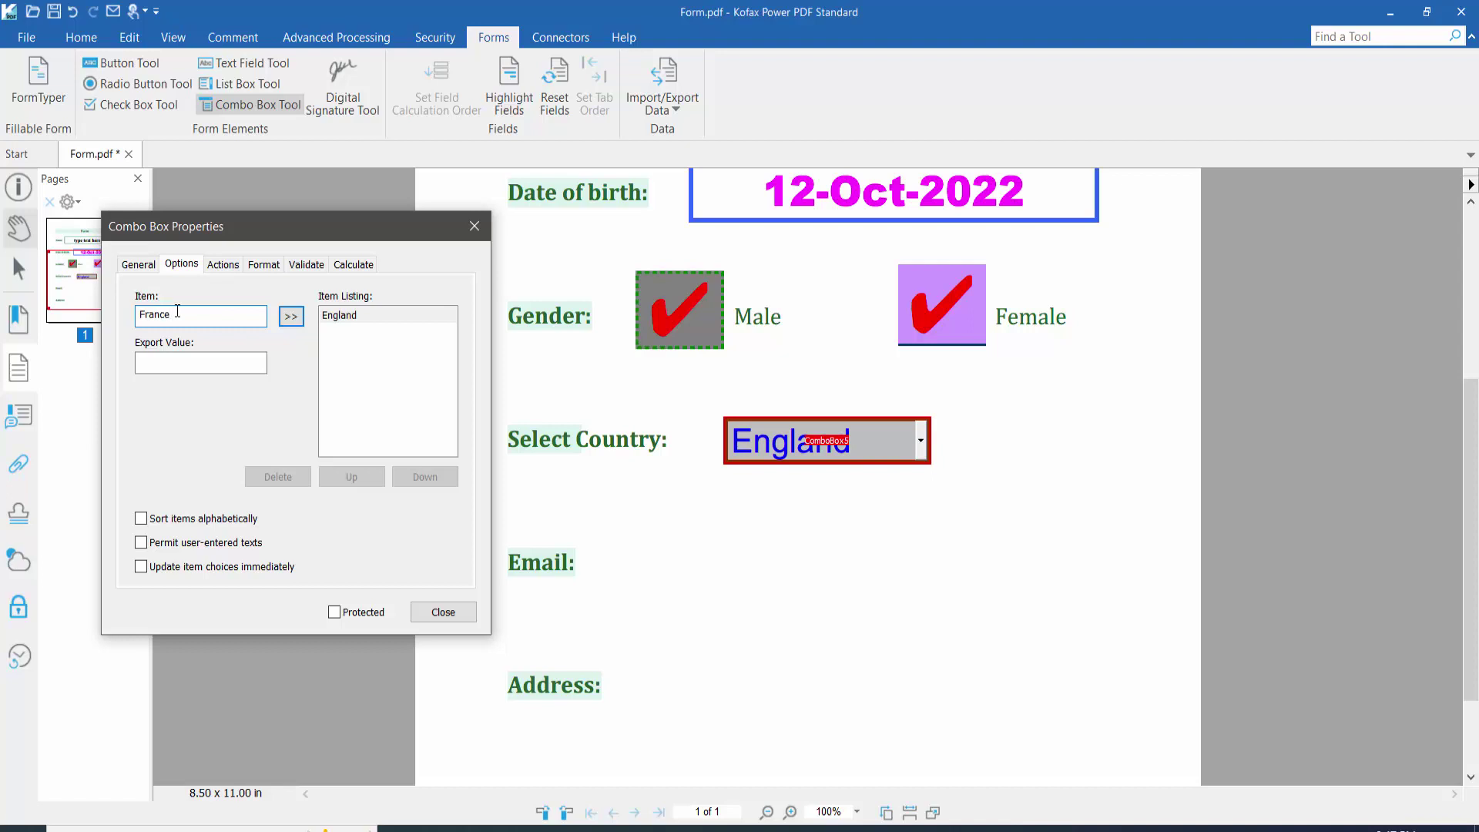
pyautogui.click(161, 365)
pyautogui.click(291, 316)
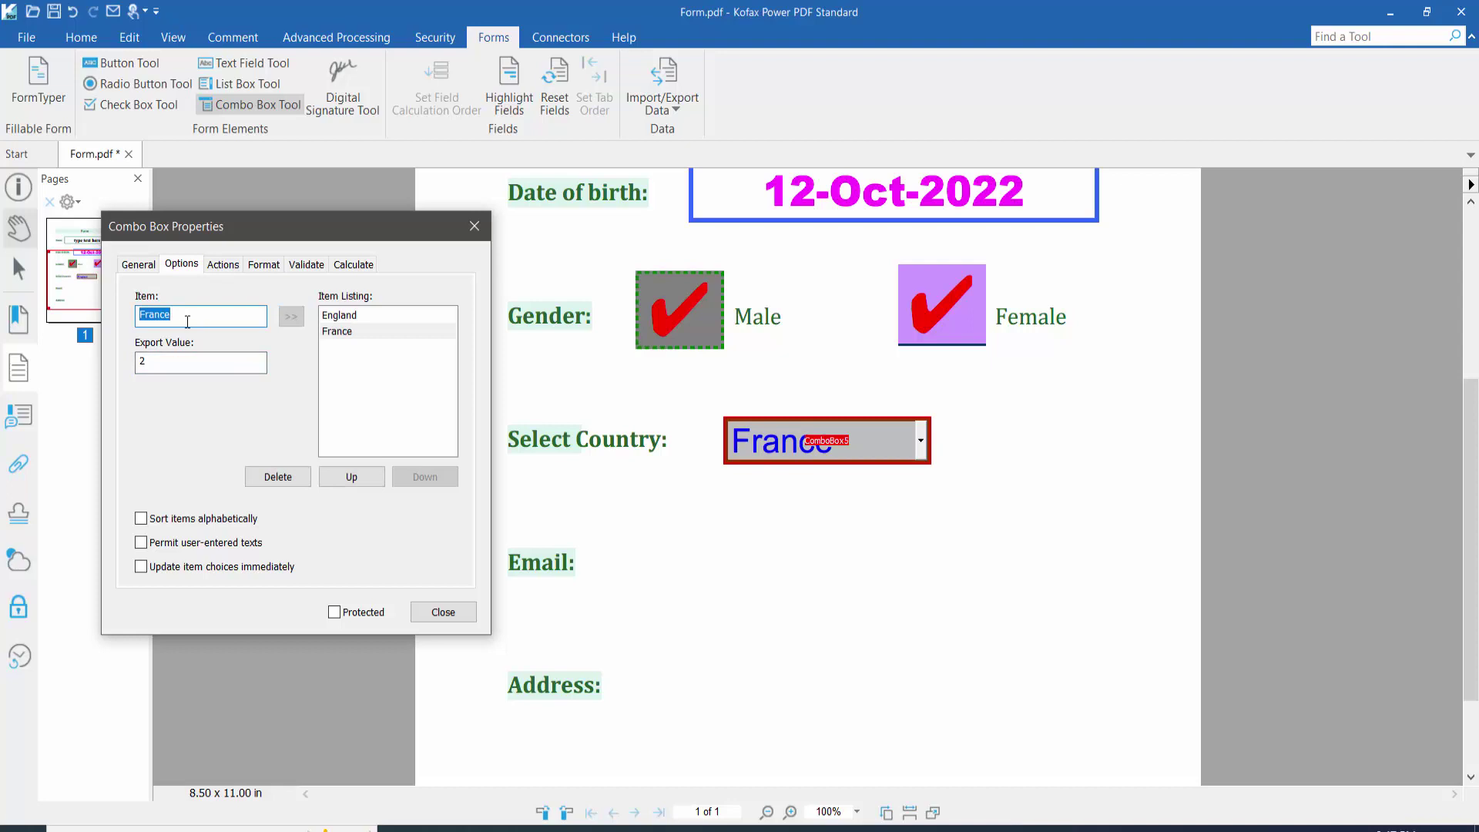
# Step: Add United State of America and Russia, with export values, to the choices
pyautogui.write('Uni')
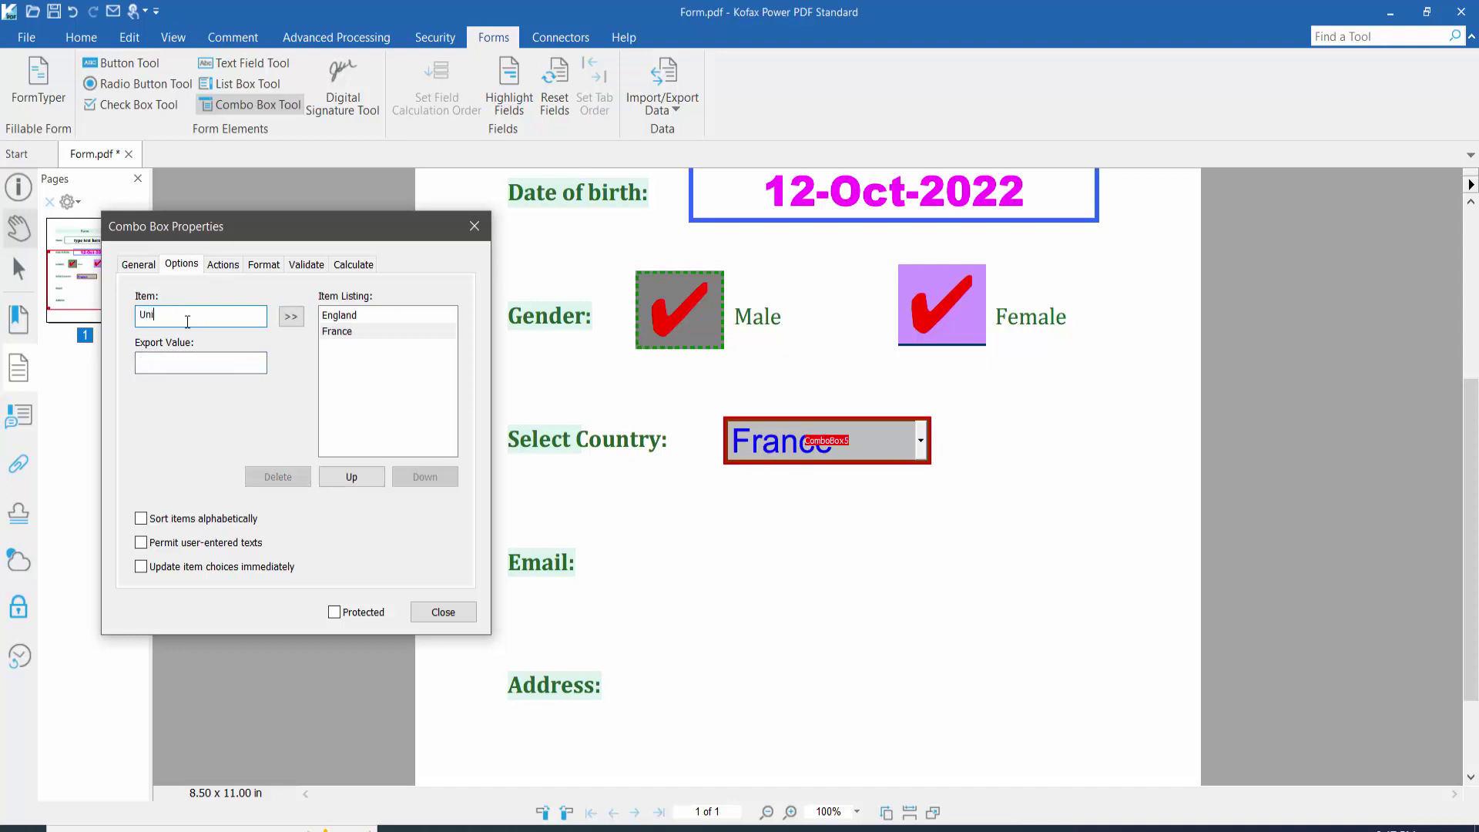
pyautogui.write('ted State of America')
pyautogui.click(198, 363)
pyautogui.click(290, 318)
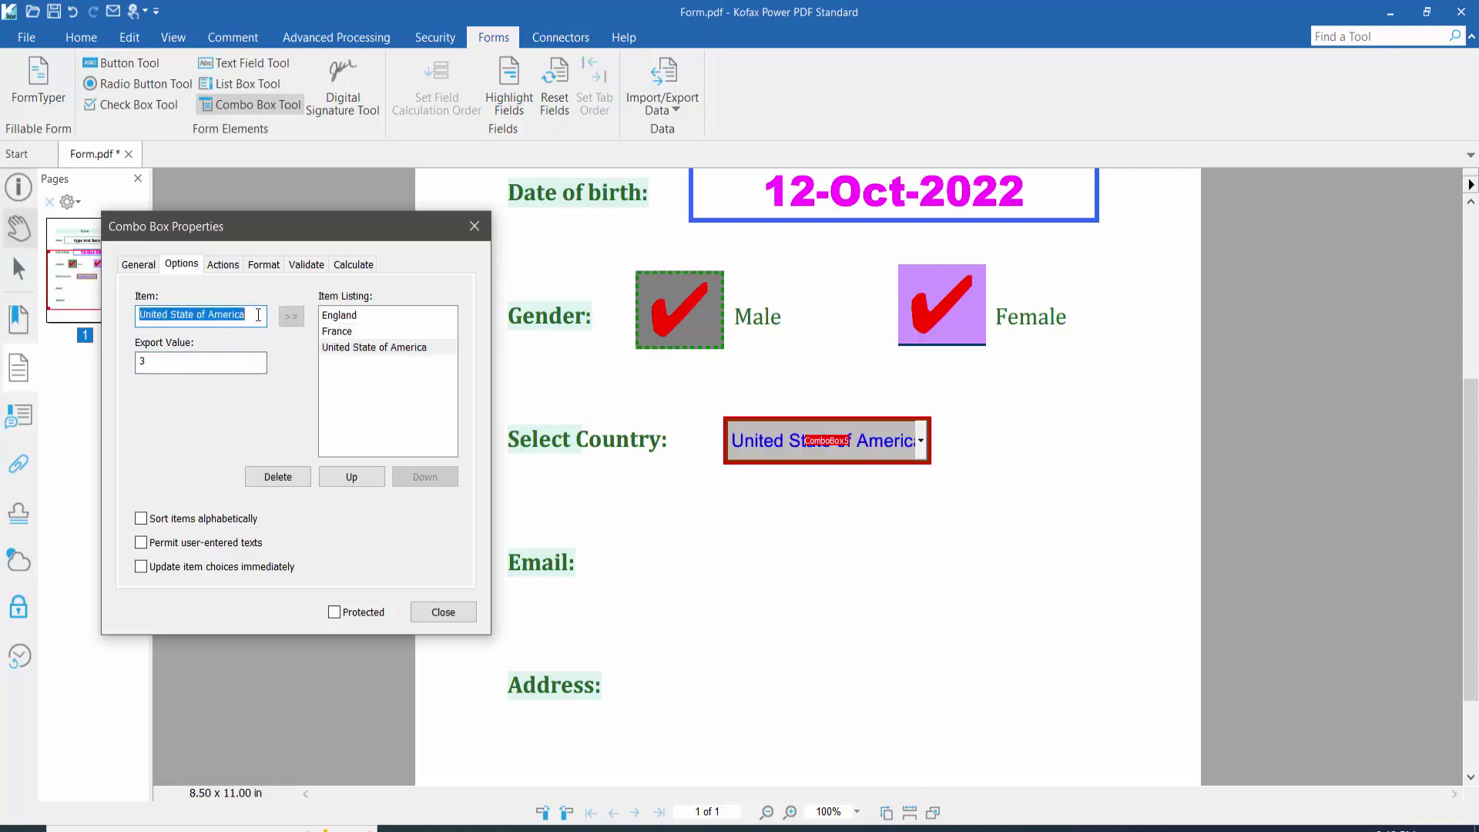
pyautogui.moveTo(251, 316); pyautogui.dragTo(135, 315)
pyautogui.write('Russ')
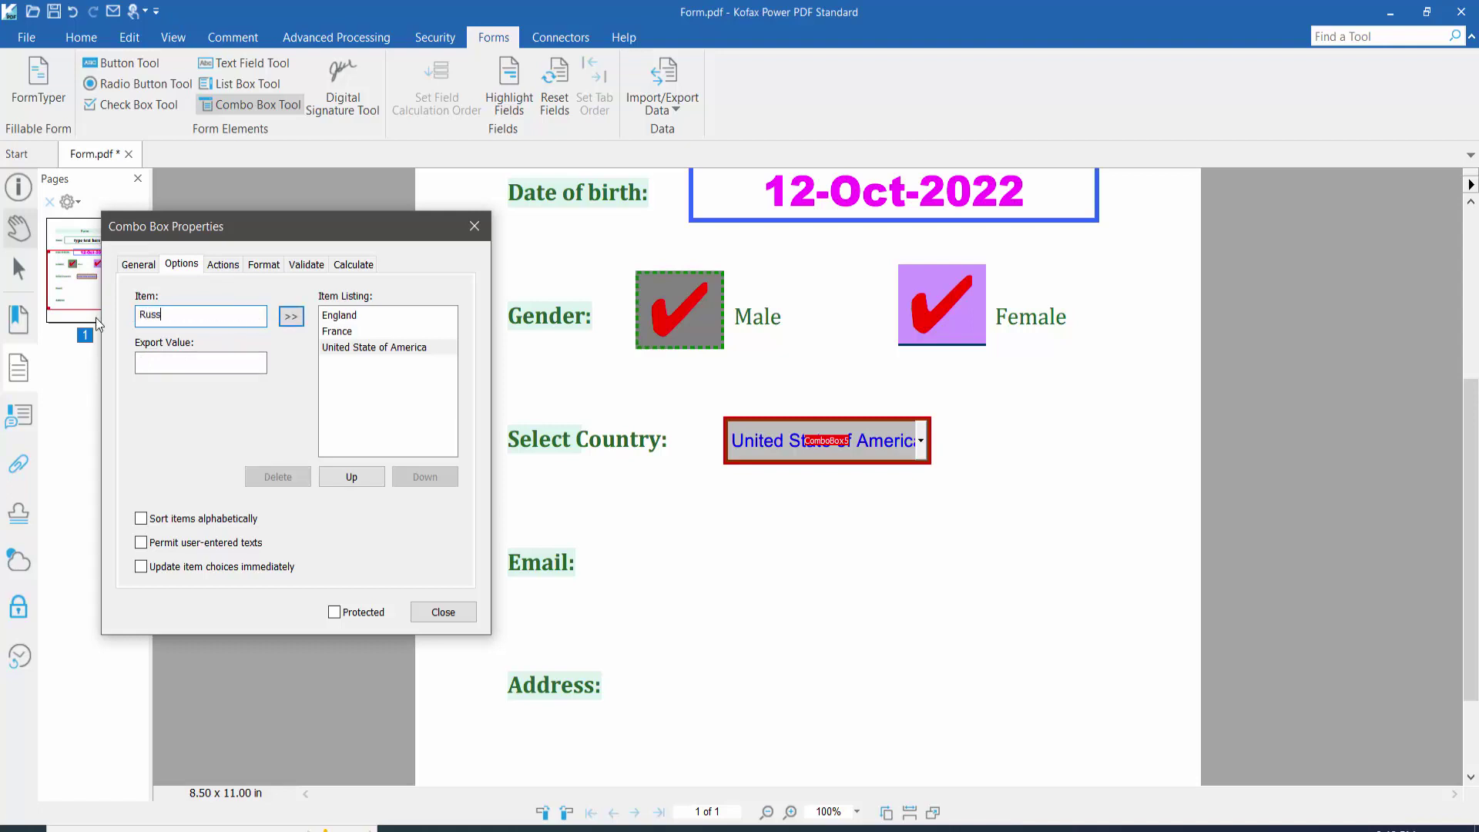
pyautogui.write('ia')
pyautogui.click(150, 362)
pyautogui.click(293, 318)
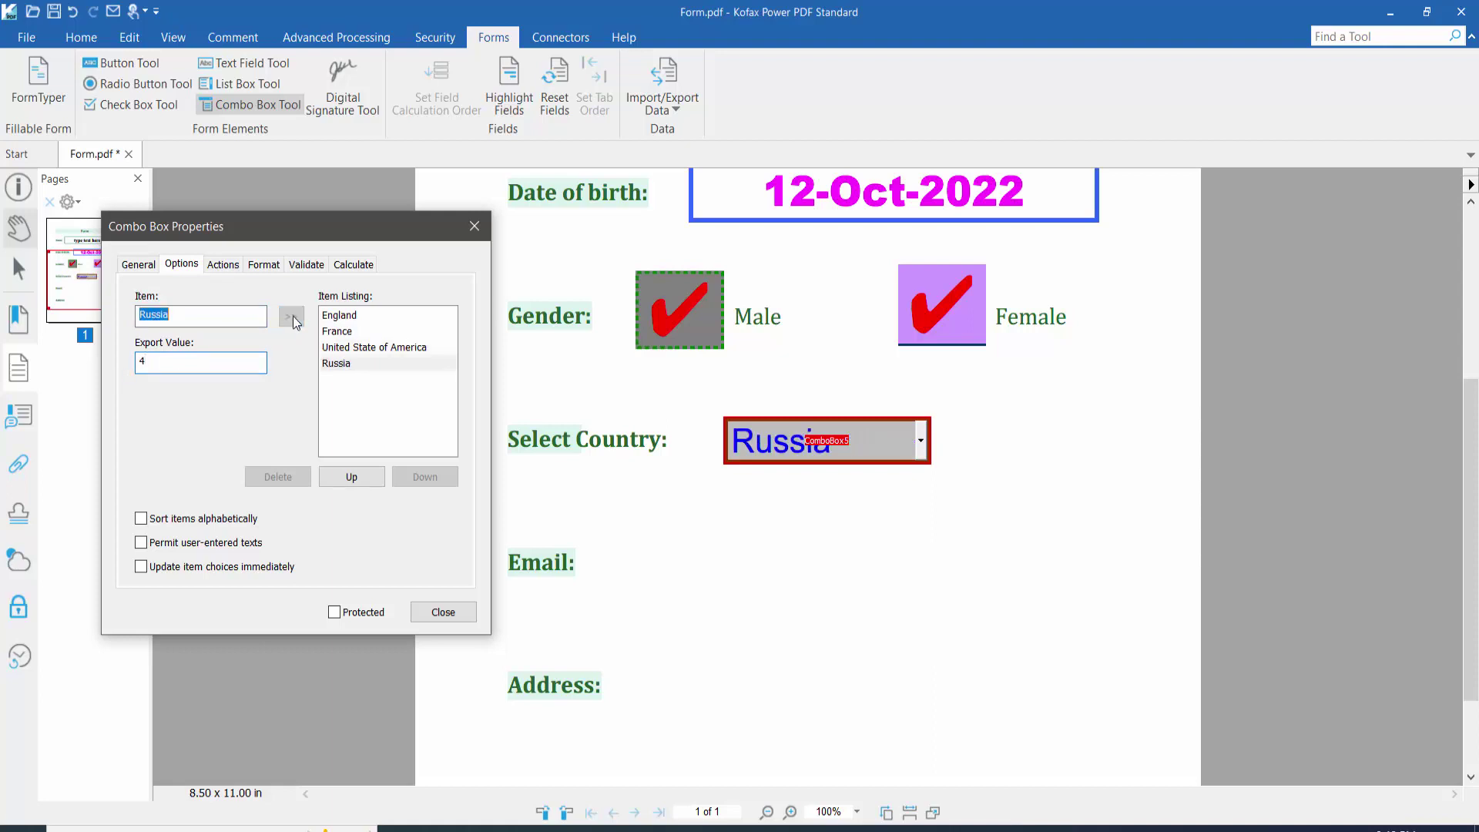
# Step: Reorder the list to United State of America, France, England, Russia and close properties
pyautogui.click(355, 347)
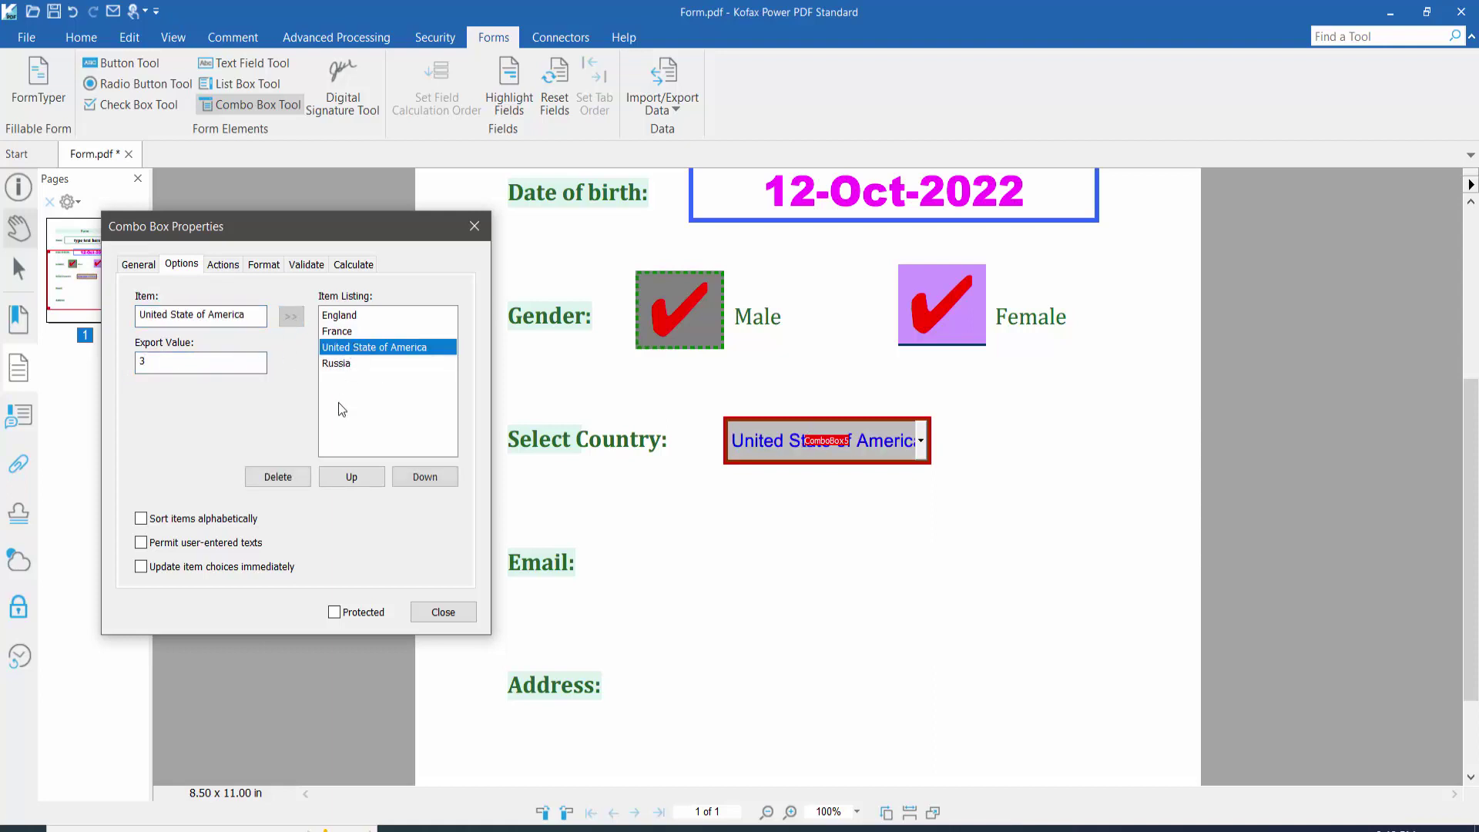
pyautogui.click(358, 478)
pyautogui.click(357, 478)
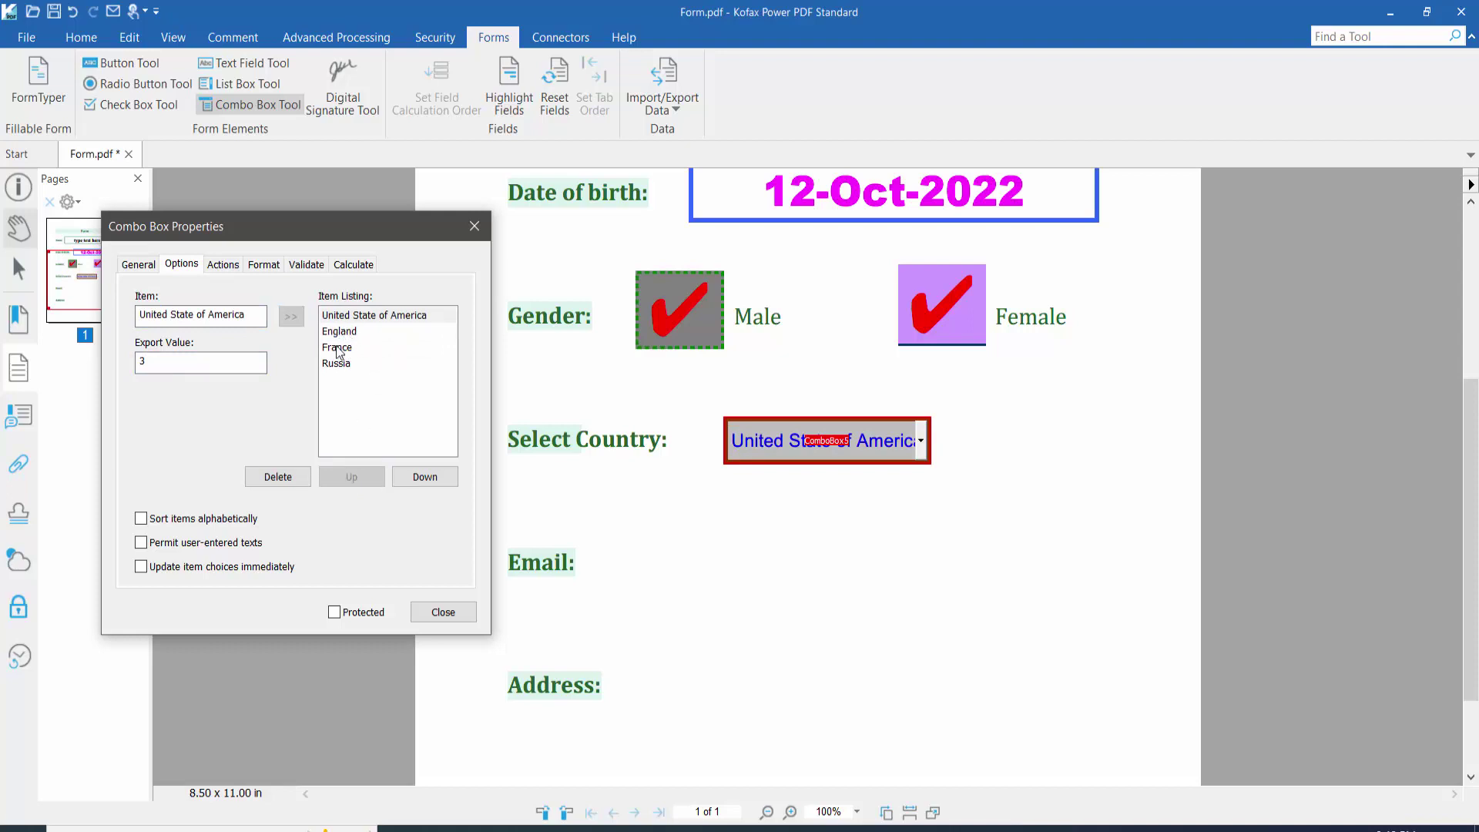
pyautogui.click(339, 348)
pyautogui.click(352, 477)
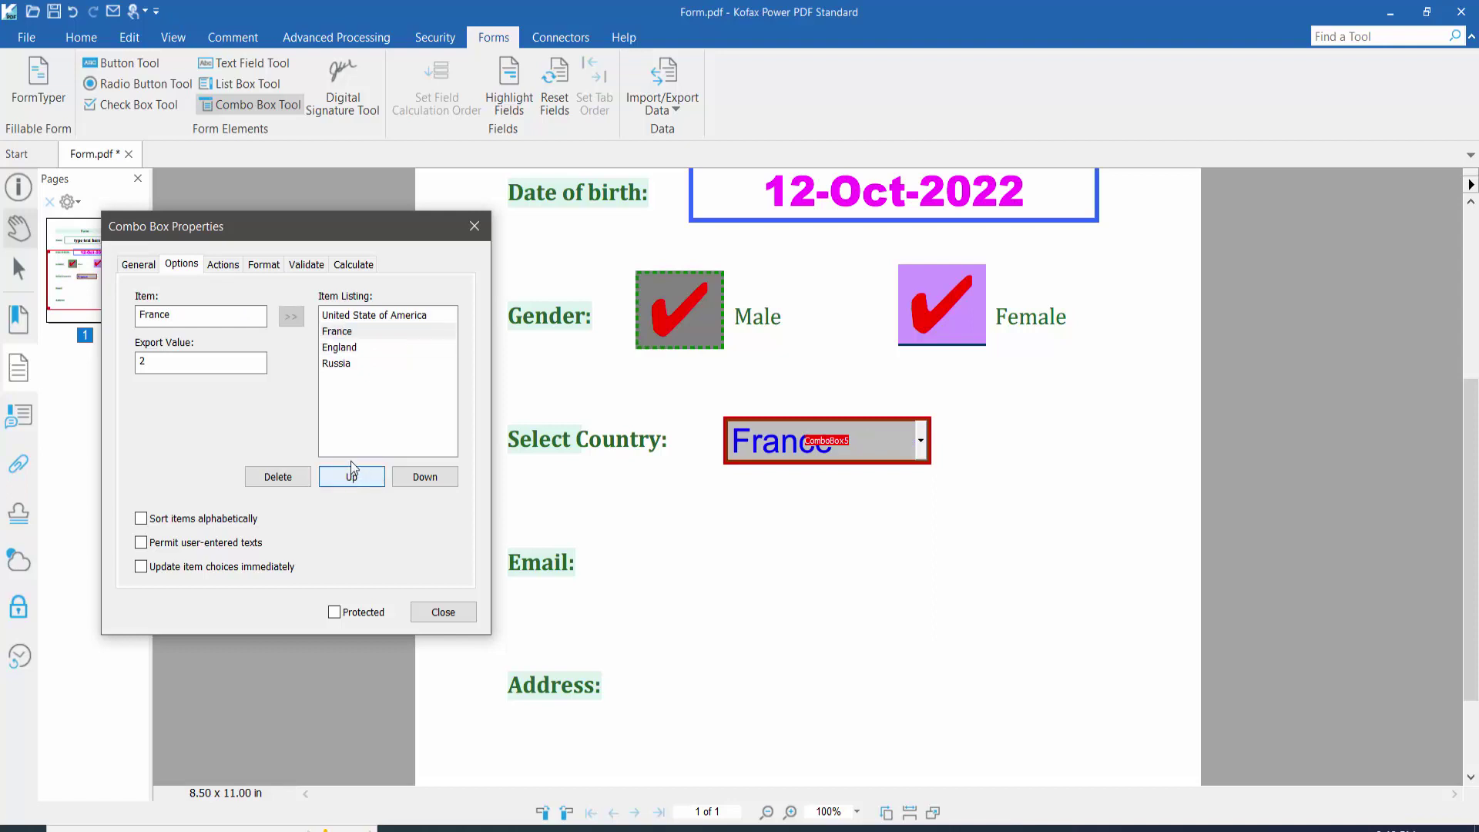
pyautogui.click(365, 363)
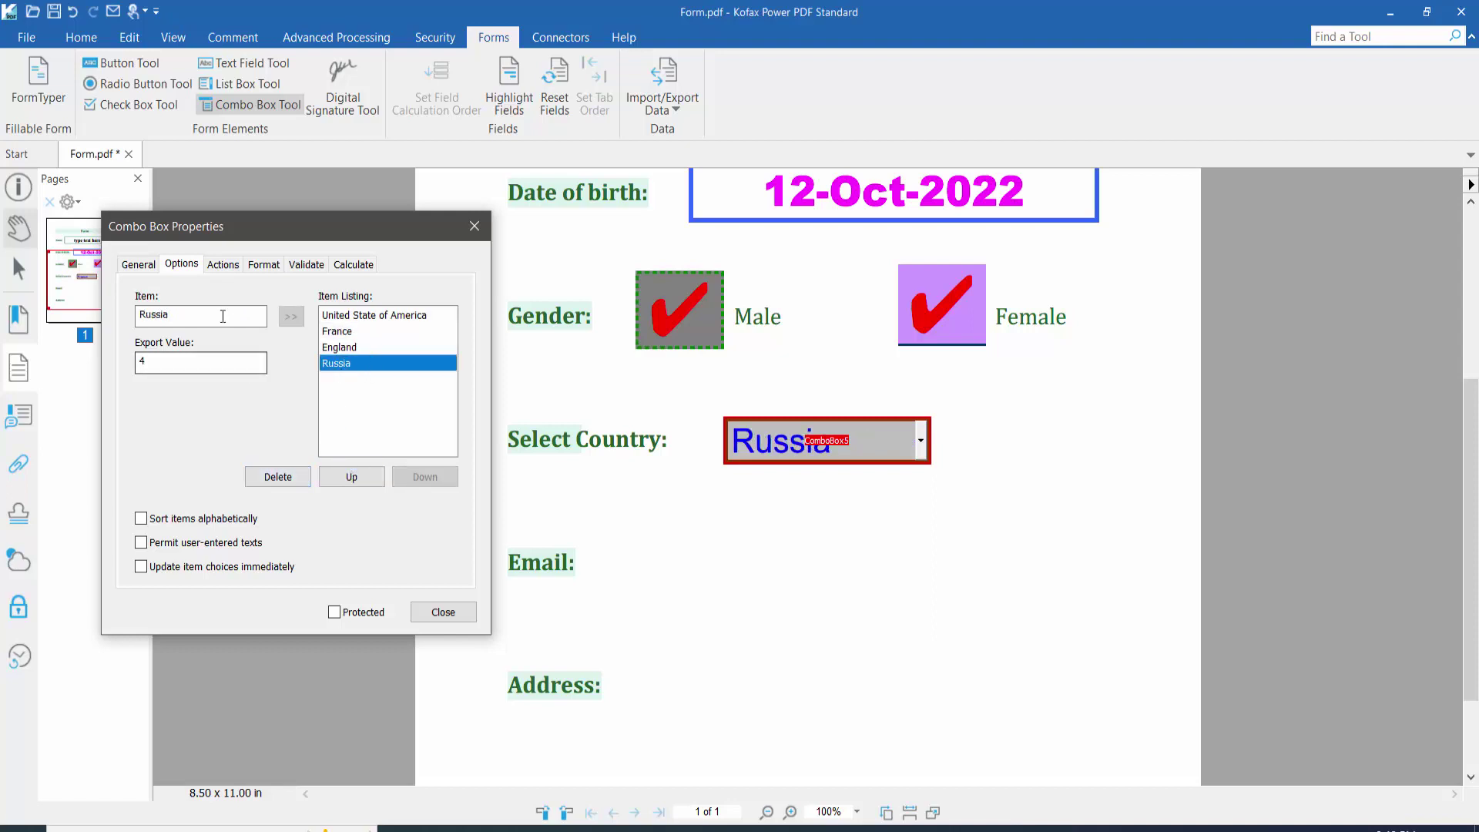
pyautogui.click(223, 264)
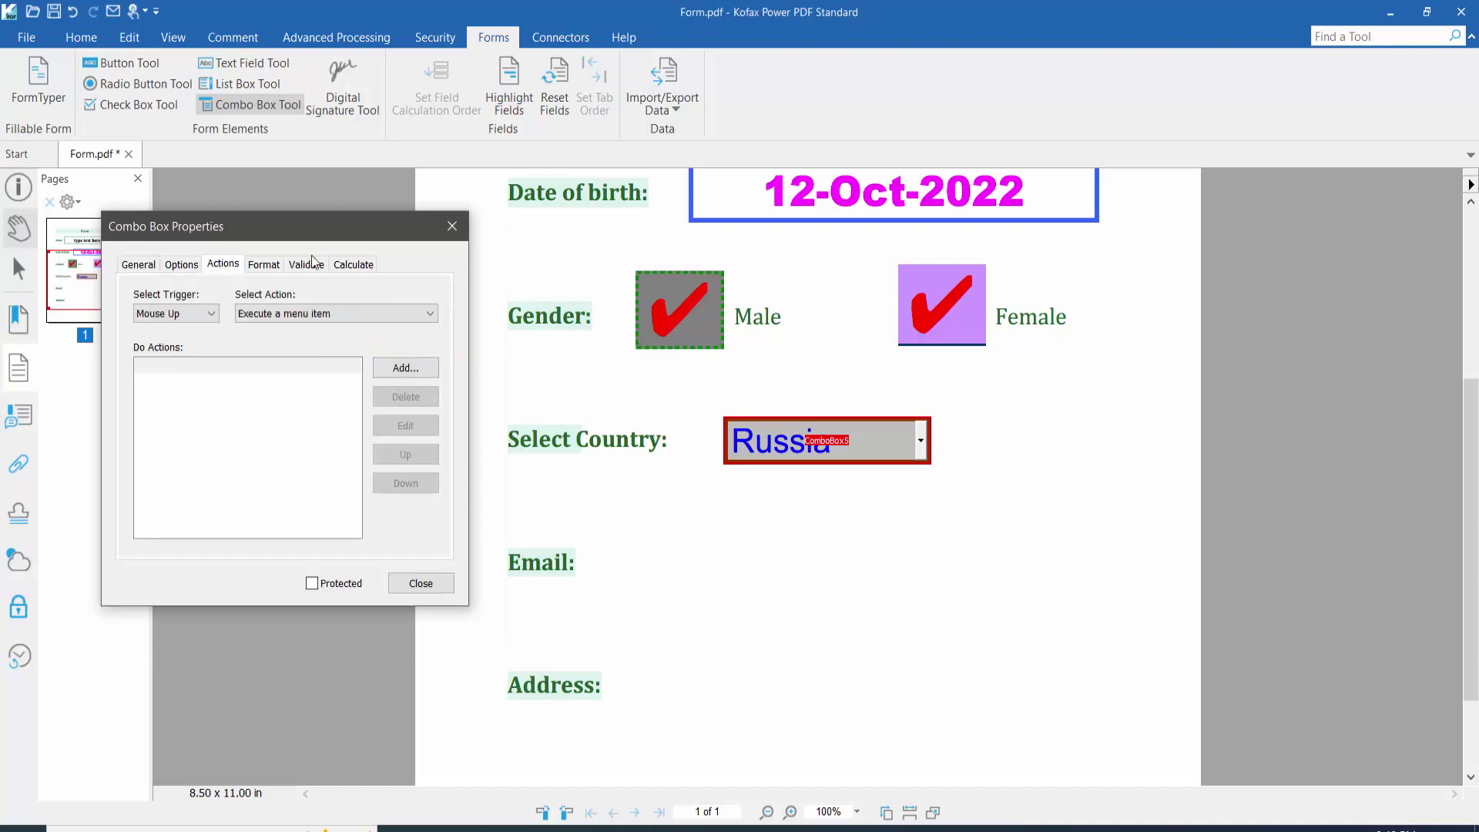
pyautogui.click(174, 264)
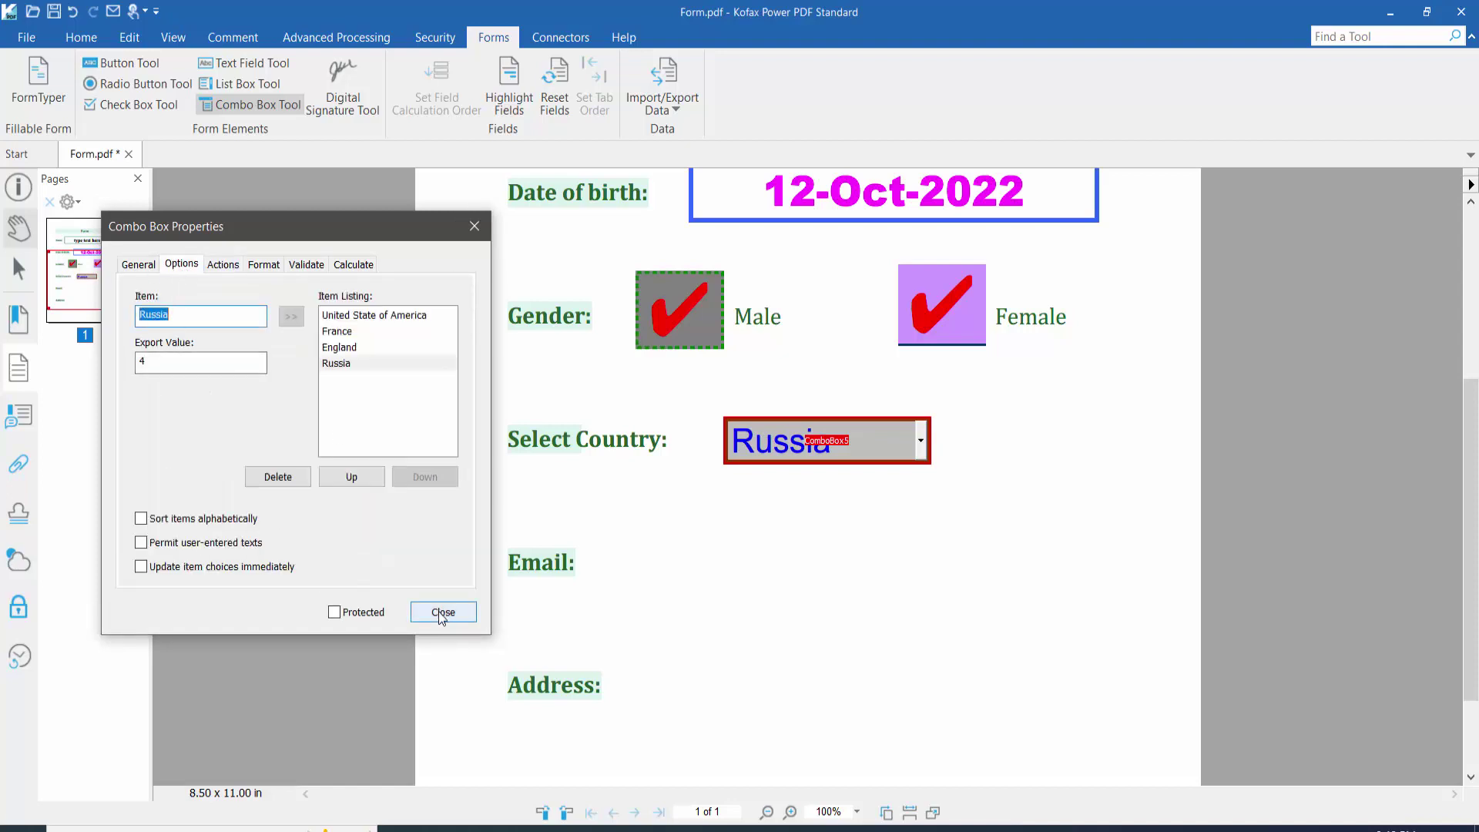
pyautogui.click(443, 613)
# Step: Test the Select Country drop-down by choosing France, then scroll down to Email
pyautogui.click(26, 233)
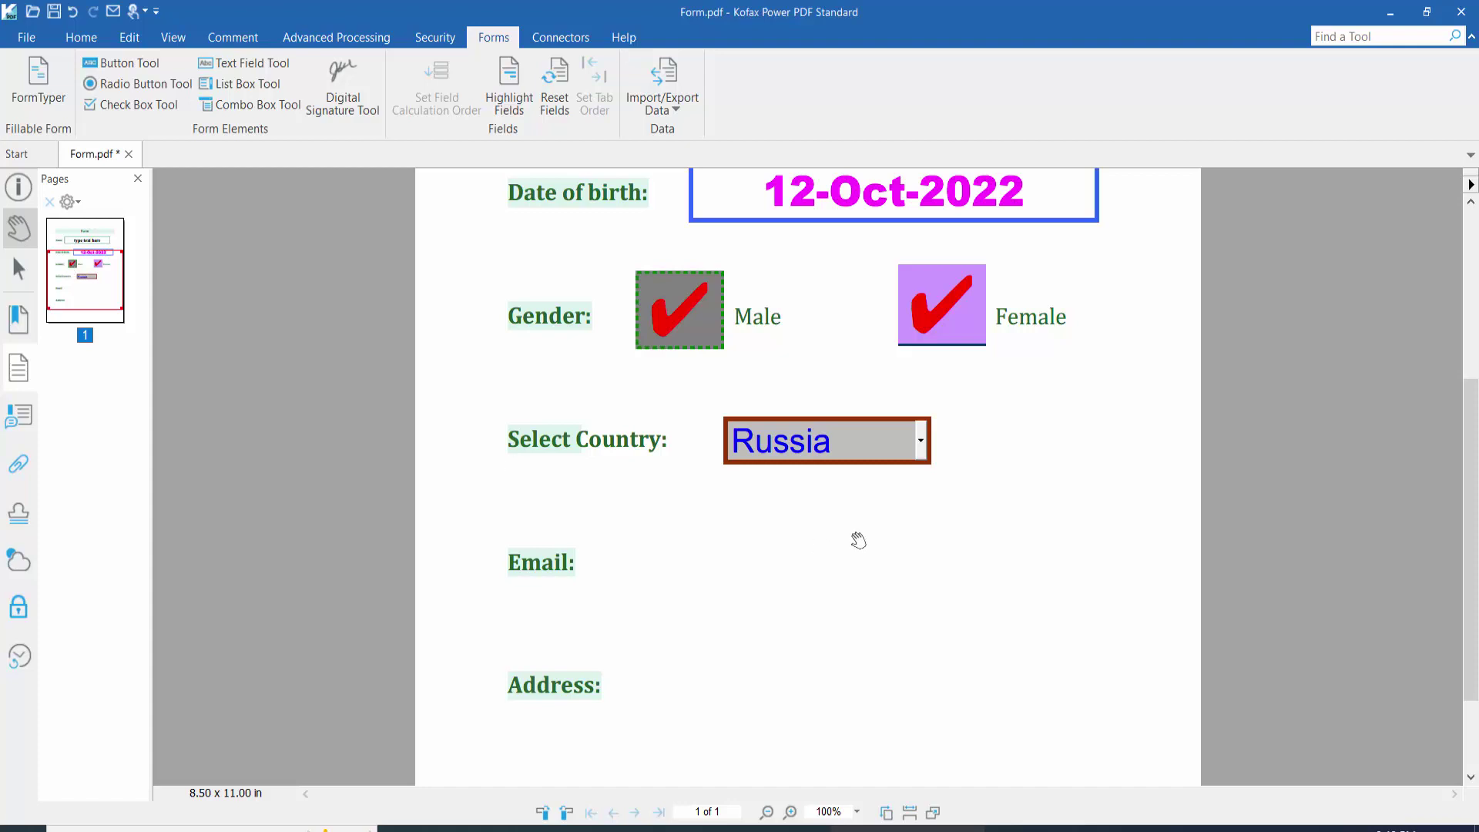
pyautogui.click(920, 443)
pyautogui.click(778, 493)
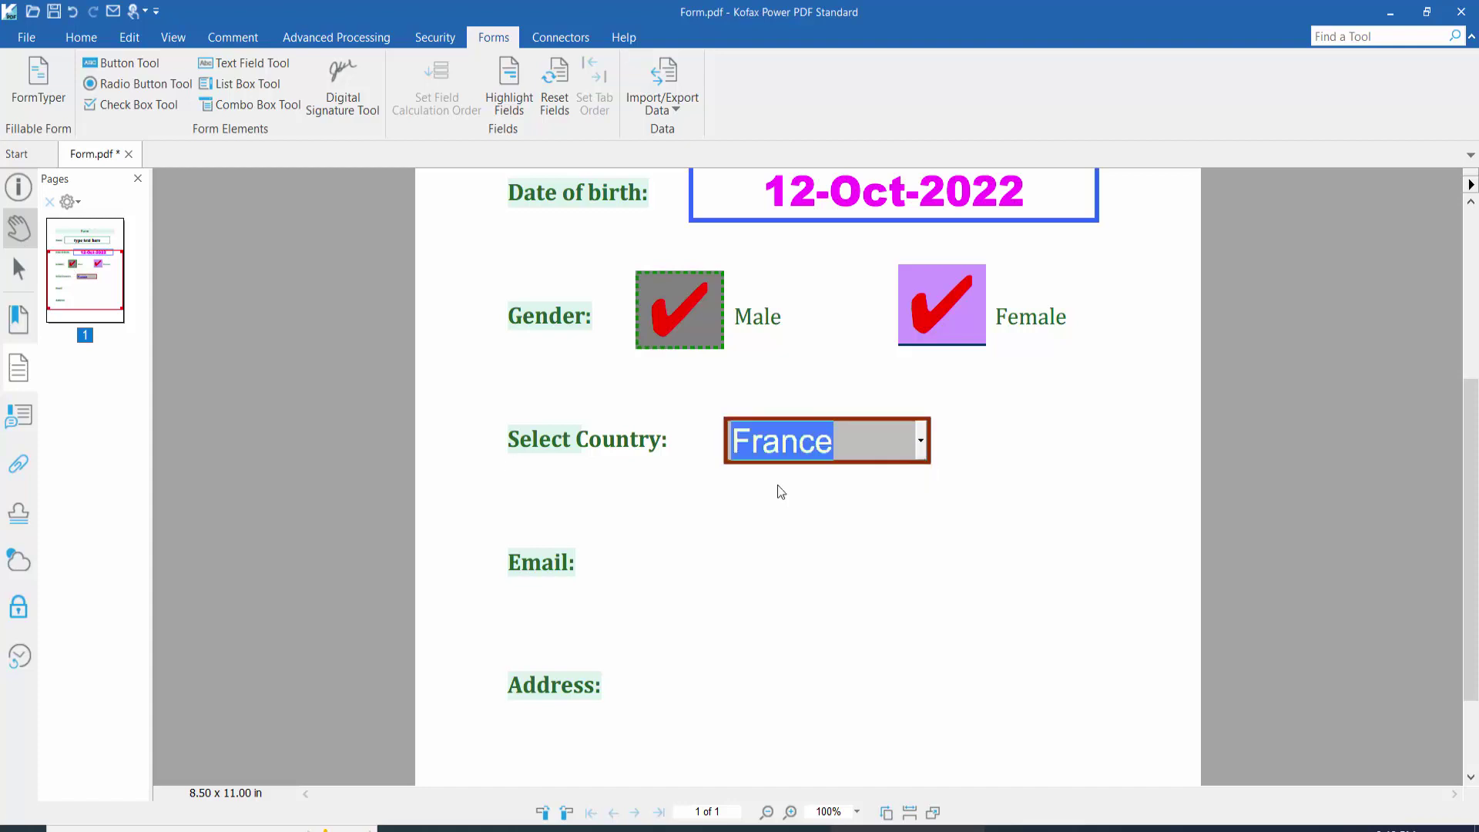
pyautogui.click(920, 445)
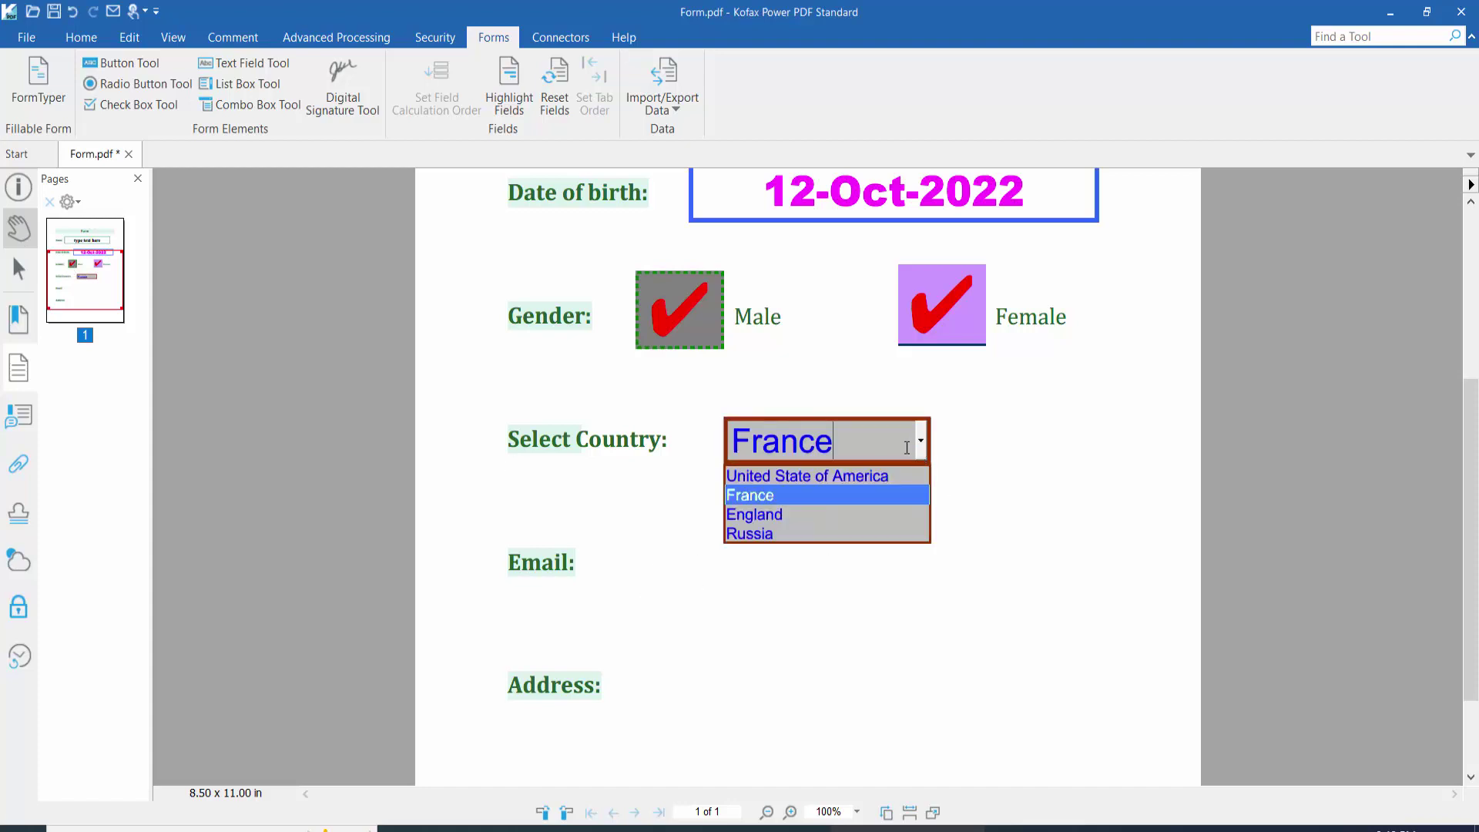
pyautogui.click(770, 498)
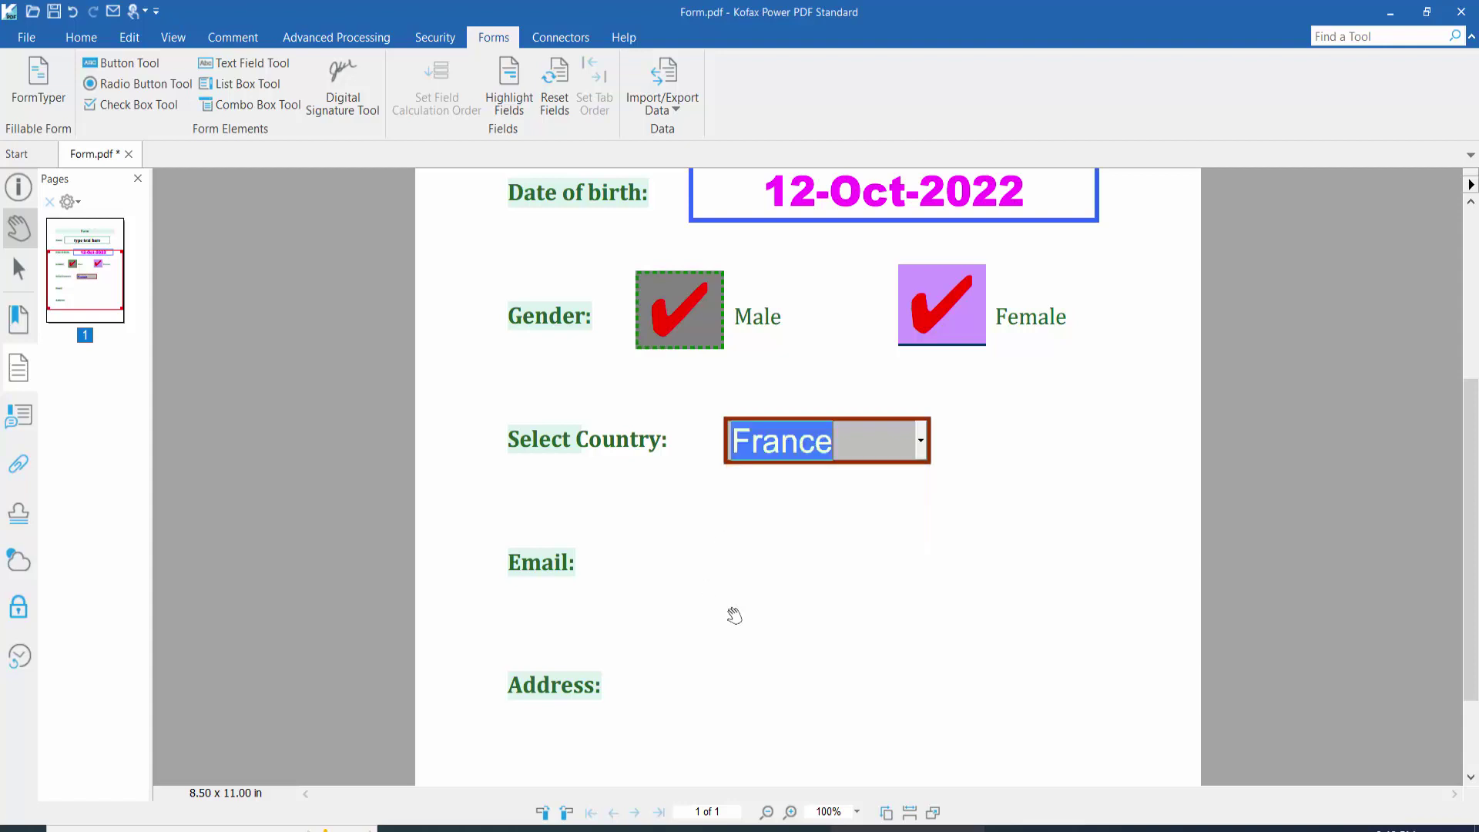
pyautogui.click(989, 591)
pyautogui.scroll(-3, 836, 535)
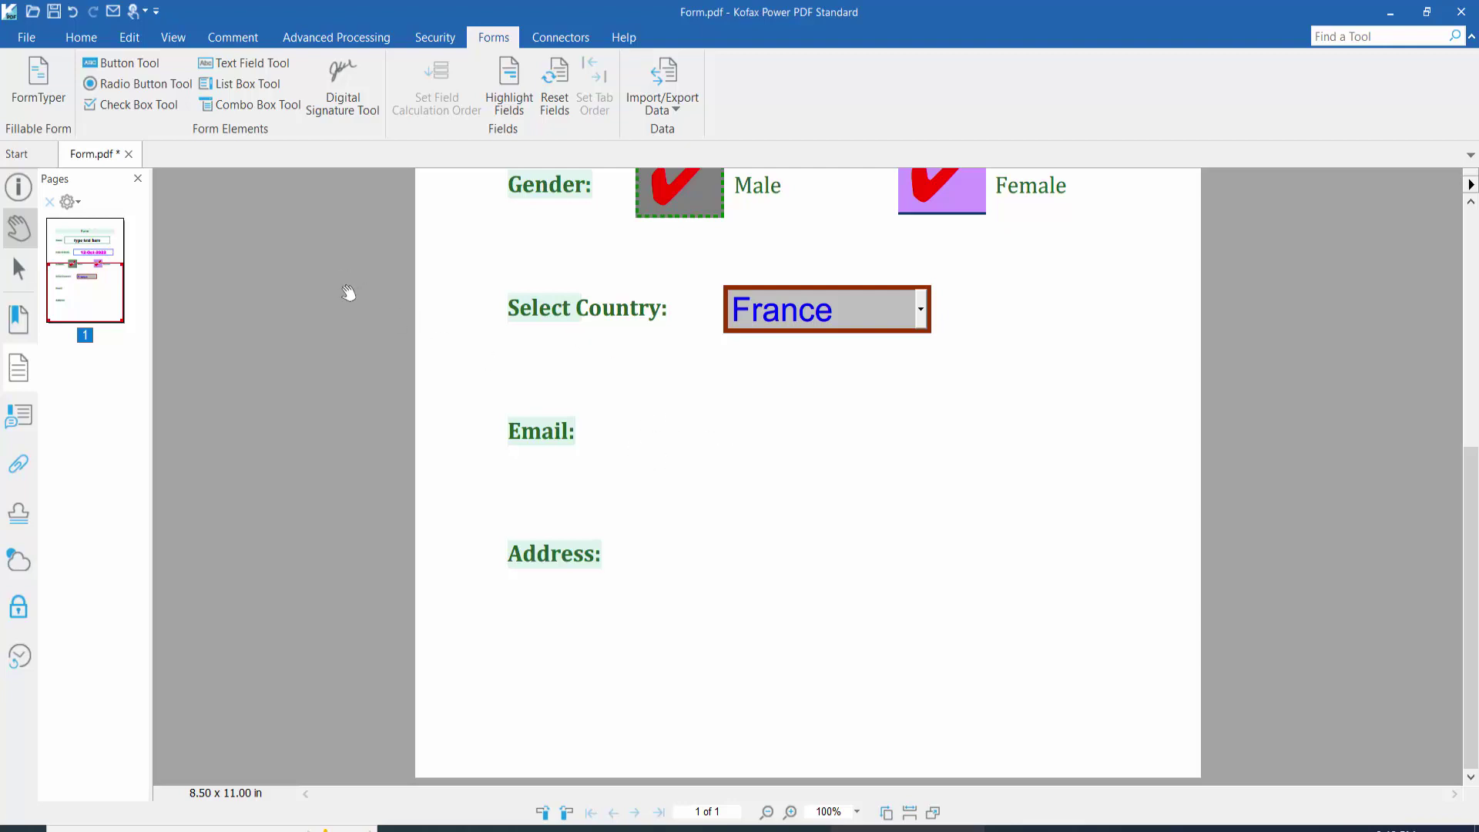
pyautogui.click(246, 66)
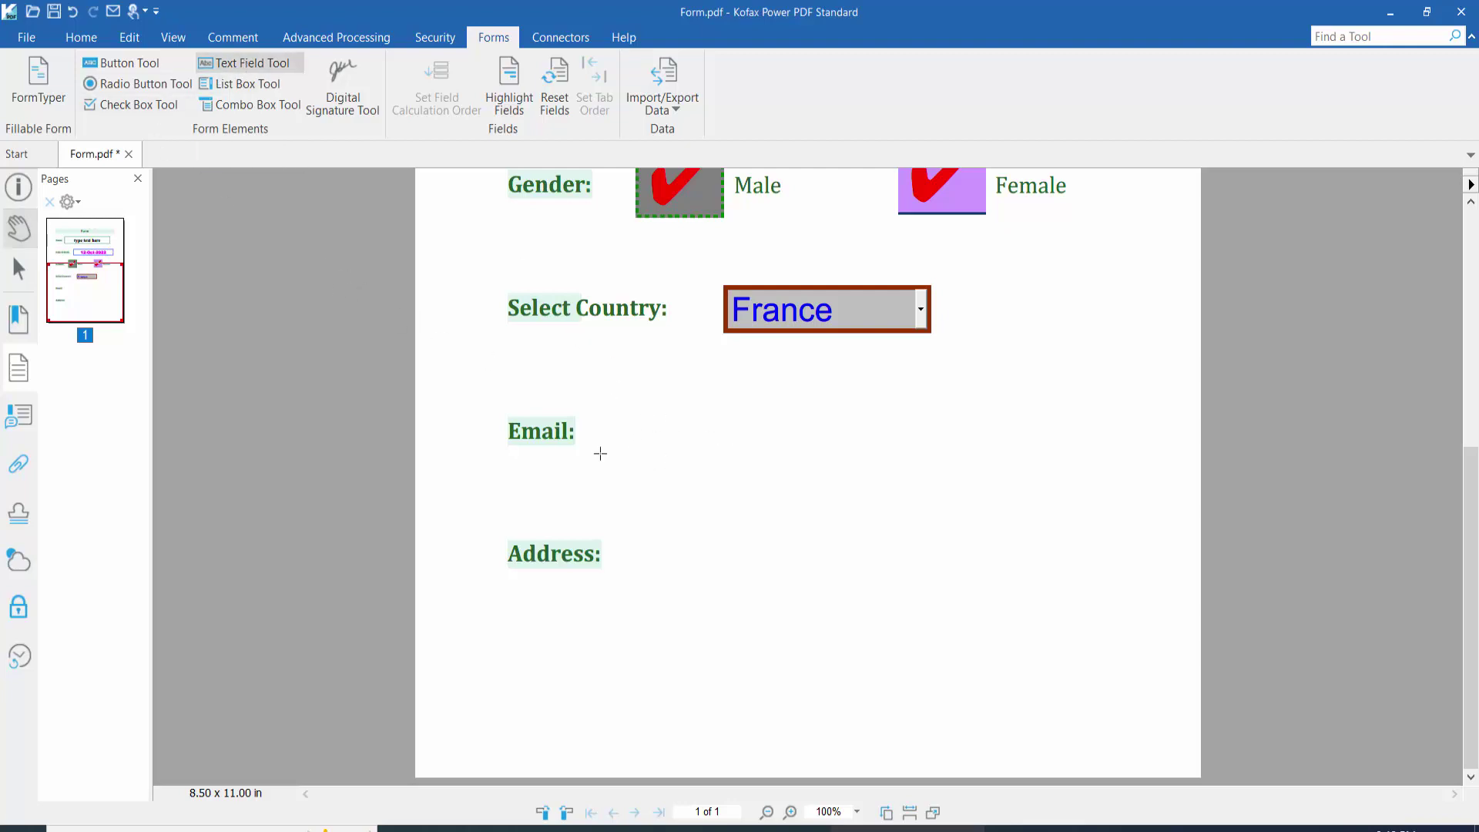
# Step: Draw a text field beside Email and open its General properties
pyautogui.moveTo(587, 402); pyautogui.dragTo(934, 455)
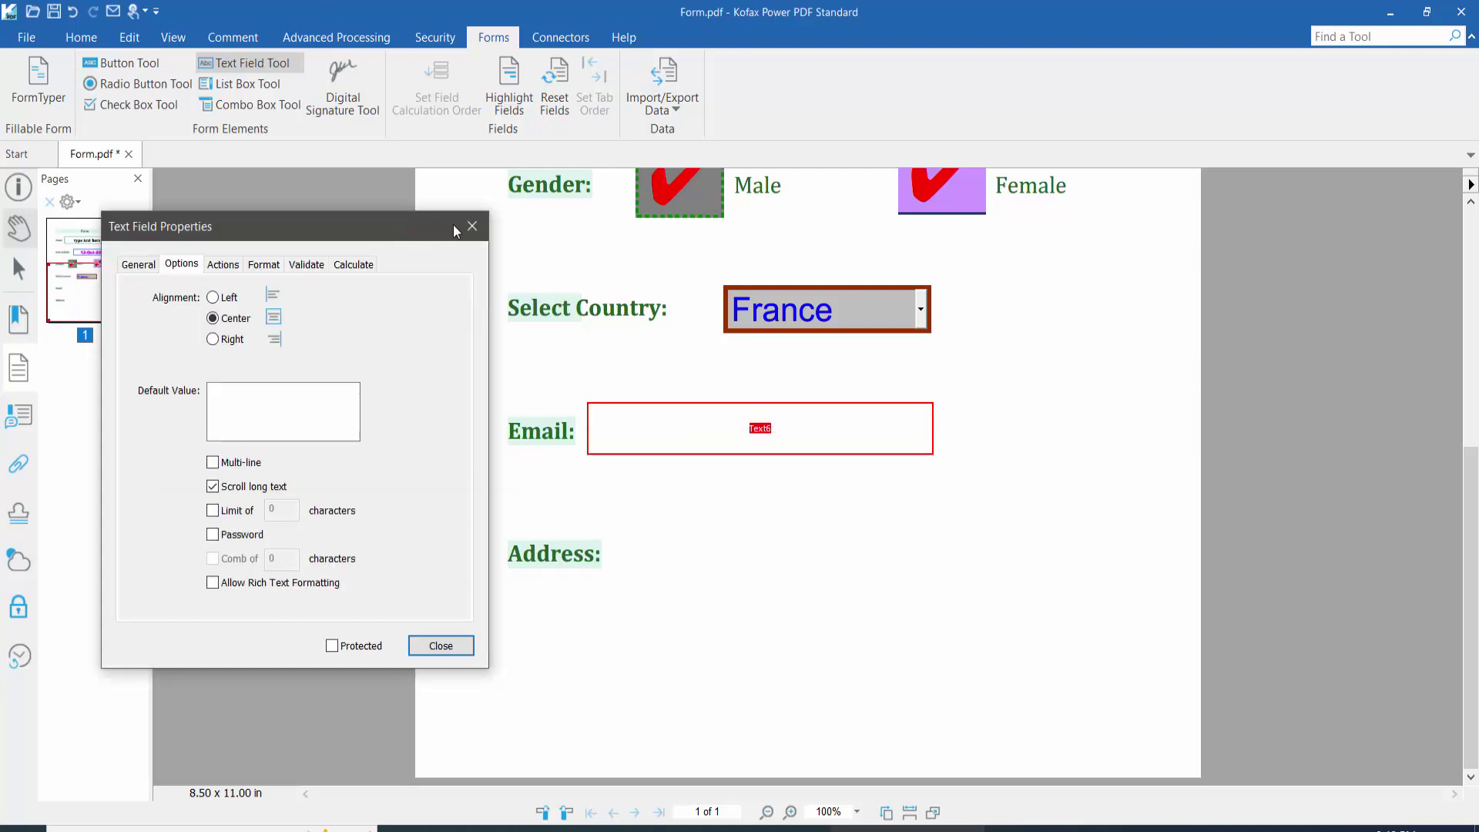
pyautogui.rightClick(787, 423)
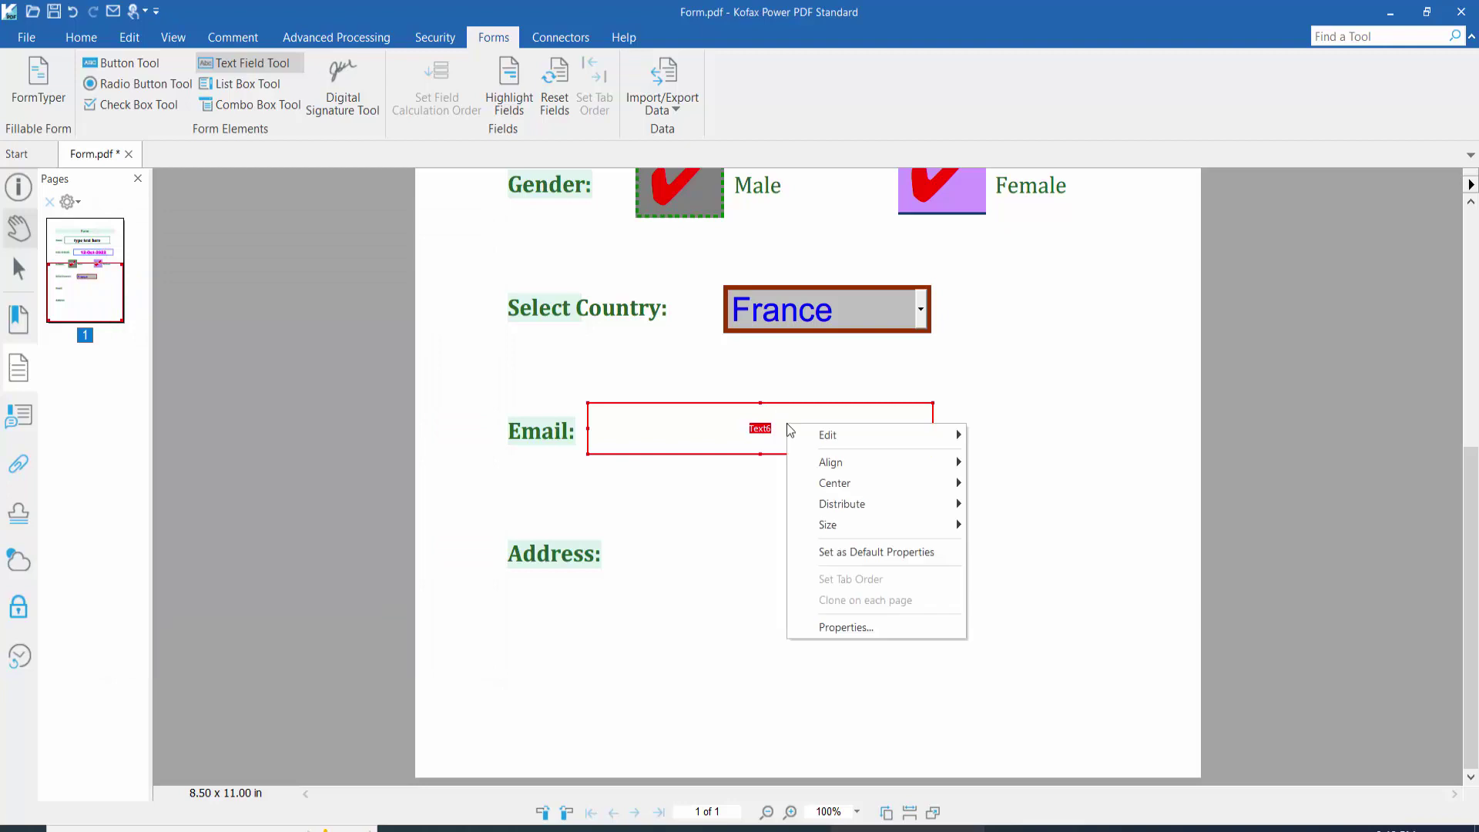
pyautogui.click(841, 626)
pyautogui.click(139, 264)
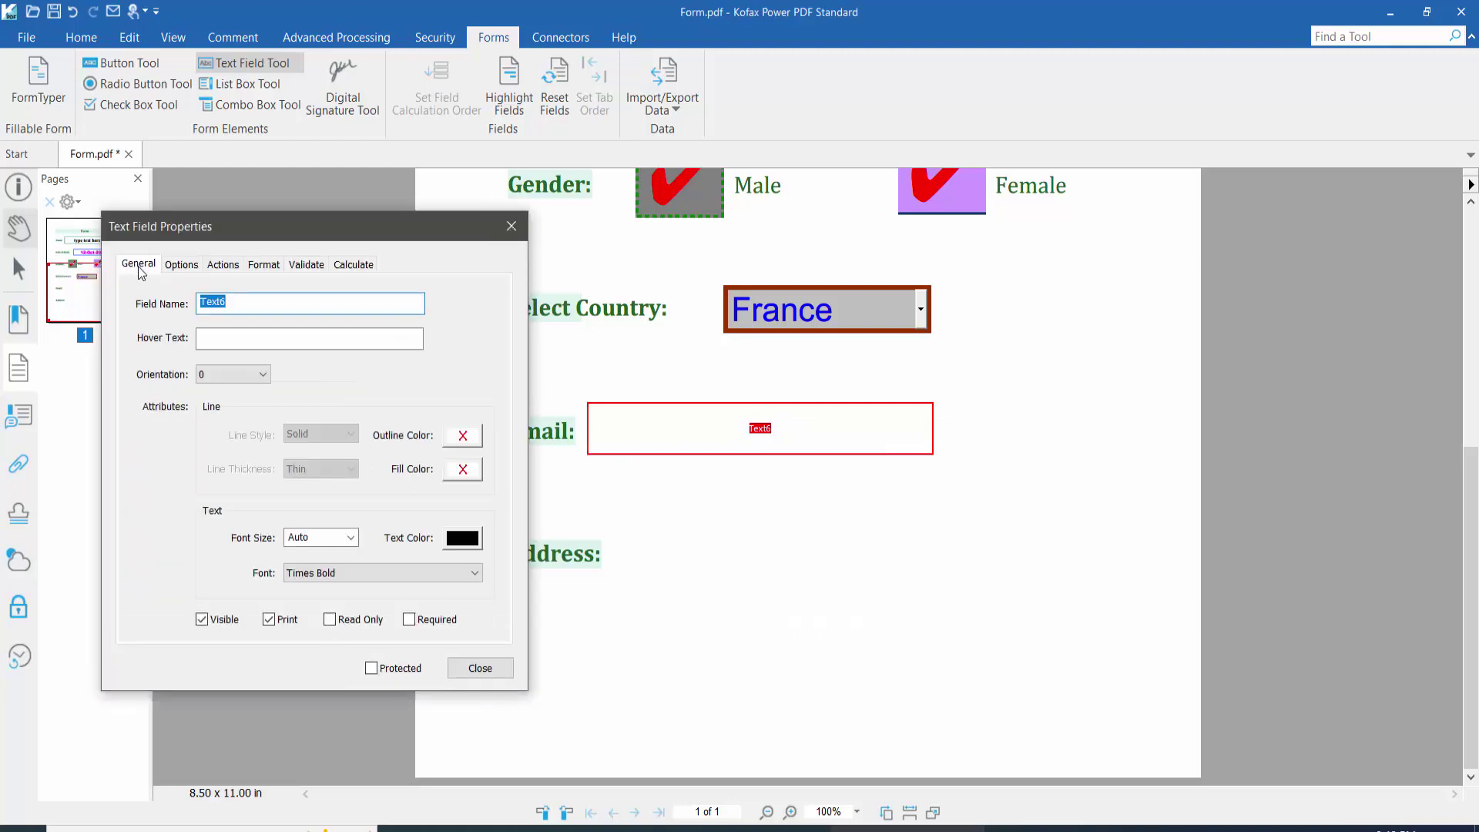
pyautogui.click(264, 303)
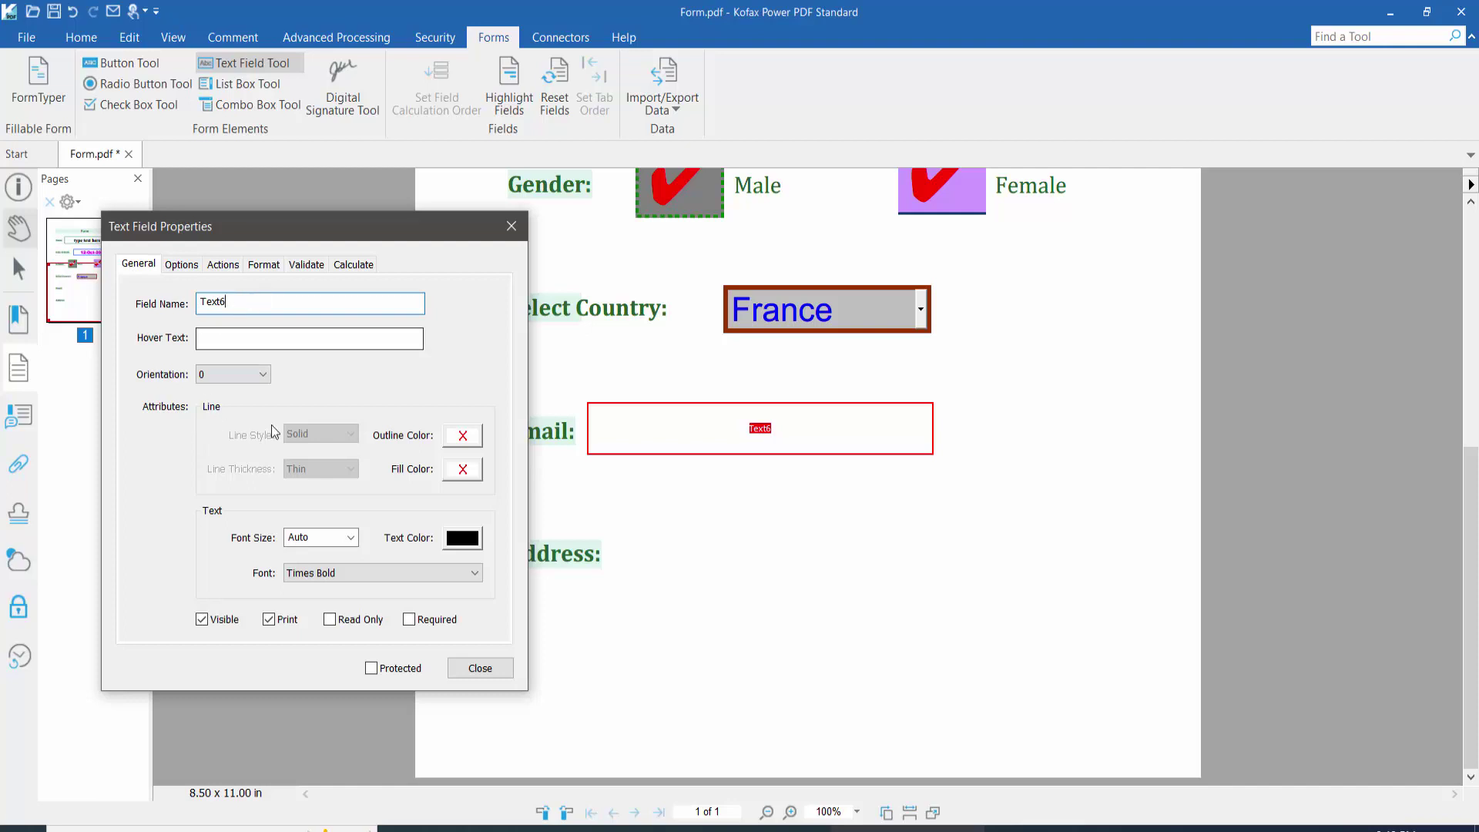
# Step: Give the Email field a red, inset, thick border and cyan fill
pyautogui.click(466, 436)
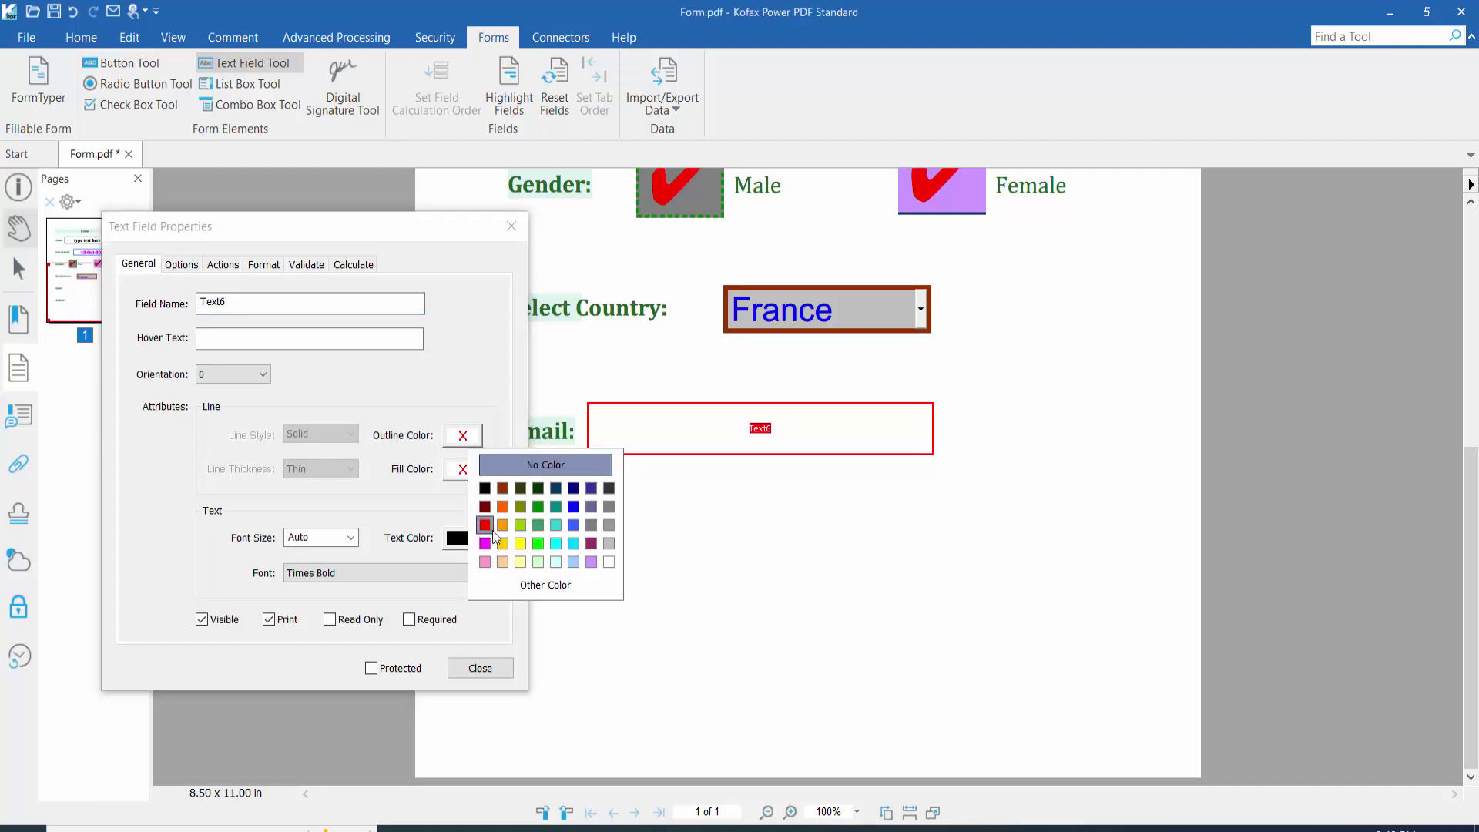
pyautogui.click(484, 525)
pyautogui.click(326, 436)
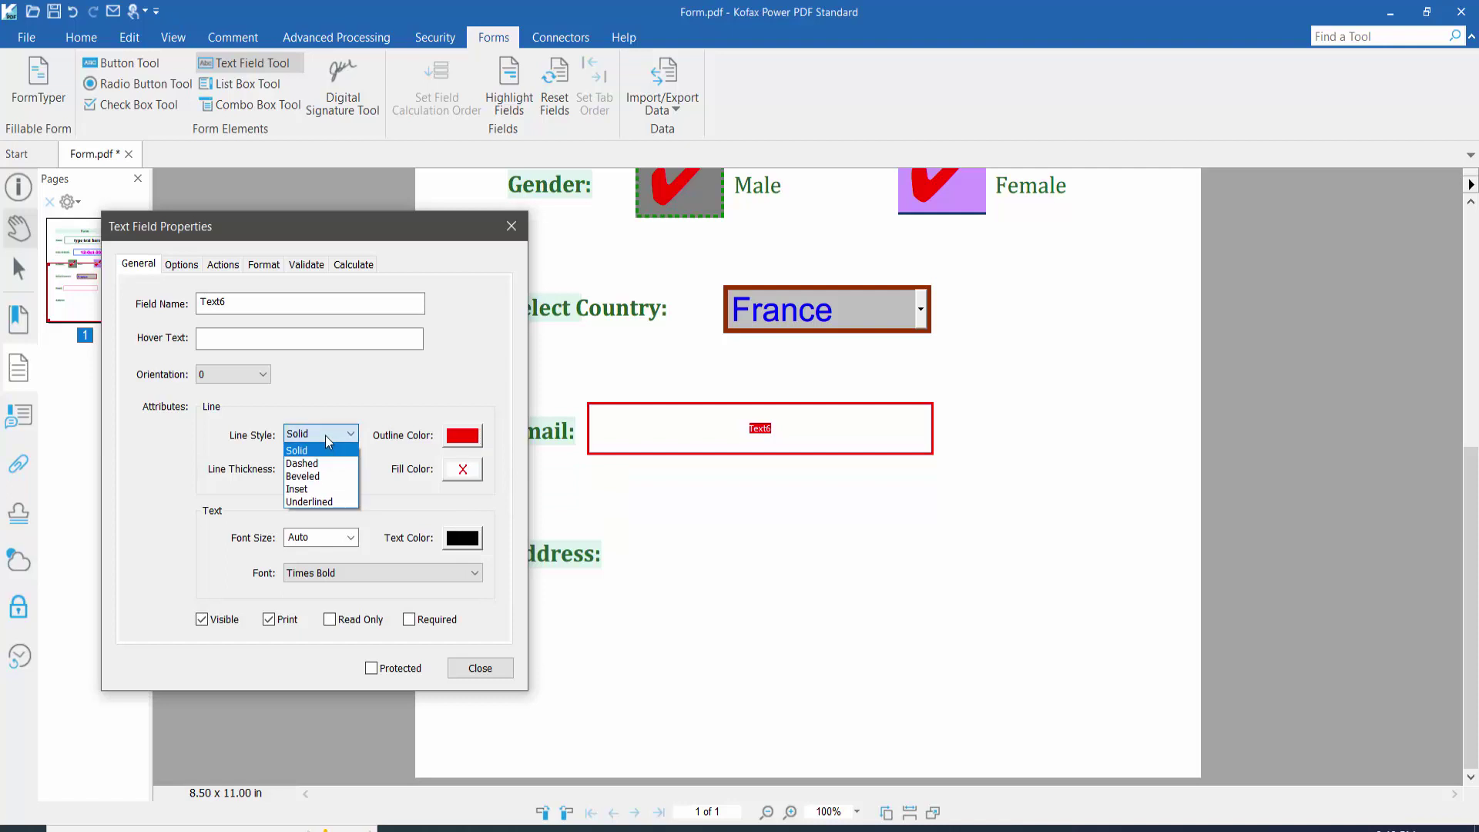
pyautogui.click(321, 486)
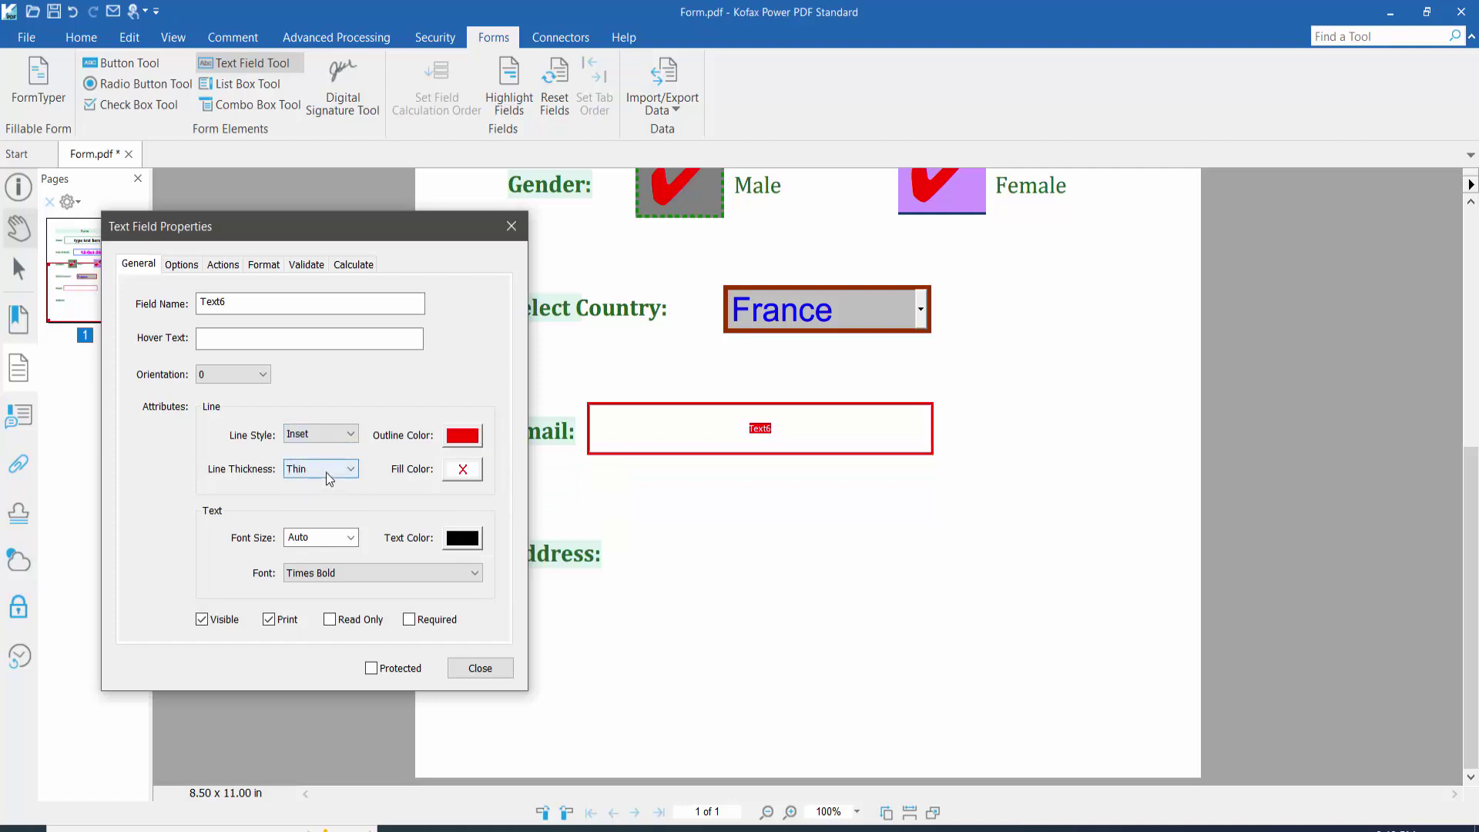
pyautogui.click(323, 472)
pyautogui.click(320, 510)
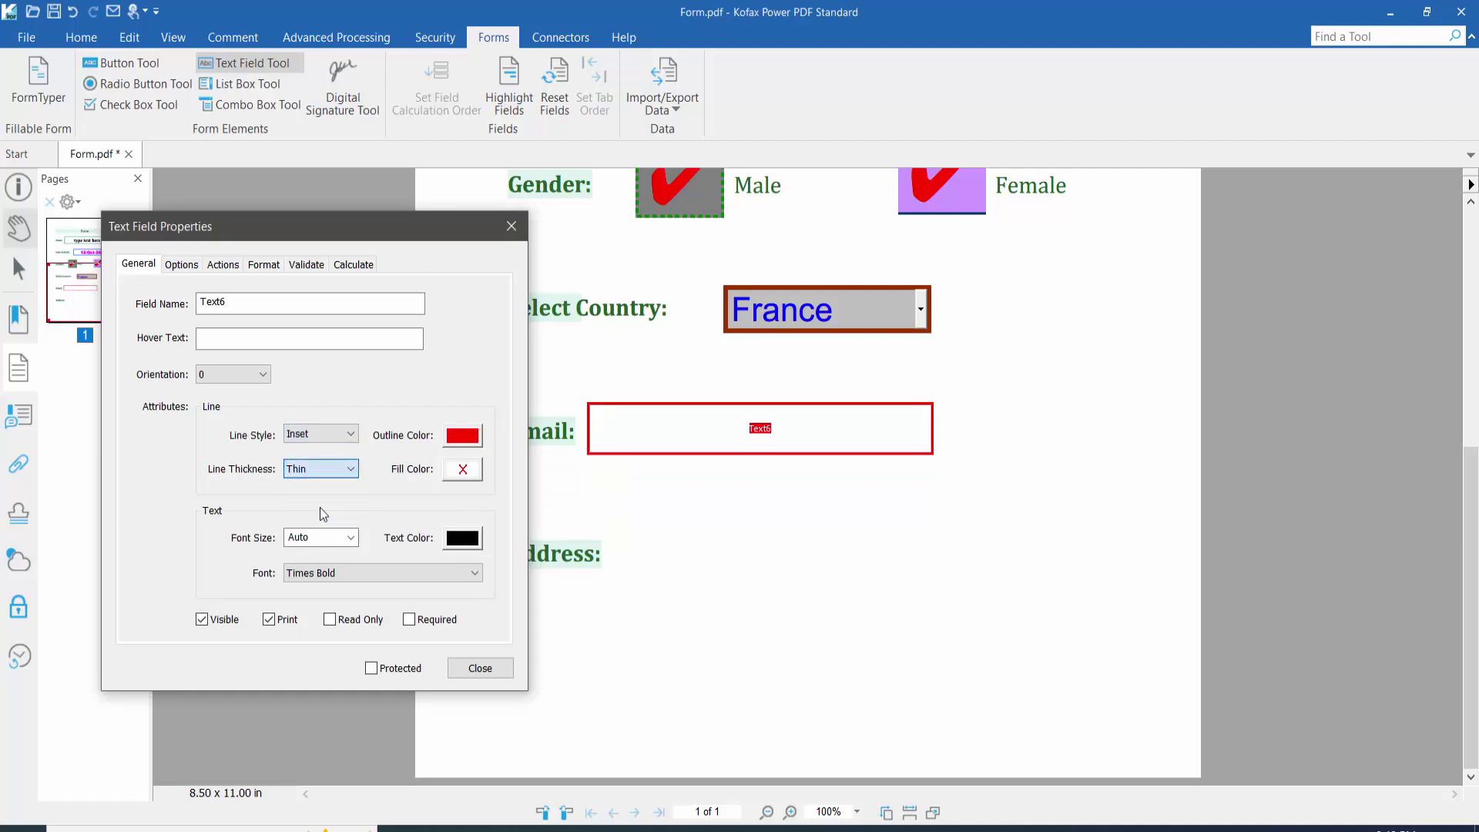
pyautogui.click(464, 473)
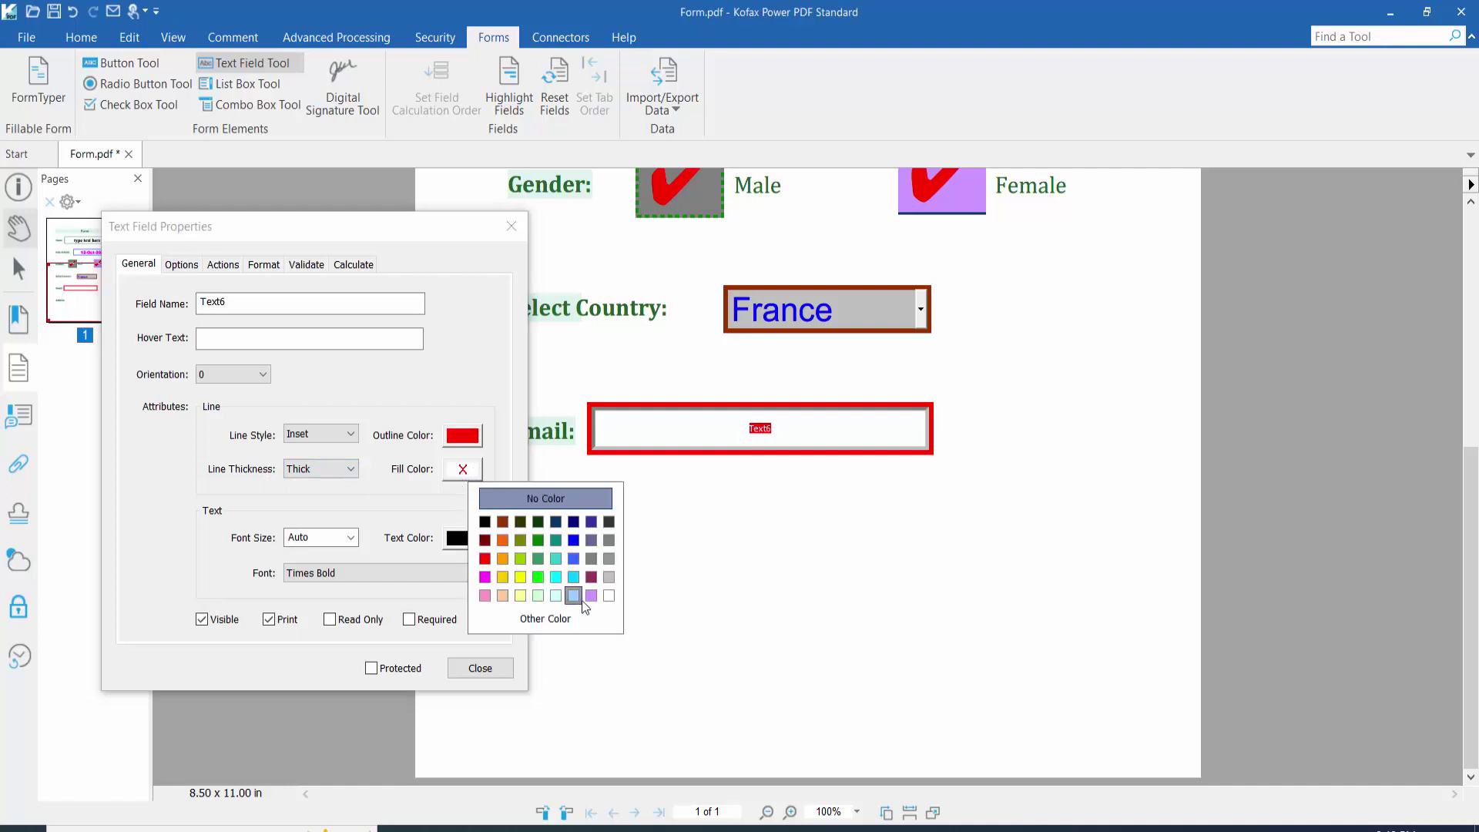
pyautogui.click(576, 578)
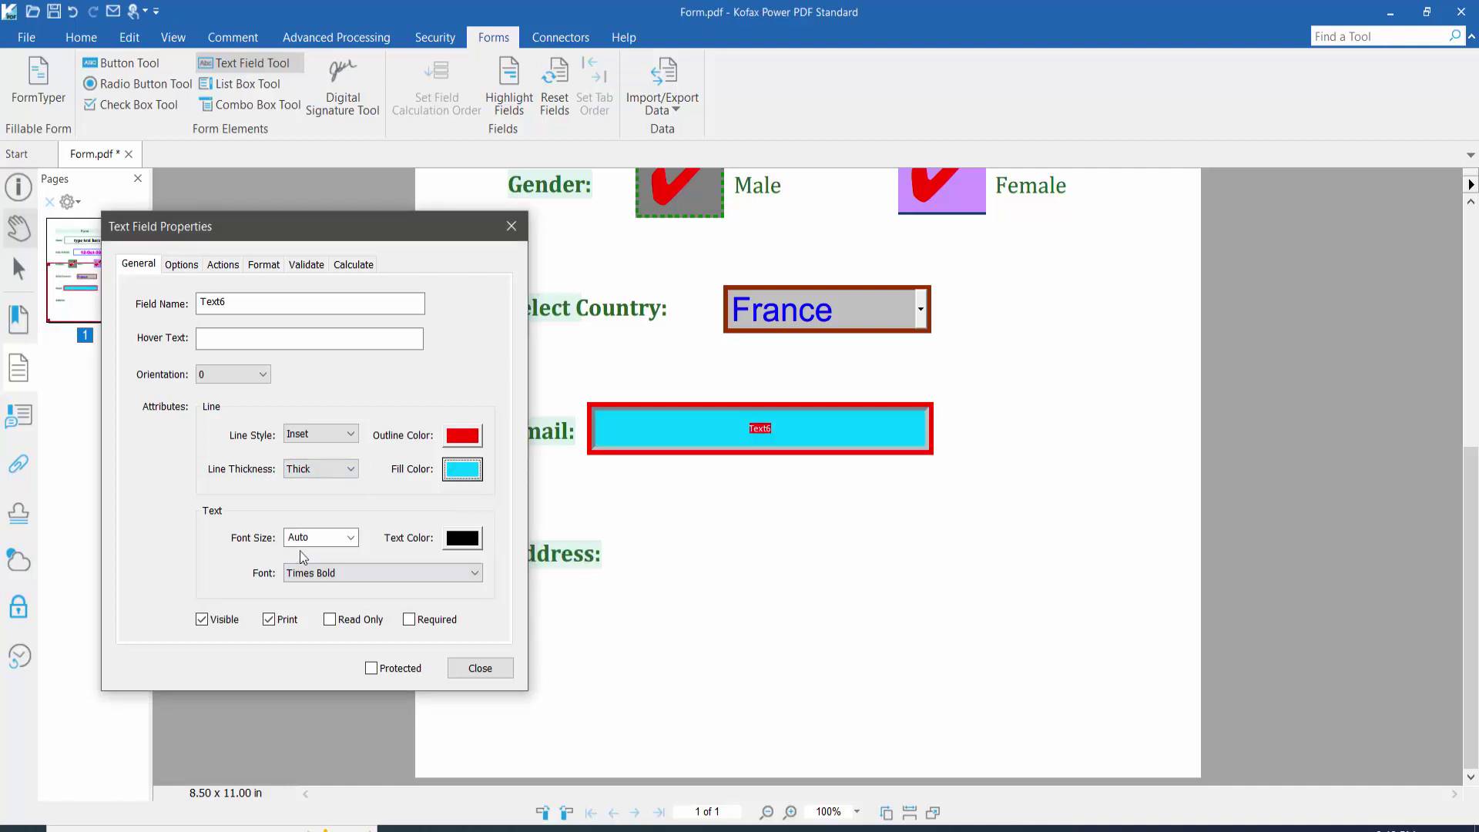
# Step: Keep Auto font size and set the Email text to green Arial Bold Italic
pyautogui.click(350, 538)
pyautogui.click(351, 538)
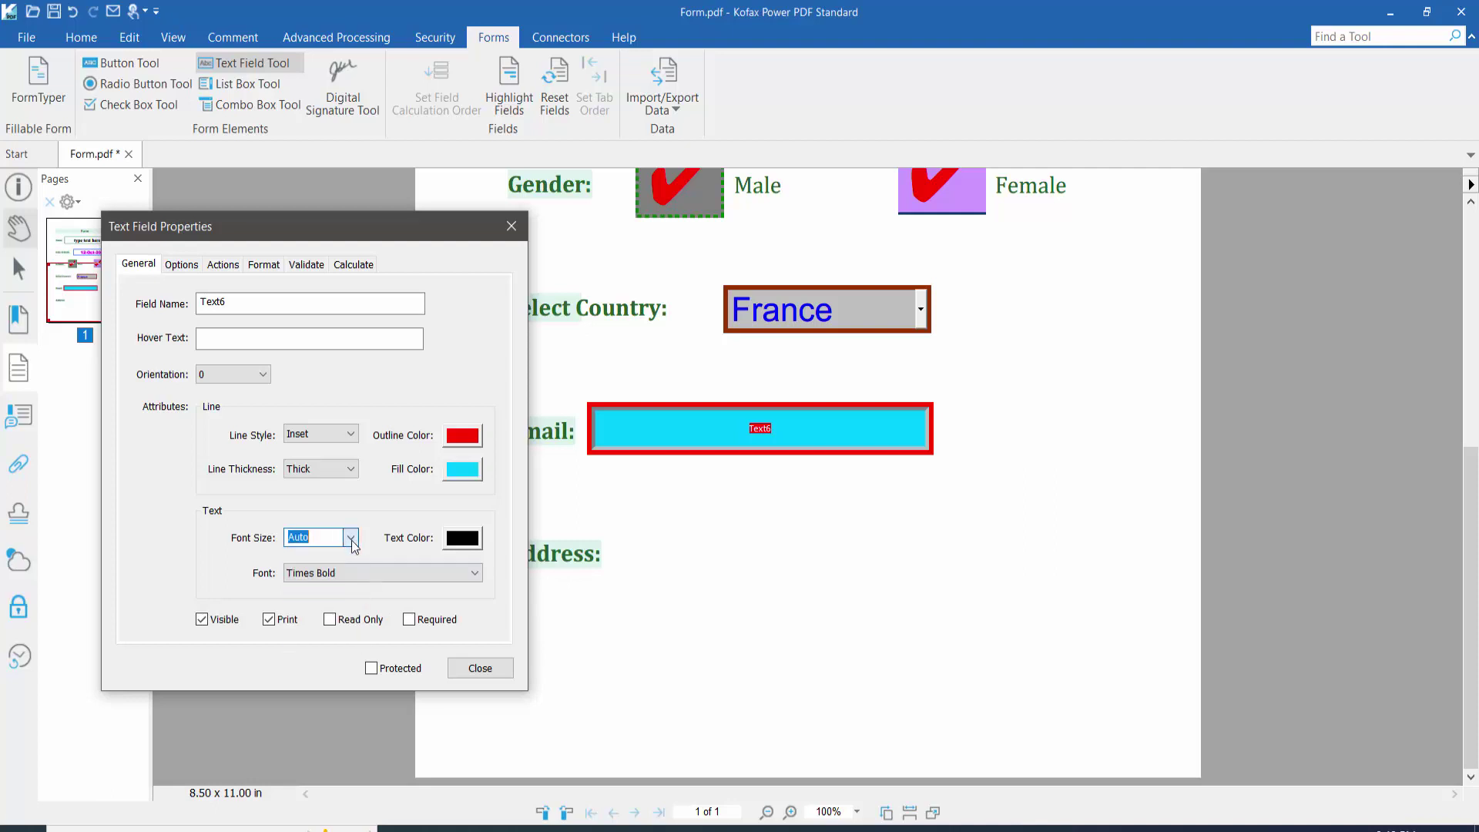
pyautogui.click(462, 538)
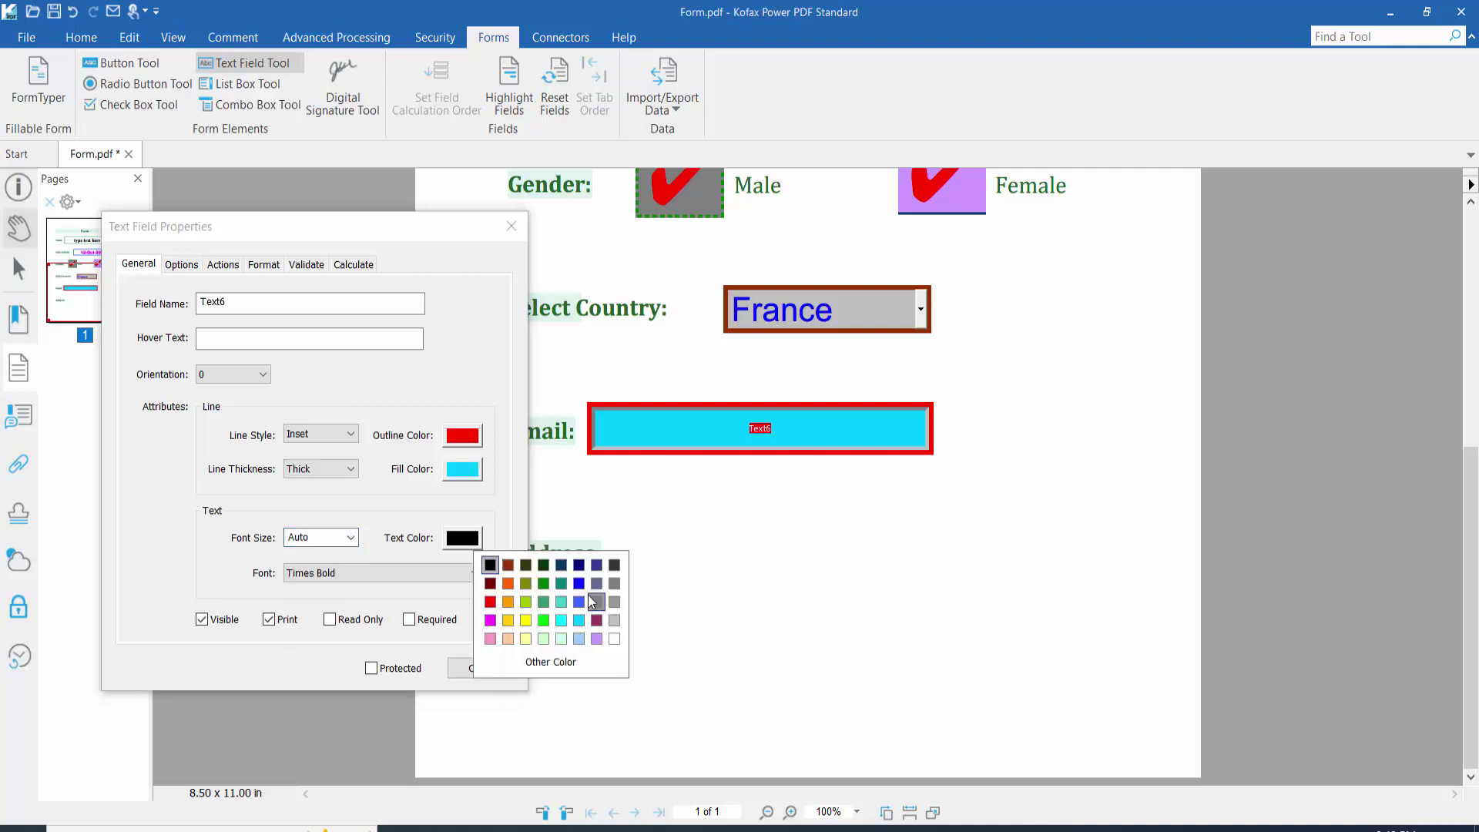
pyautogui.click(543, 583)
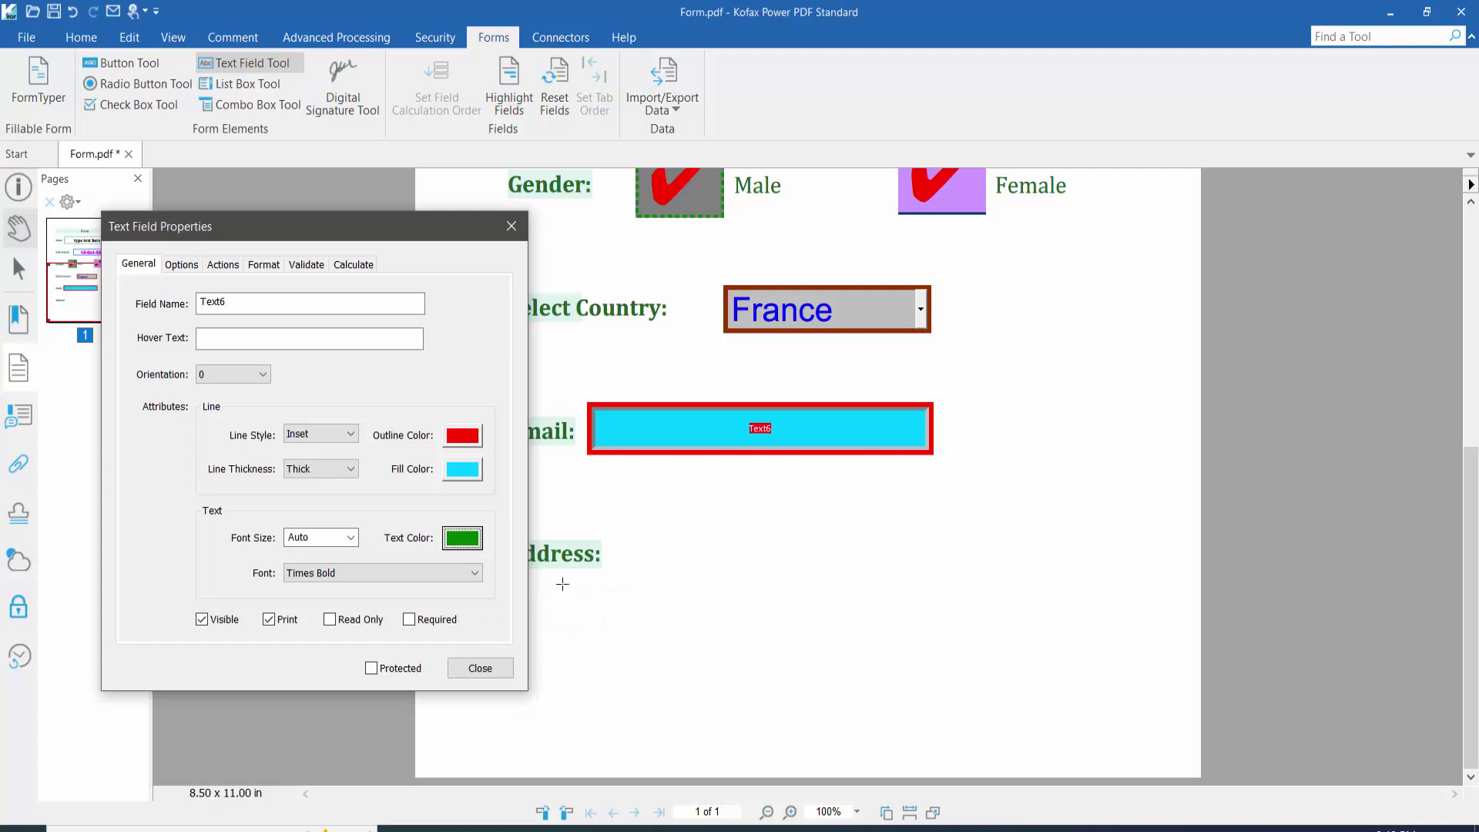
pyautogui.click(420, 576)
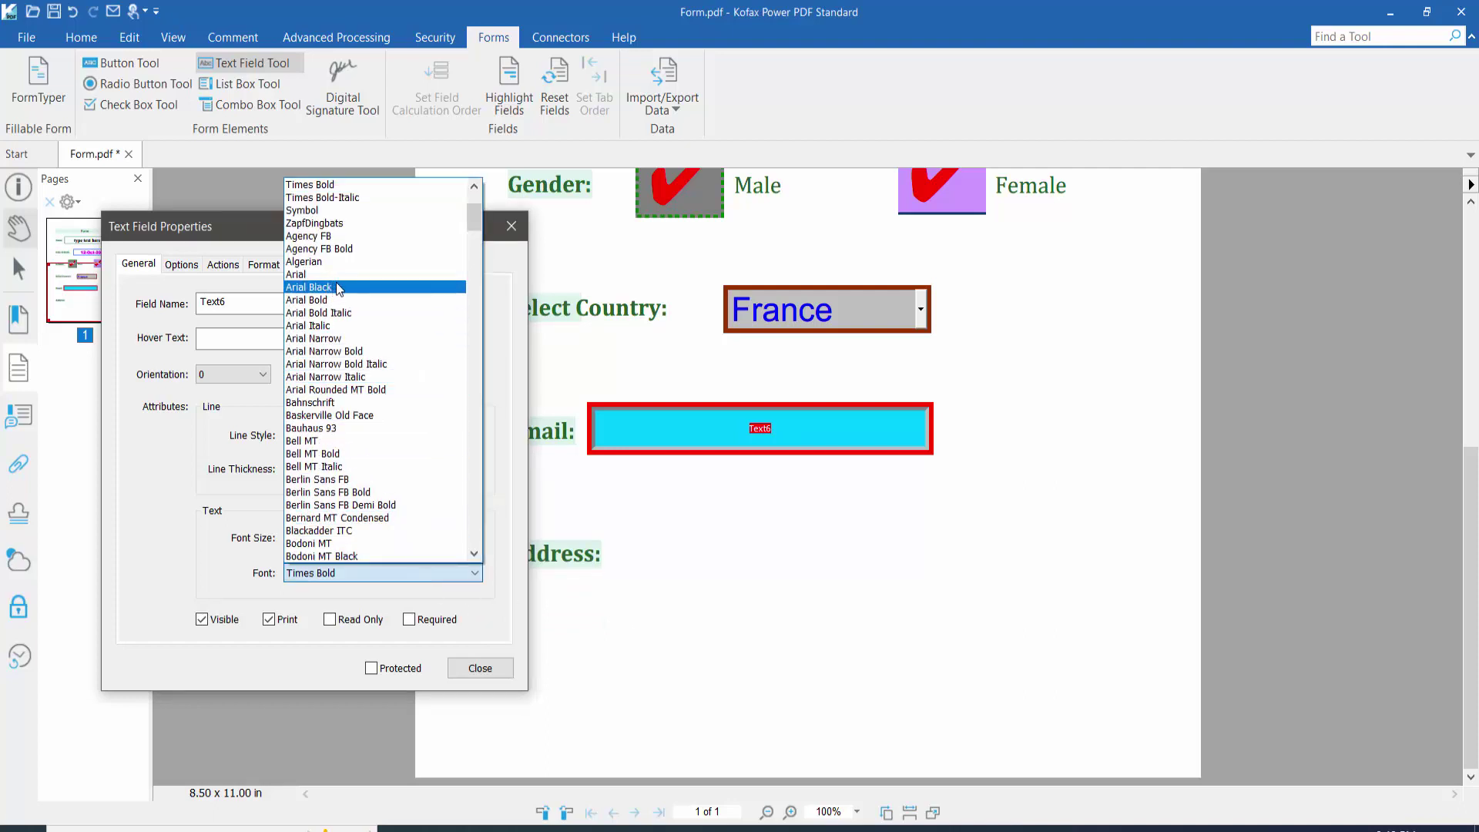
pyautogui.click(339, 312)
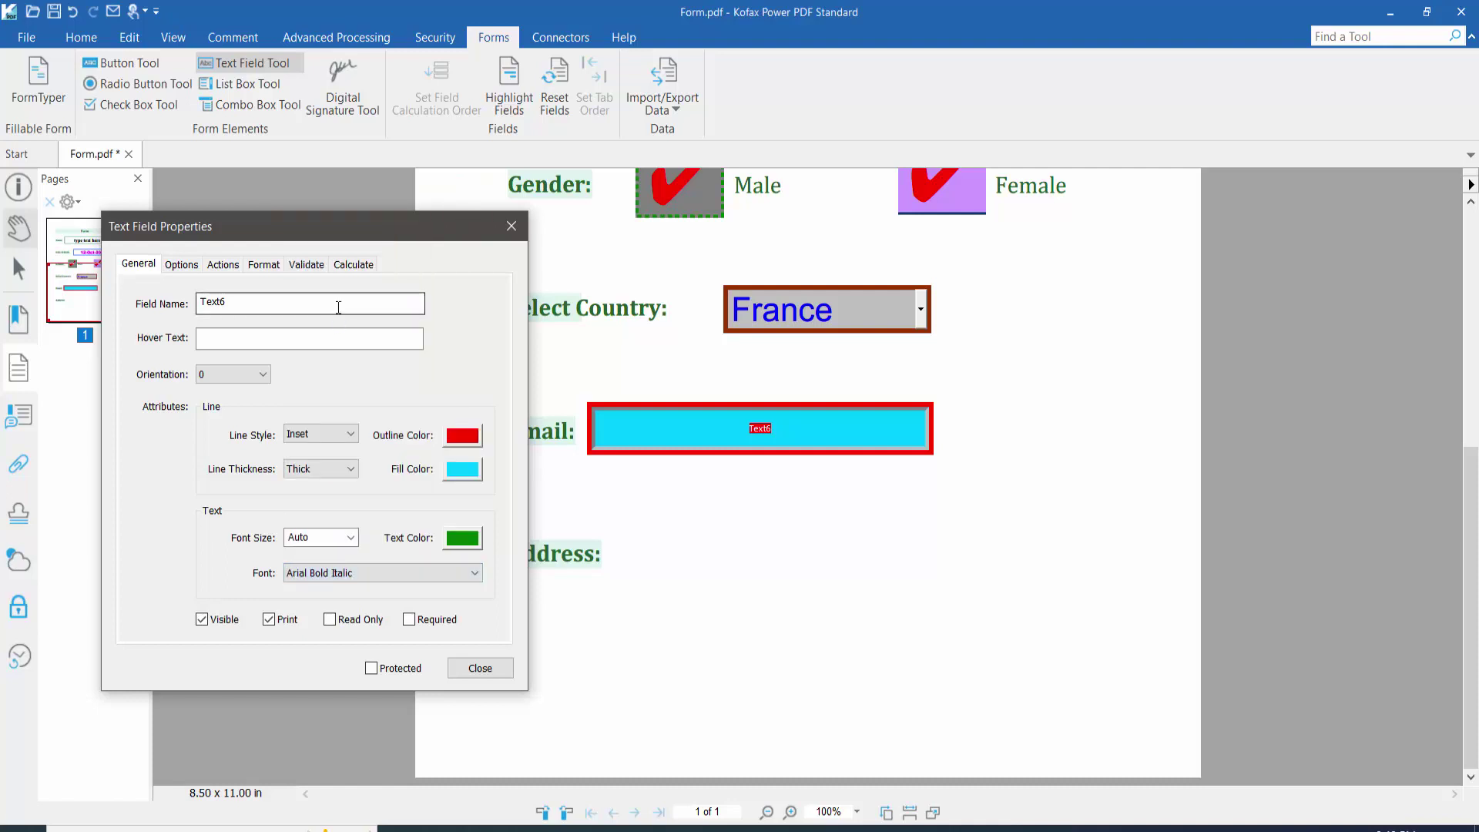
pyautogui.click(181, 264)
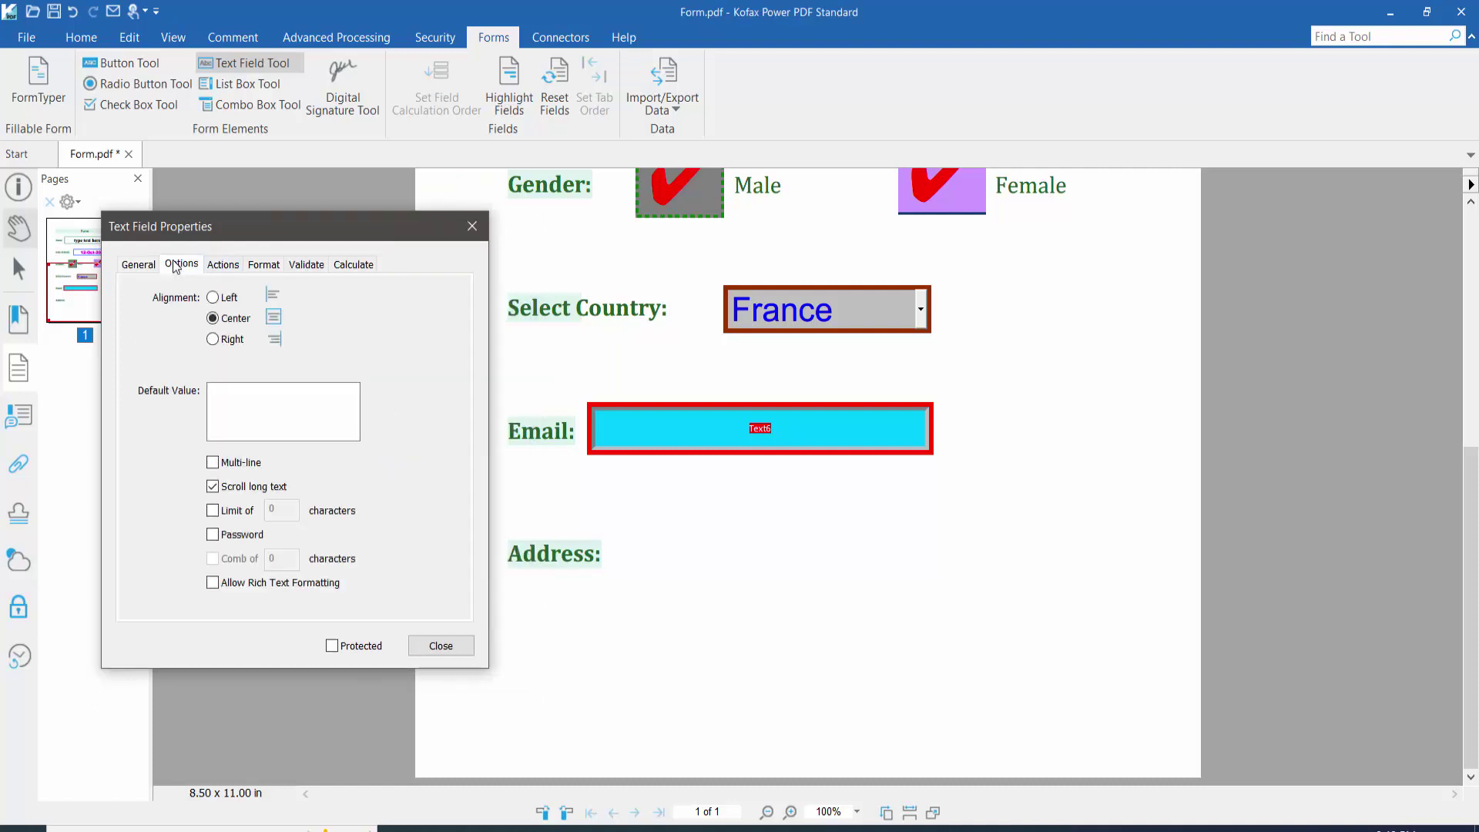
# Step: Left-align the Email field text, leave its format at None, and close properties
pyautogui.click(212, 297)
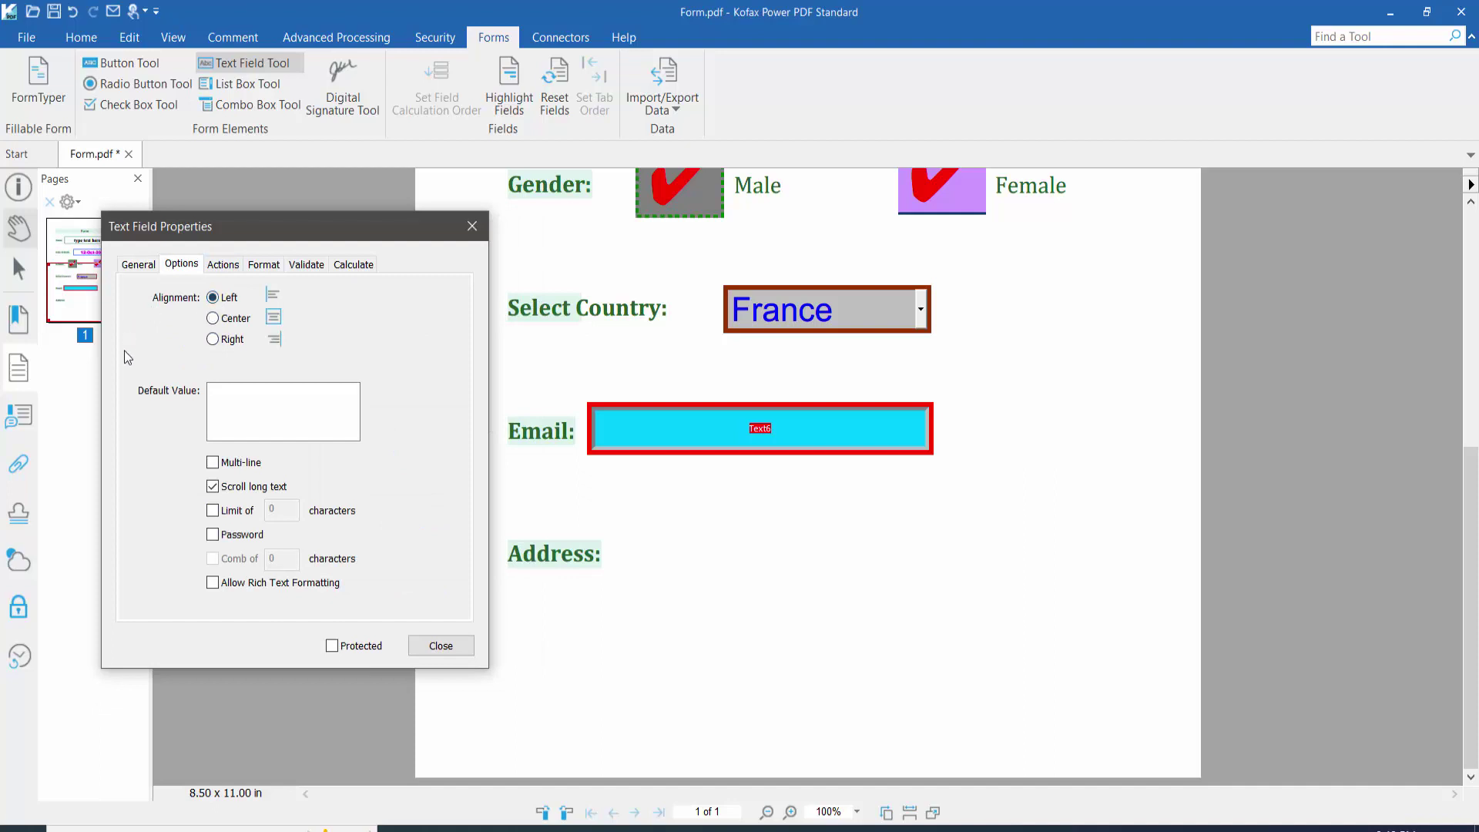
pyautogui.click(224, 264)
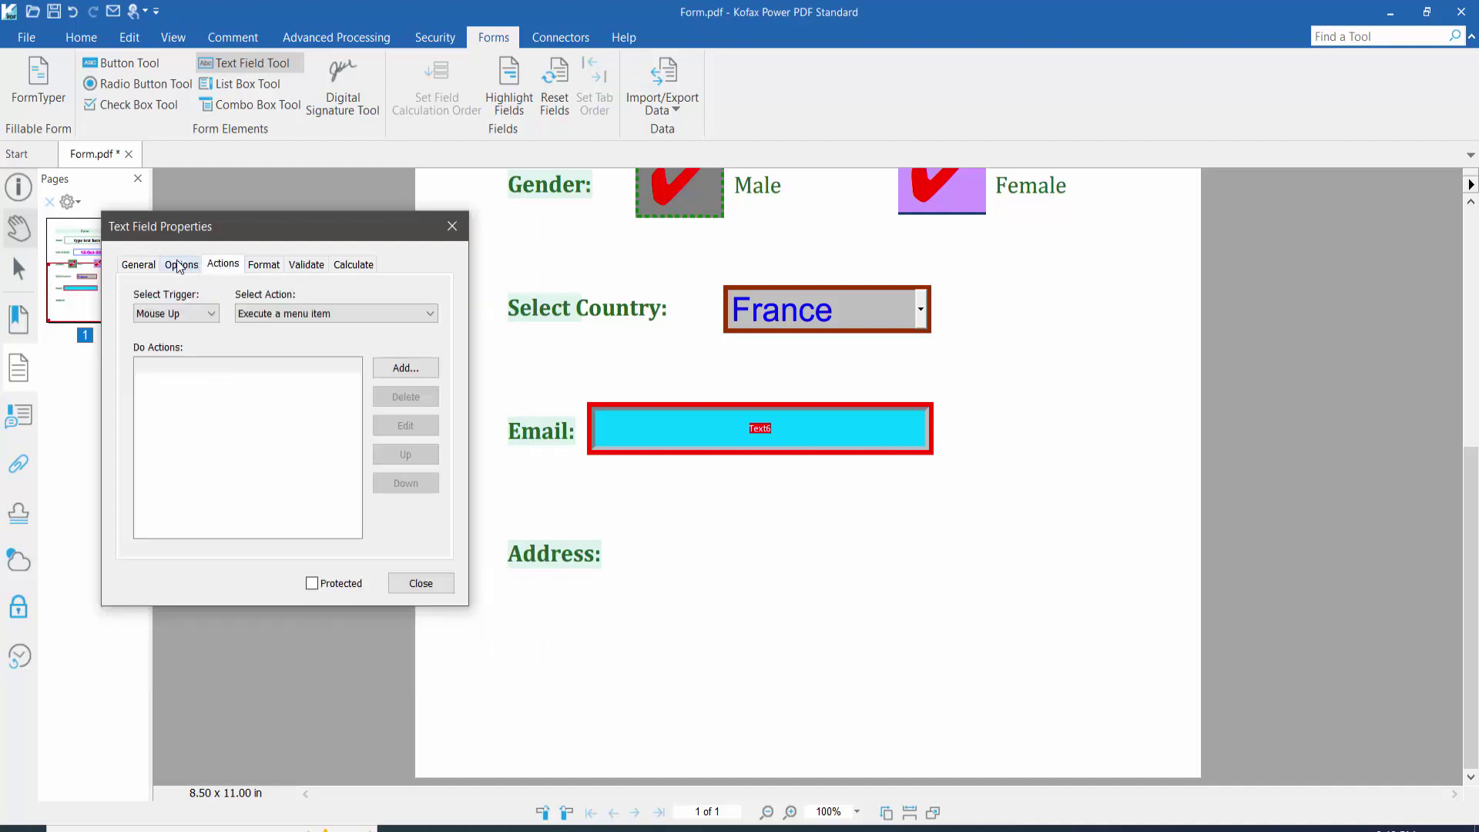
pyautogui.click(261, 264)
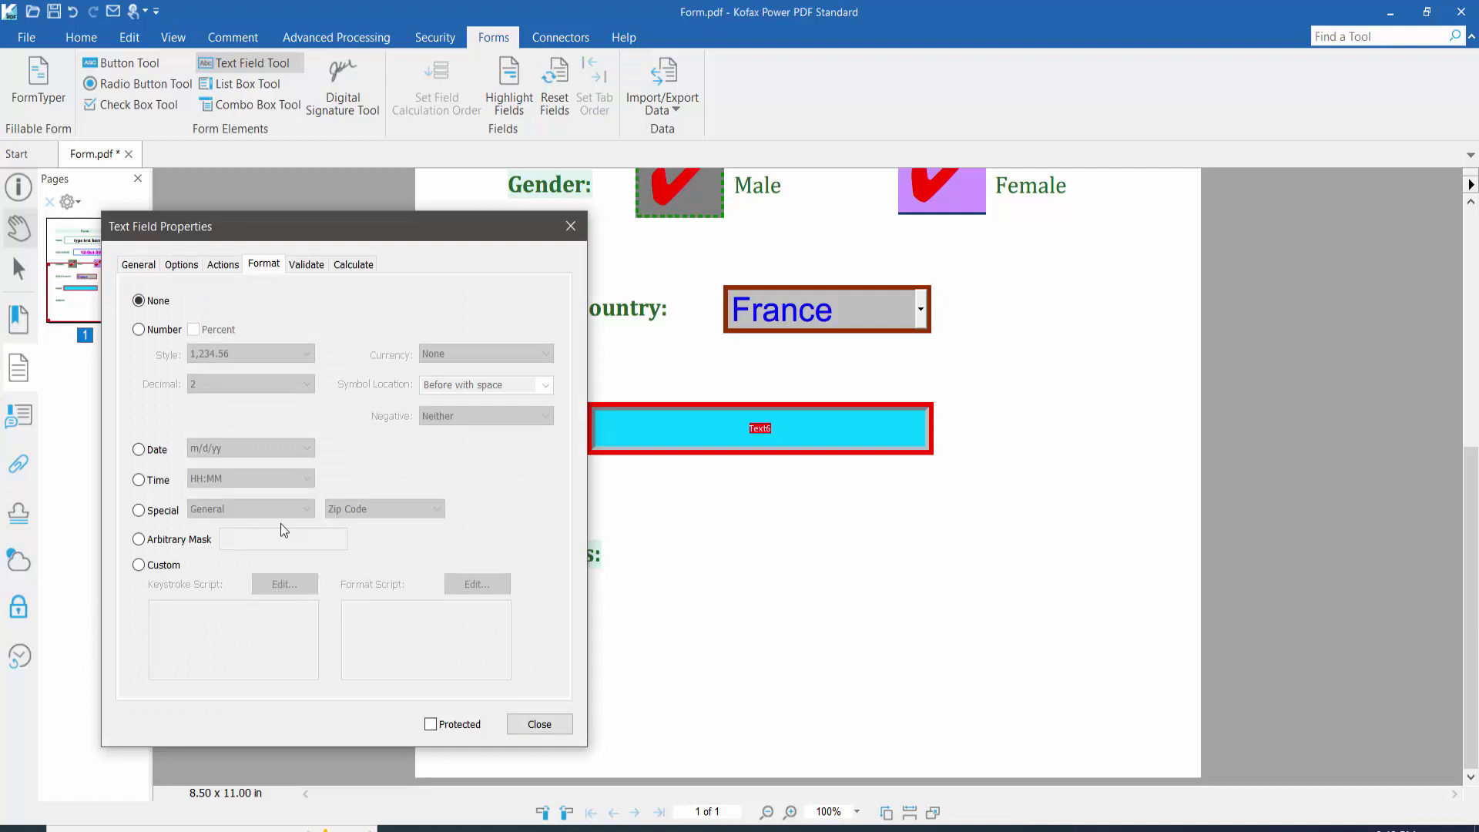
pyautogui.click(141, 511)
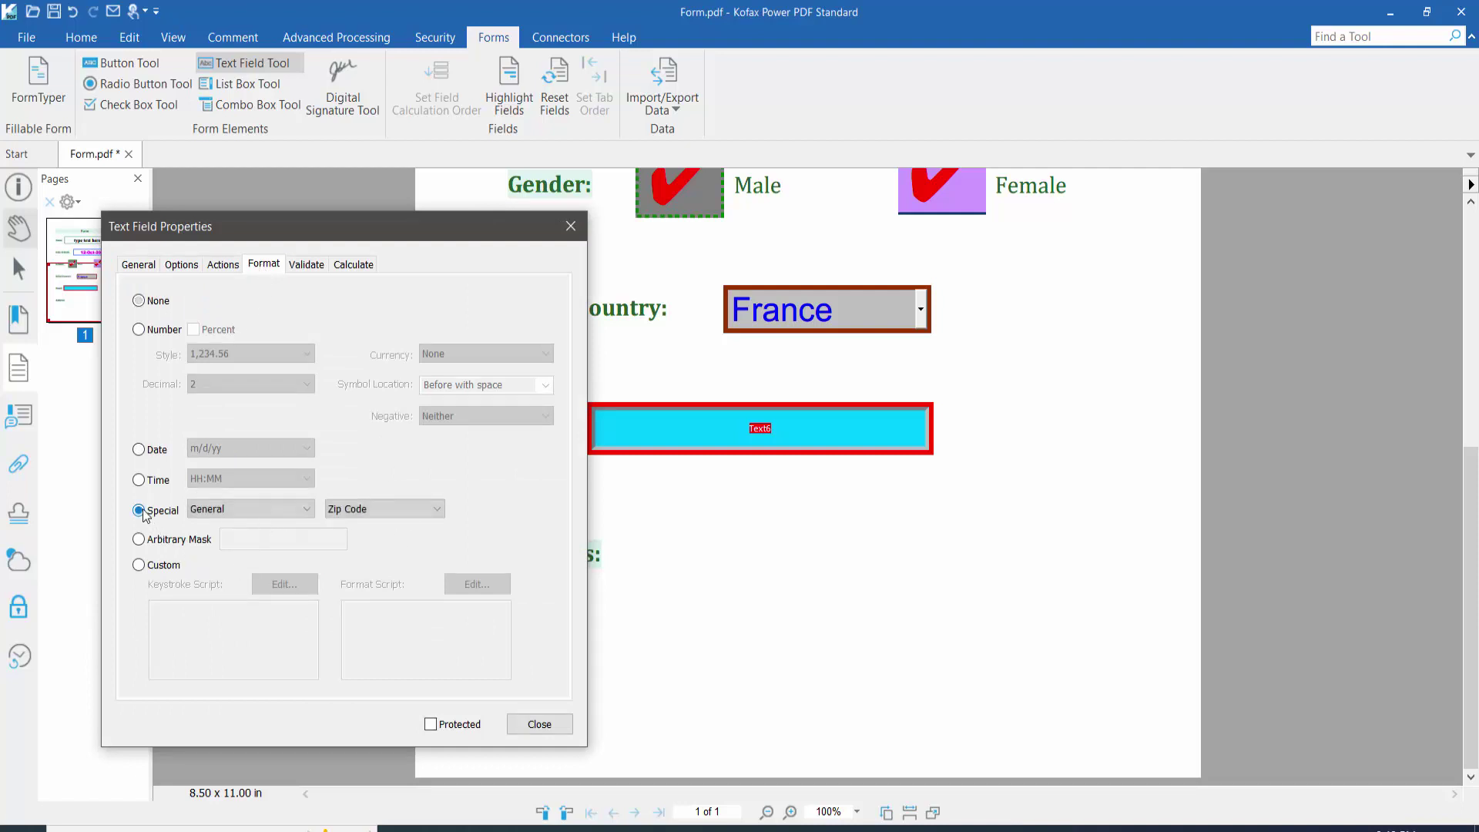
pyautogui.click(405, 510)
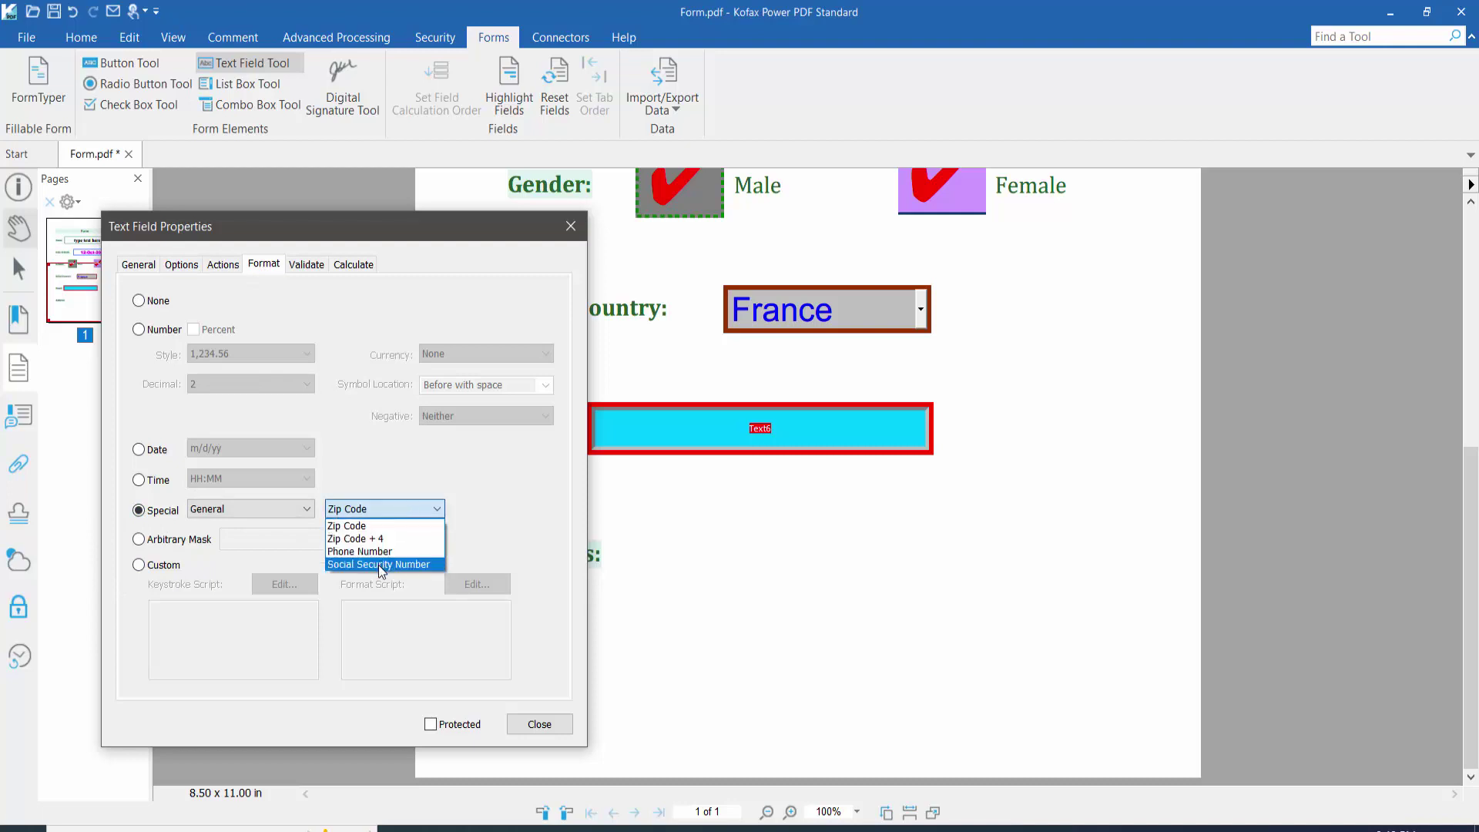
pyautogui.click(145, 491)
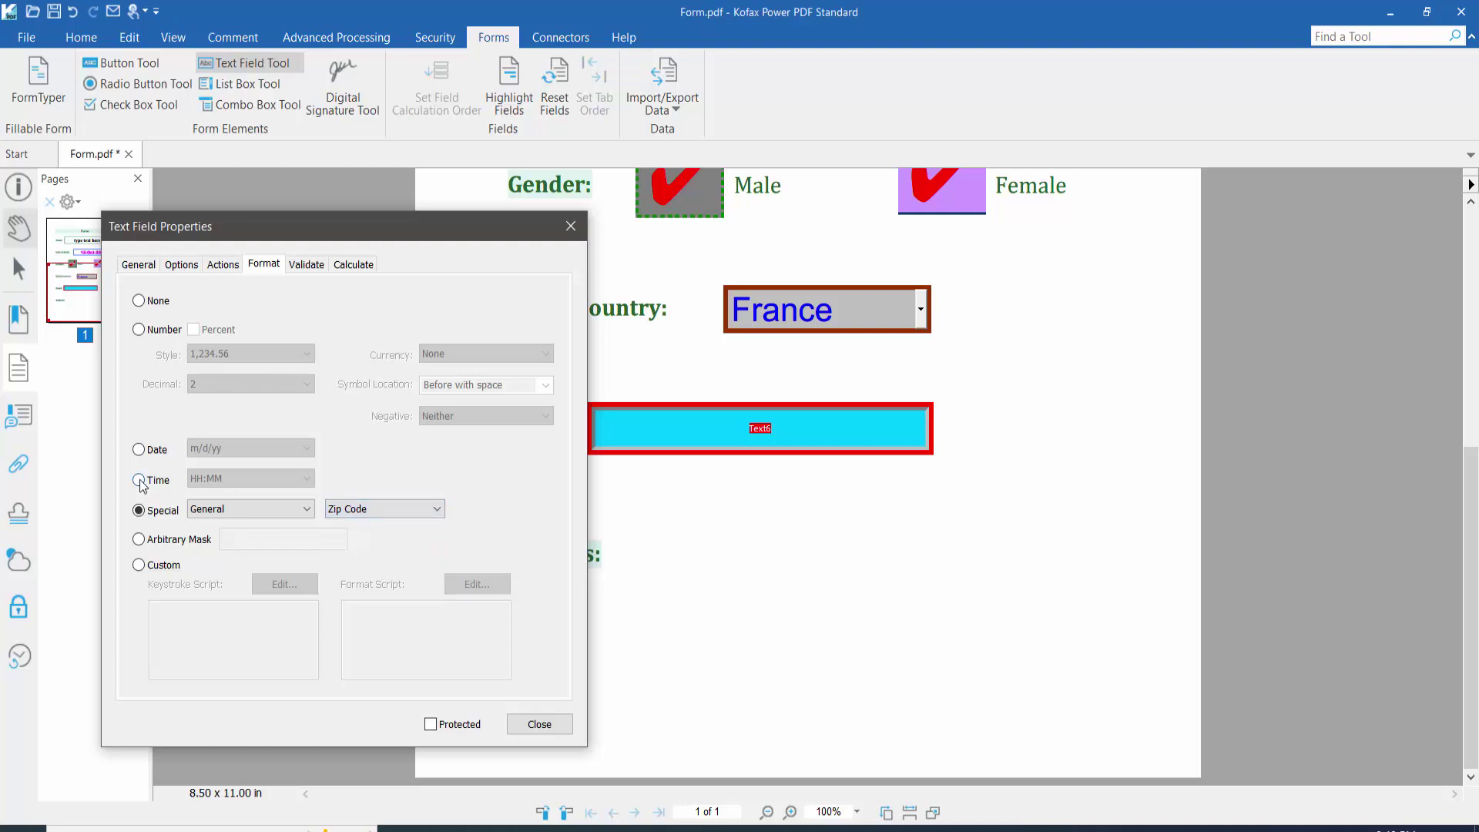
pyautogui.click(139, 565)
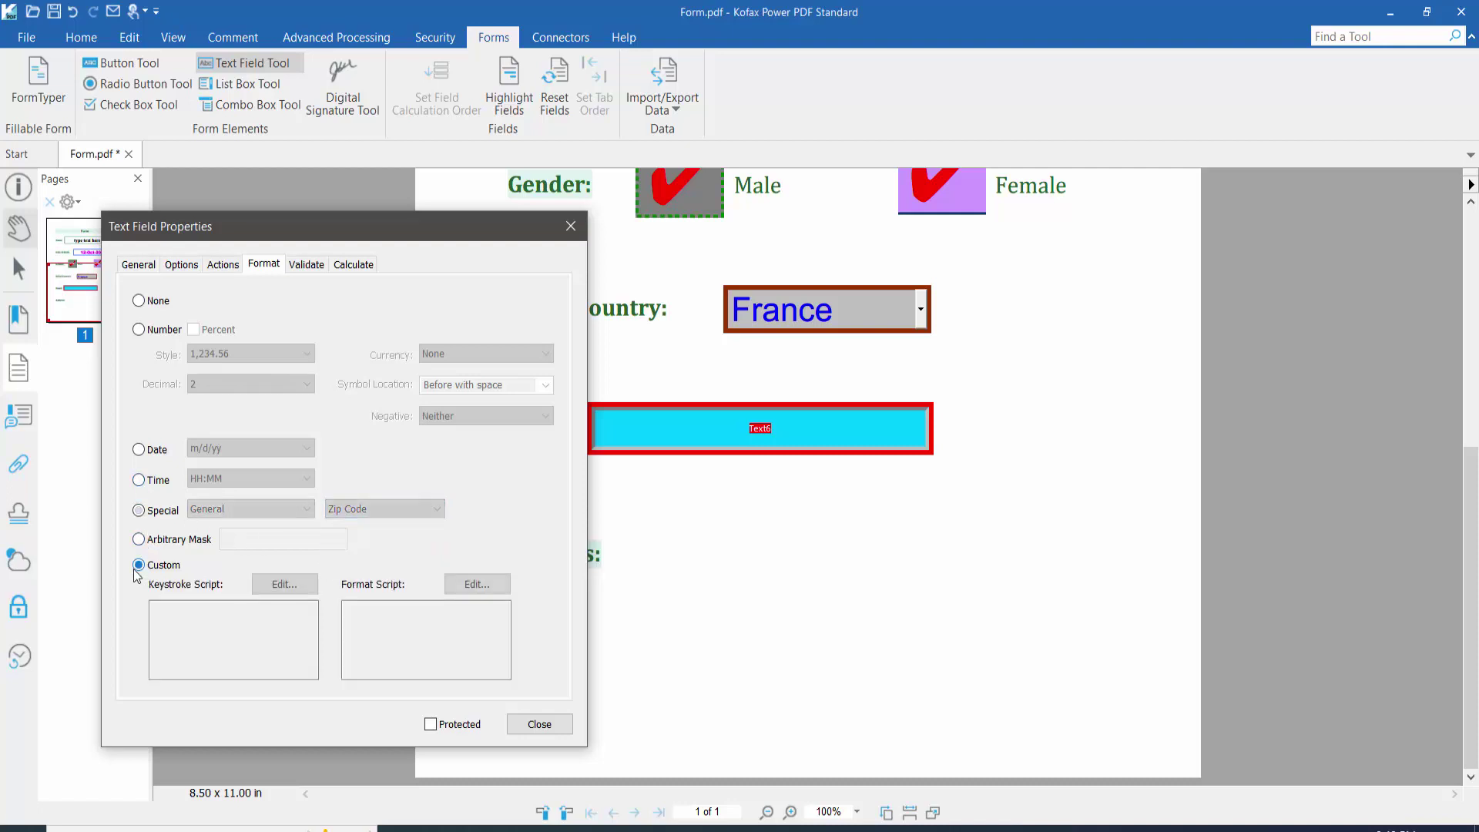
pyautogui.click(139, 300)
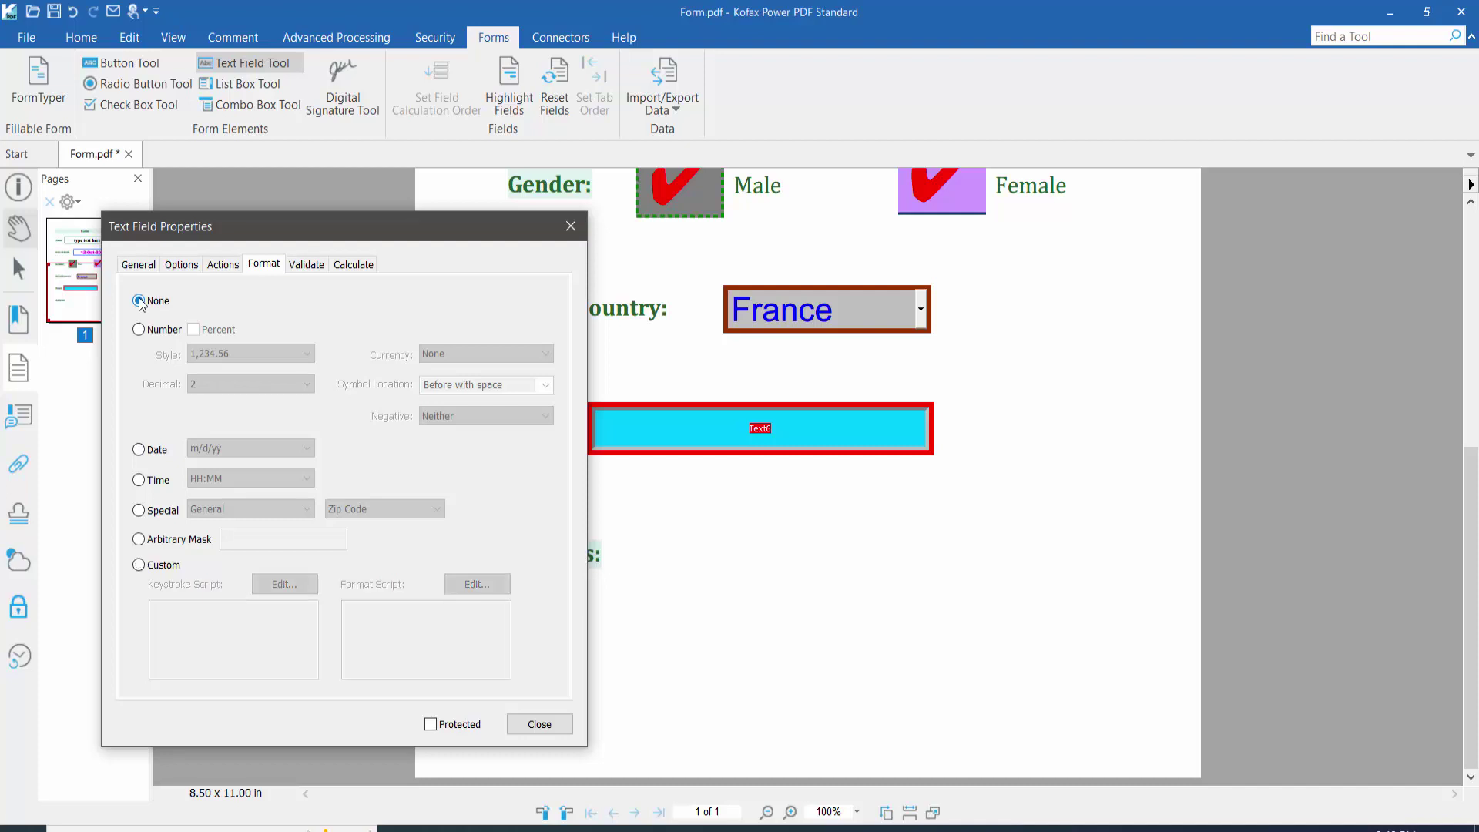
pyautogui.click(556, 729)
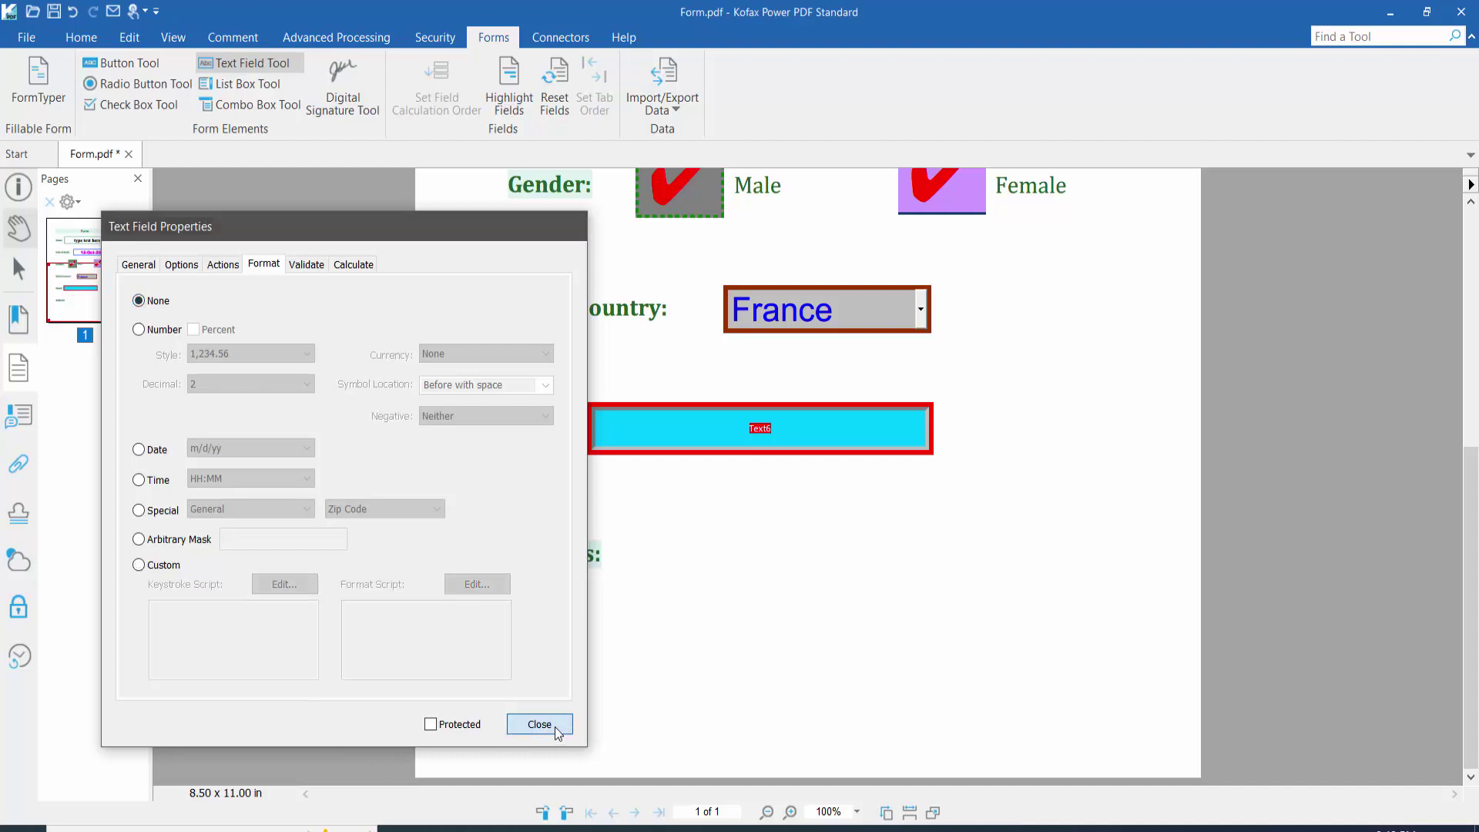
pyautogui.click(16, 230)
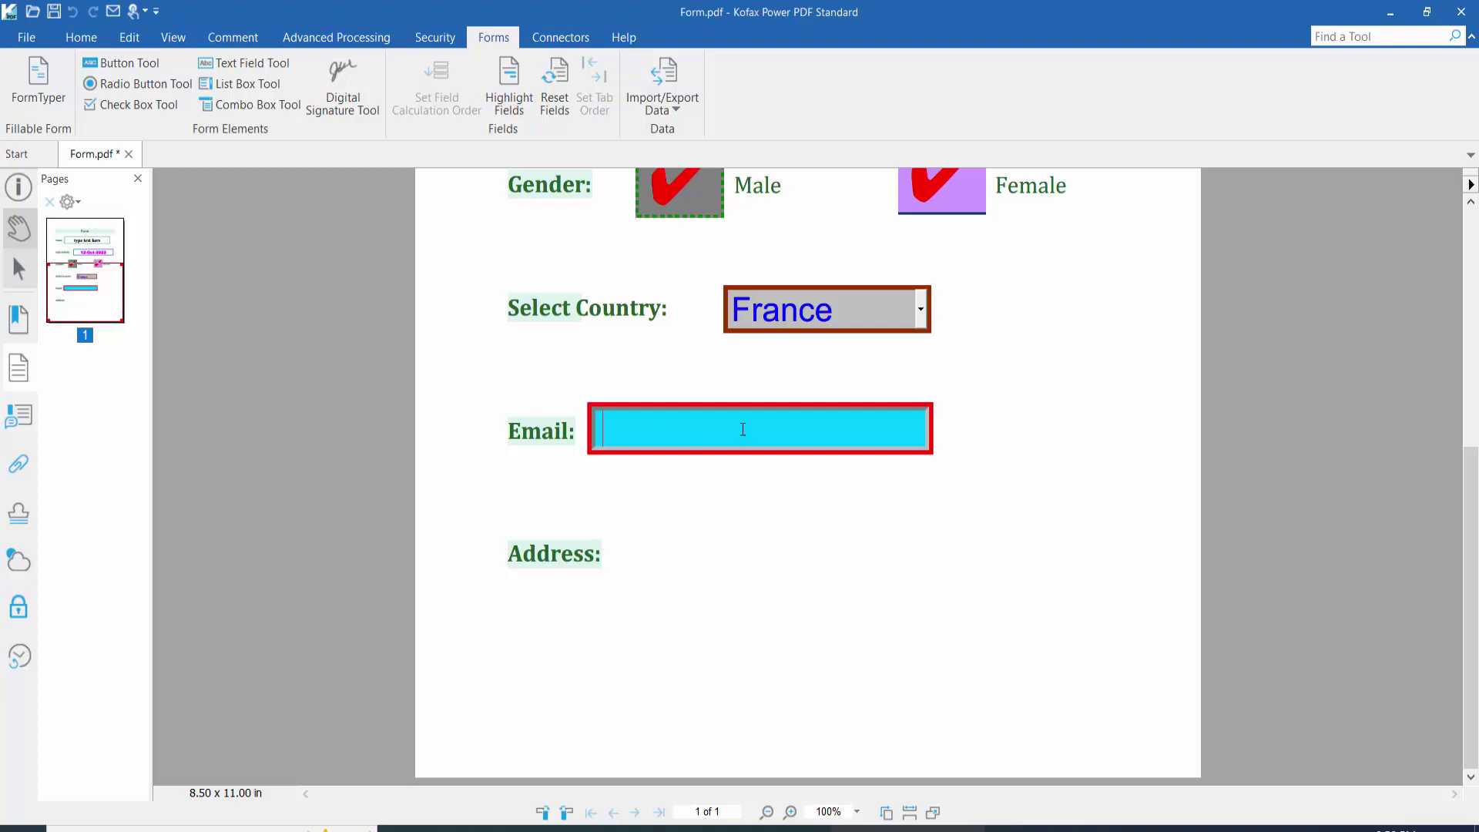
pyautogui.write('@gam')
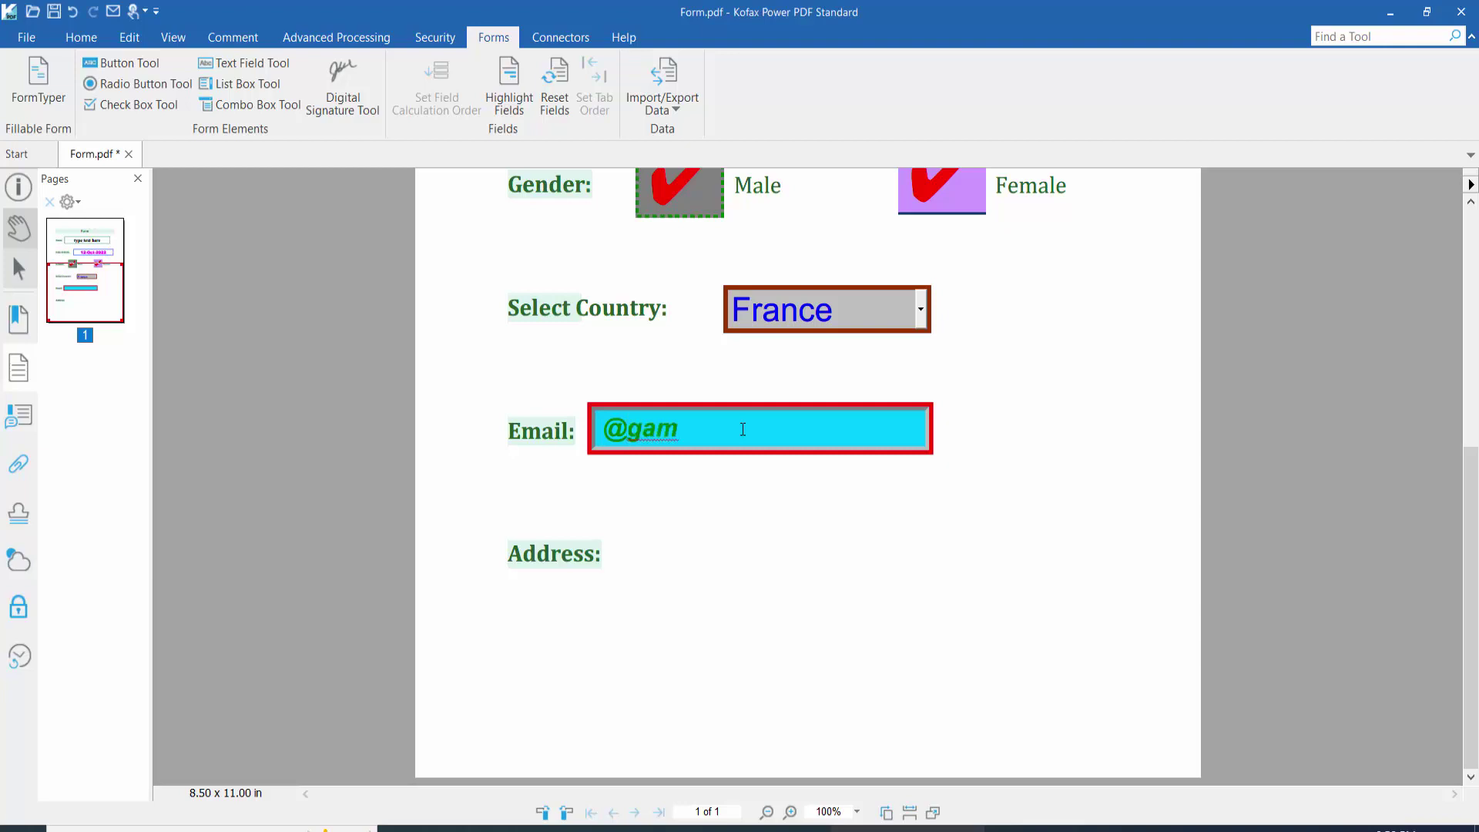
pyautogui.write('il.com')
pyautogui.click(247, 64)
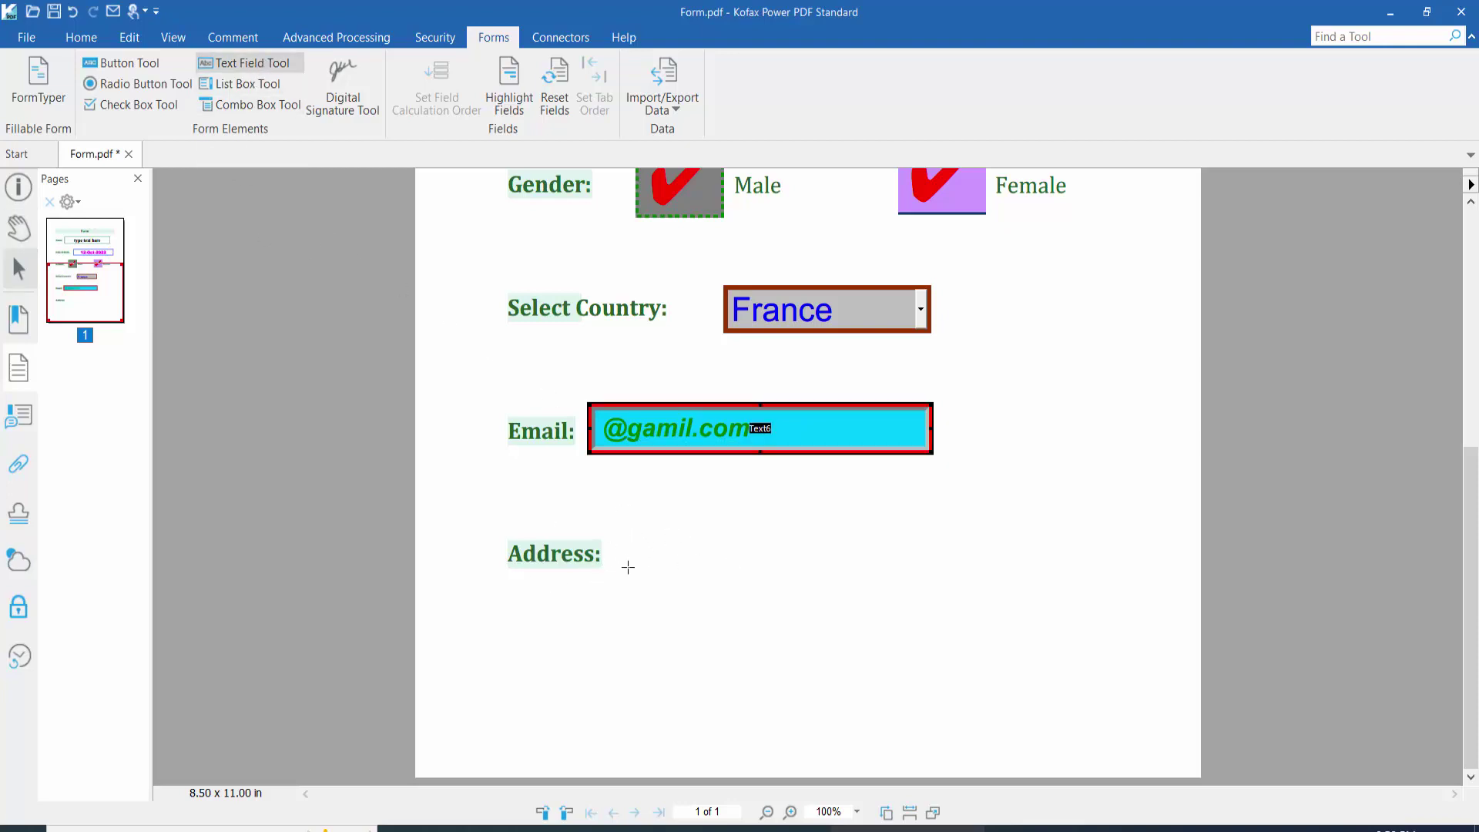
# Step: Draw a Text7 field beside Address and open its General properties
pyautogui.moveTo(615, 528); pyautogui.dragTo(896, 582)
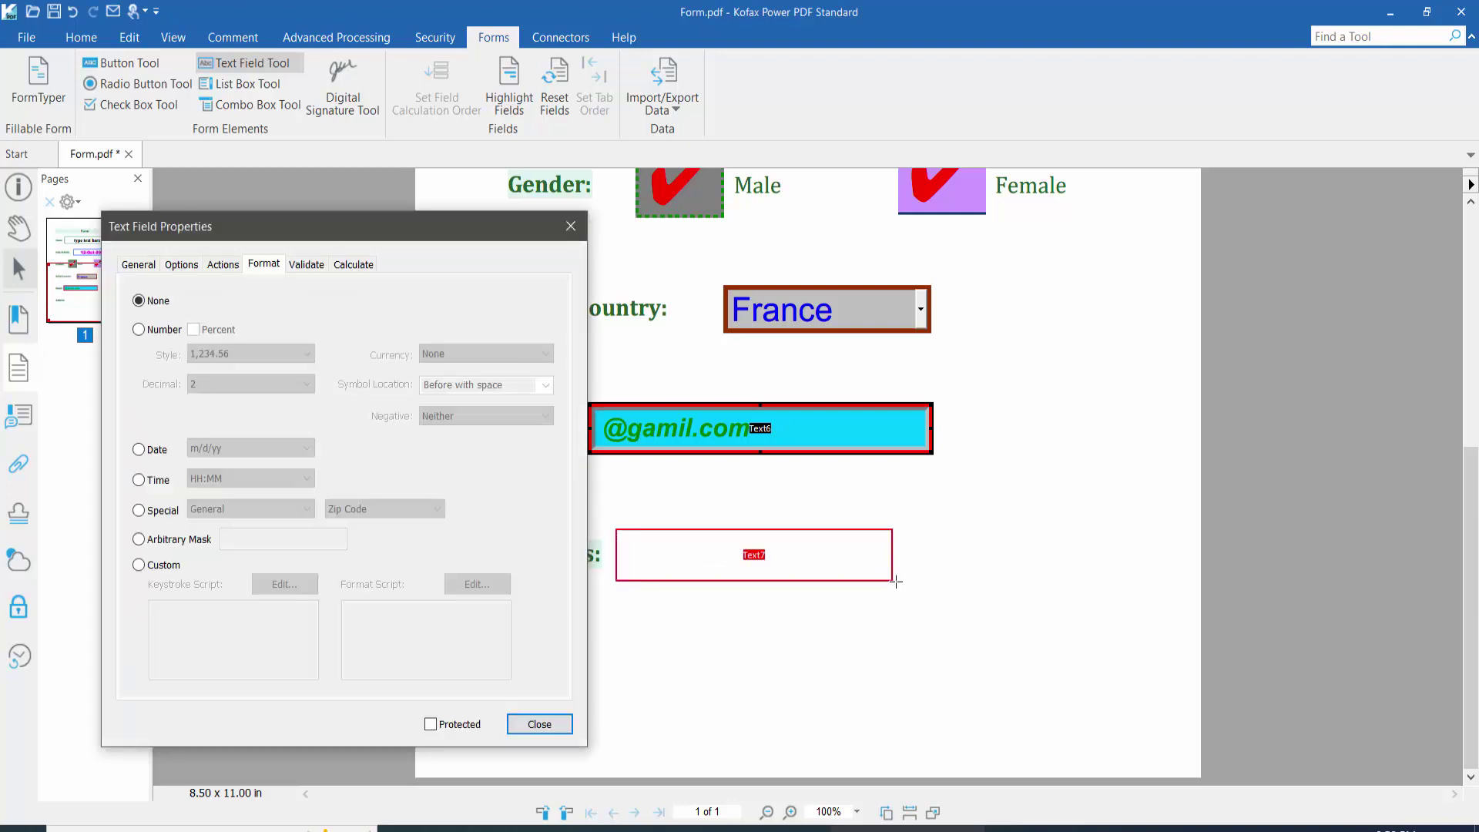
pyautogui.click(570, 227)
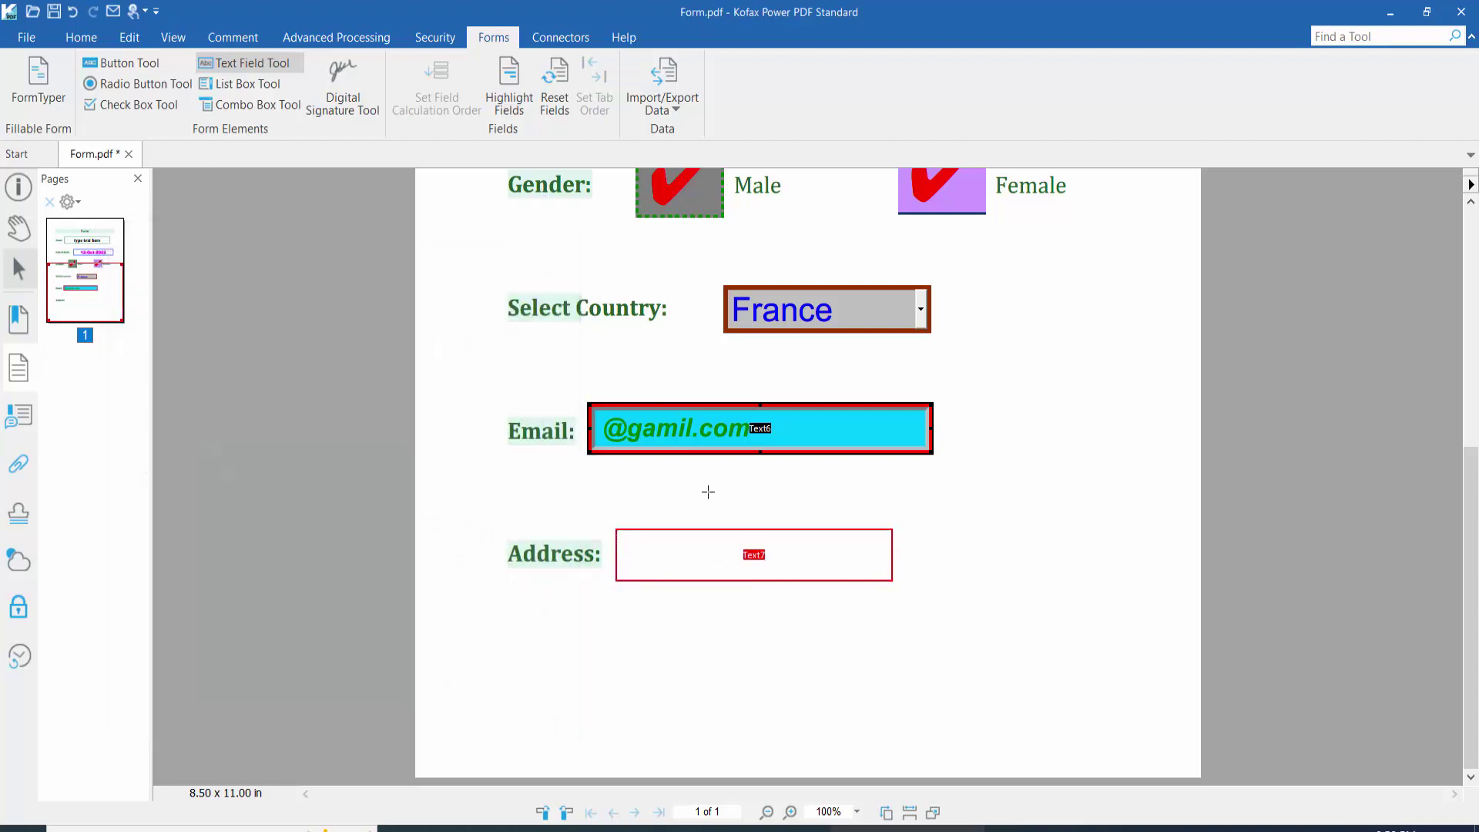
pyautogui.rightClick(721, 555)
pyautogui.click(778, 761)
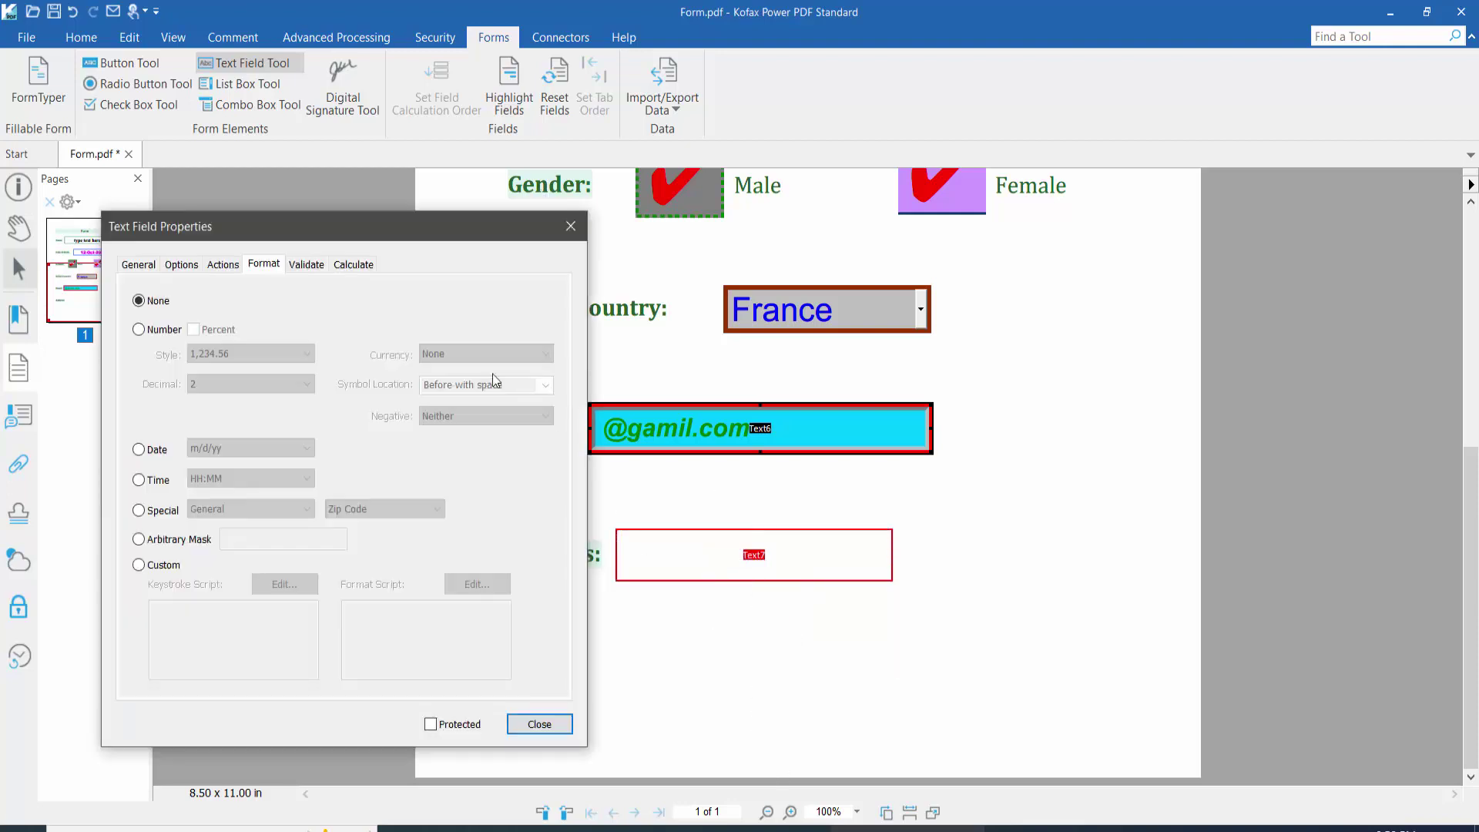
pyautogui.moveTo(350, 237); pyautogui.dragTo(316, 189)
pyautogui.click(105, 217)
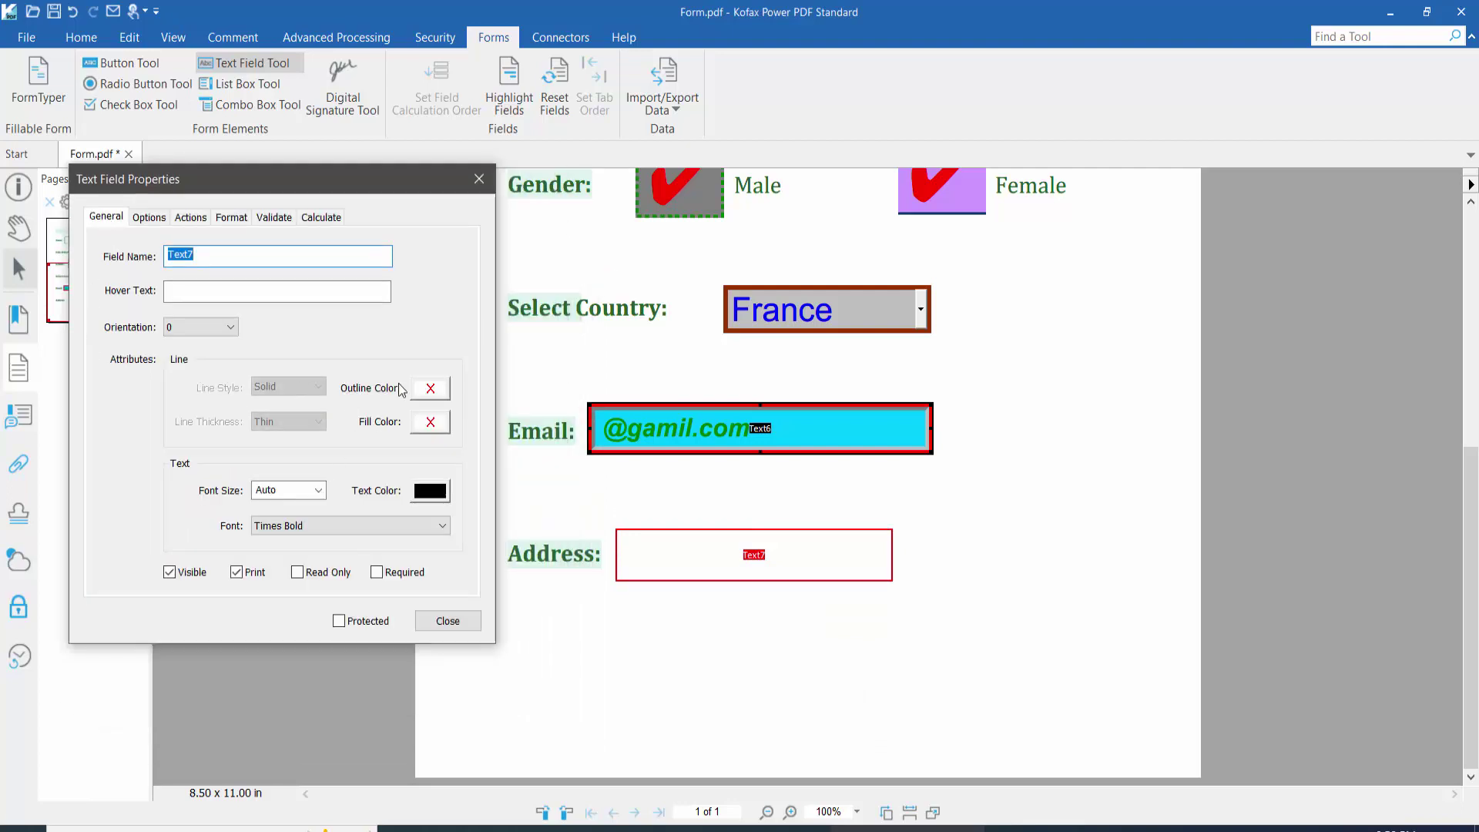
# Step: Give the Address field a red outline and white fill
pyautogui.click(430, 388)
pyautogui.click(452, 486)
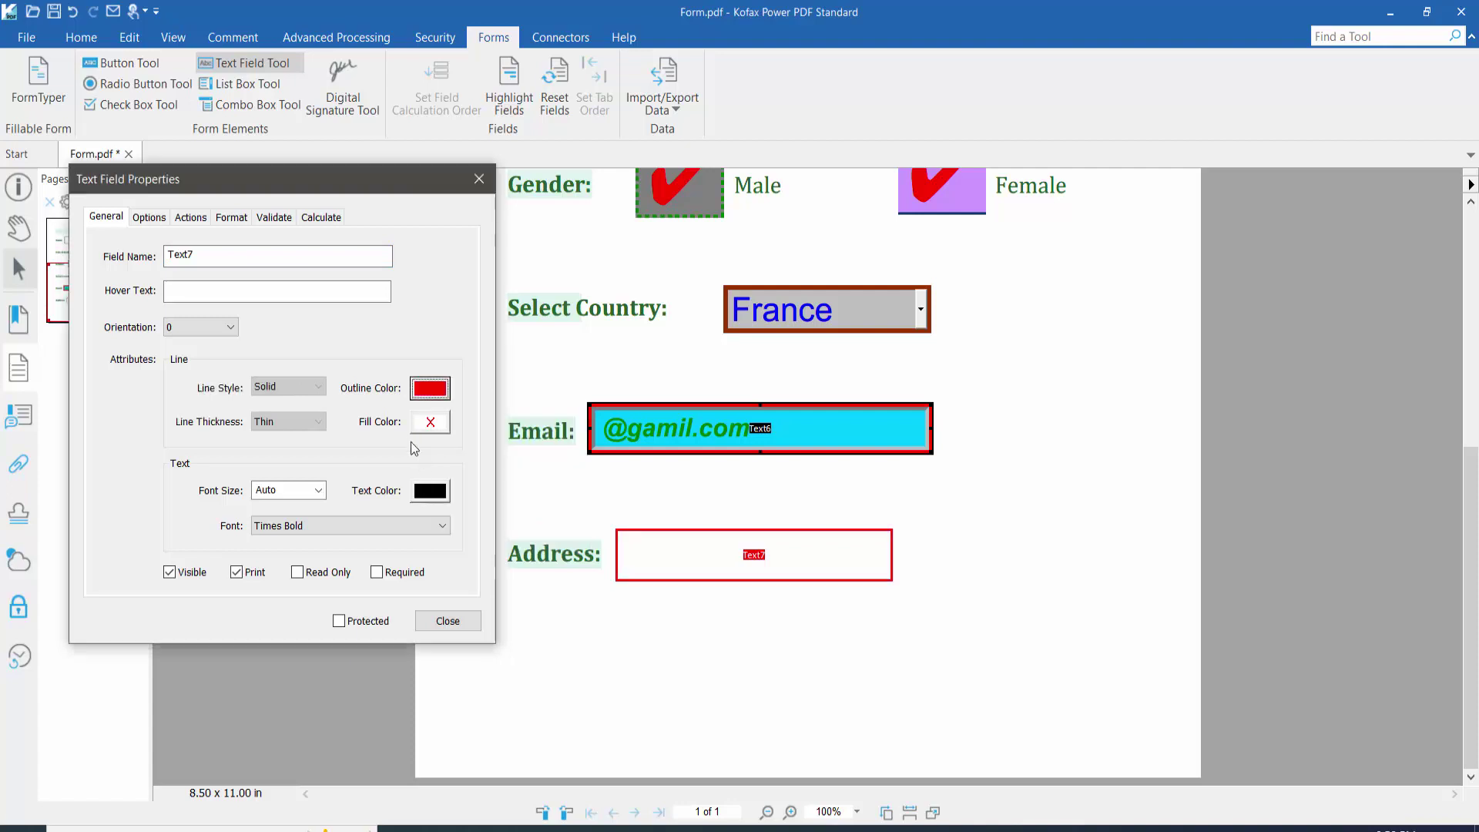
pyautogui.click(429, 422)
pyautogui.click(498, 511)
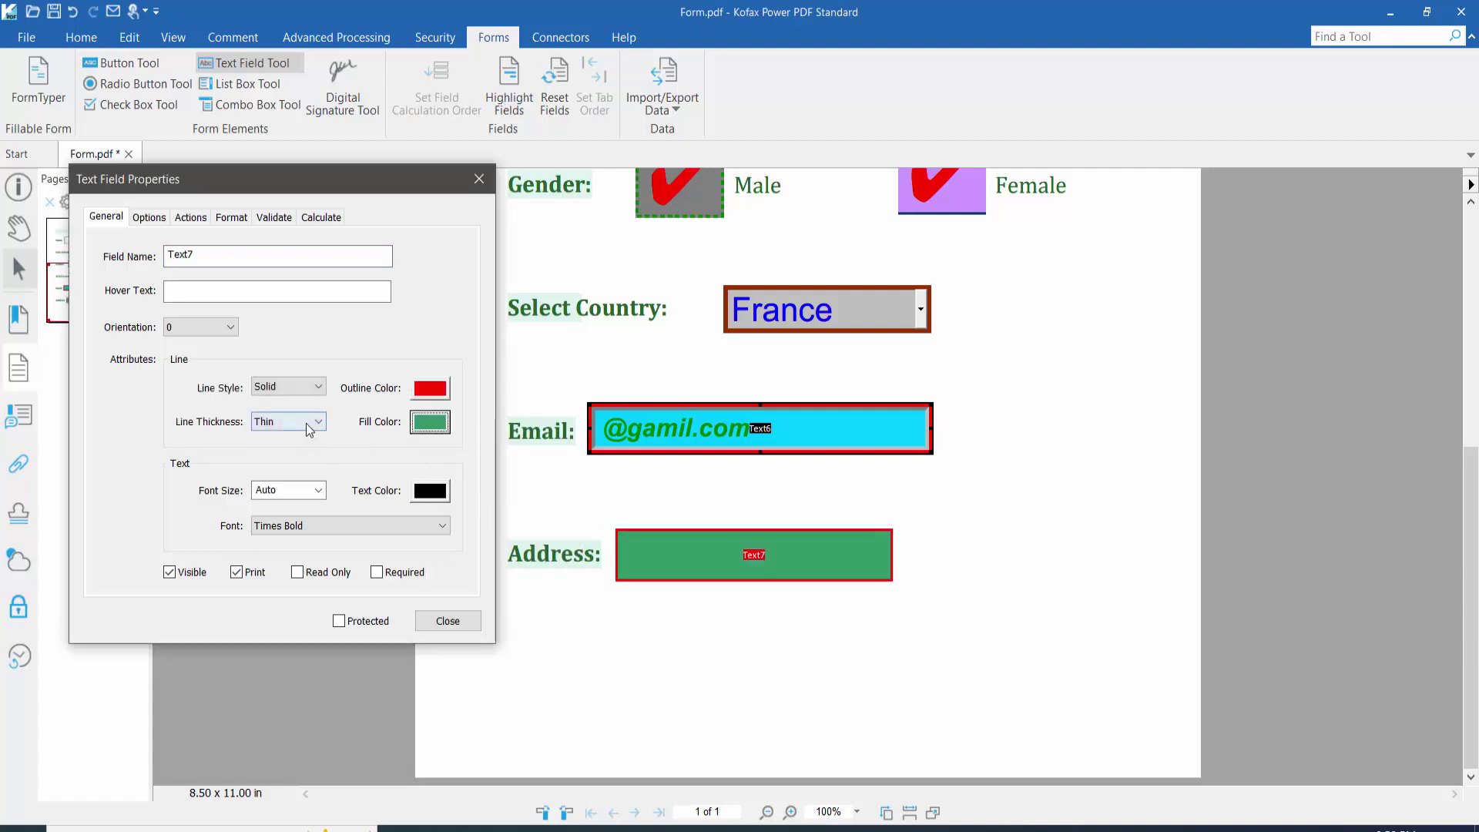
pyautogui.click(436, 426)
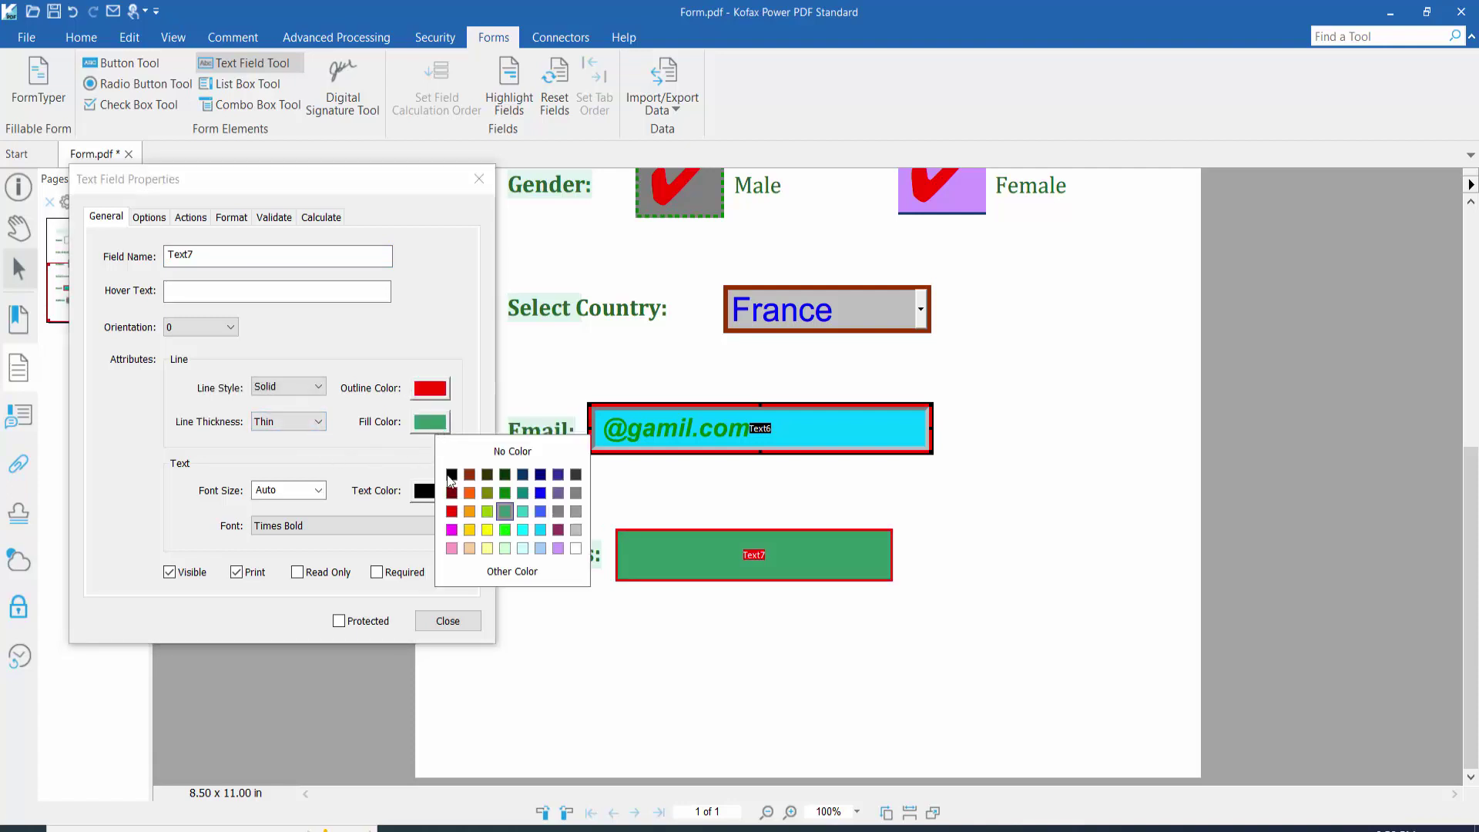
pyautogui.click(575, 548)
# Step: Make the Address border beveled and thick, with Arial Narrow Bold font
pyautogui.click(293, 391)
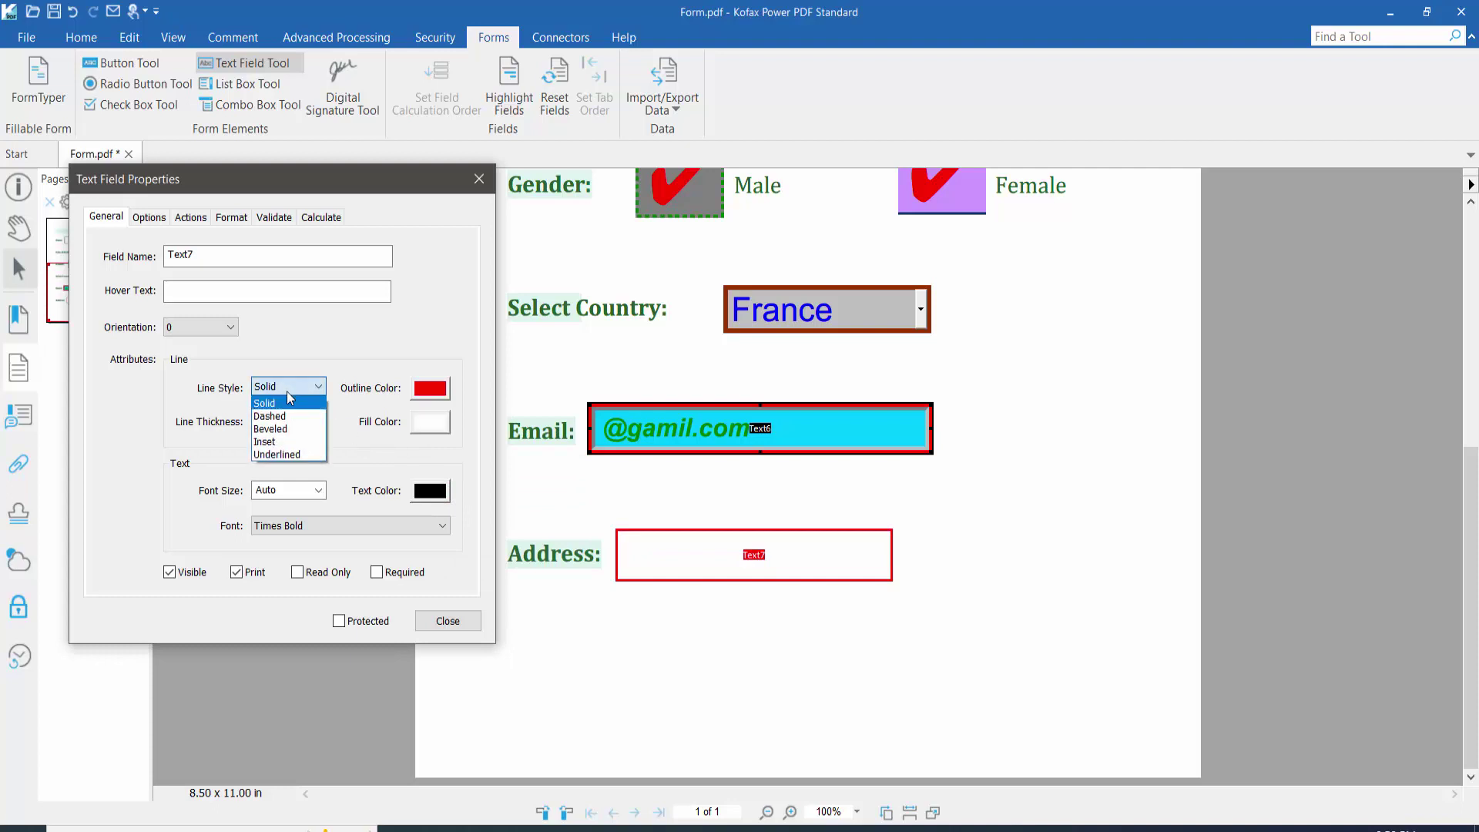
pyautogui.click(275, 424)
pyautogui.click(276, 423)
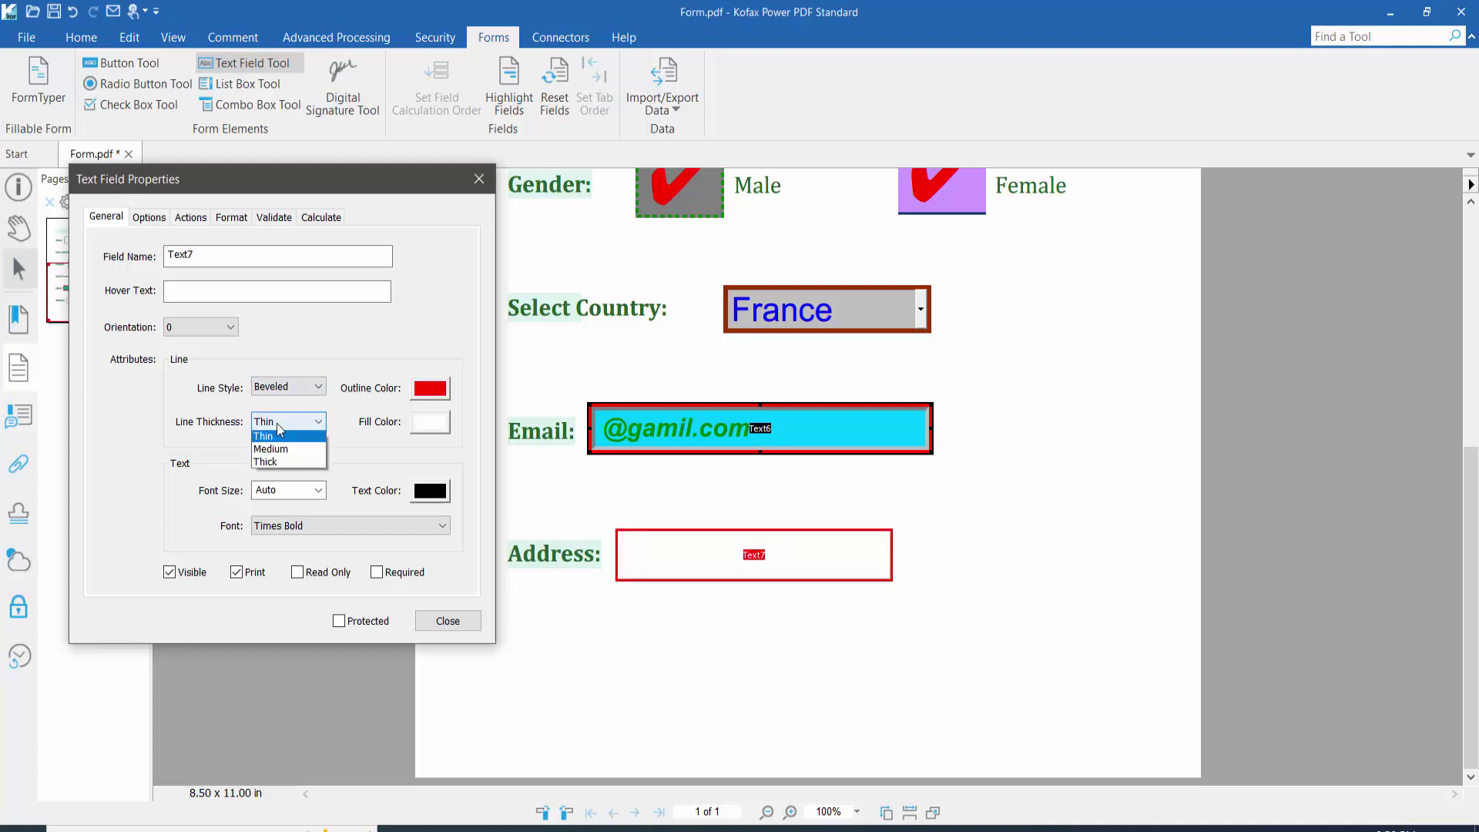
pyautogui.click(291, 465)
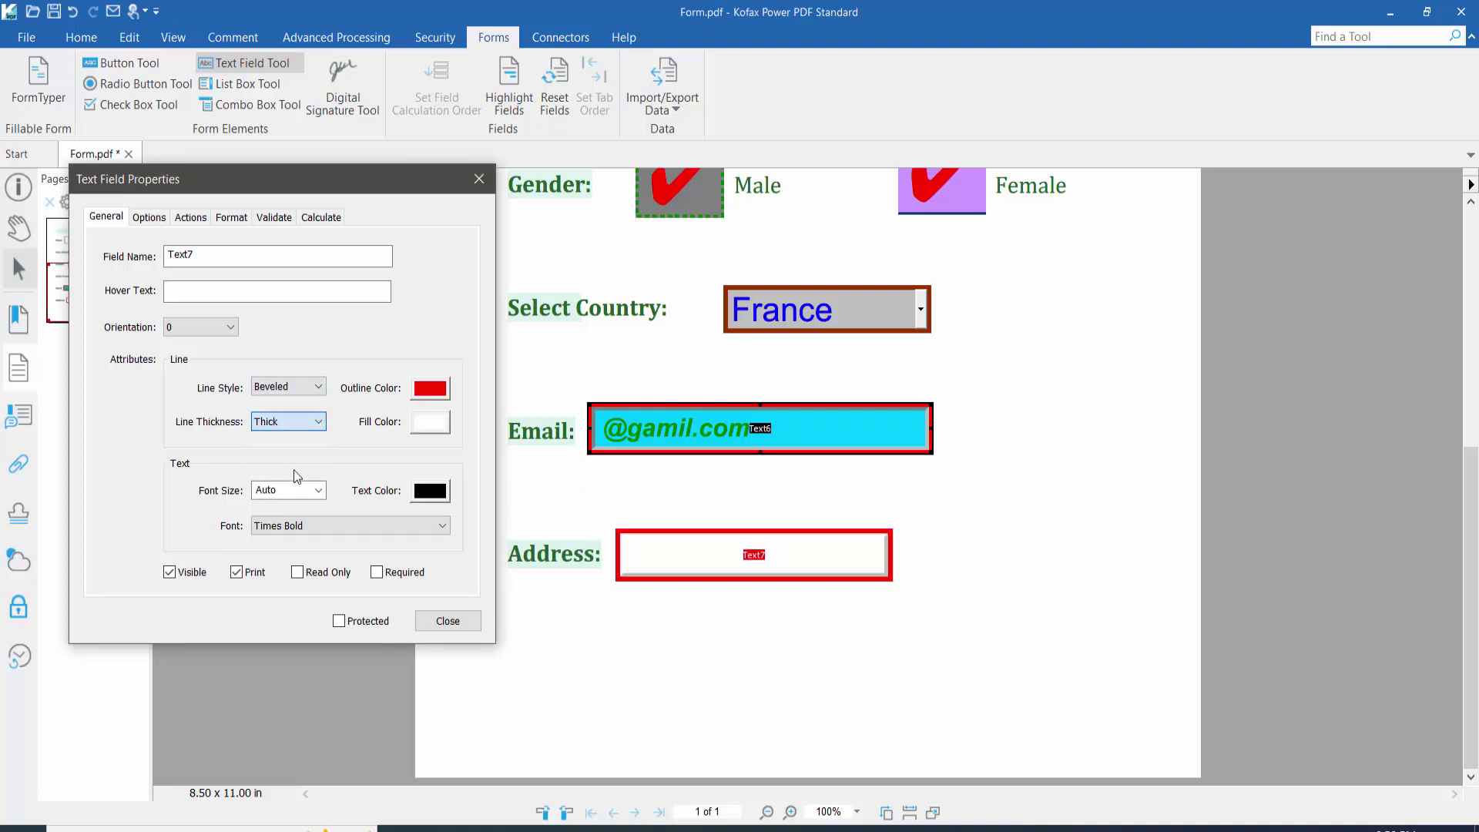
pyautogui.click(353, 527)
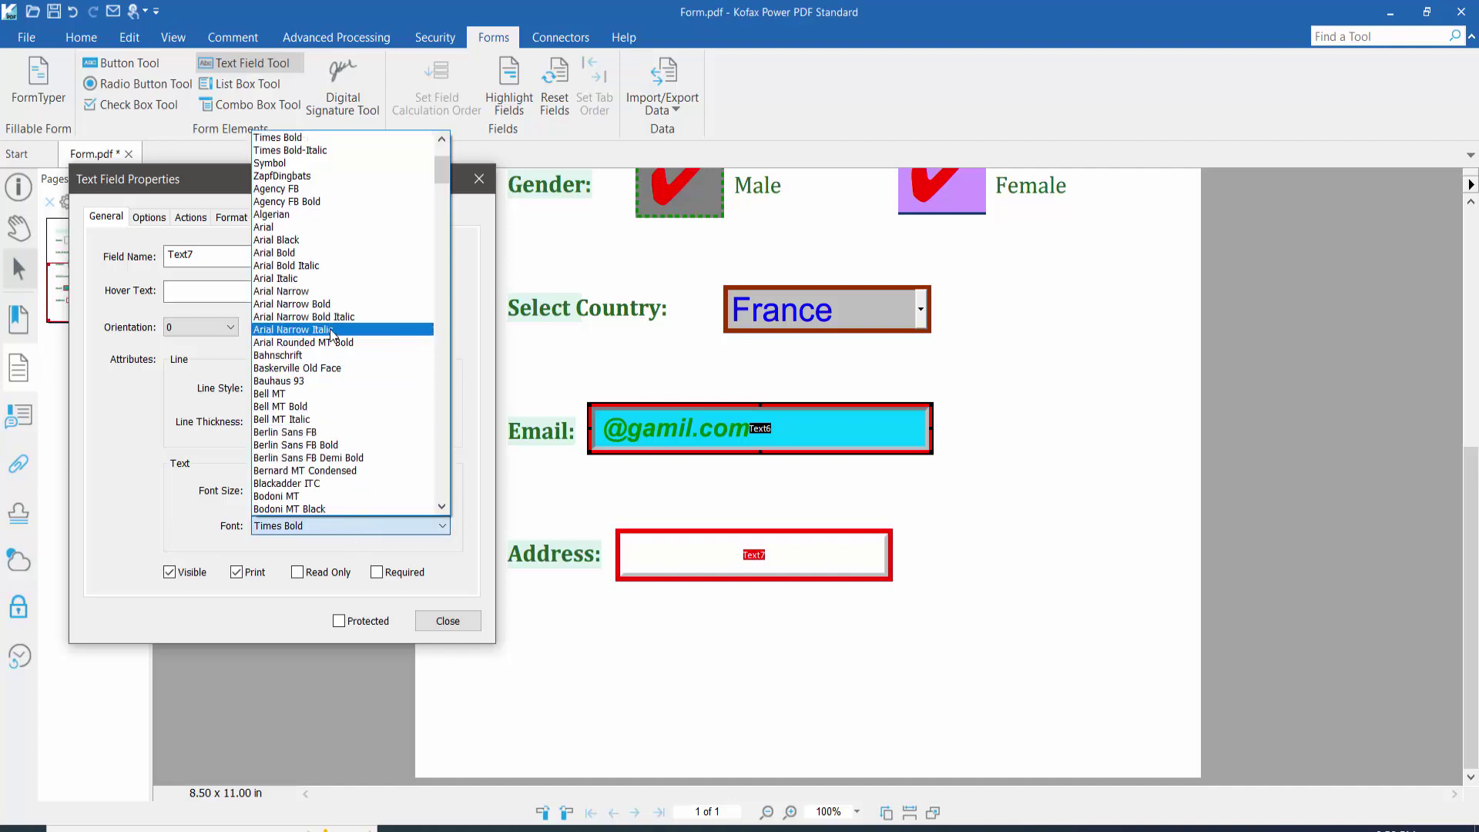
pyautogui.click(329, 305)
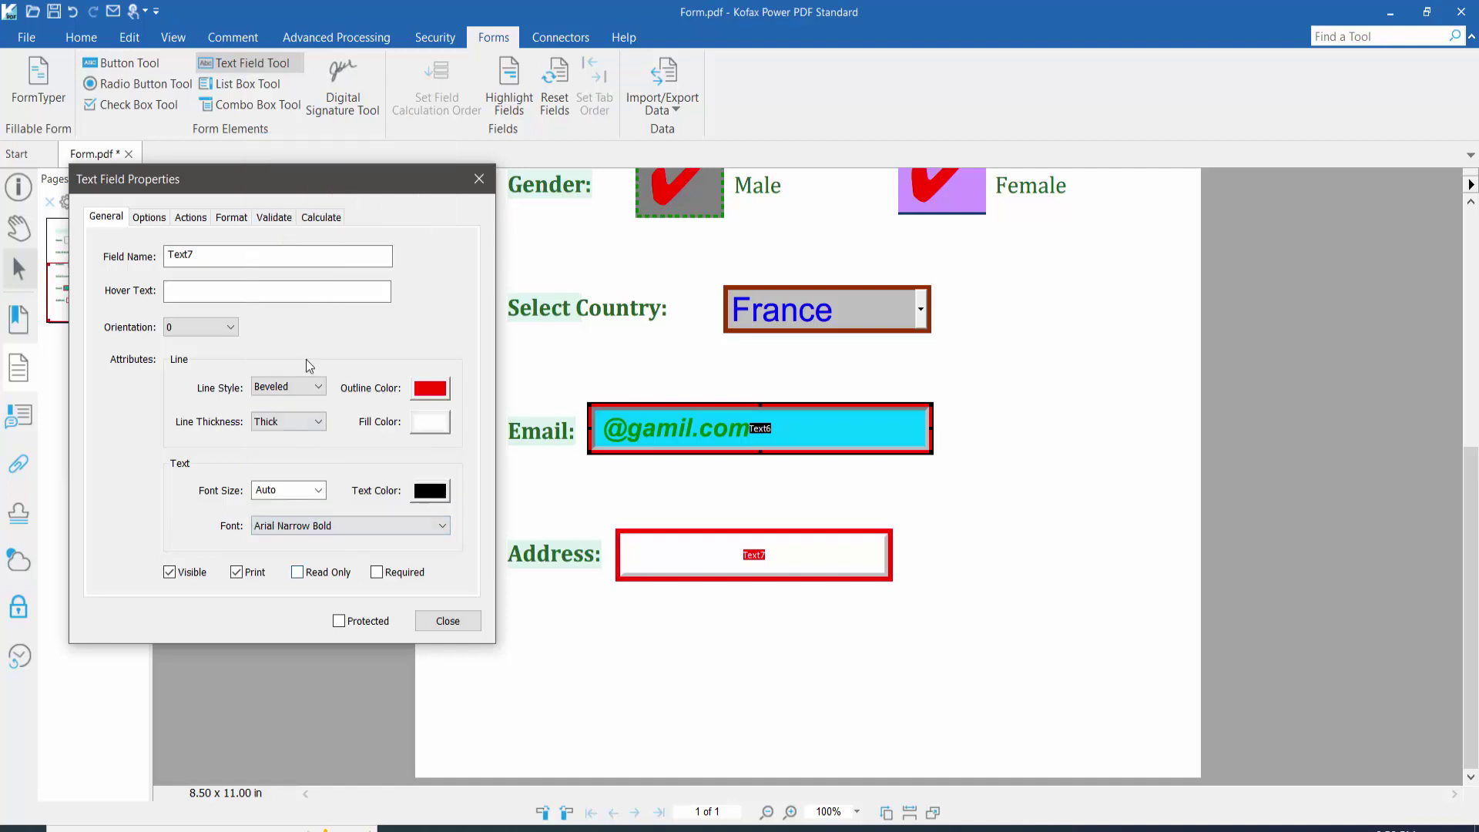
pyautogui.click(185, 217)
pyautogui.click(145, 218)
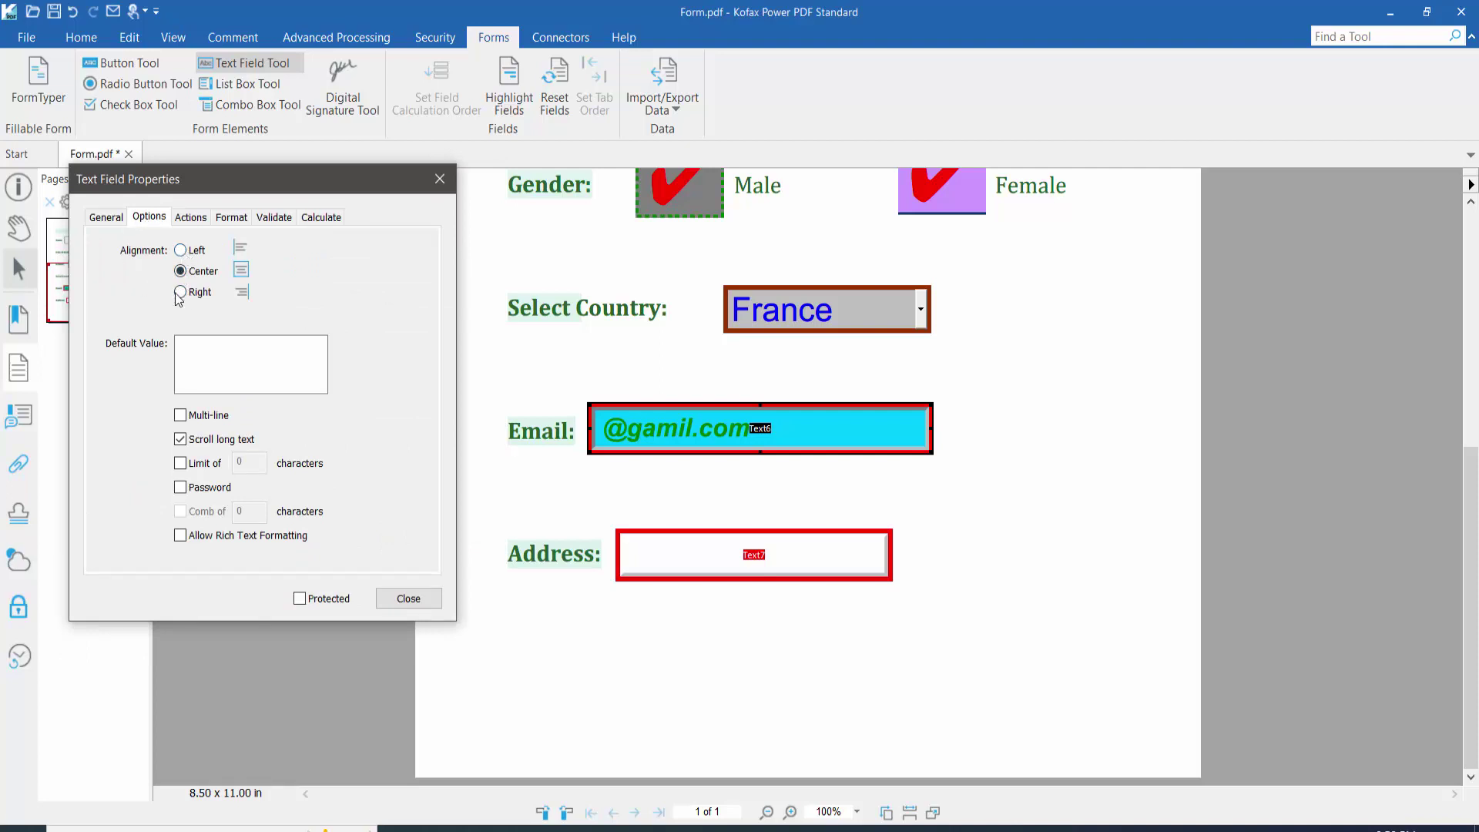
# Step: Leave Text7's format at None, close its properties, and return to the Hand tool
pyautogui.click(190, 220)
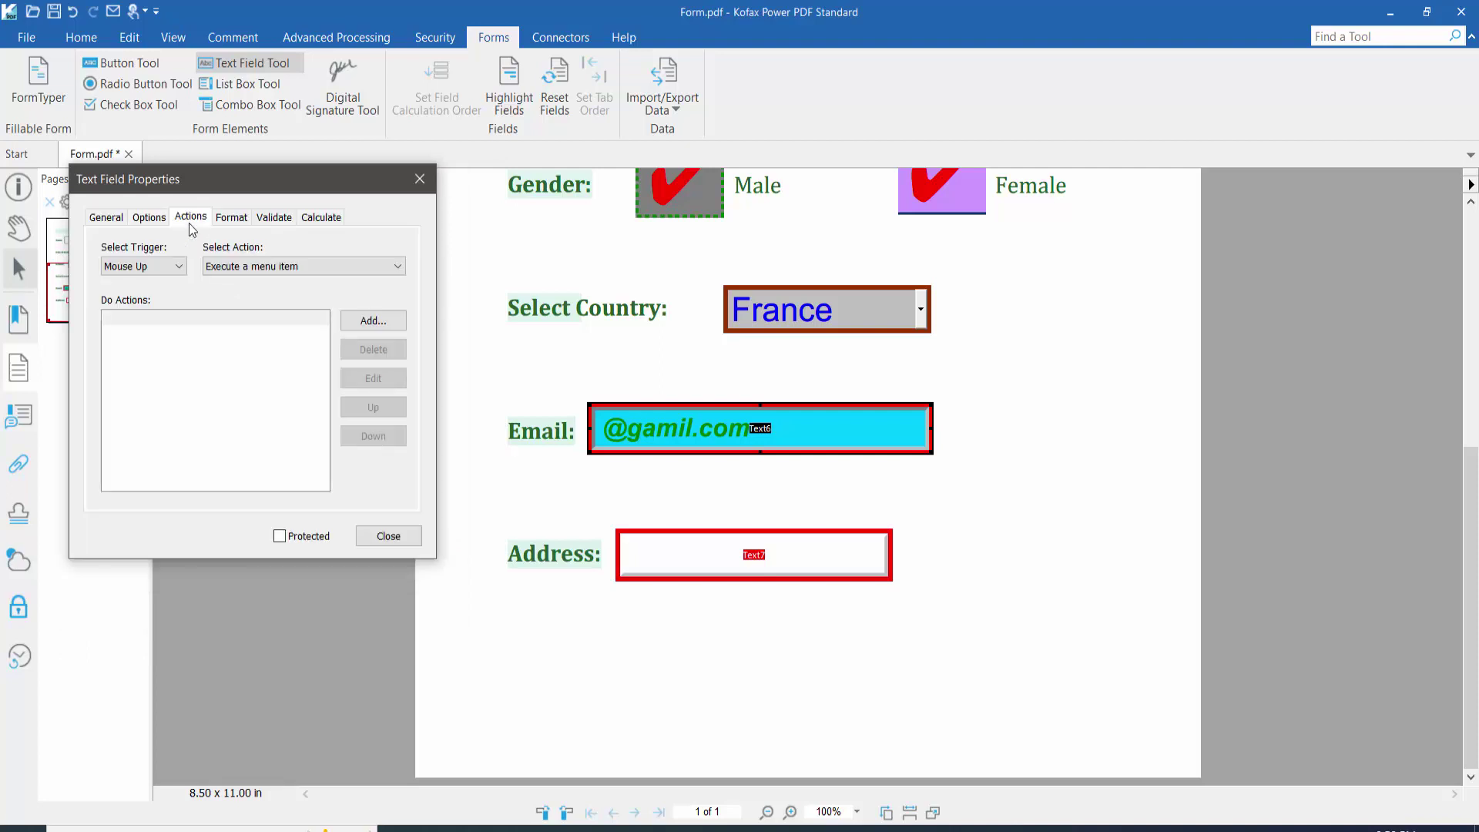
pyautogui.click(230, 218)
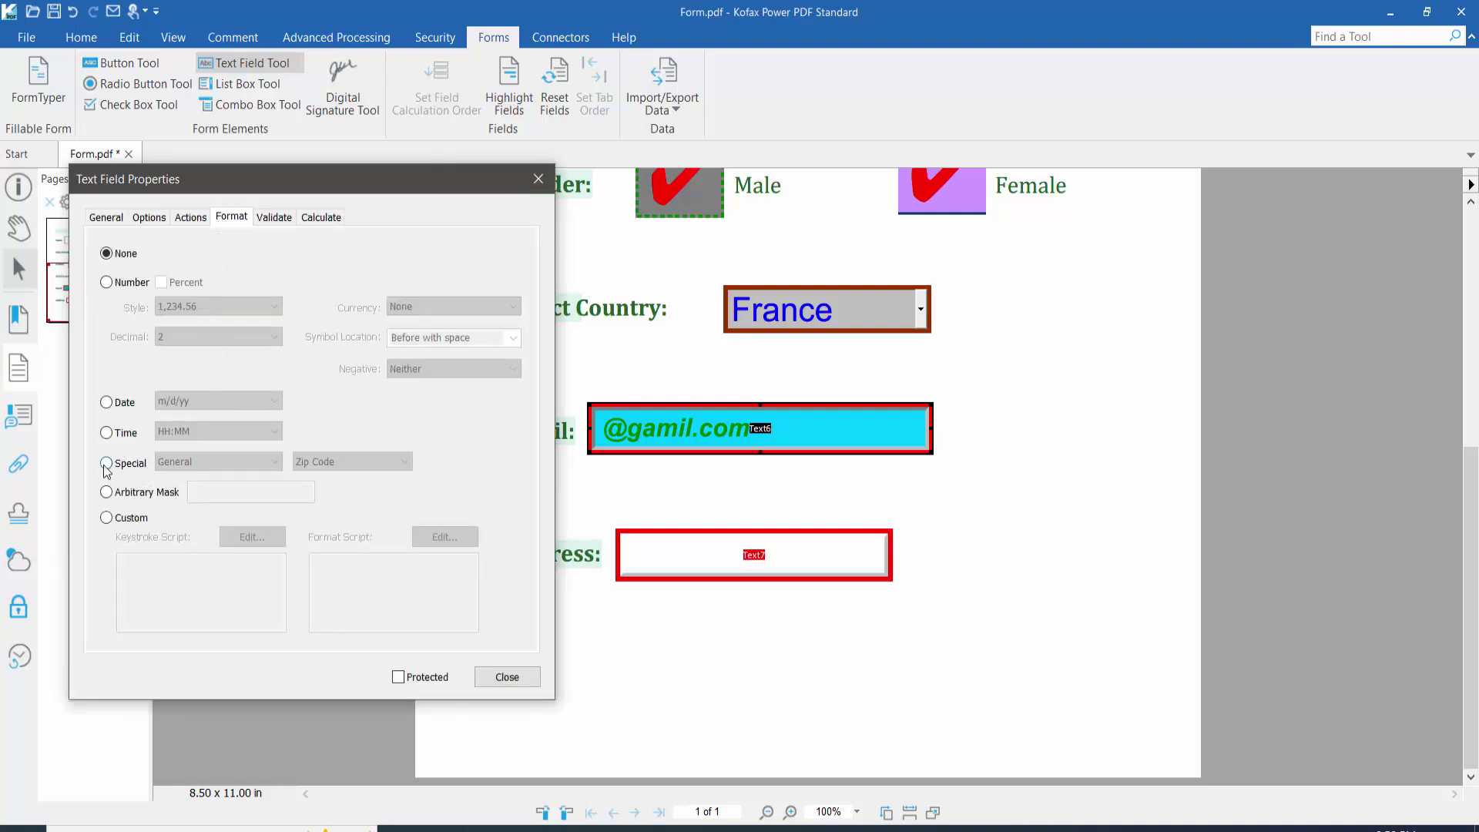
pyautogui.click(106, 282)
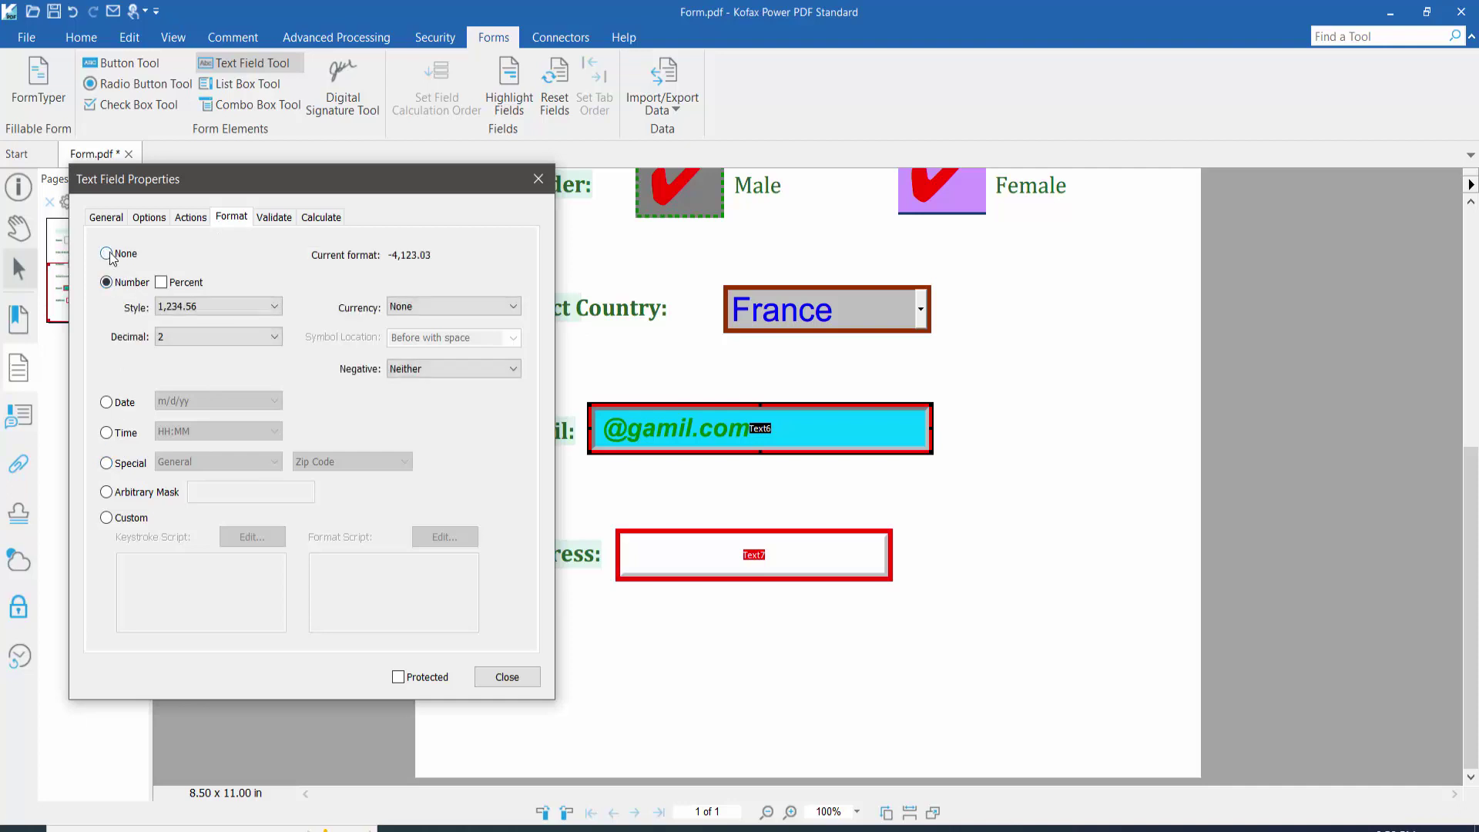
pyautogui.click(107, 254)
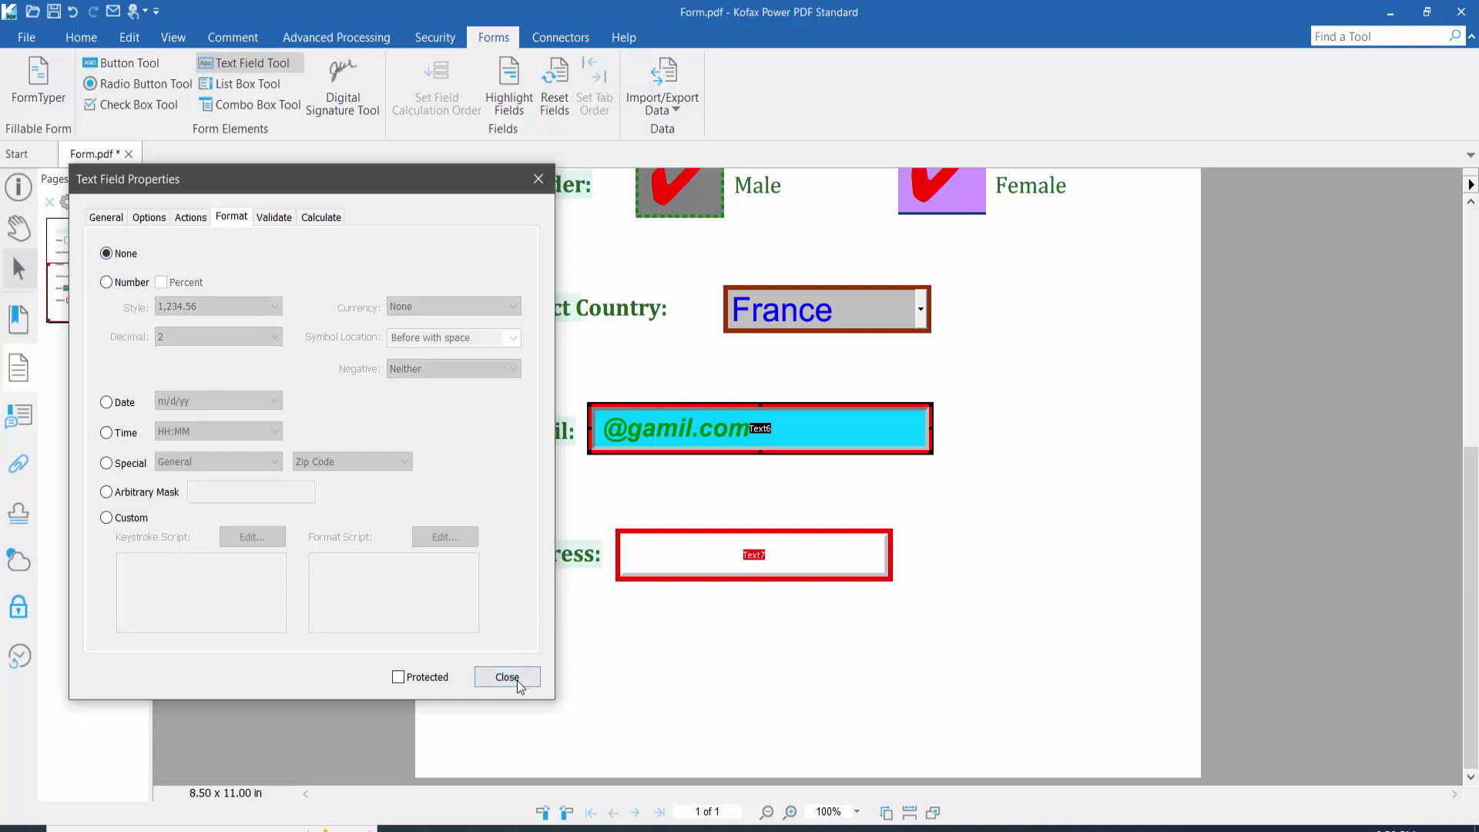
pyautogui.click(507, 677)
pyautogui.click(18, 228)
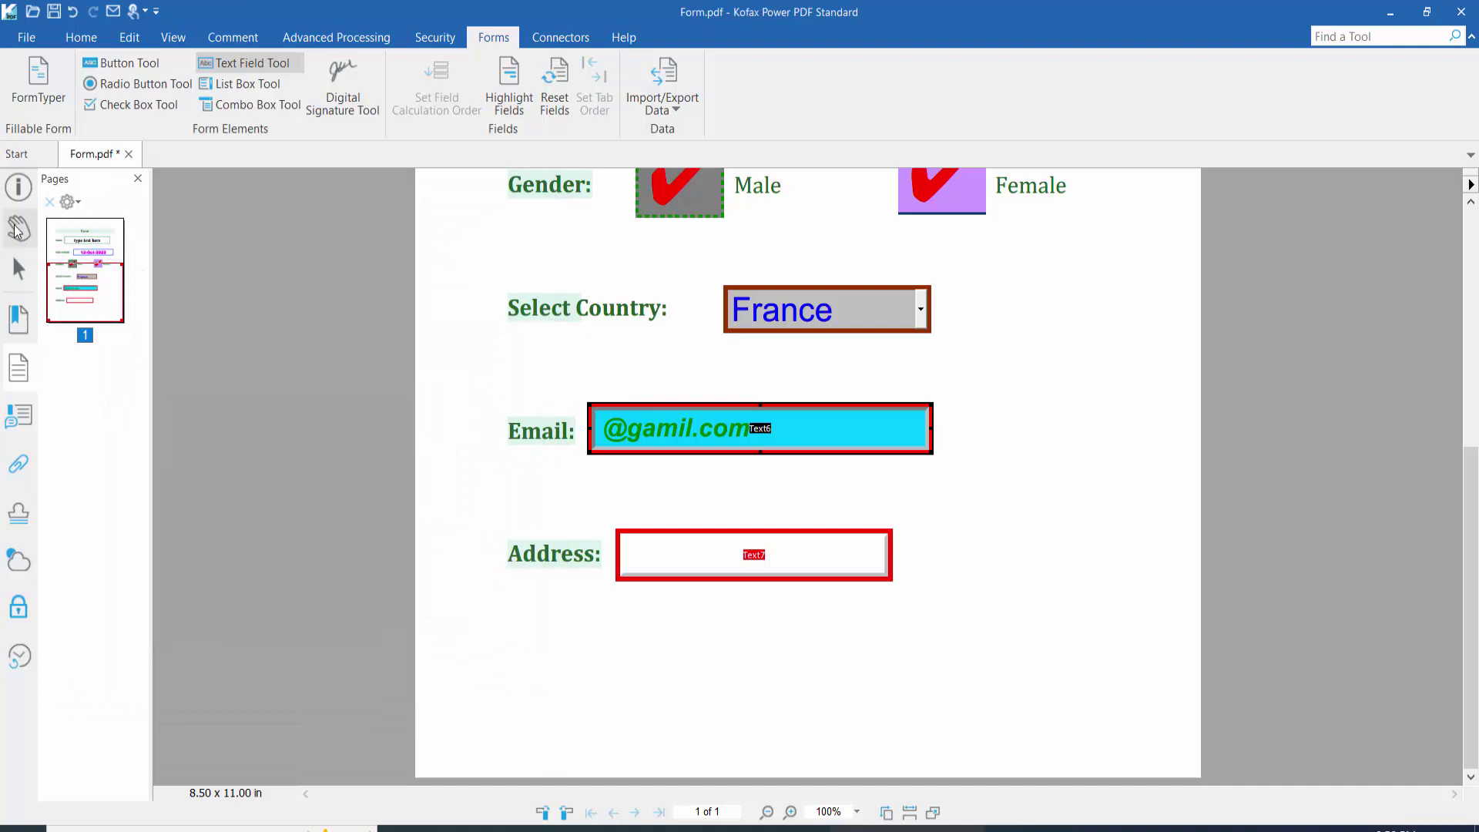
# Step: Enter 'type address here' into the Address field and commit the text
pyautogui.click(704, 558)
pyautogui.write('ty')
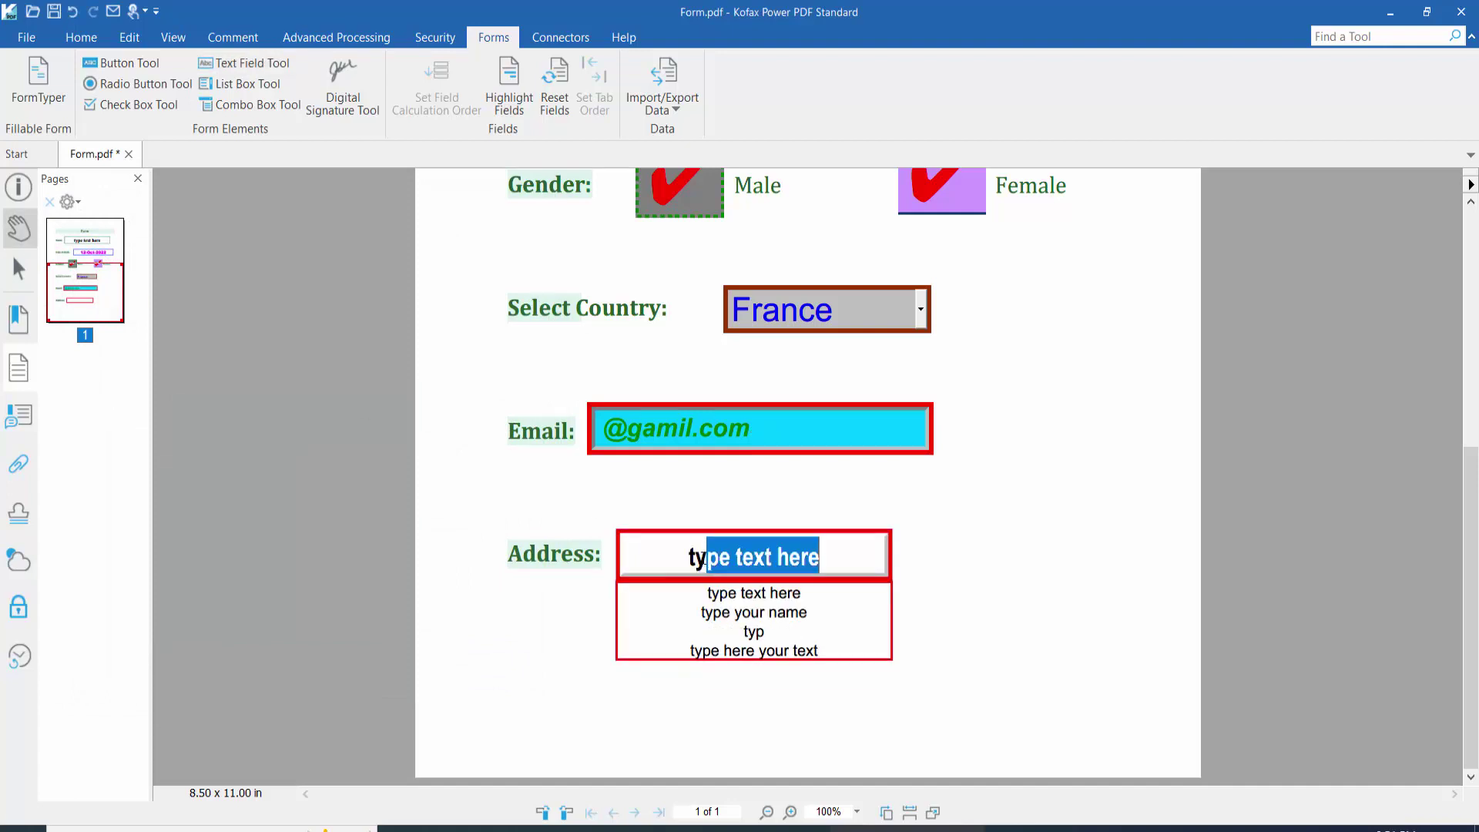
pyautogui.write('pe a')
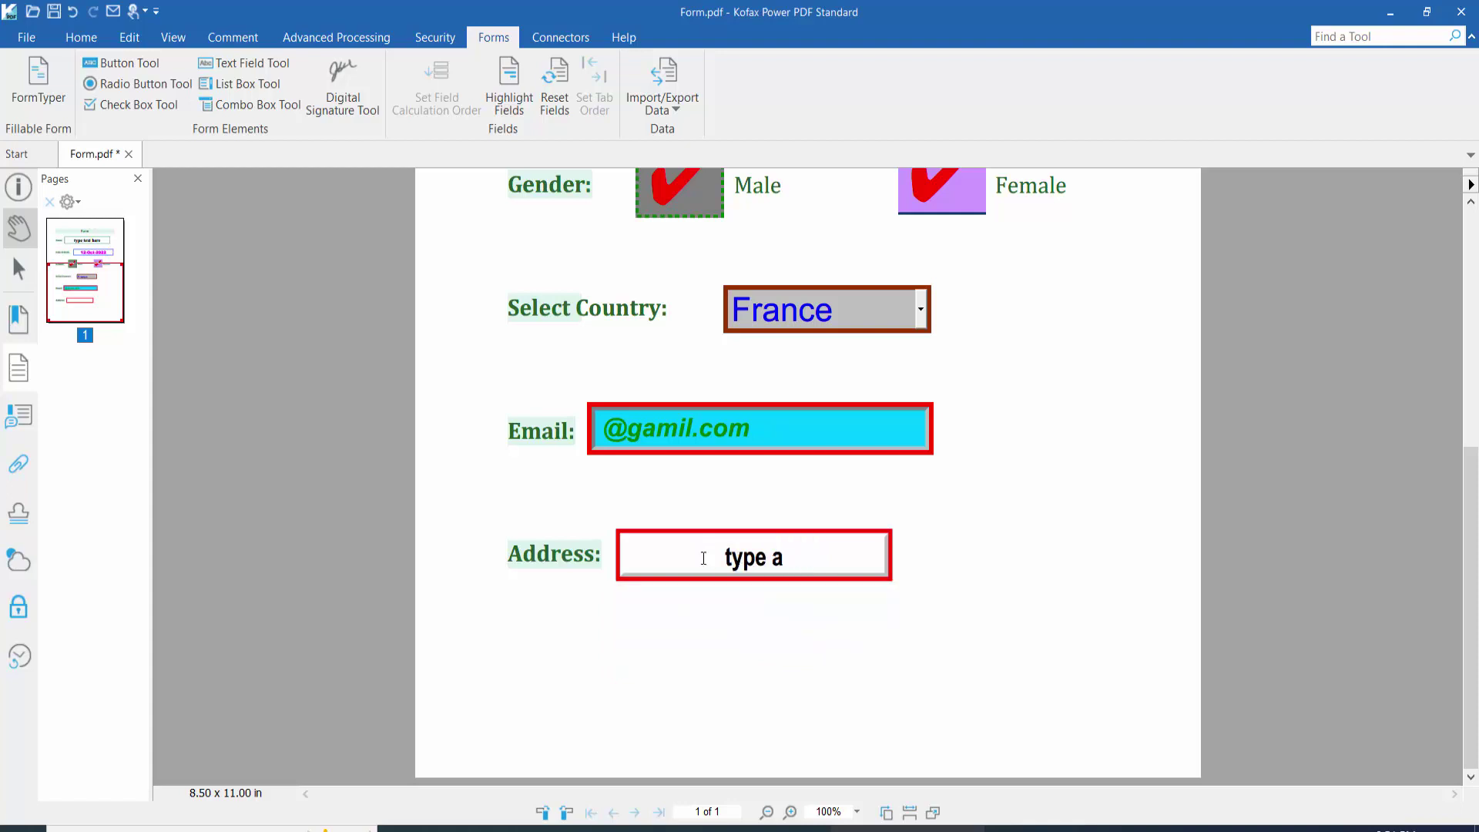
pyautogui.write('ddress')
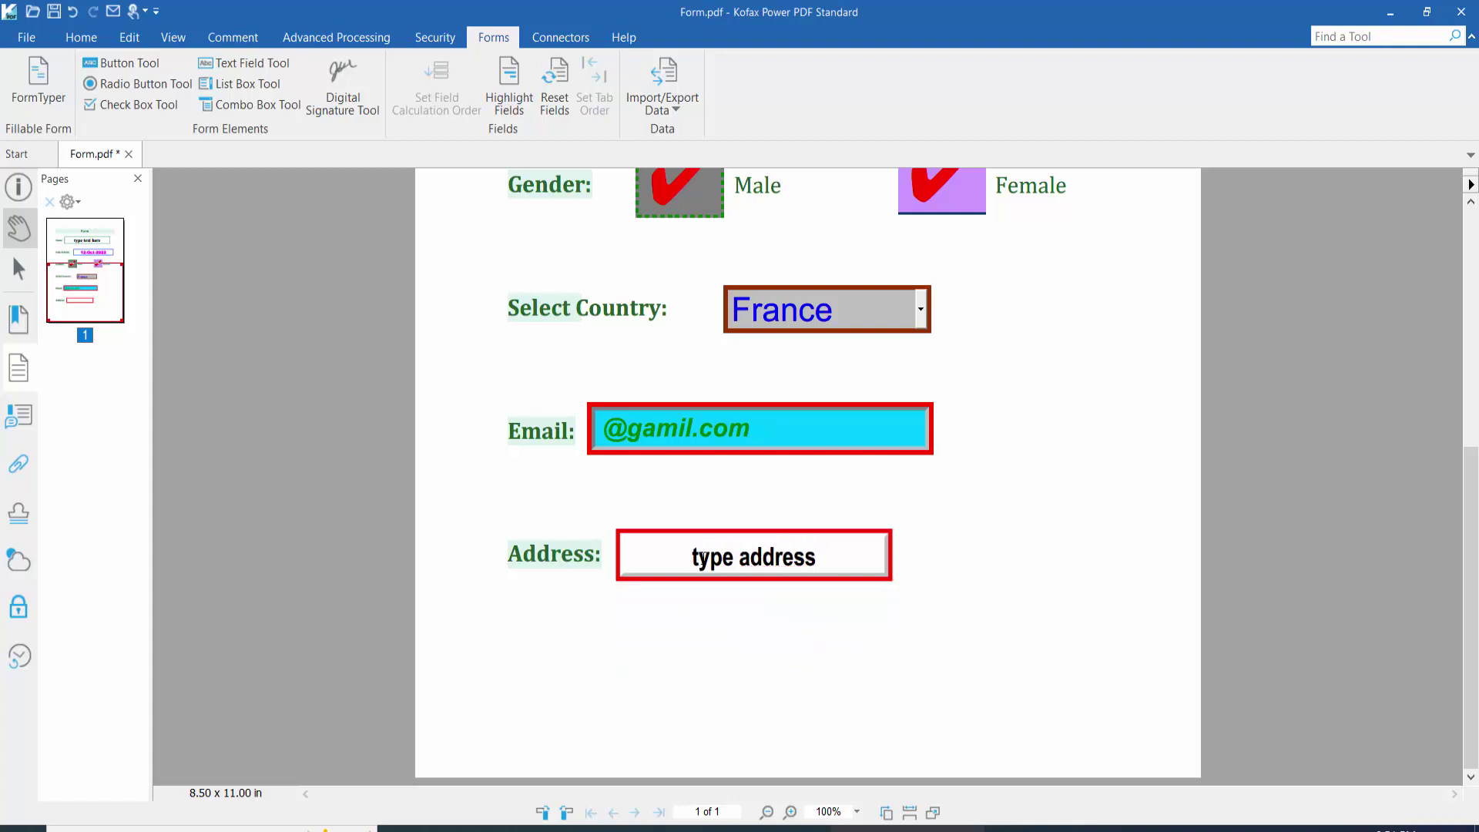
pyautogui.write(' here')
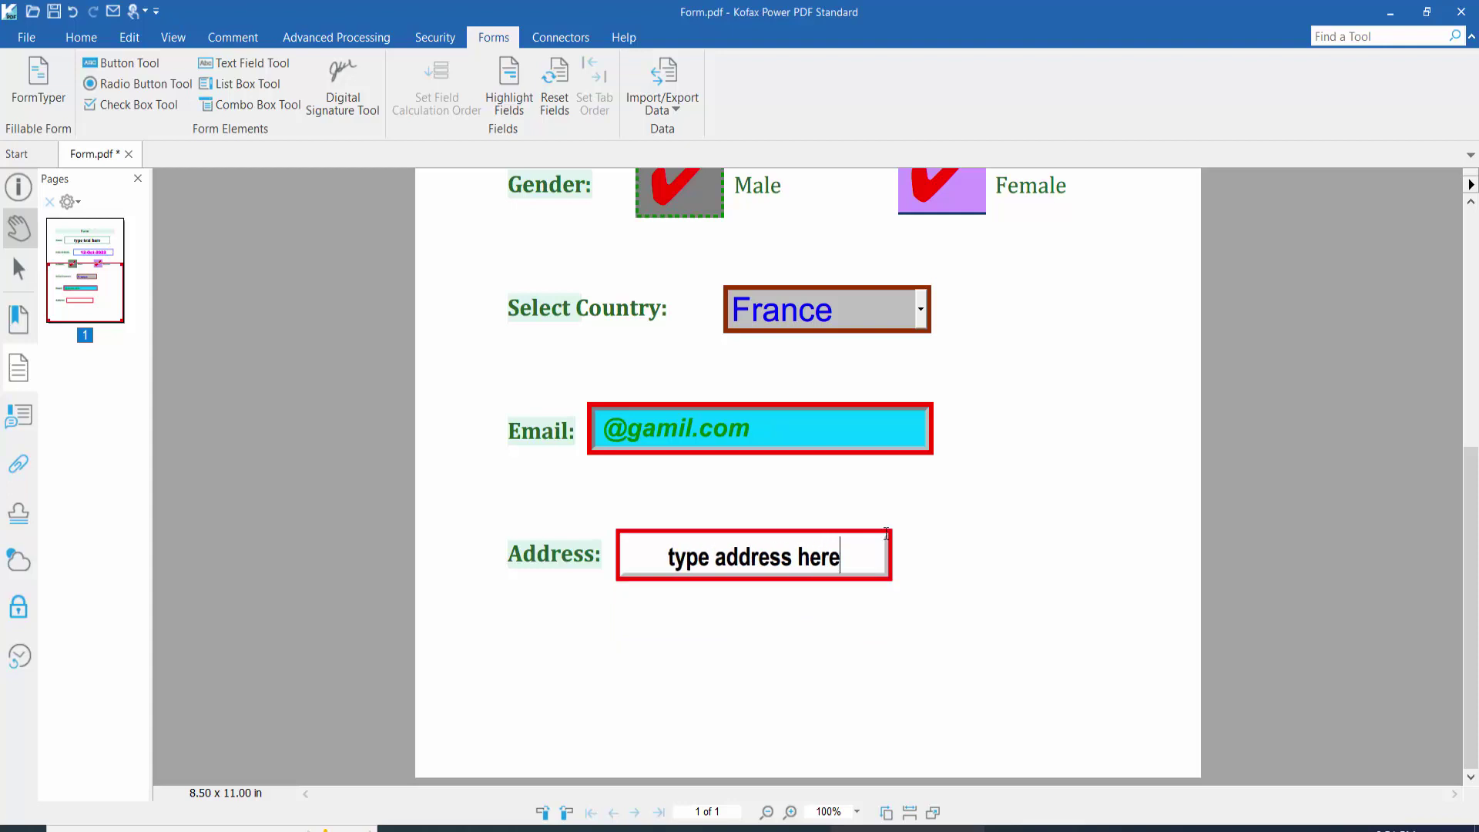
pyautogui.click(965, 538)
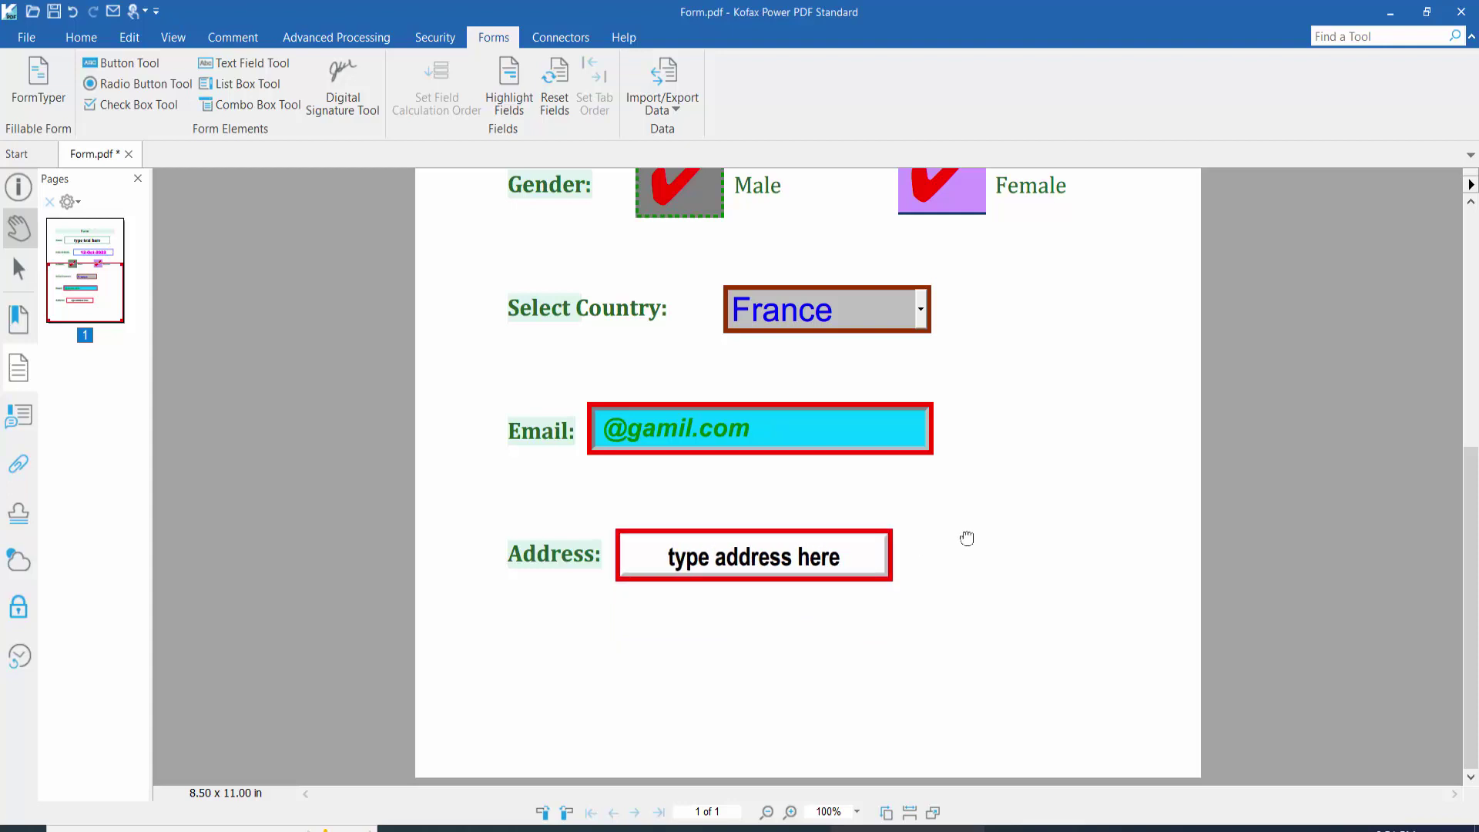
pyautogui.scroll(-3, 971, 535)
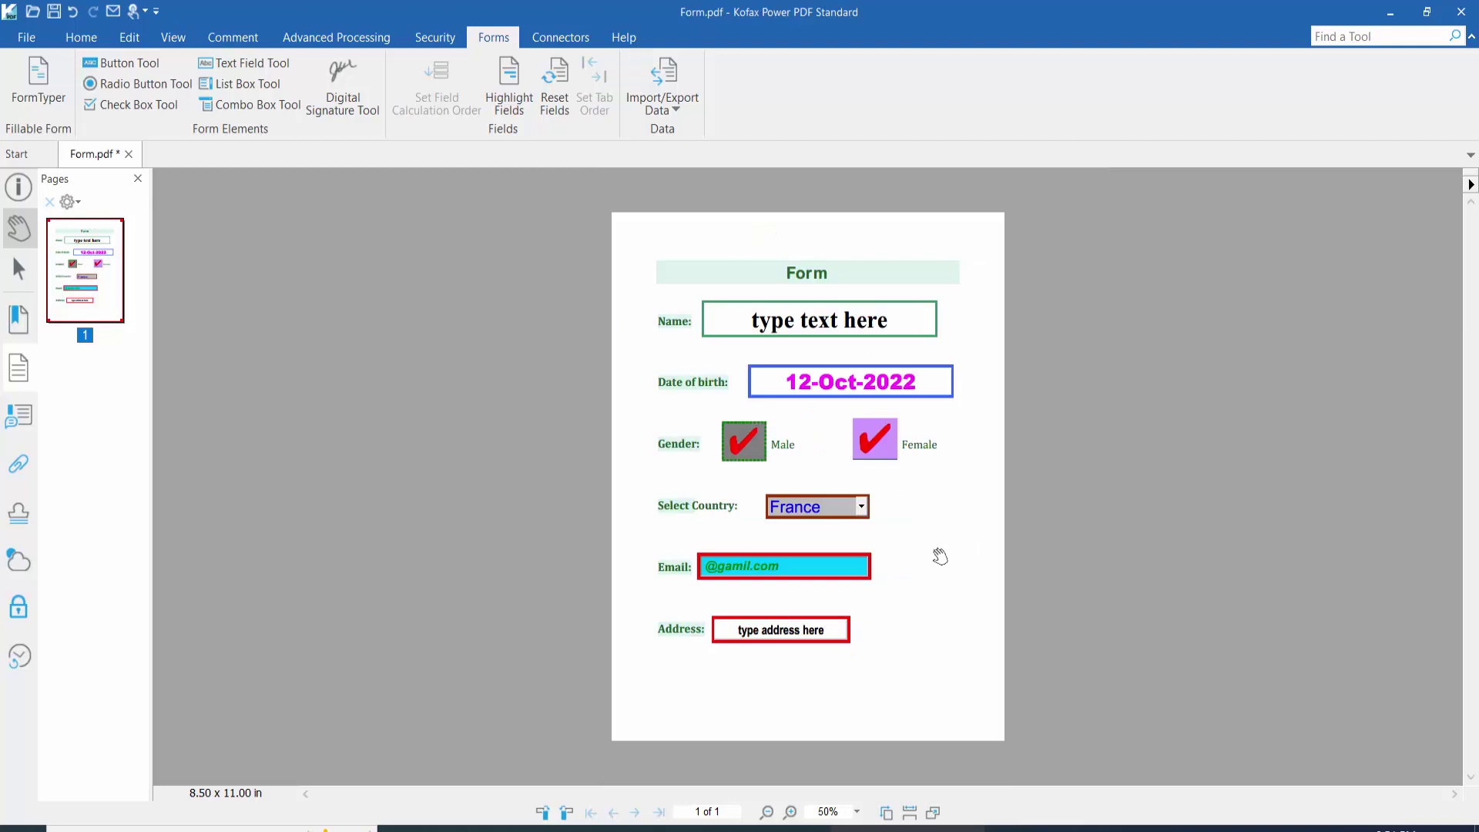
pyautogui.scroll(3, 938, 554)
pyautogui.scroll(-3, 939, 556)
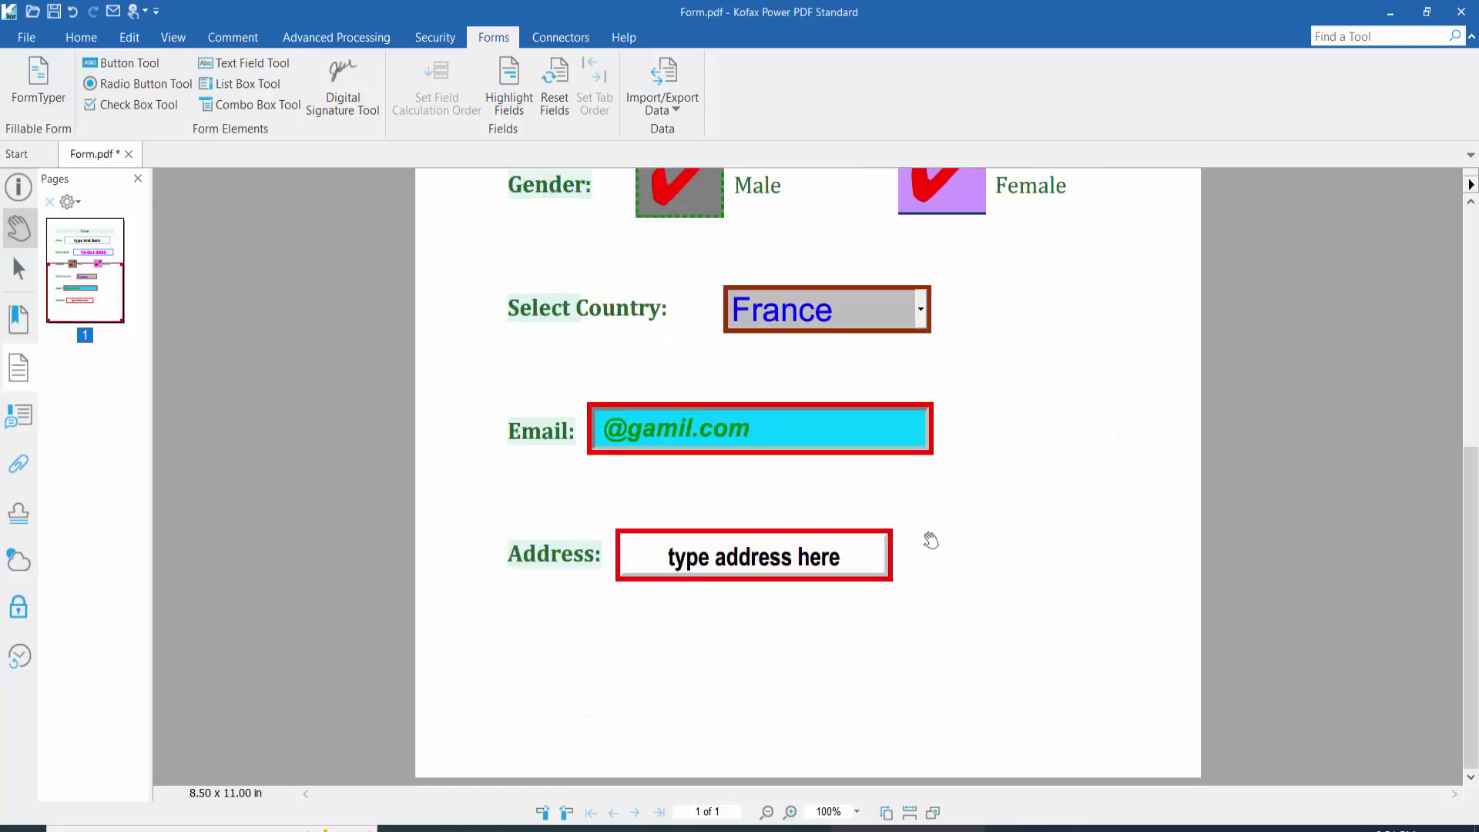
# Step: Draw a new button field below the Address field with the Button Tool
pyautogui.click(107, 61)
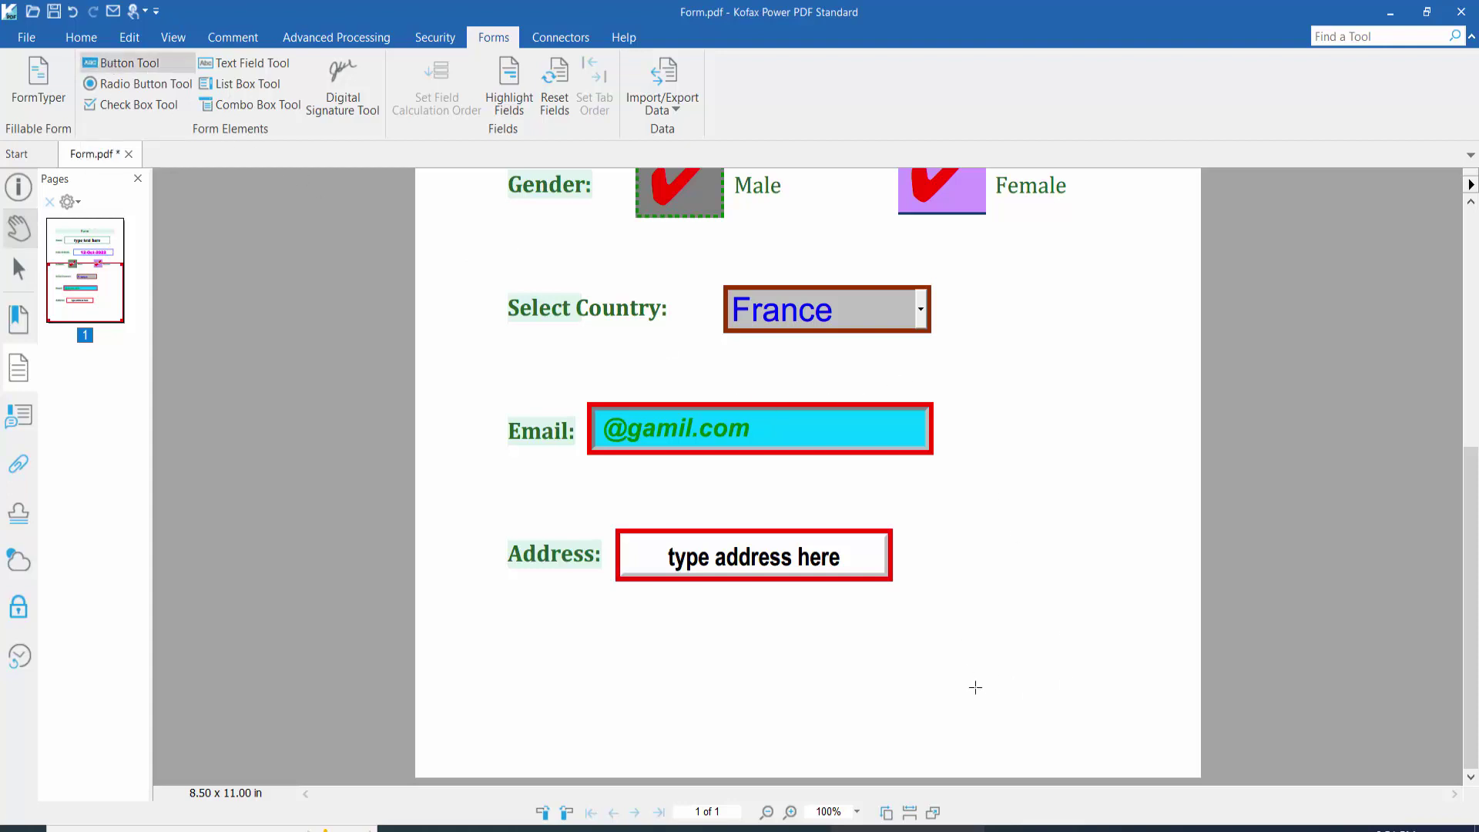
pyautogui.moveTo(963, 653); pyautogui.dragTo(1168, 711)
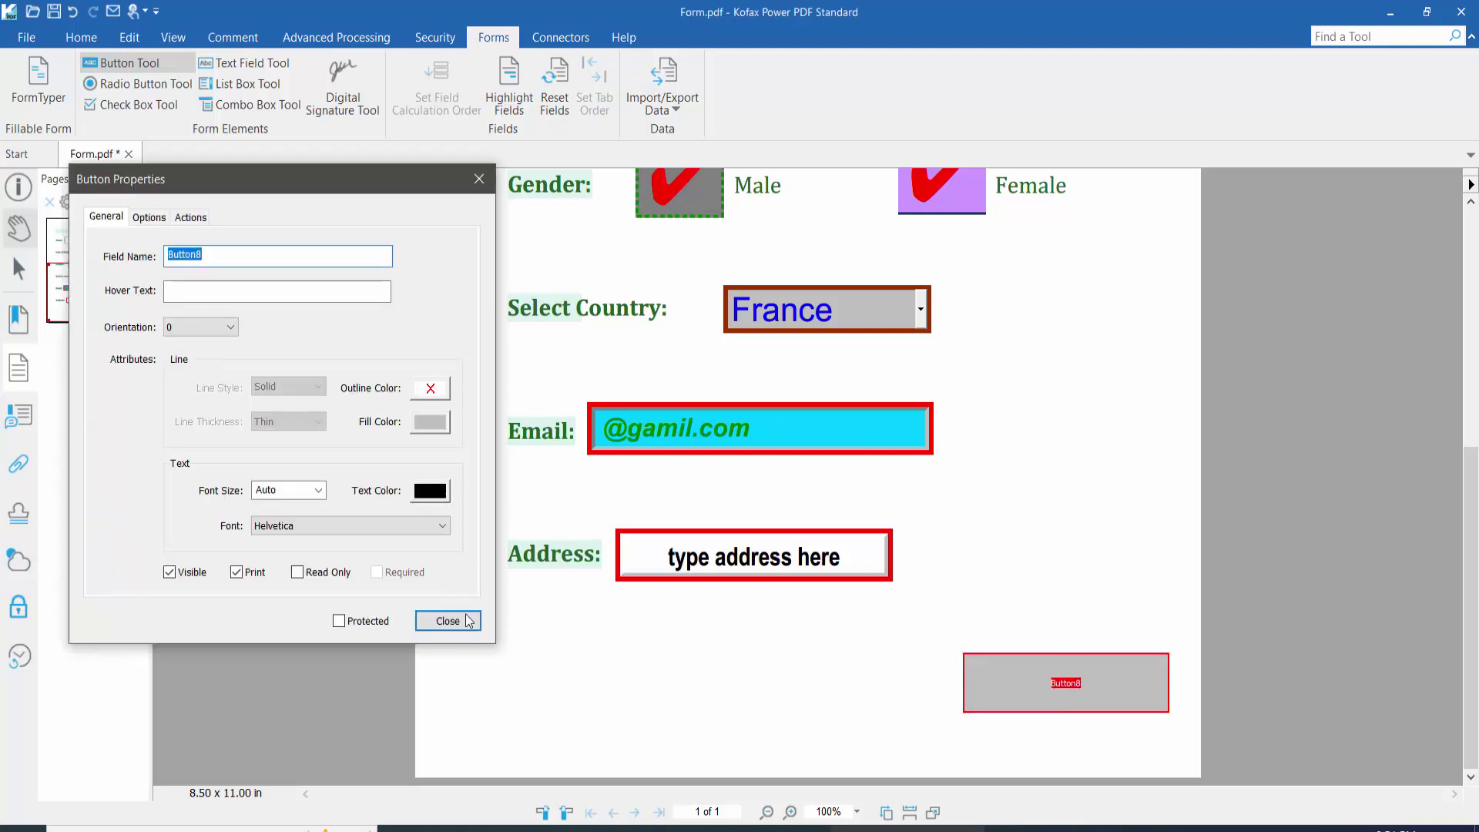
pyautogui.click(456, 620)
pyautogui.keyDown('ctrl'); pyautogui.scroll(1, 1019, 591); pyautogui.keyUp('ctrl')
pyautogui.scroll(-1, 1050, 567)
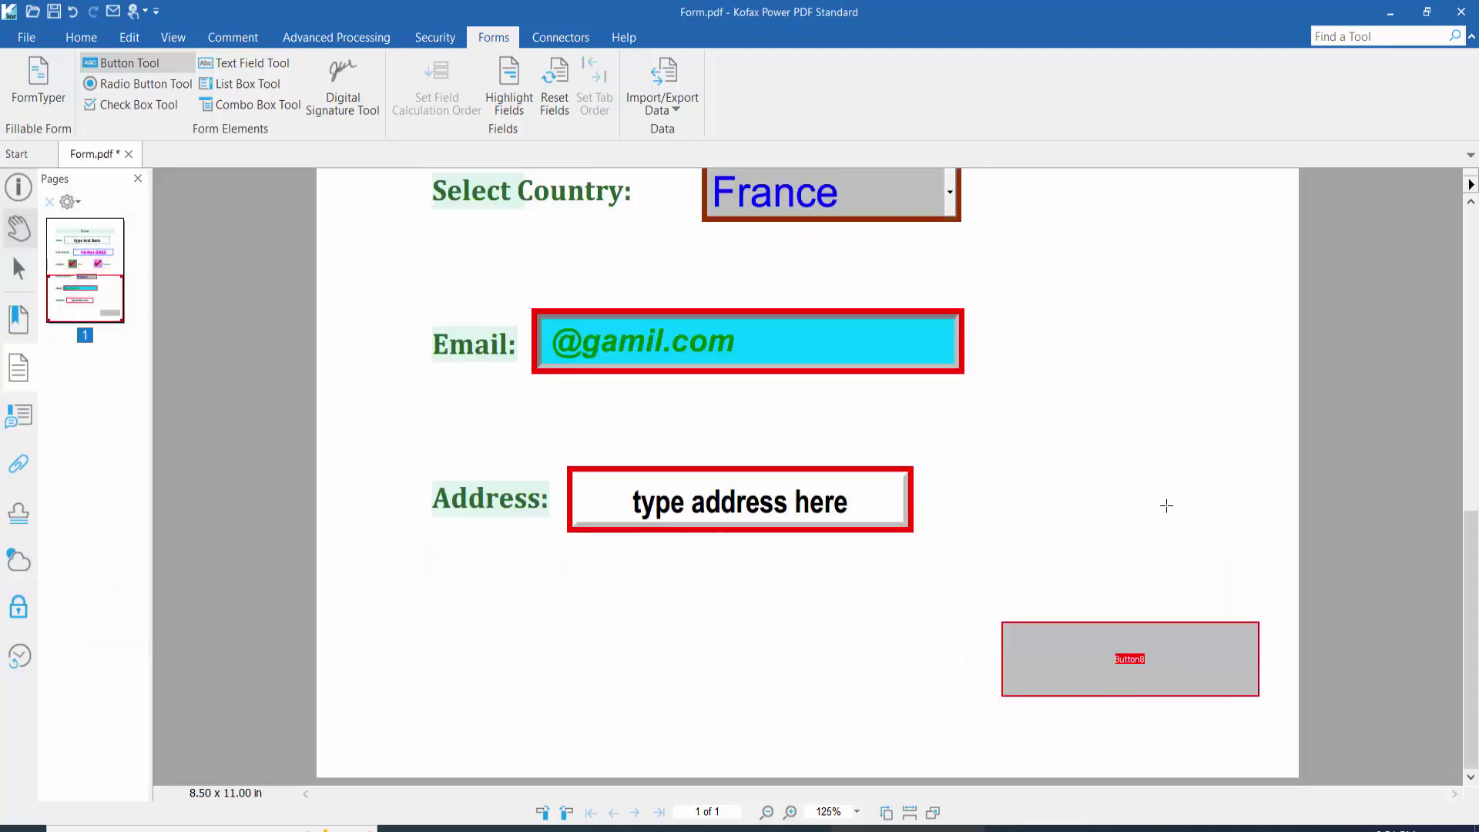
# Step: Open the new button's Properties dialog and select its default field name
pyautogui.rightClick(1074, 665)
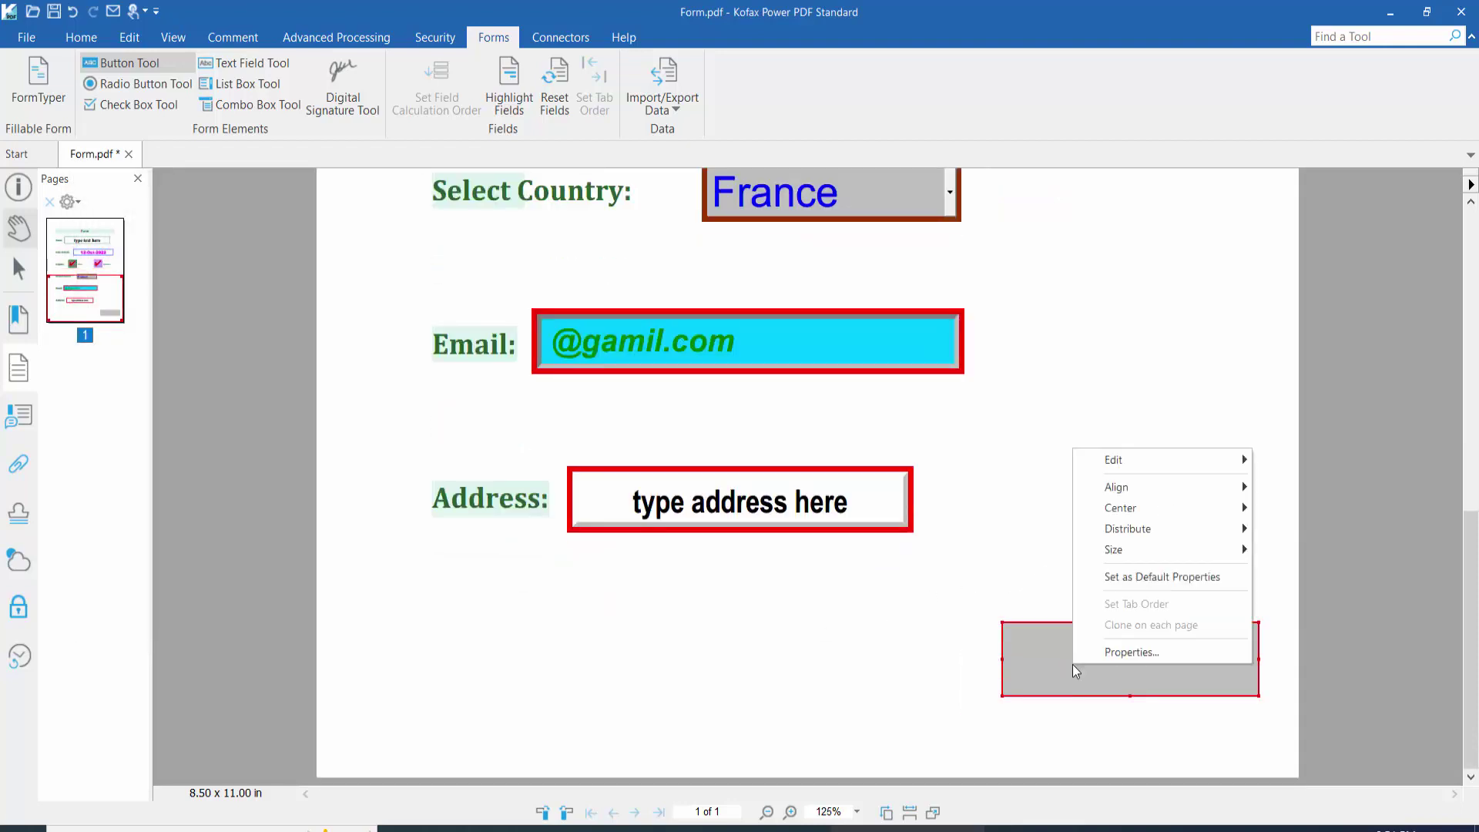
pyautogui.click(1109, 652)
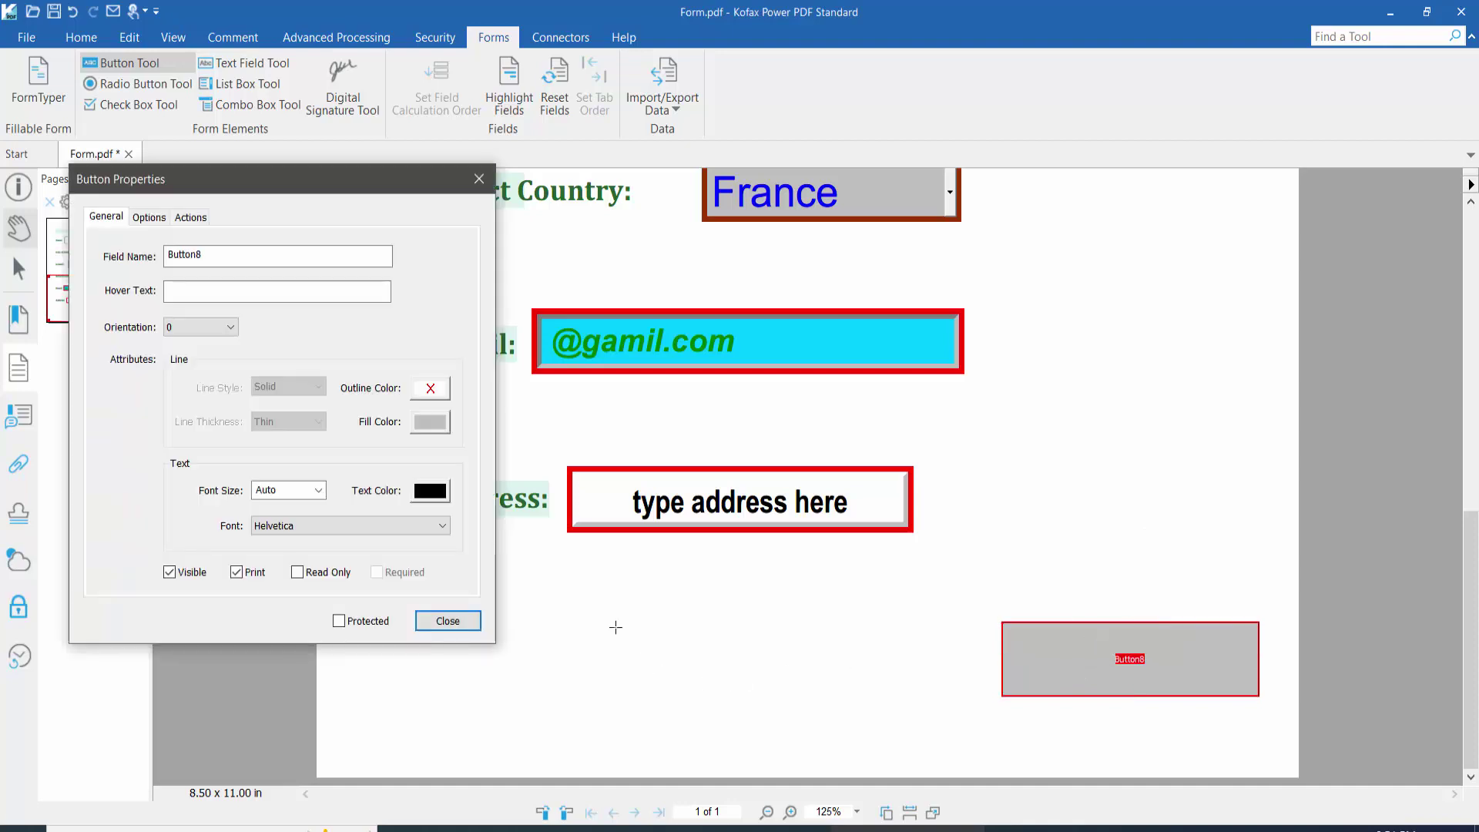
pyautogui.moveTo(218, 254); pyautogui.dragTo(156, 252)
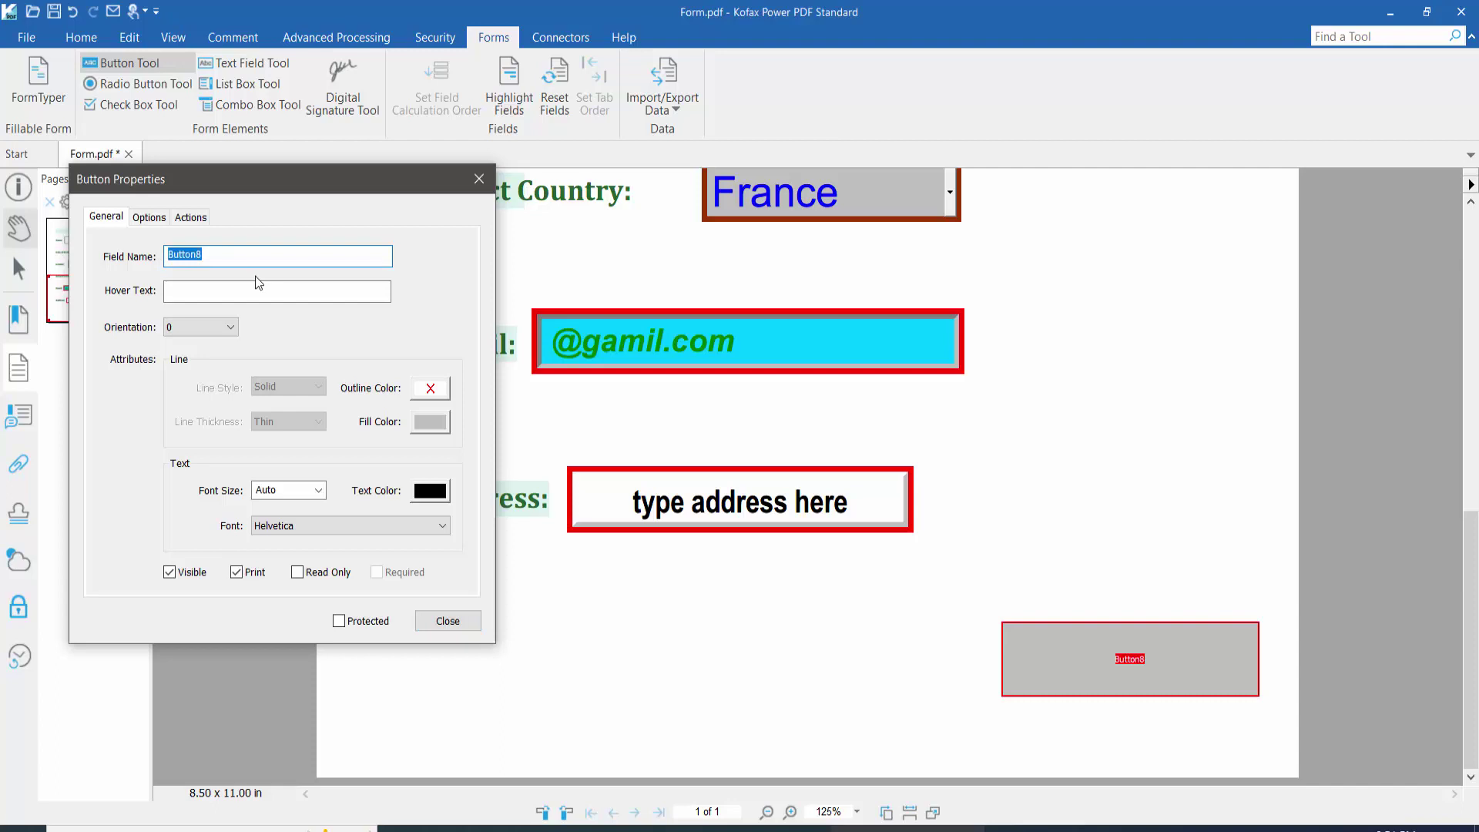
# Step: Name the button Submit with a green outline, white fill and thick border
pyautogui.write('Submit')
pyautogui.click(432, 389)
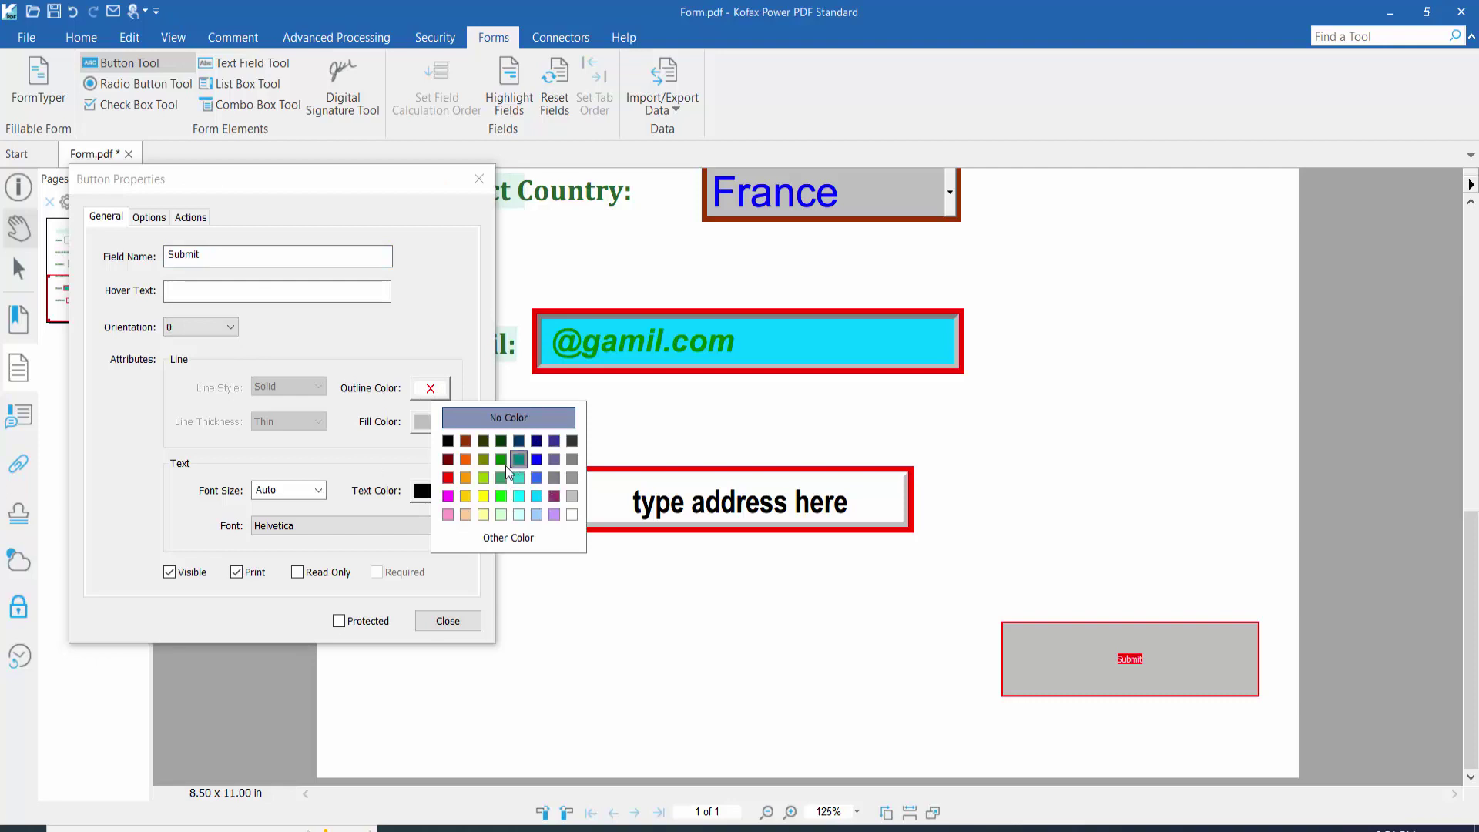
pyautogui.click(499, 462)
pyautogui.click(426, 423)
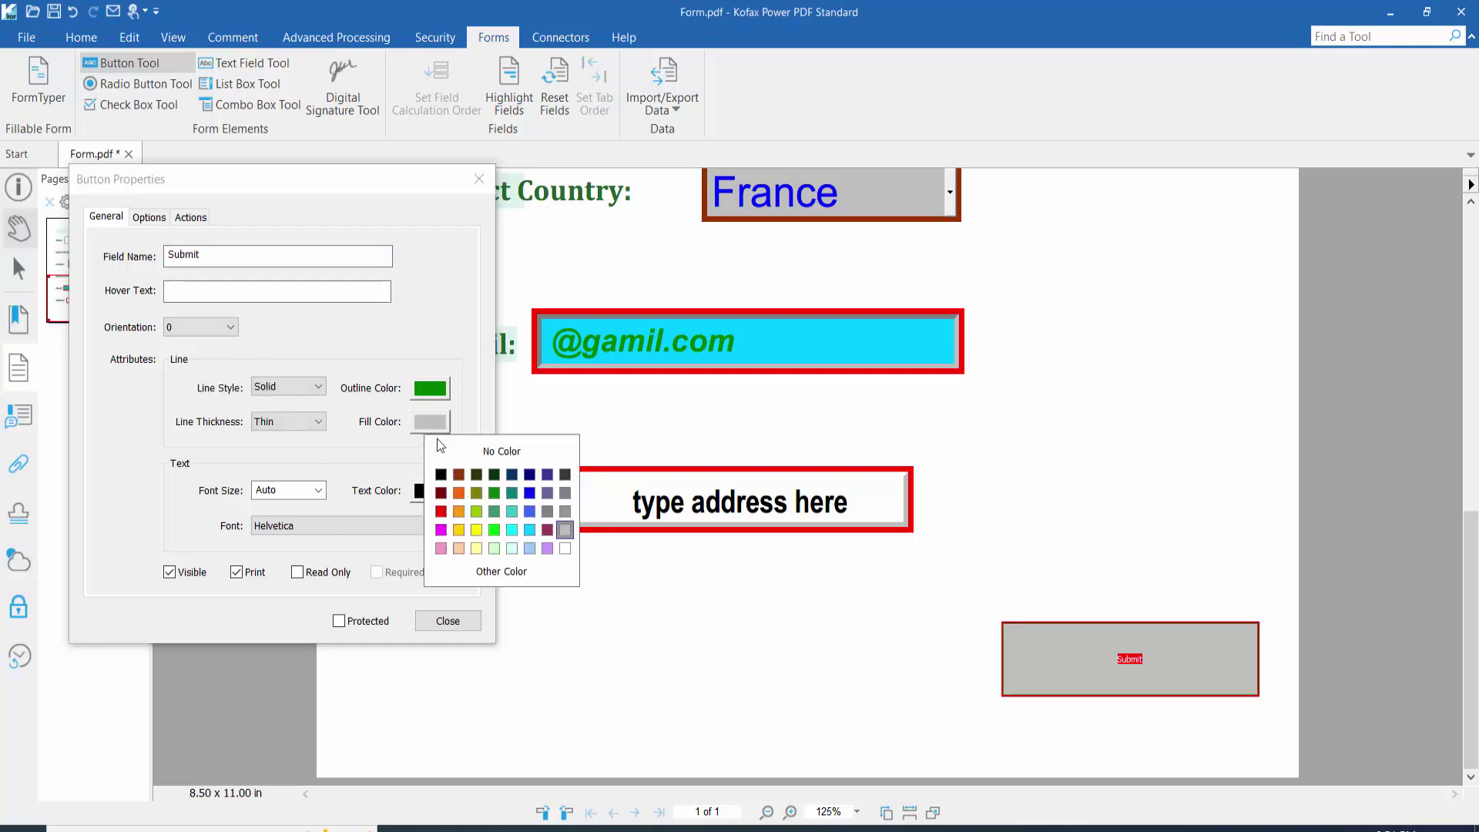
pyautogui.click(565, 548)
pyautogui.click(316, 422)
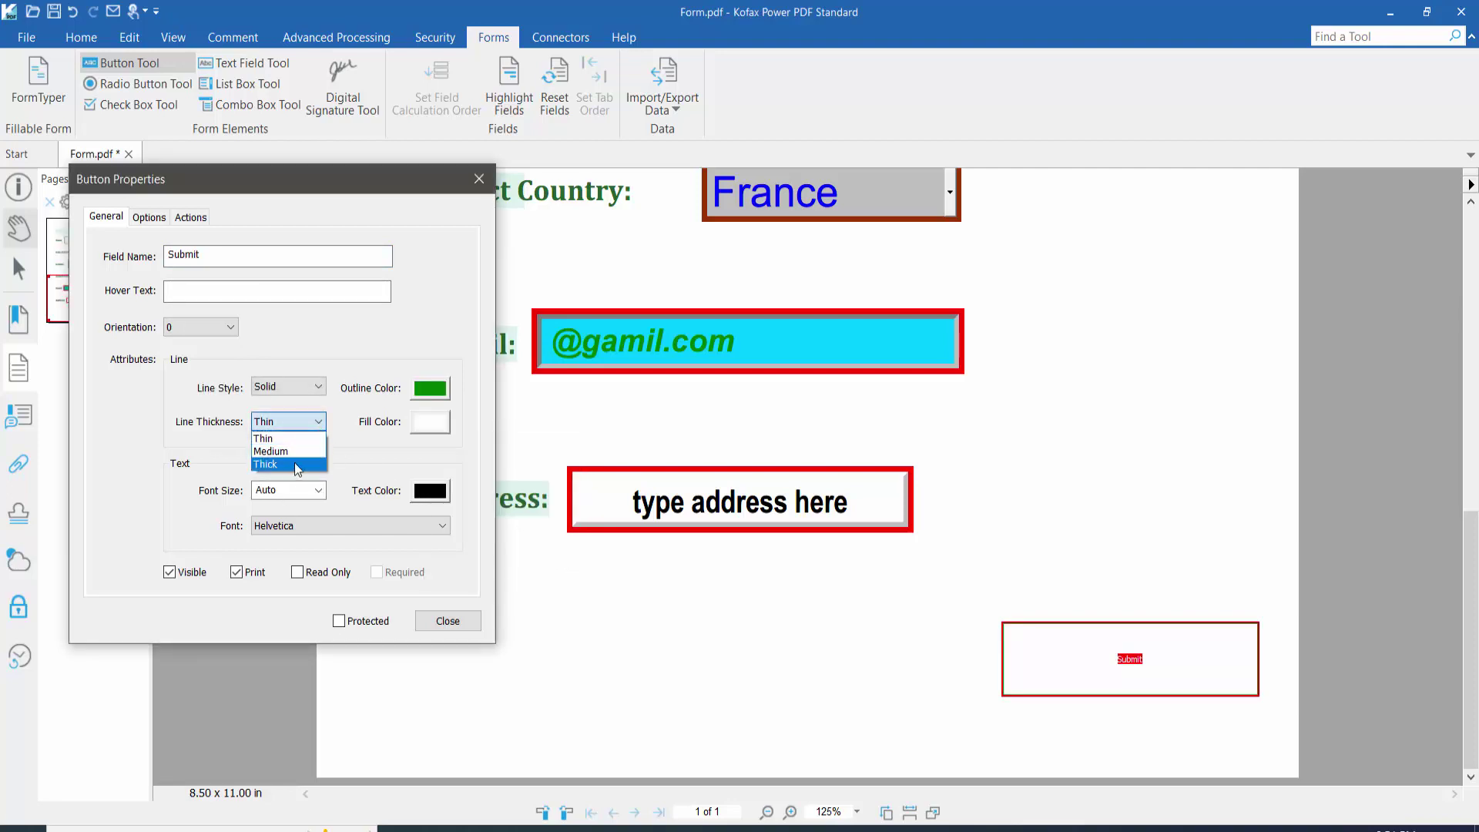
pyautogui.click(294, 464)
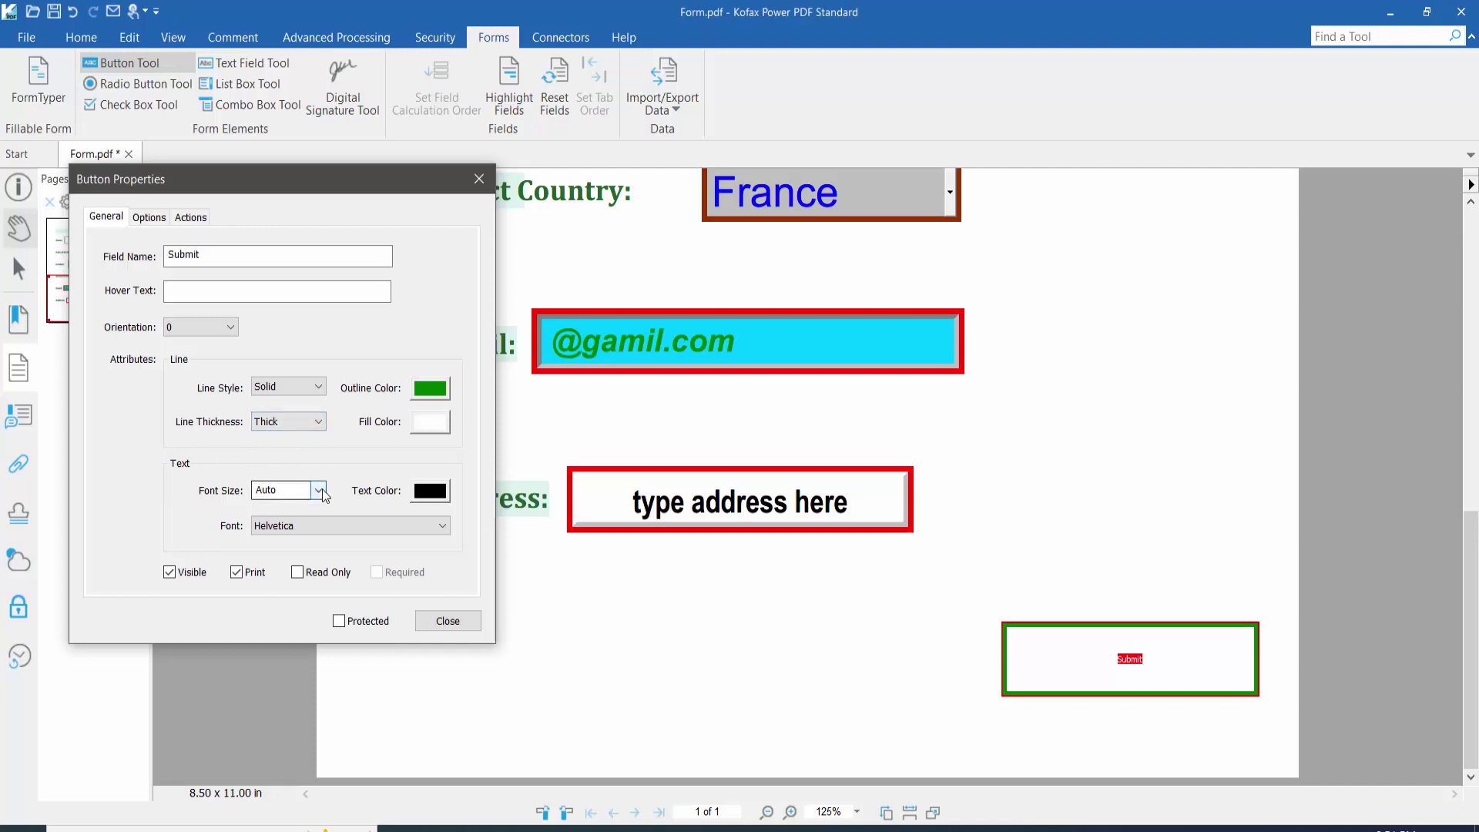
# Step: Keep the button text black and set its font to Arial Black
pyautogui.click(432, 496)
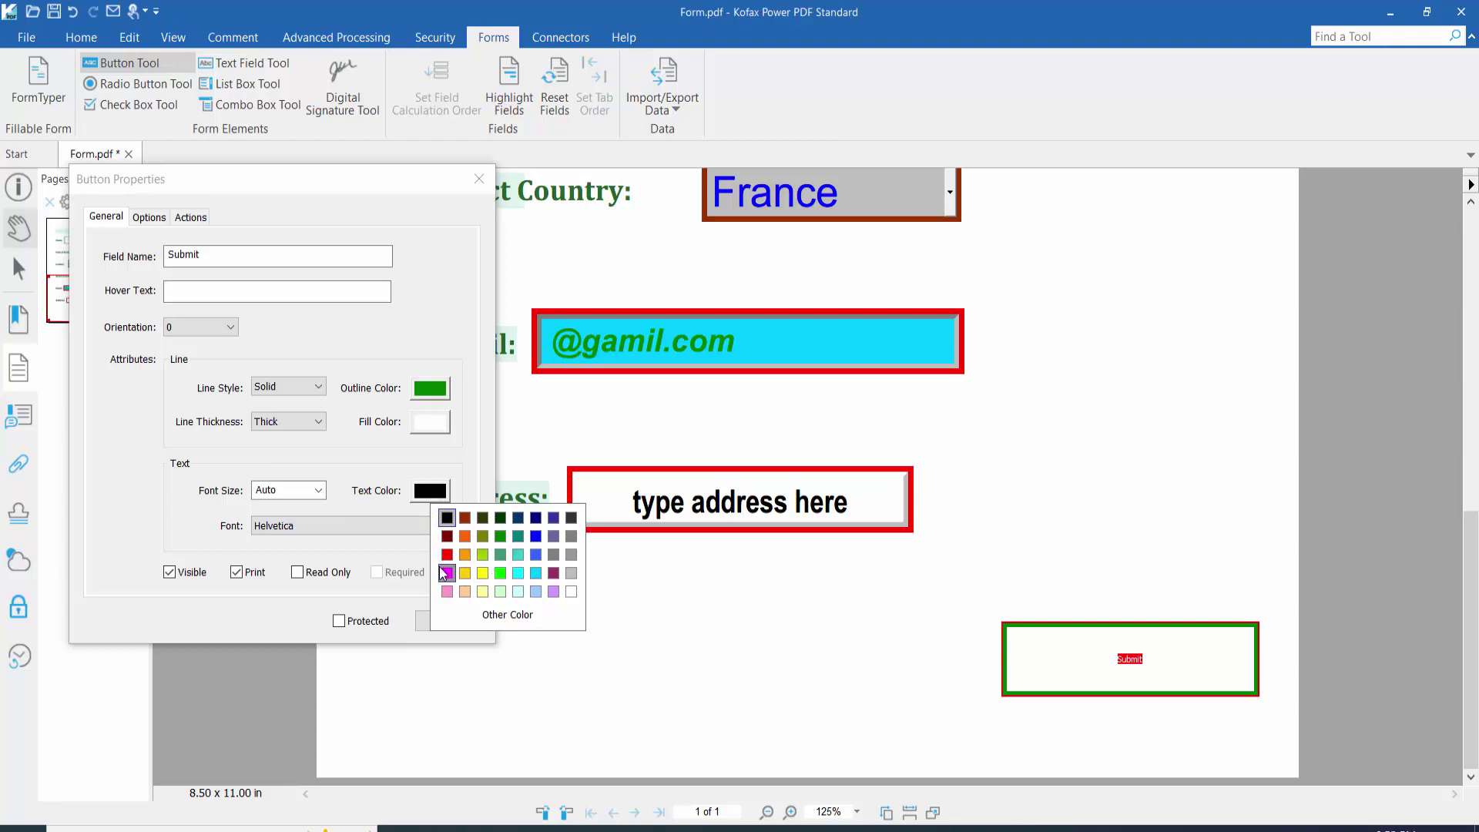
pyautogui.click(348, 540)
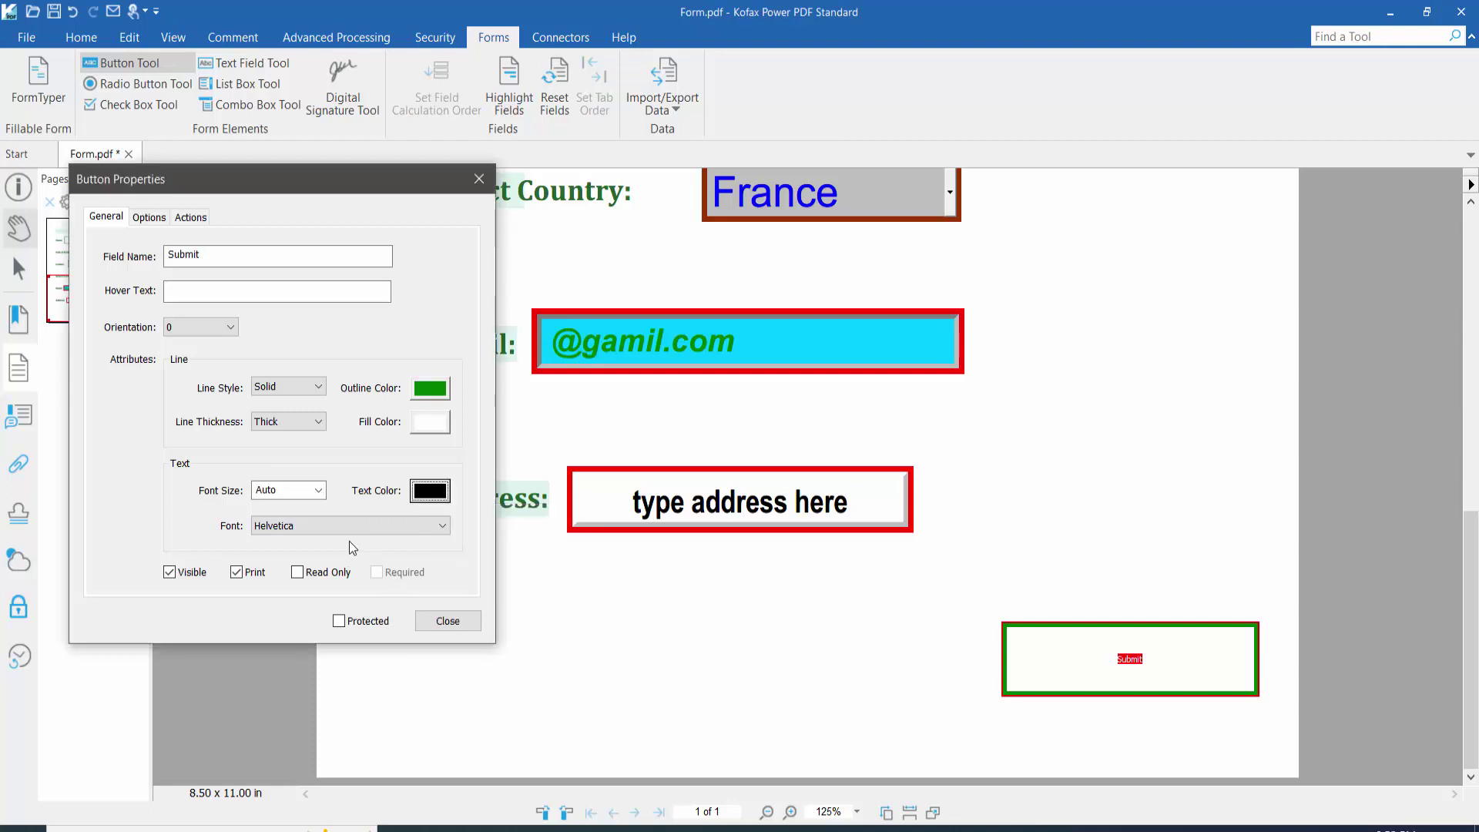
pyautogui.click(414, 527)
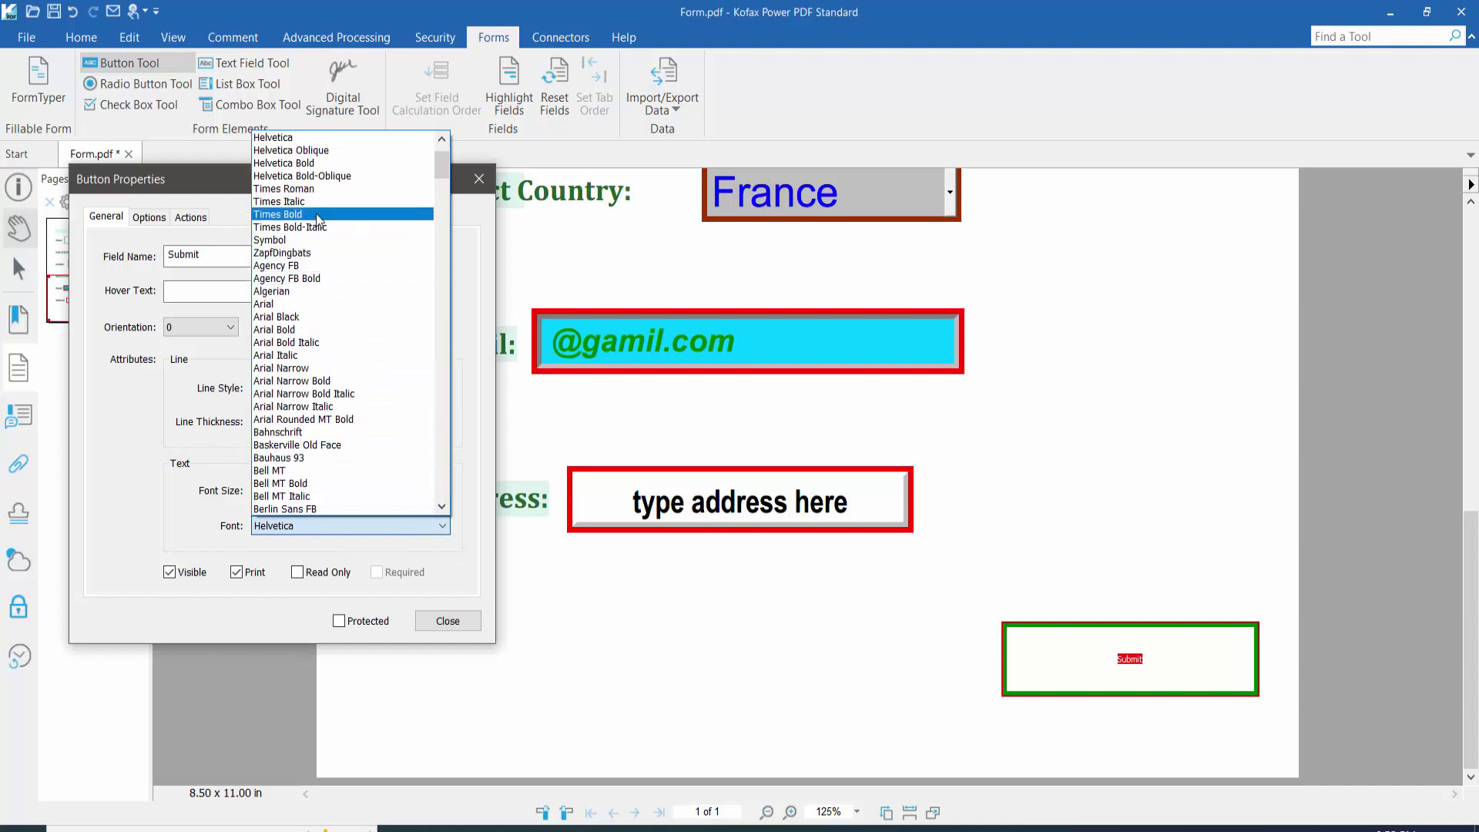
pyautogui.click(307, 317)
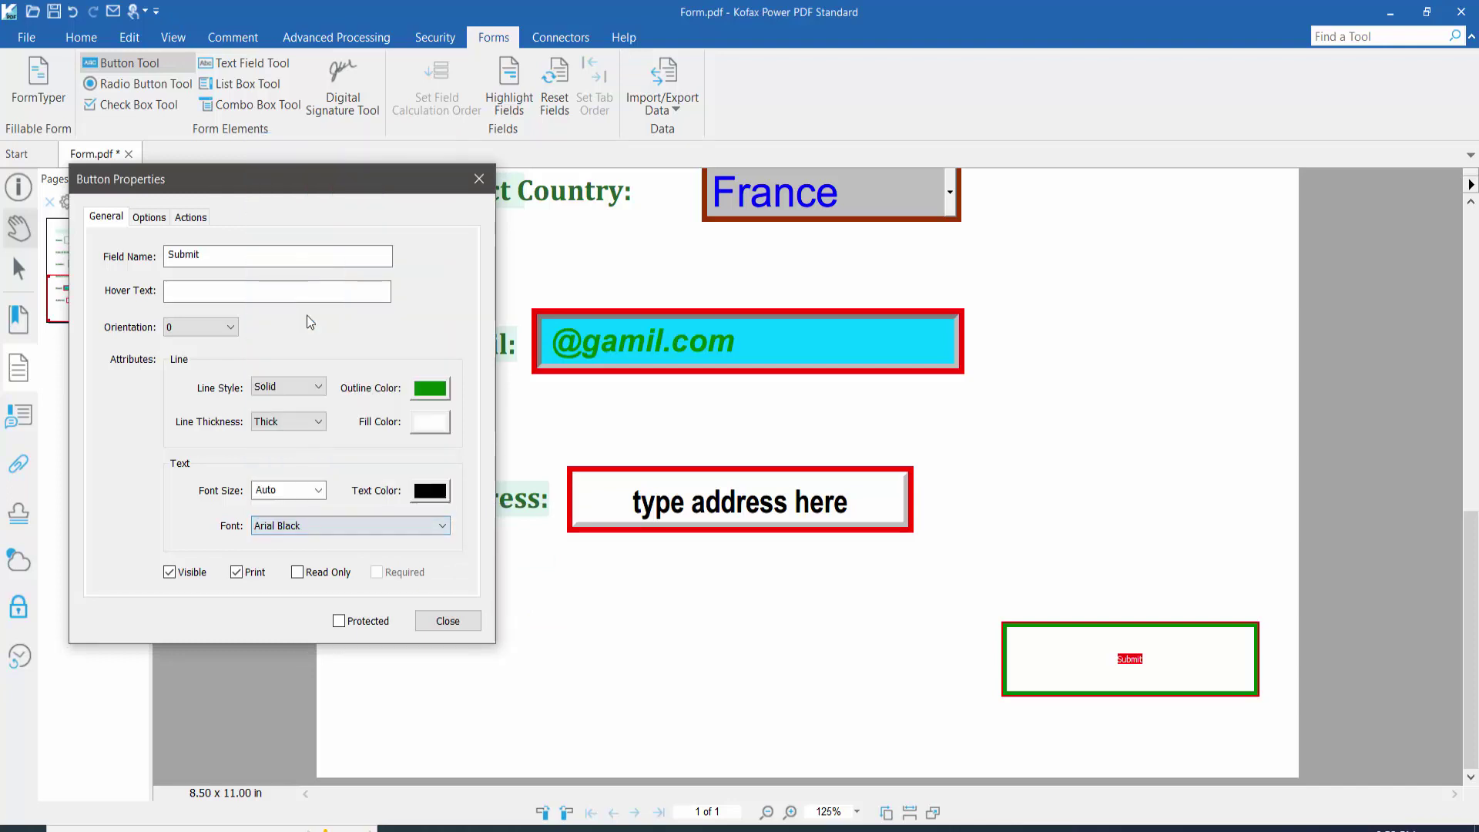
pyautogui.click(149, 218)
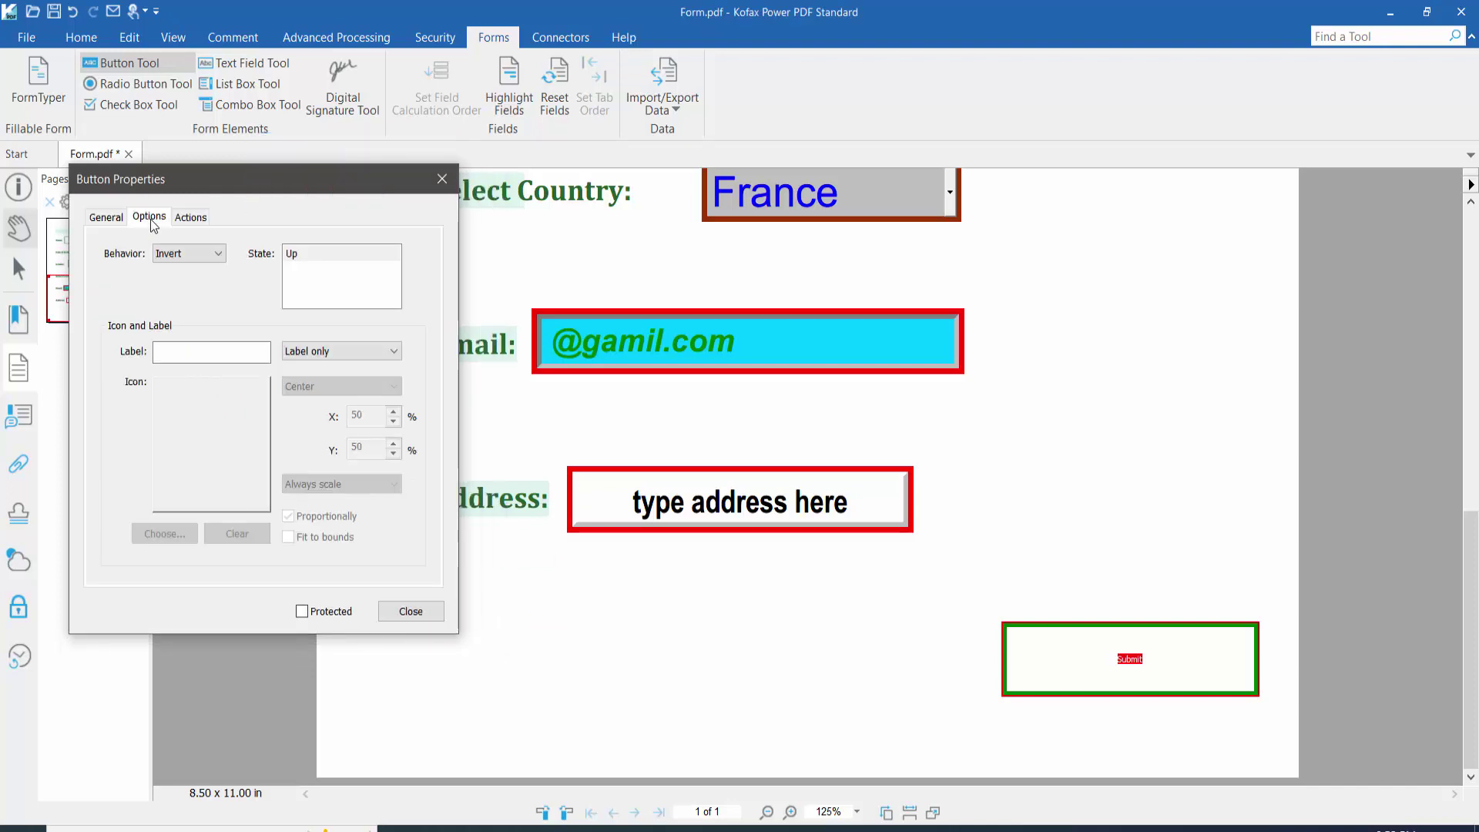
# Step: Keep the Submit button showing its label only, with Invert click behaviour
pyautogui.click(196, 351)
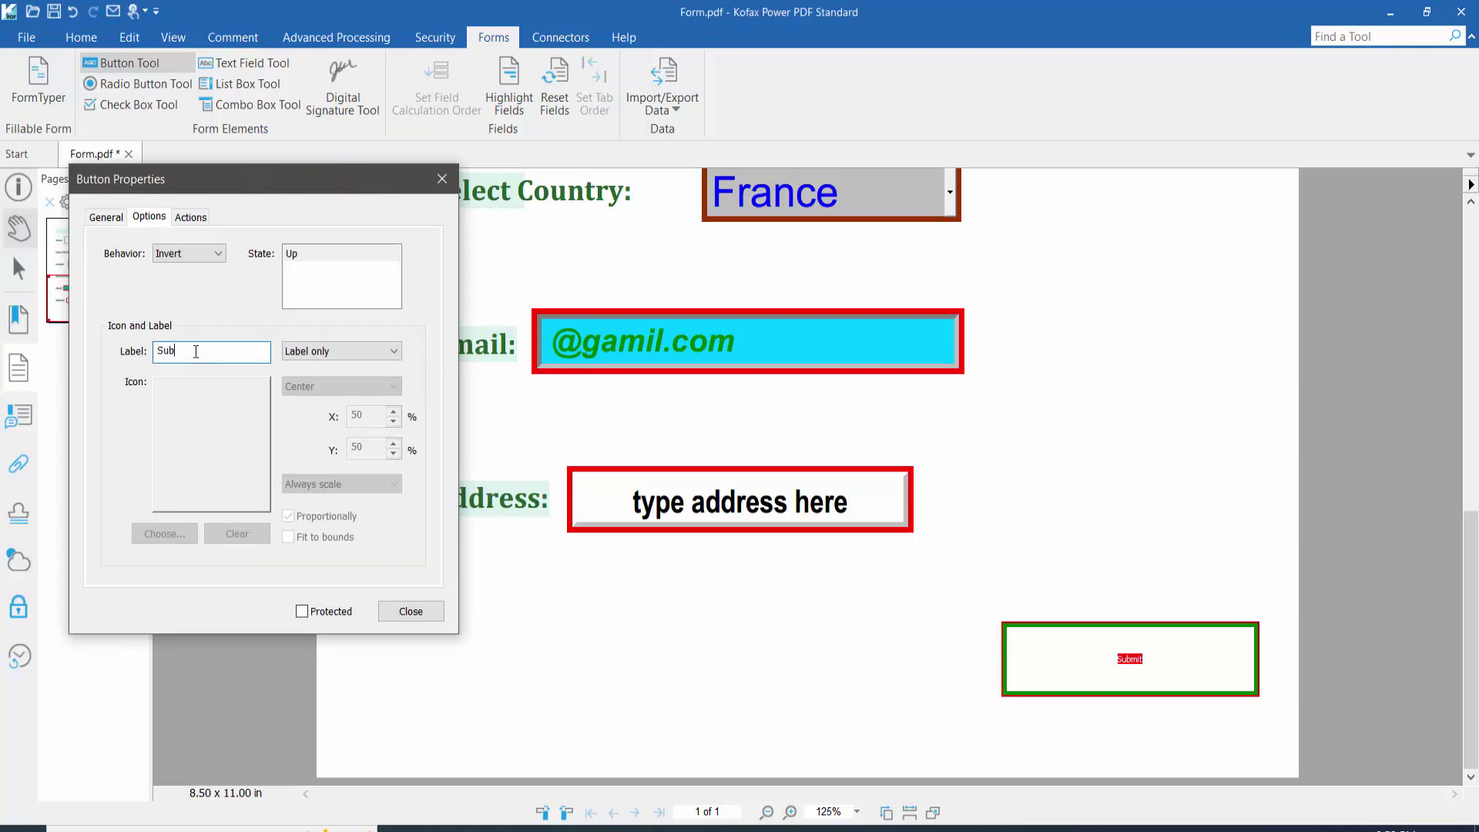
pyautogui.click(353, 352)
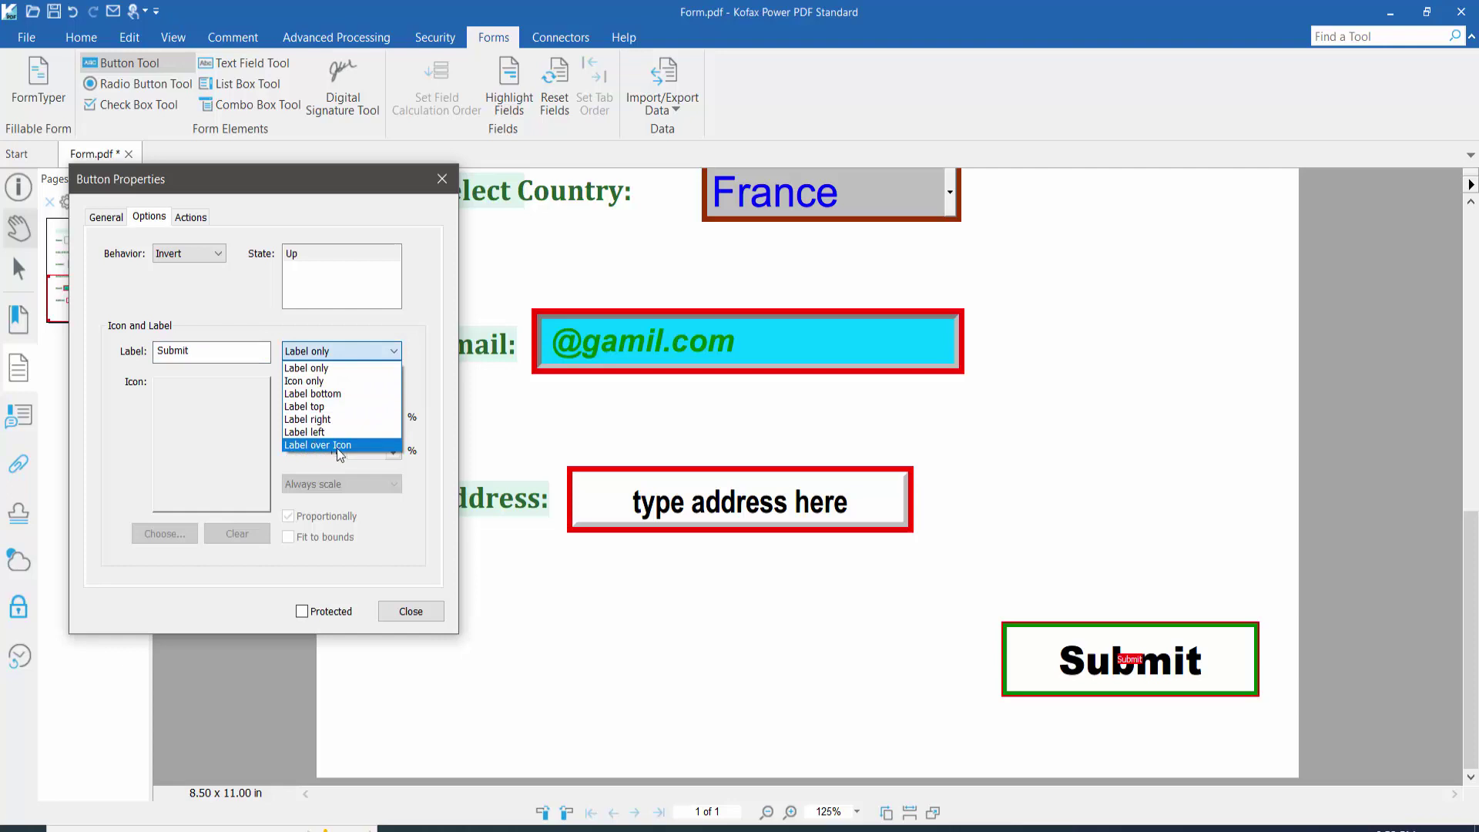
pyautogui.click(326, 366)
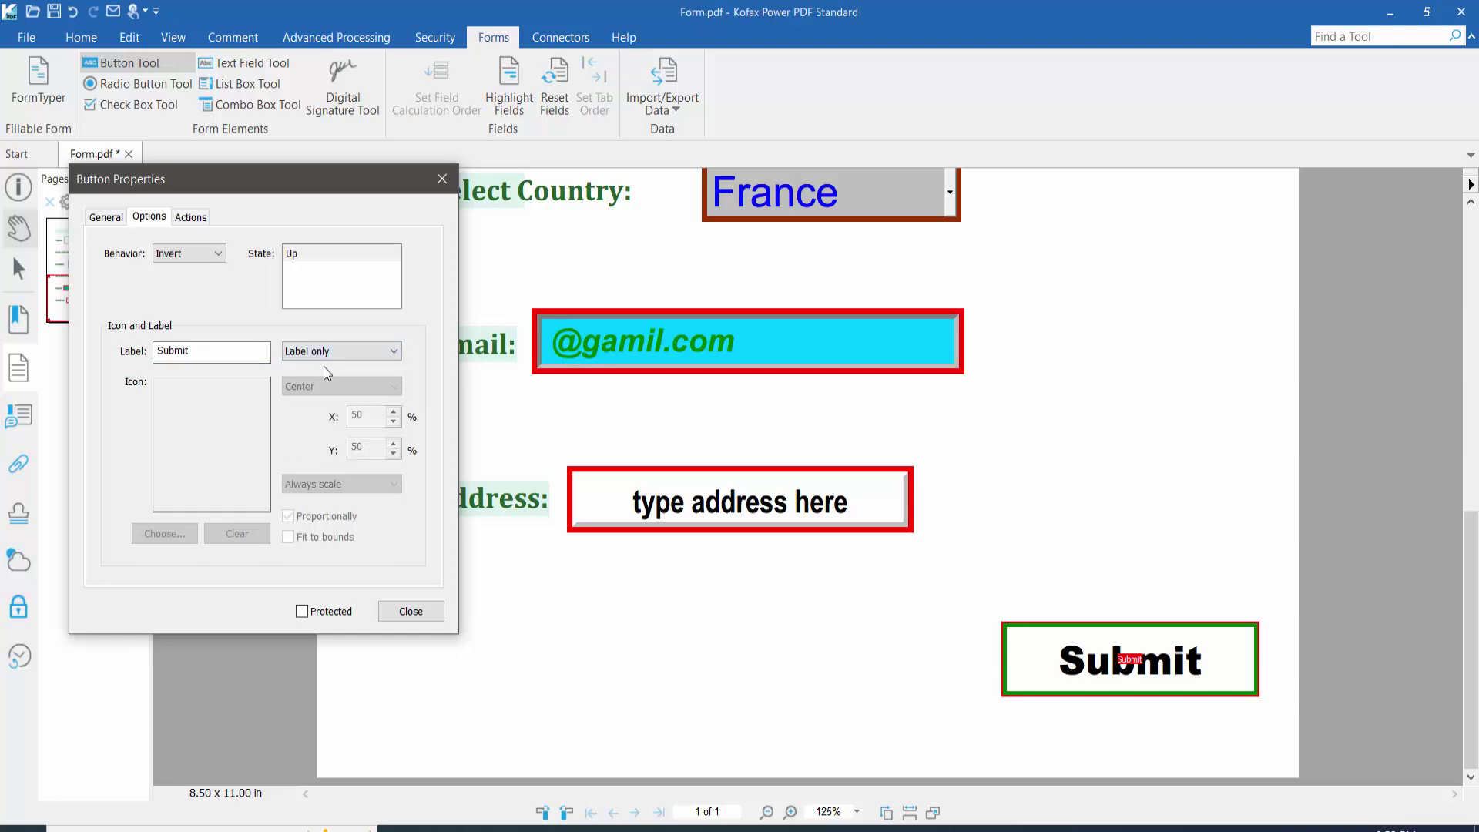
pyautogui.click(217, 256)
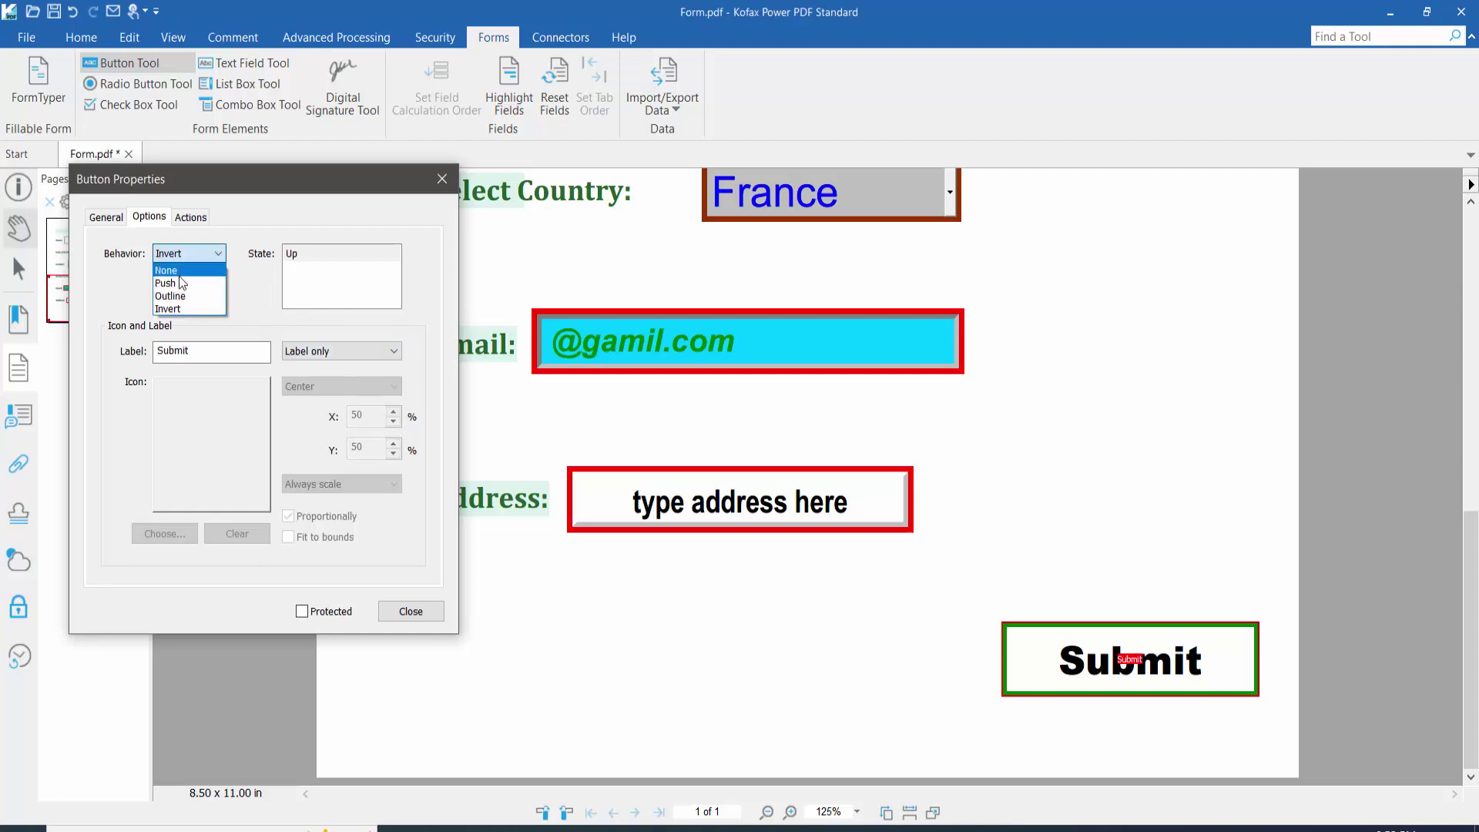
pyautogui.click(176, 308)
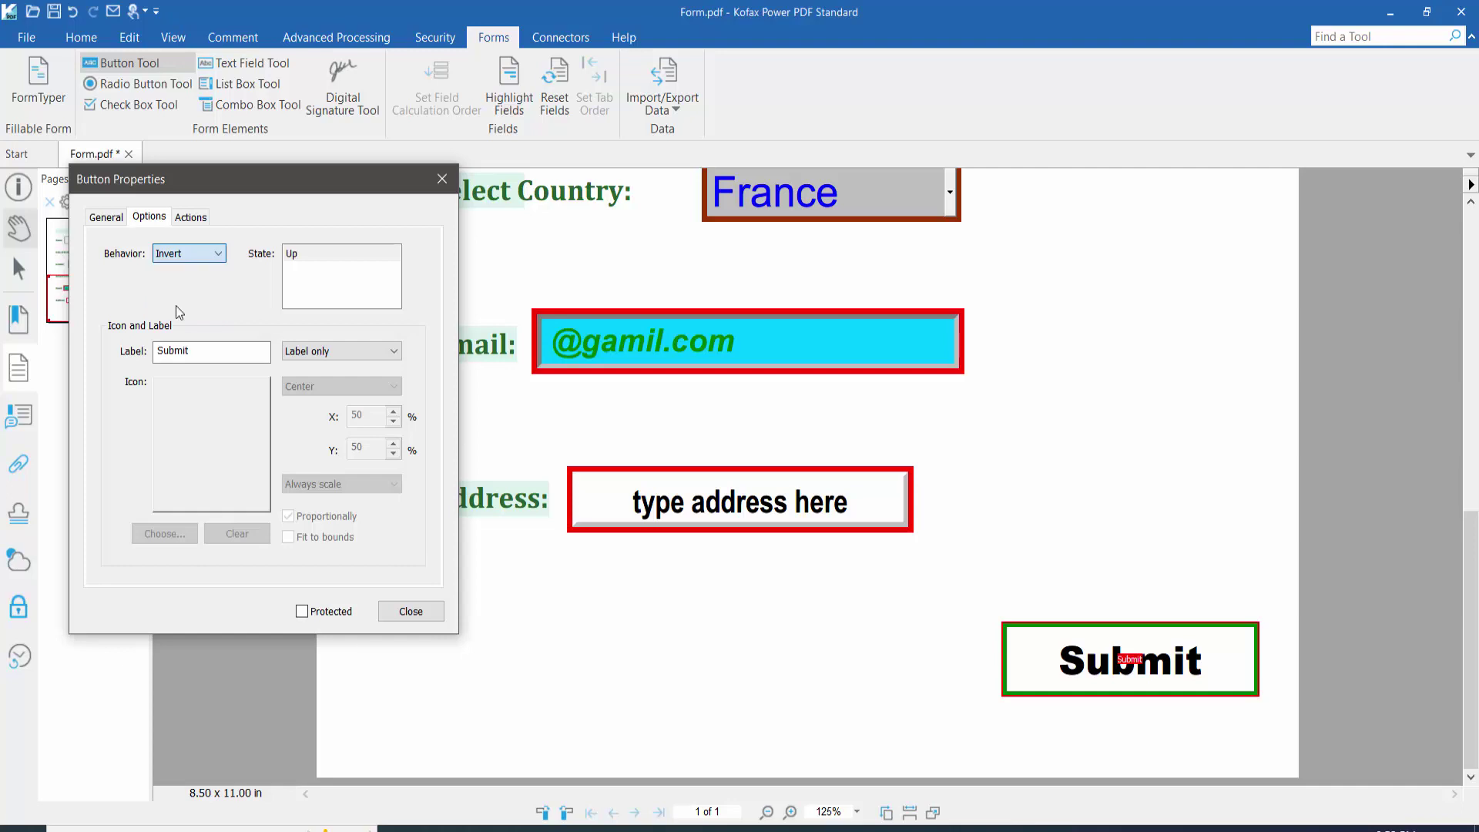
pyautogui.click(189, 218)
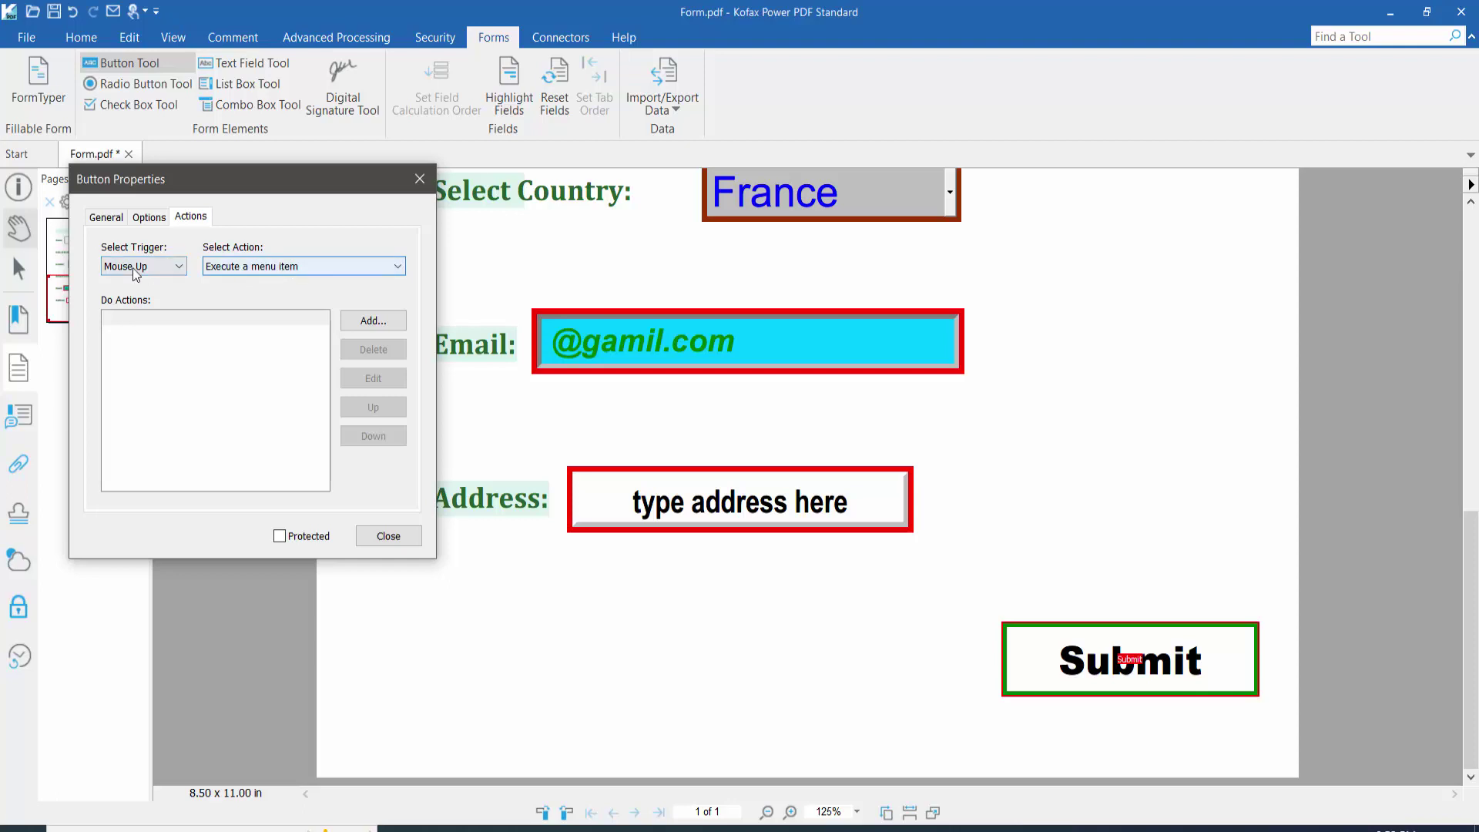
# Step: Add a Mouse Up 'Submit a form' action to the Submit button
pyautogui.click(167, 271)
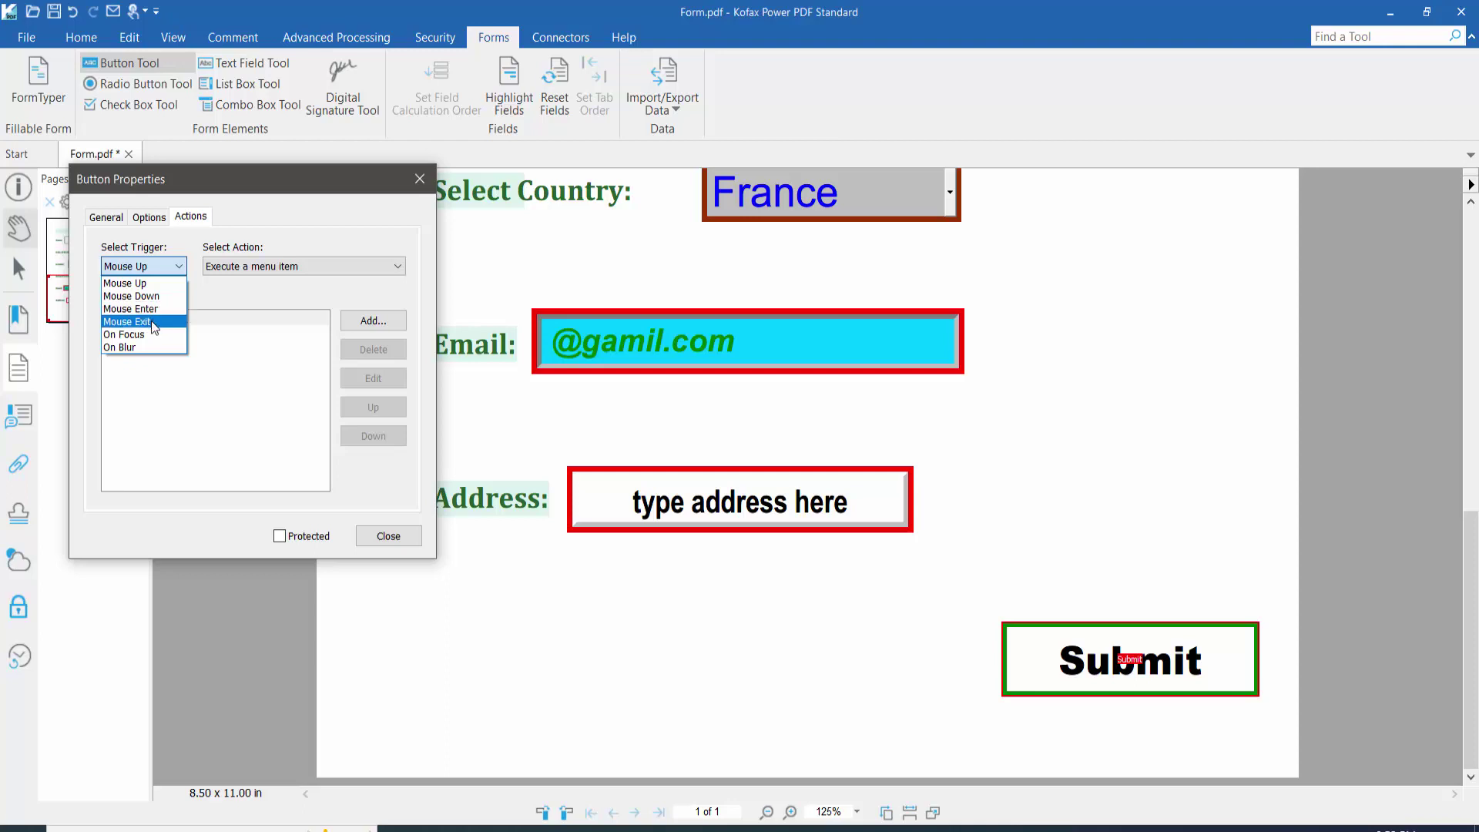
pyautogui.click(151, 282)
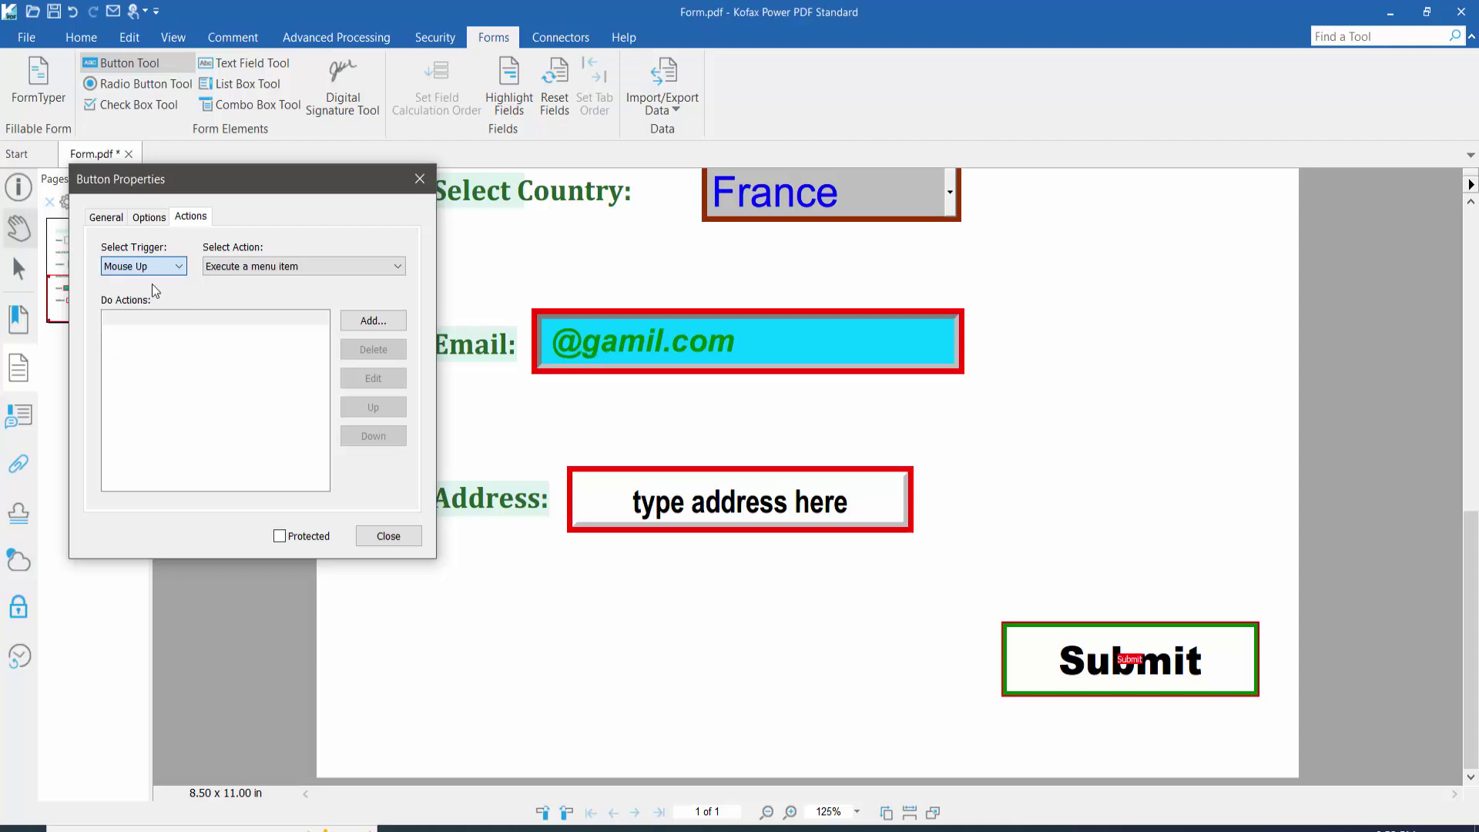
pyautogui.click(356, 265)
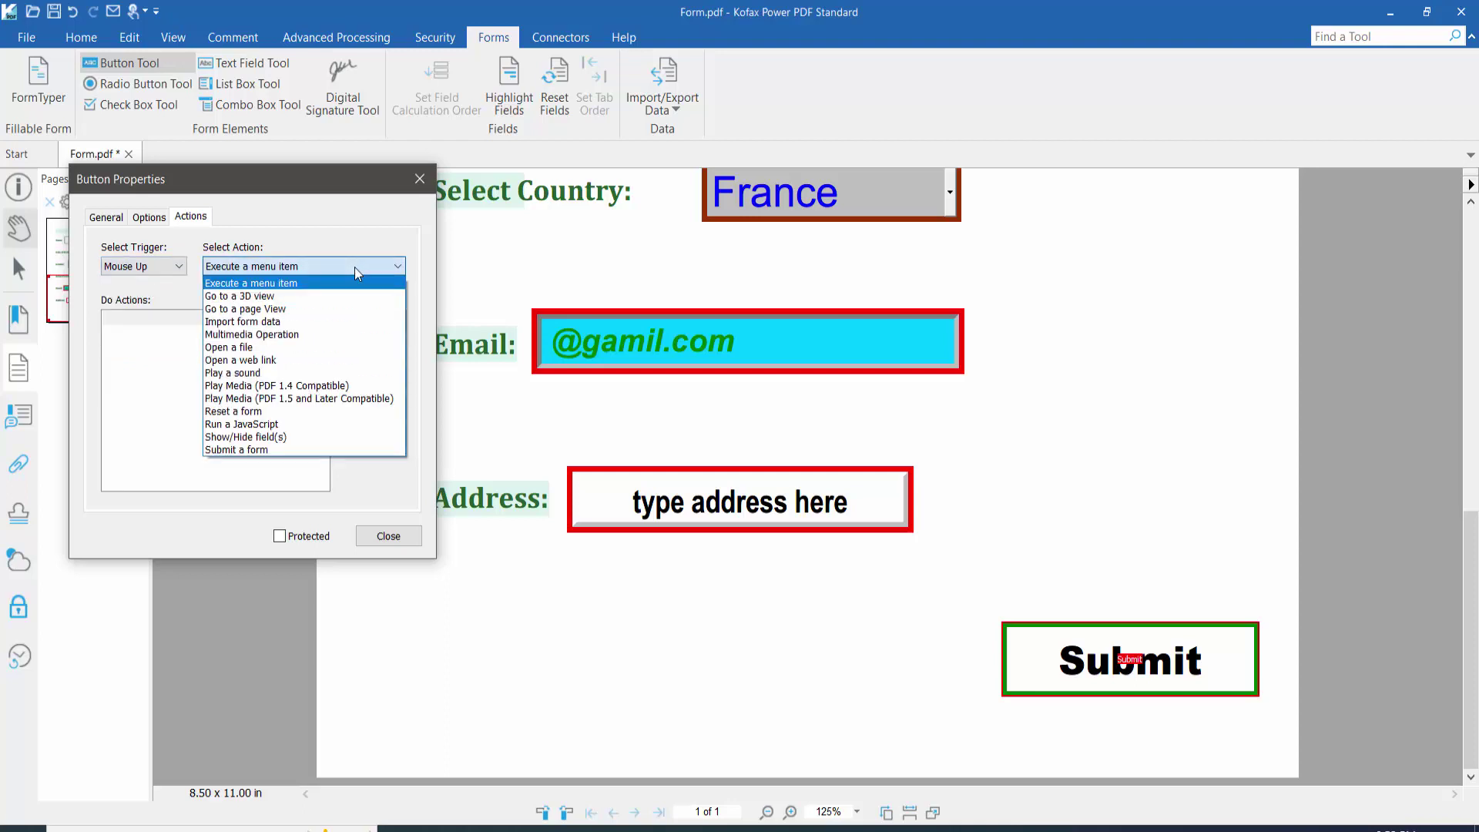
pyautogui.click(254, 452)
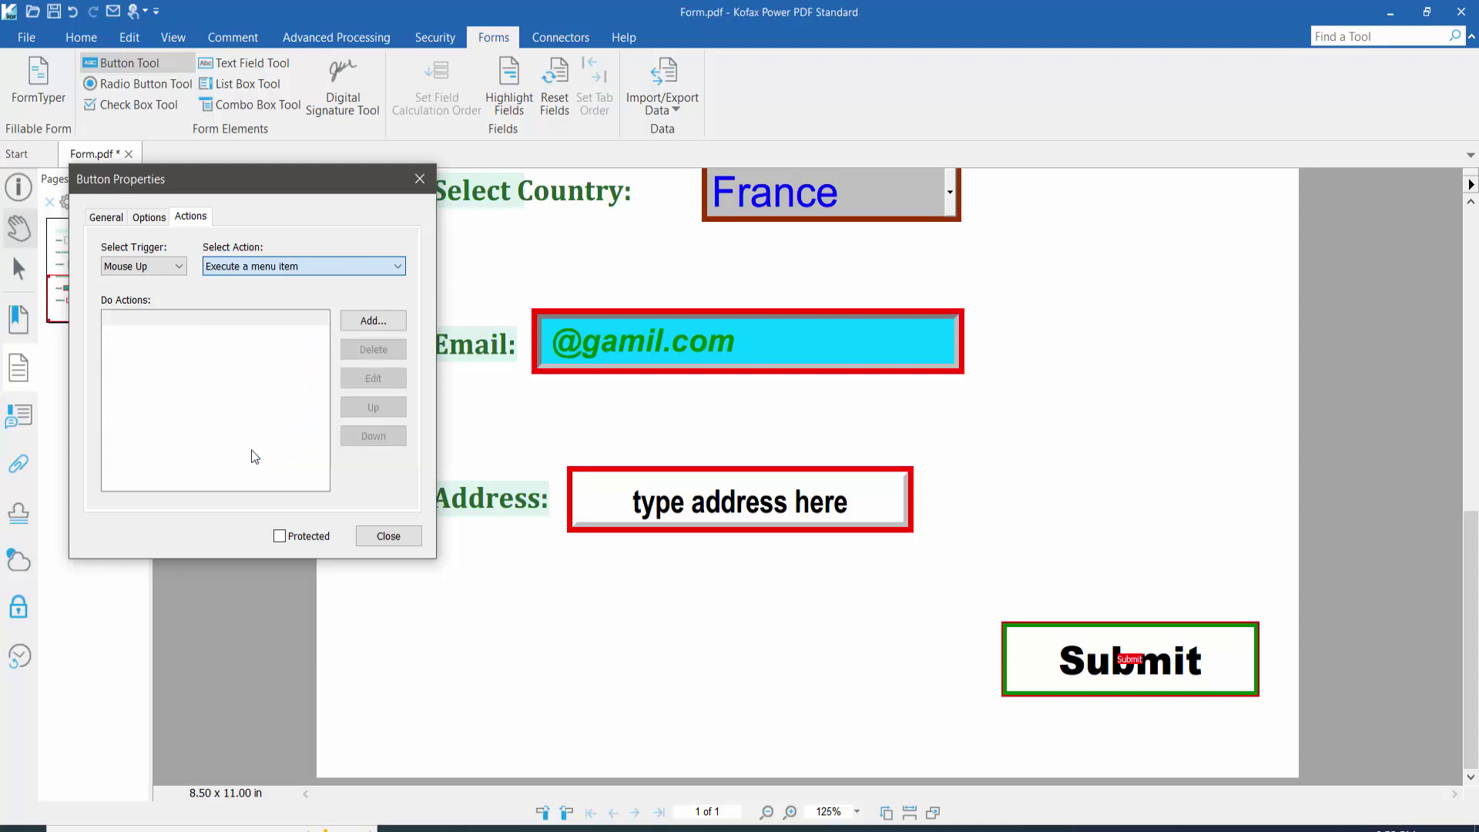
pyautogui.click(368, 320)
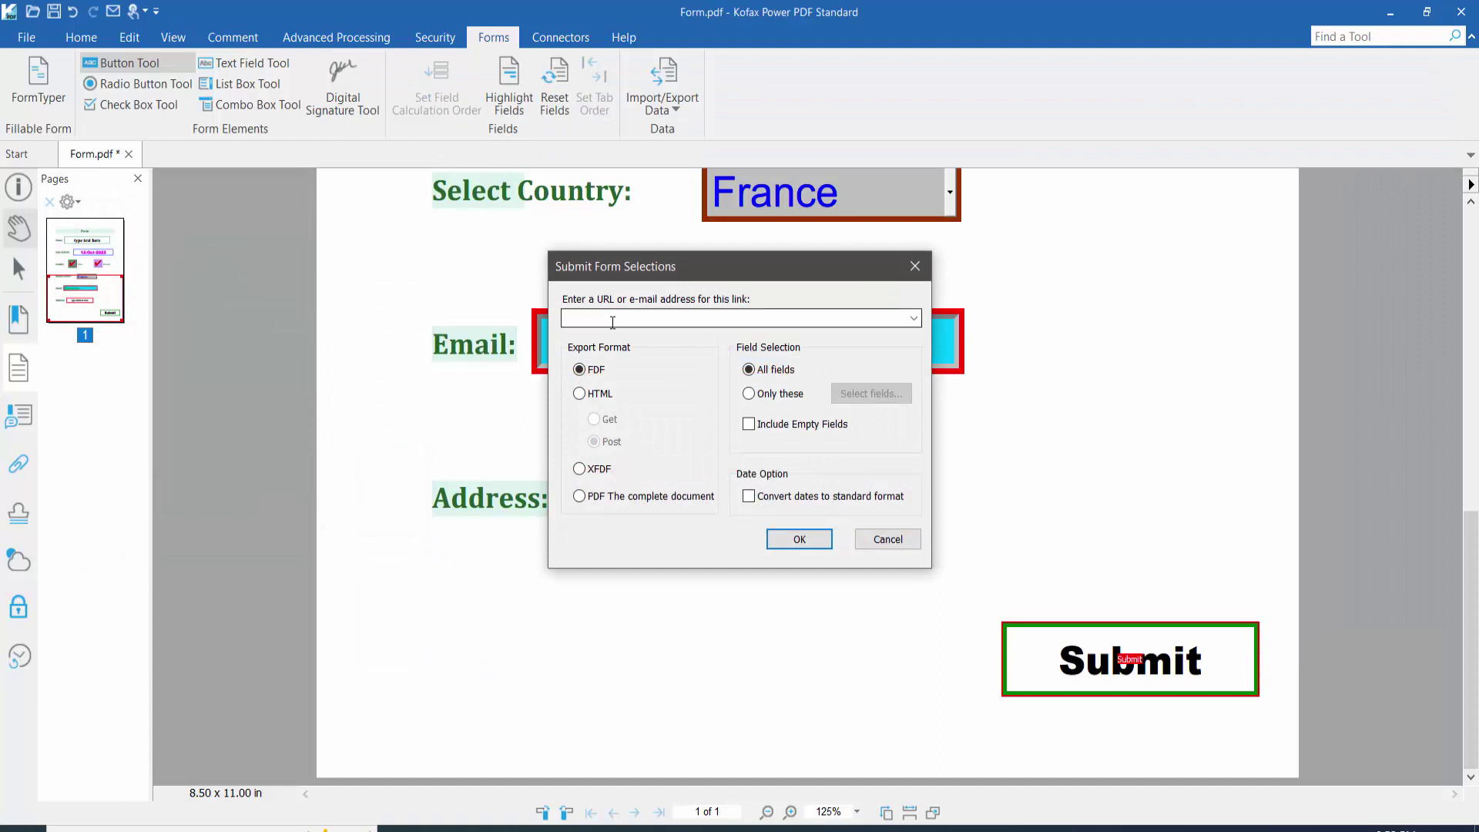
# Step: Enter the recipient's e-mail address as the submit URL, sending all fields as FDF
pyautogui.click(616, 318)
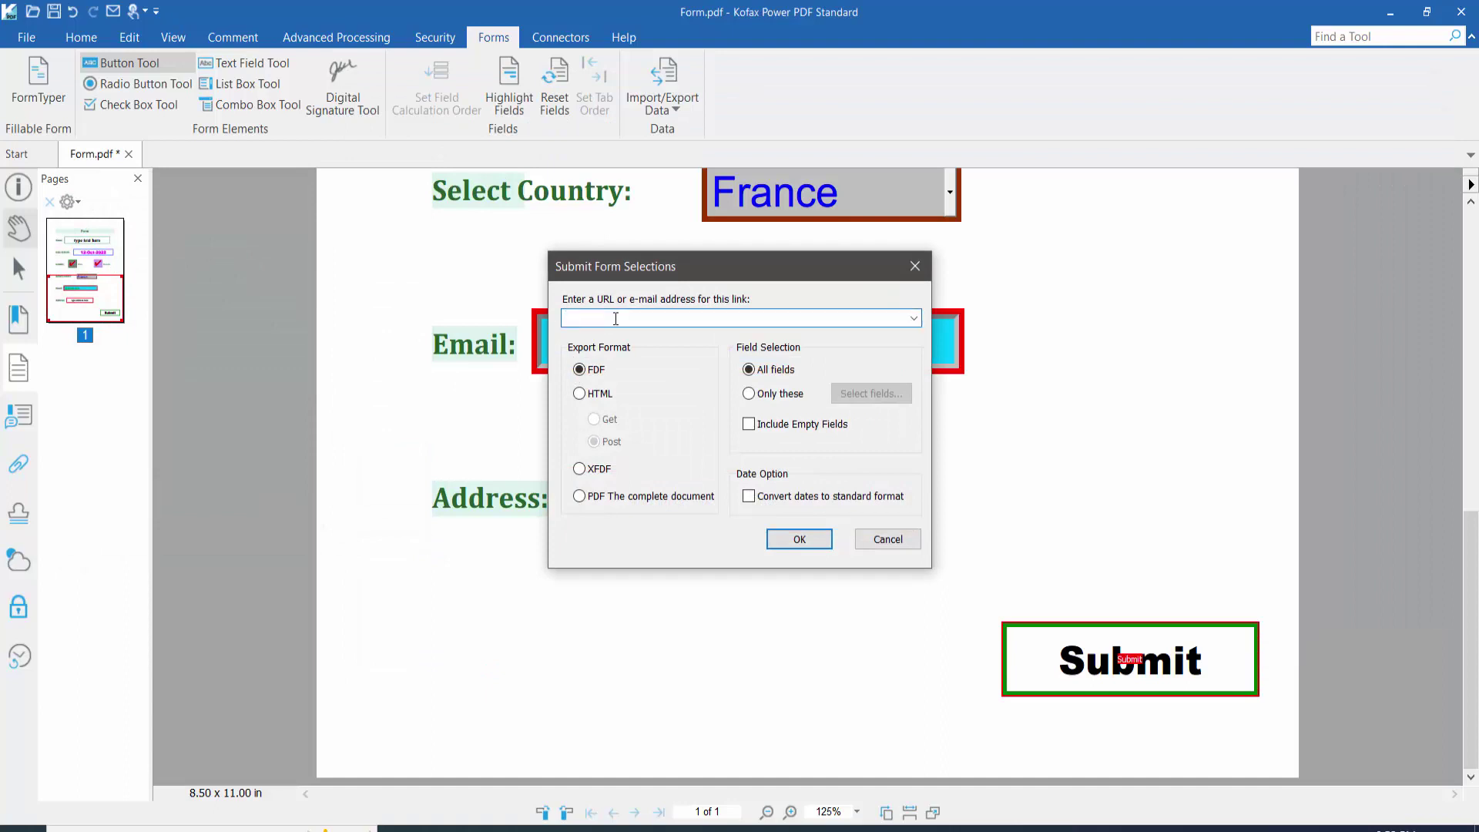
pyautogui.click(752, 394)
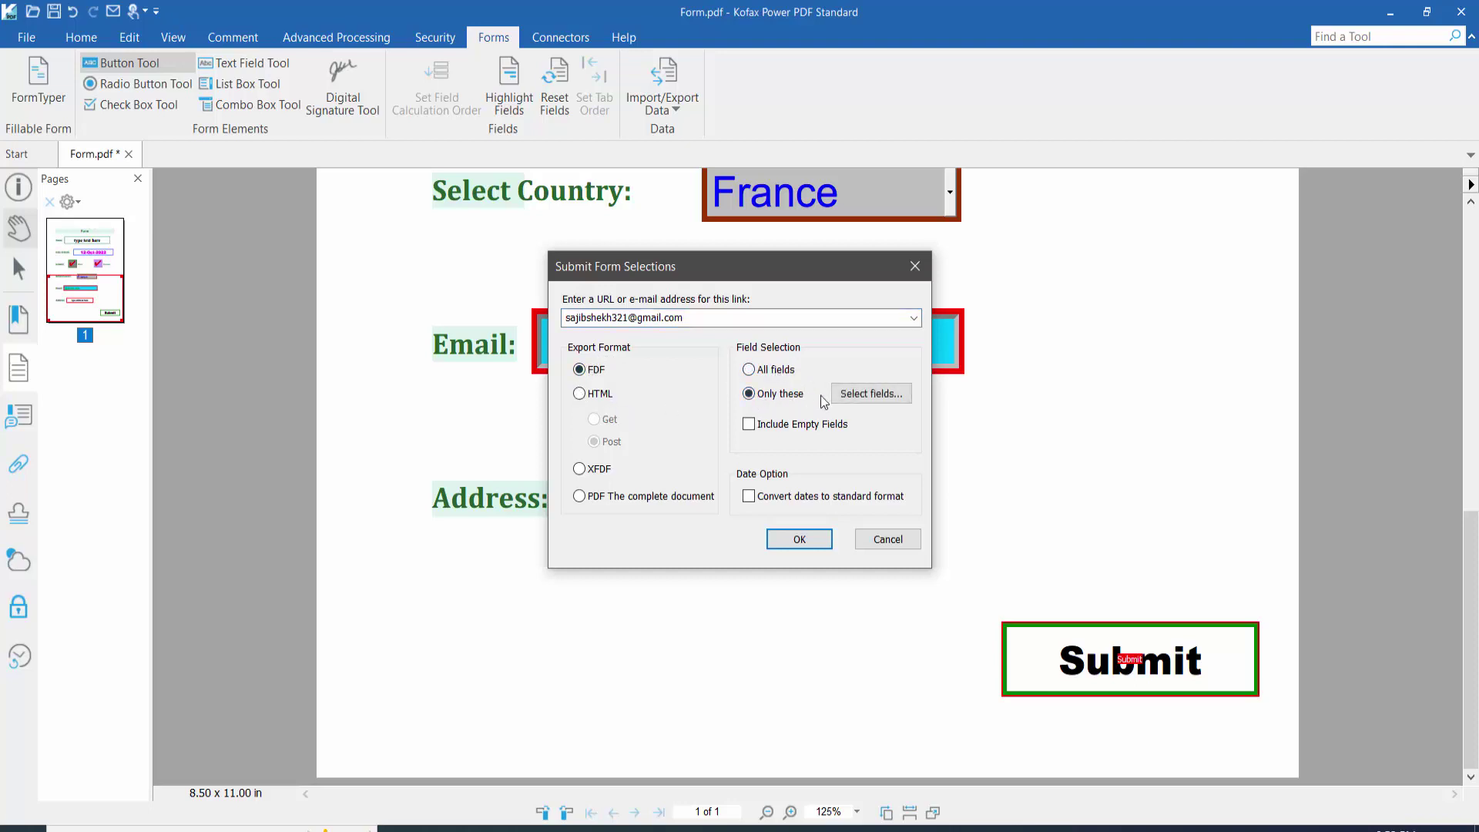
pyautogui.click(874, 394)
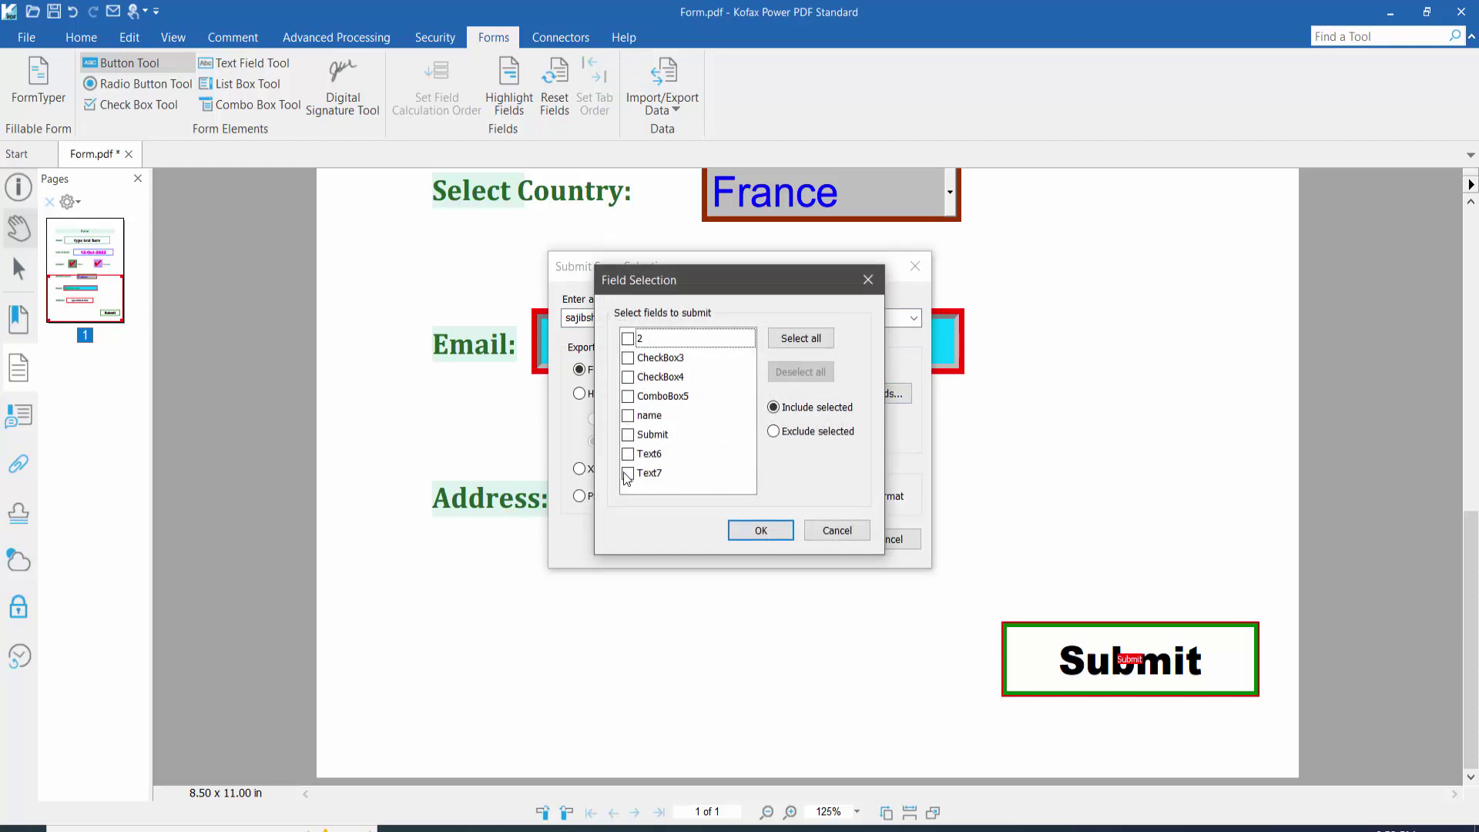
pyautogui.click(867, 284)
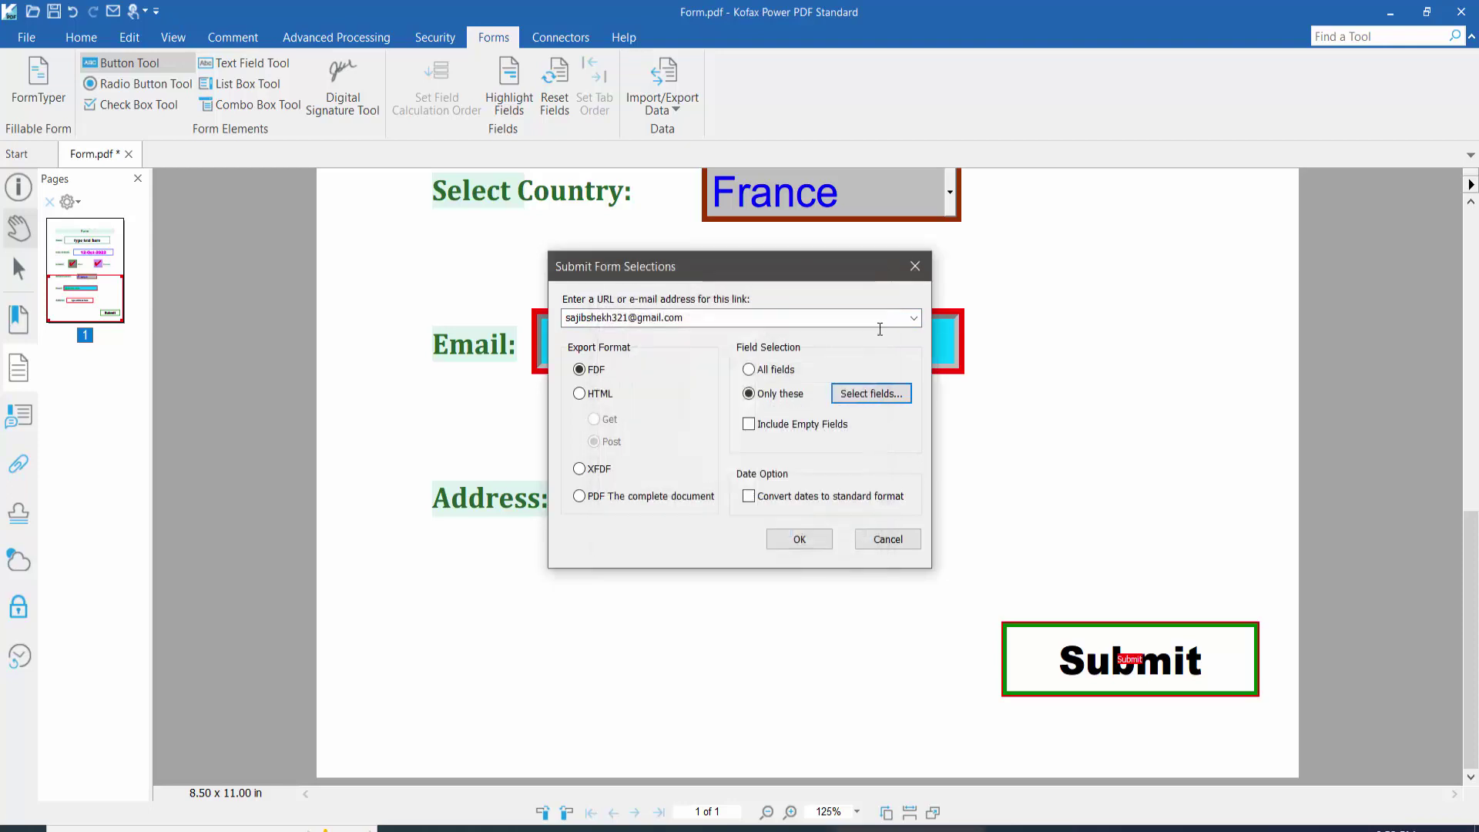
pyautogui.click(748, 369)
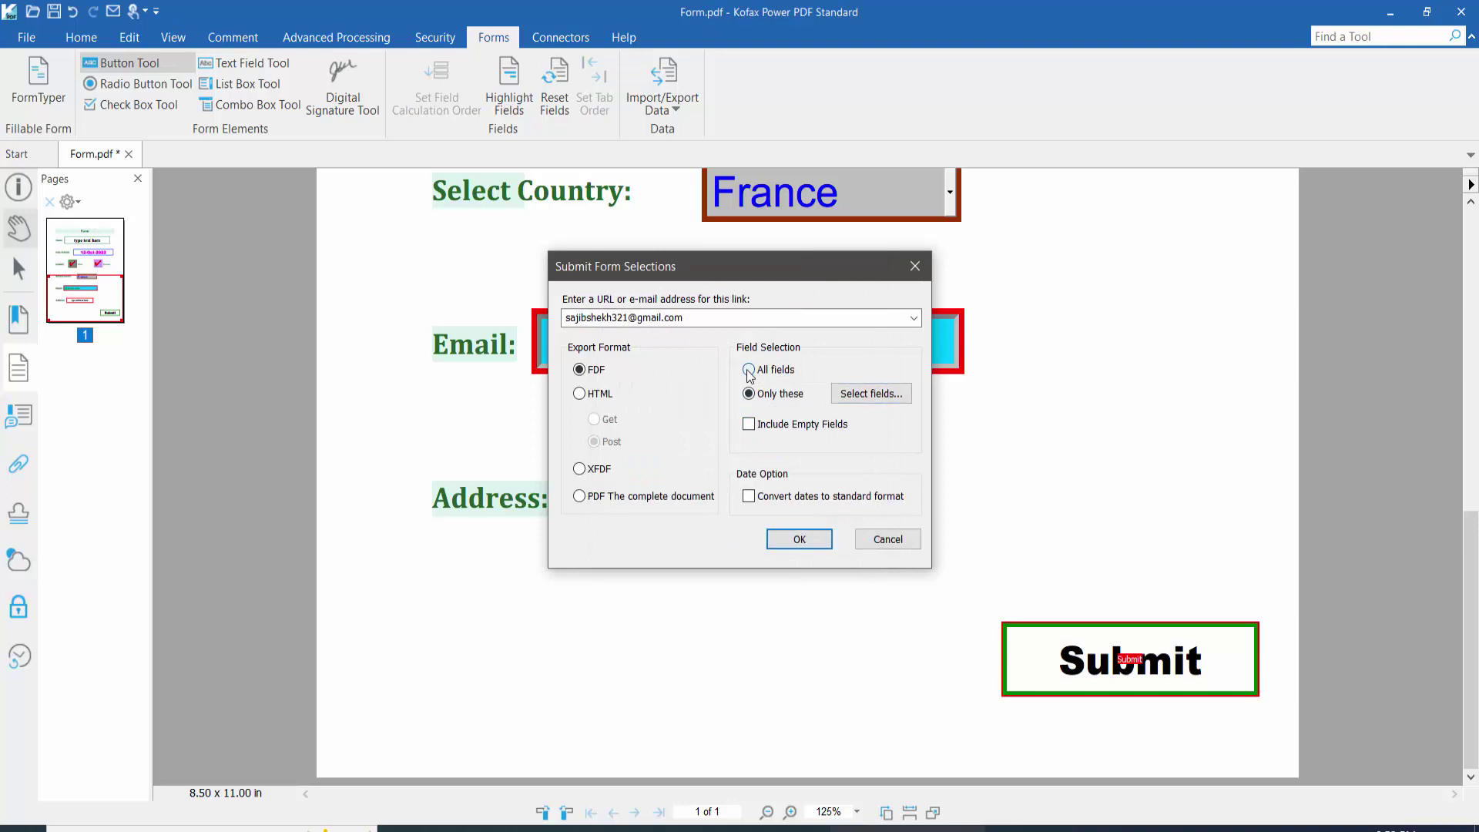
pyautogui.click(579, 394)
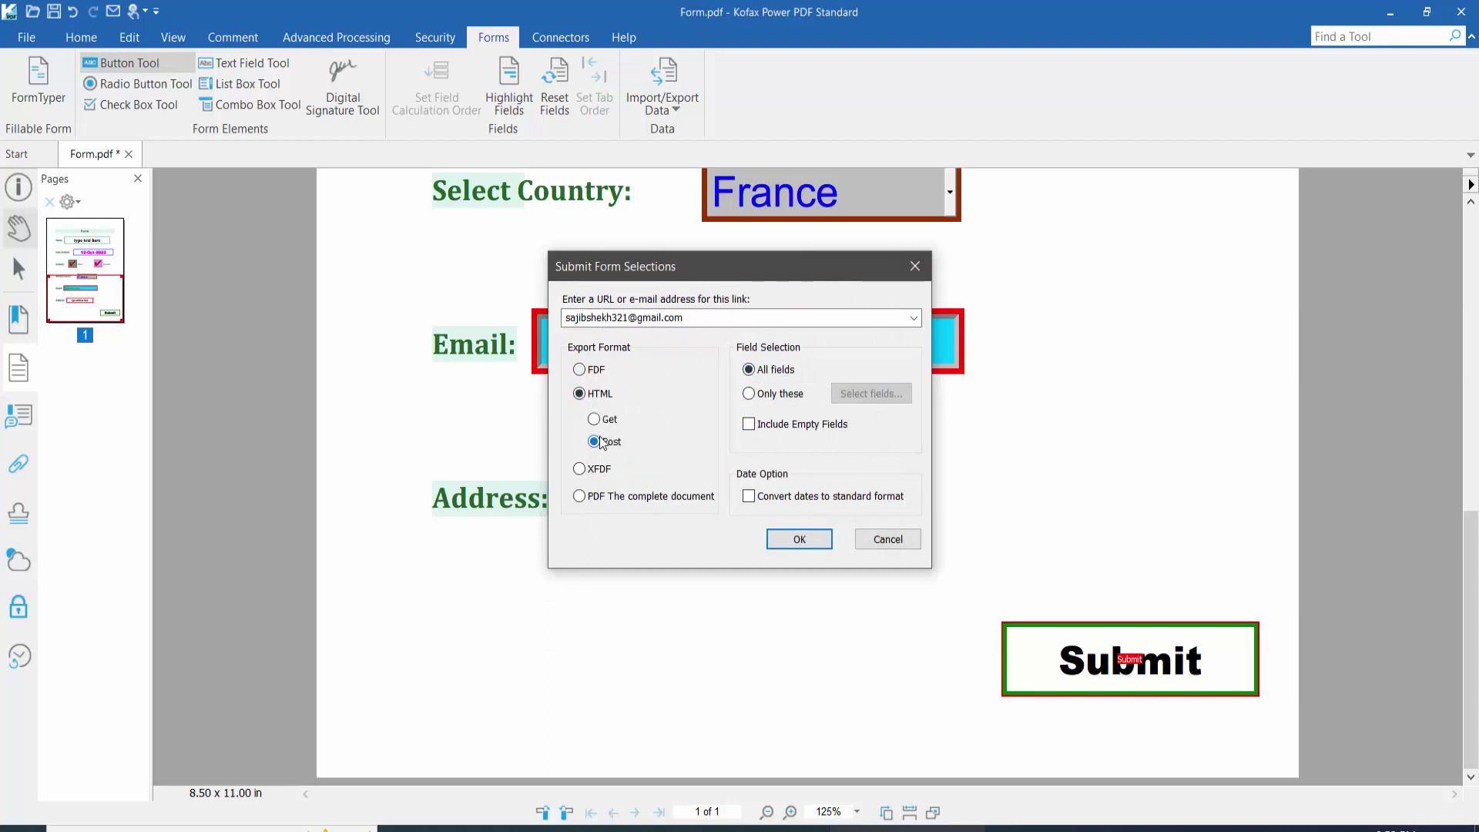
pyautogui.click(580, 370)
# Step: Confirm the submission settings, close Button Properties and exit button editing
pyautogui.click(799, 540)
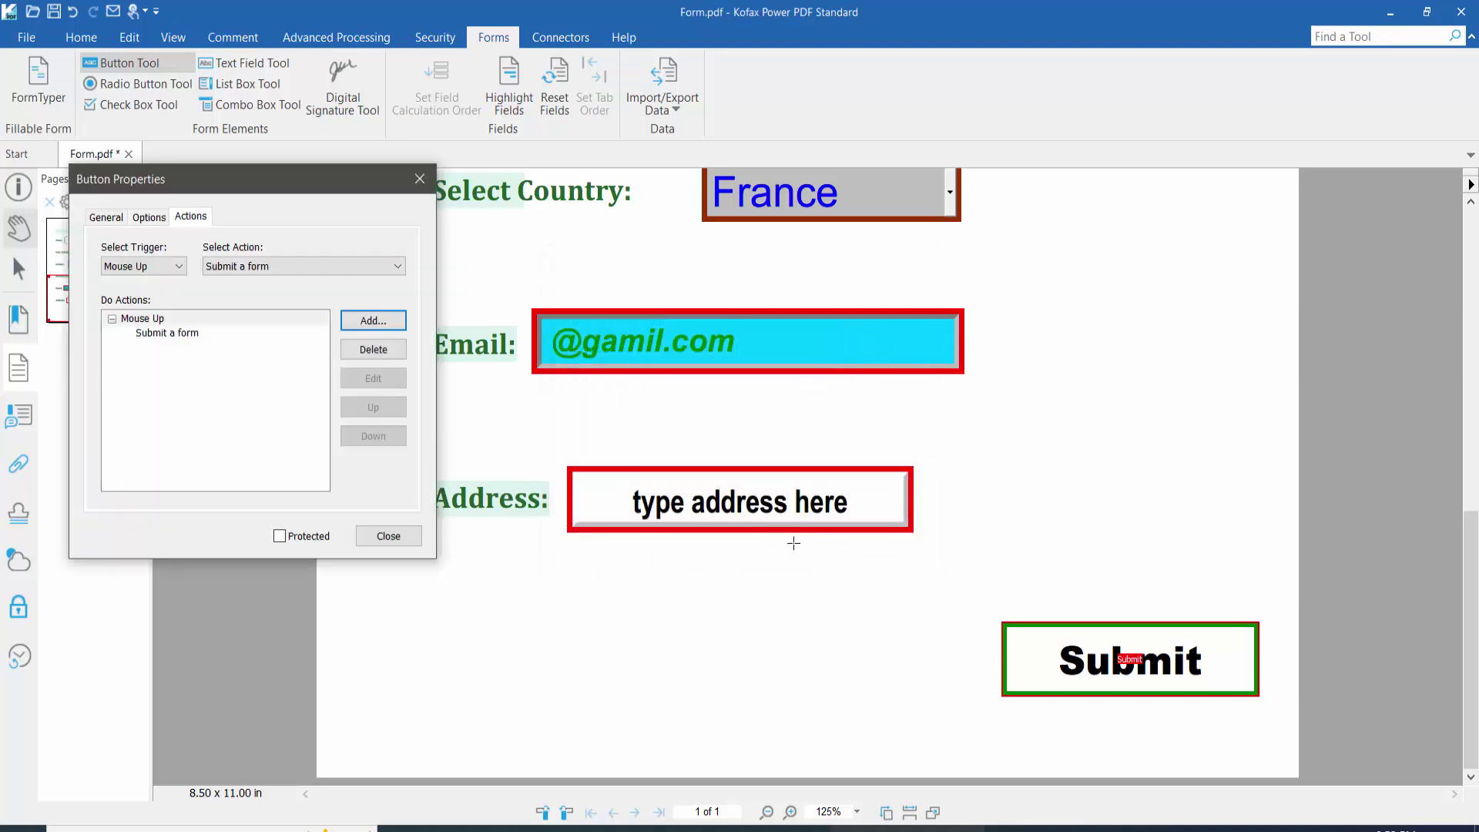
pyautogui.click(362, 533)
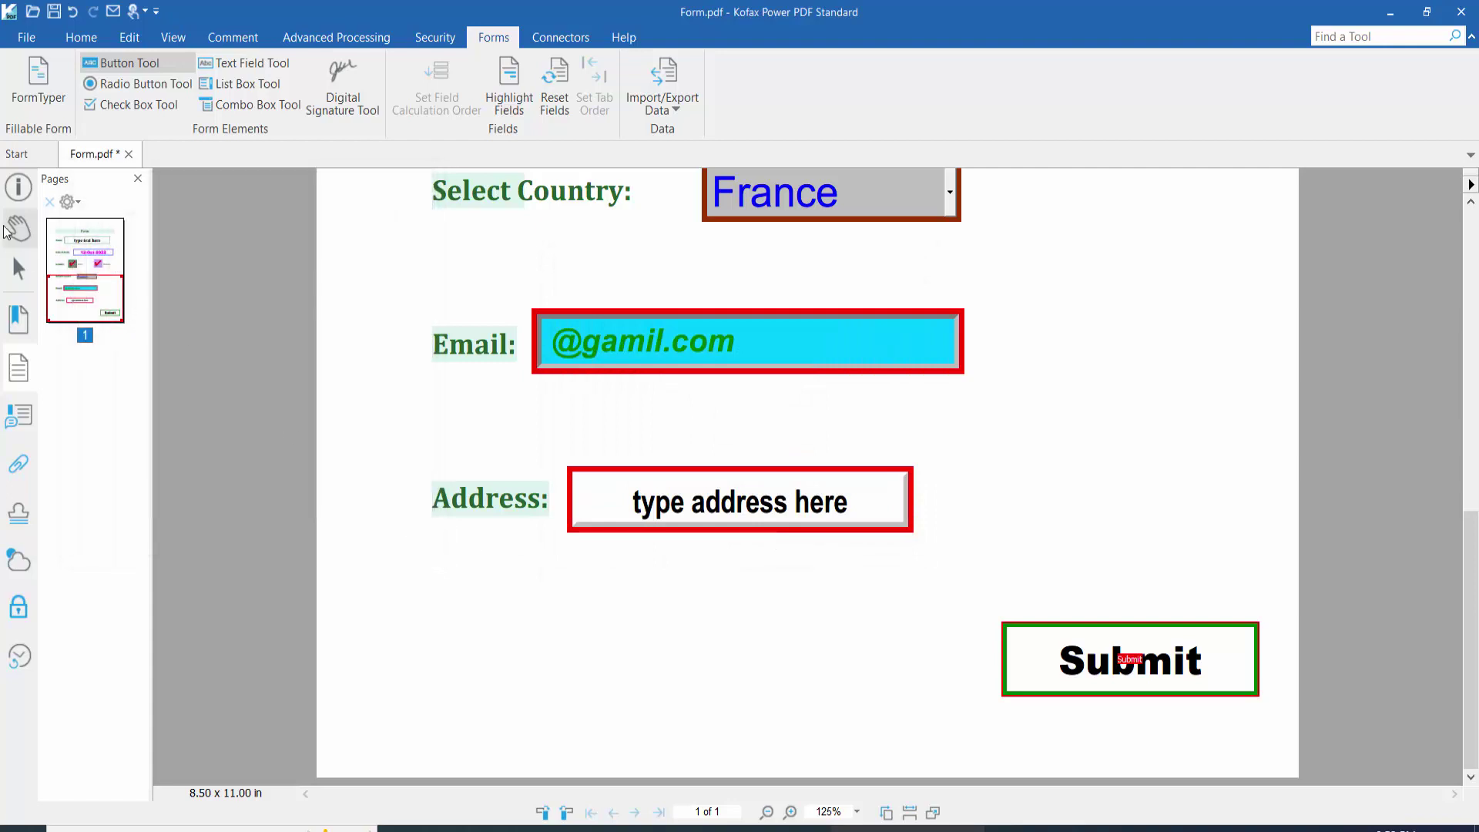
pyautogui.press('Escape')
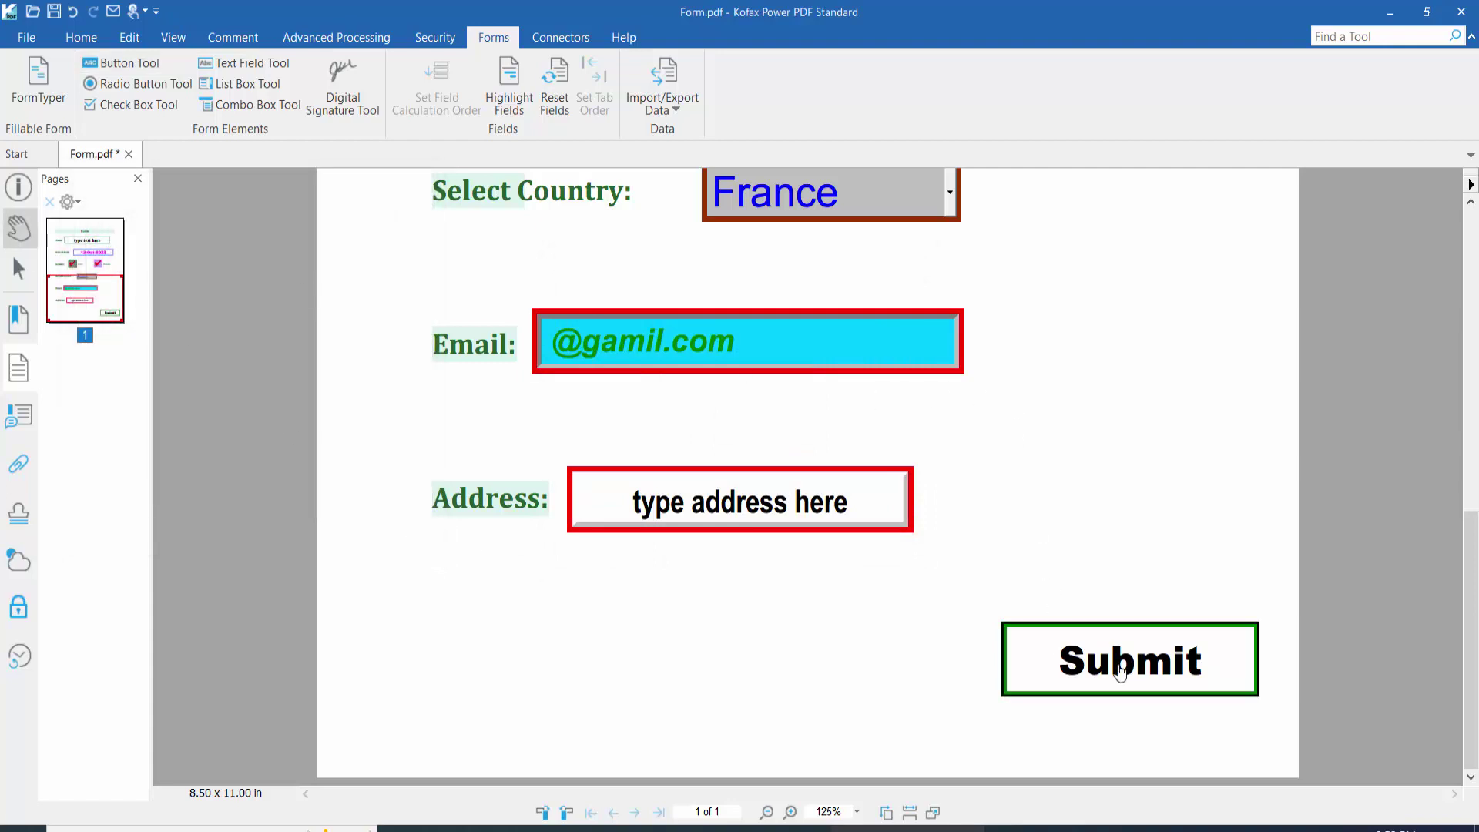
# Step: Test the Submit button, allow the connection, then close the browser's no-network error
pyautogui.click(1135, 667)
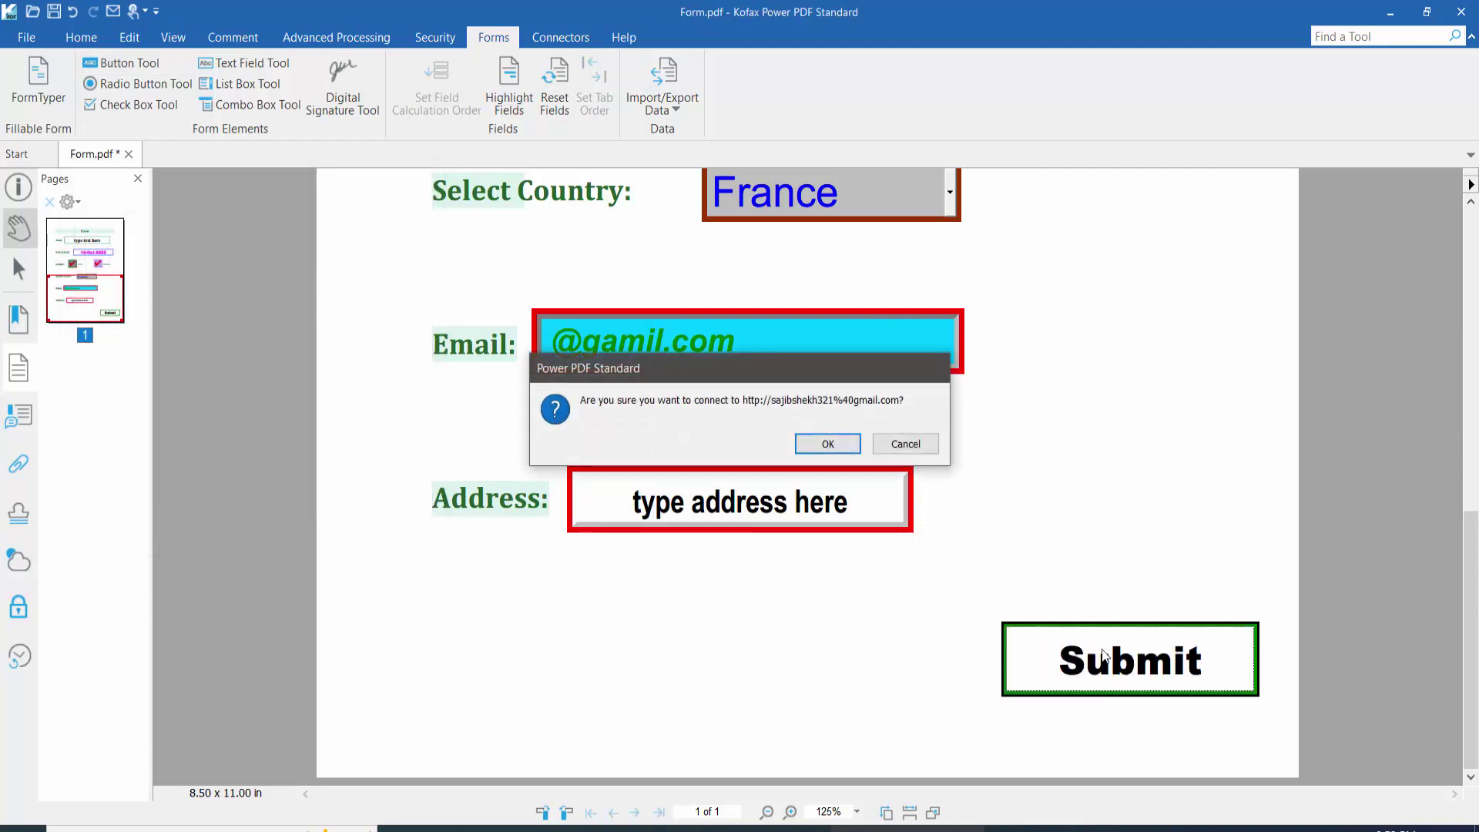
pyautogui.click(827, 444)
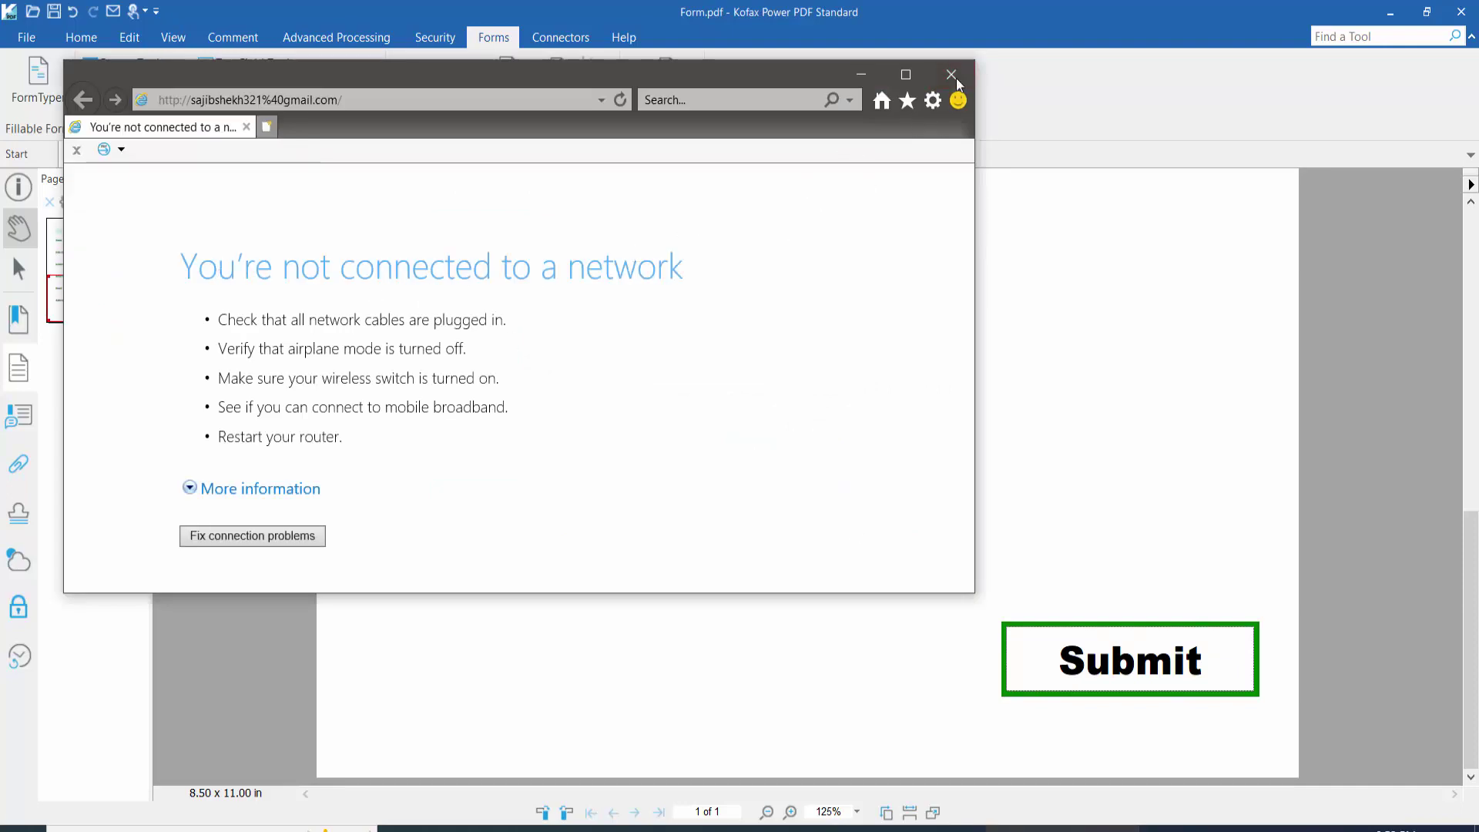
pyautogui.click(955, 77)
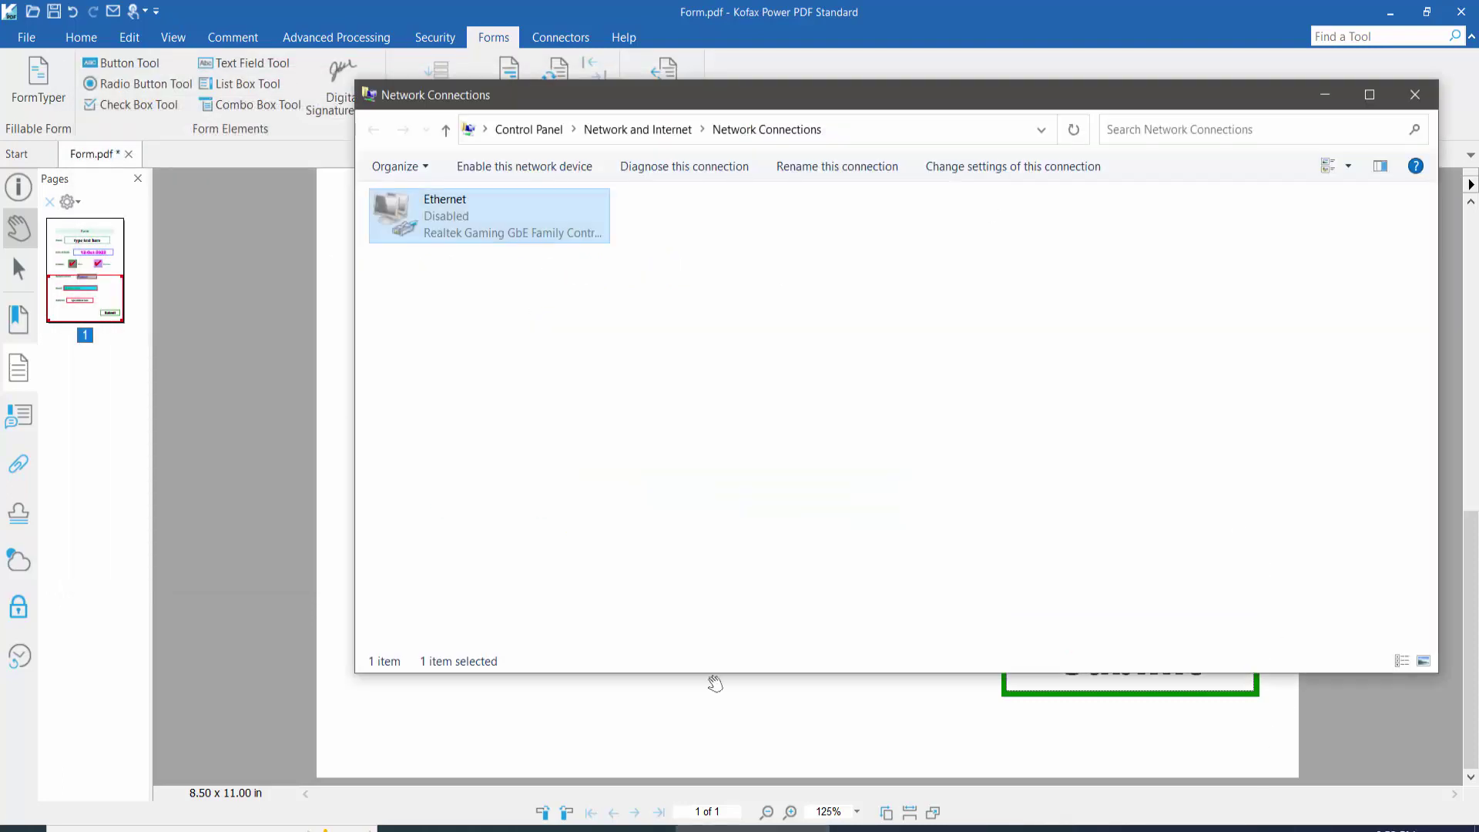
# Step: Enable the Ethernet connection and return to the PDF form
pyautogui.rightClick(451, 215)
pyautogui.click(452, 222)
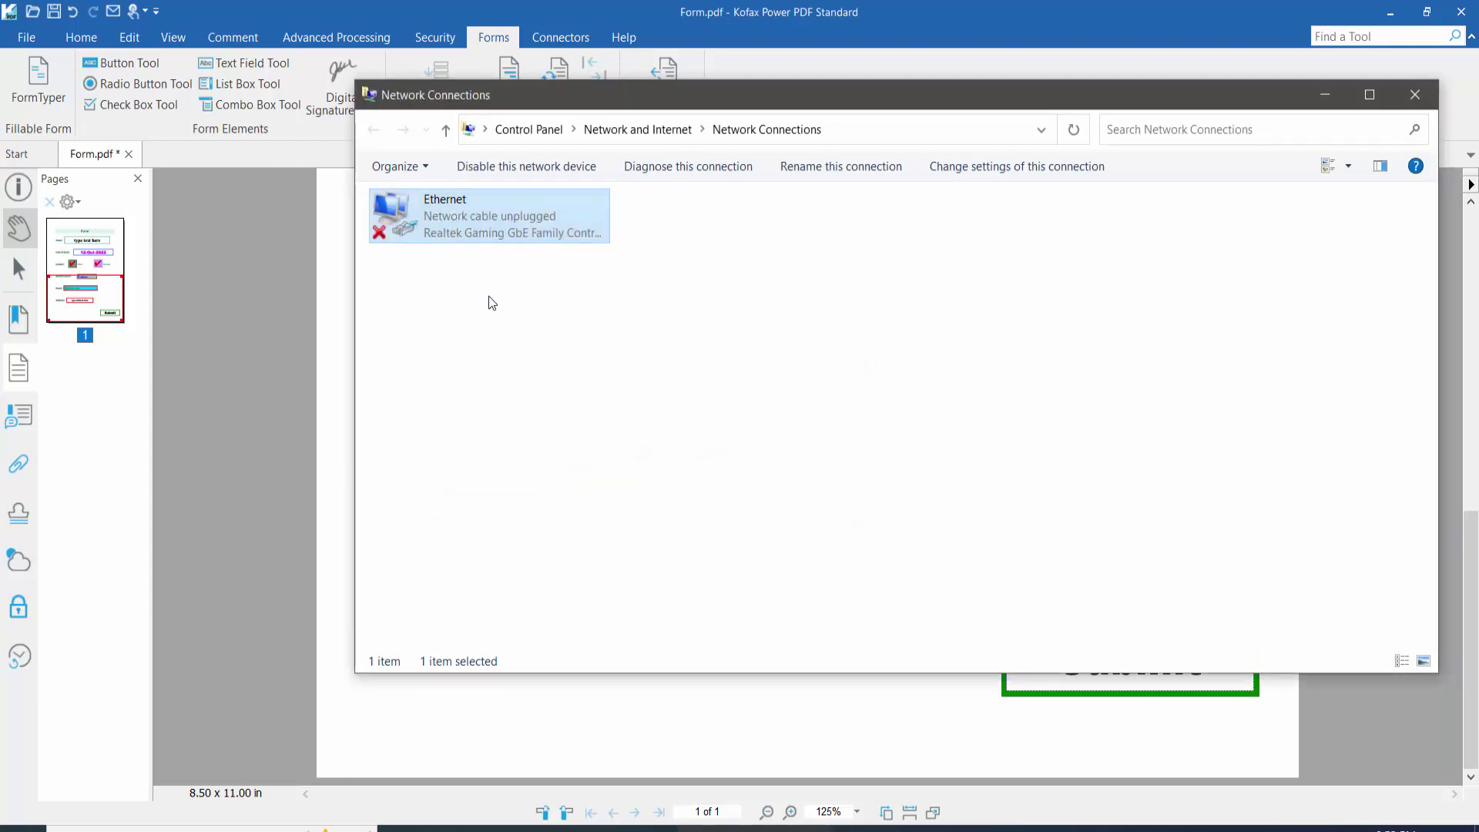
pyautogui.click(340, 385)
# Step: Retest the Submit button and approve connecting to the submission address
pyautogui.scroll(-1, 1187, 616)
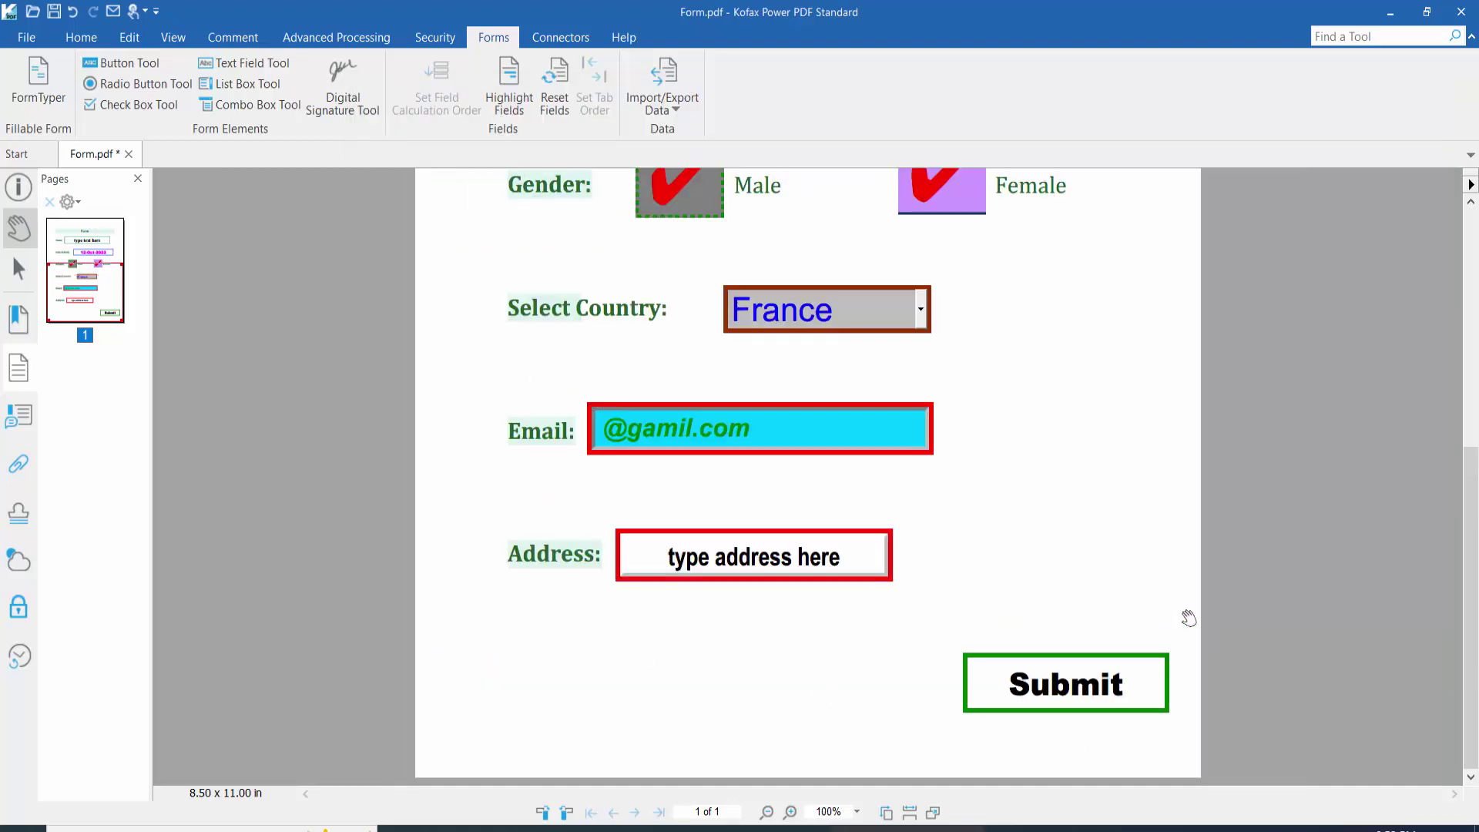
pyautogui.scroll(2, 1187, 614)
pyautogui.scroll(-2, 1186, 617)
pyautogui.scroll(-3, 1186, 617)
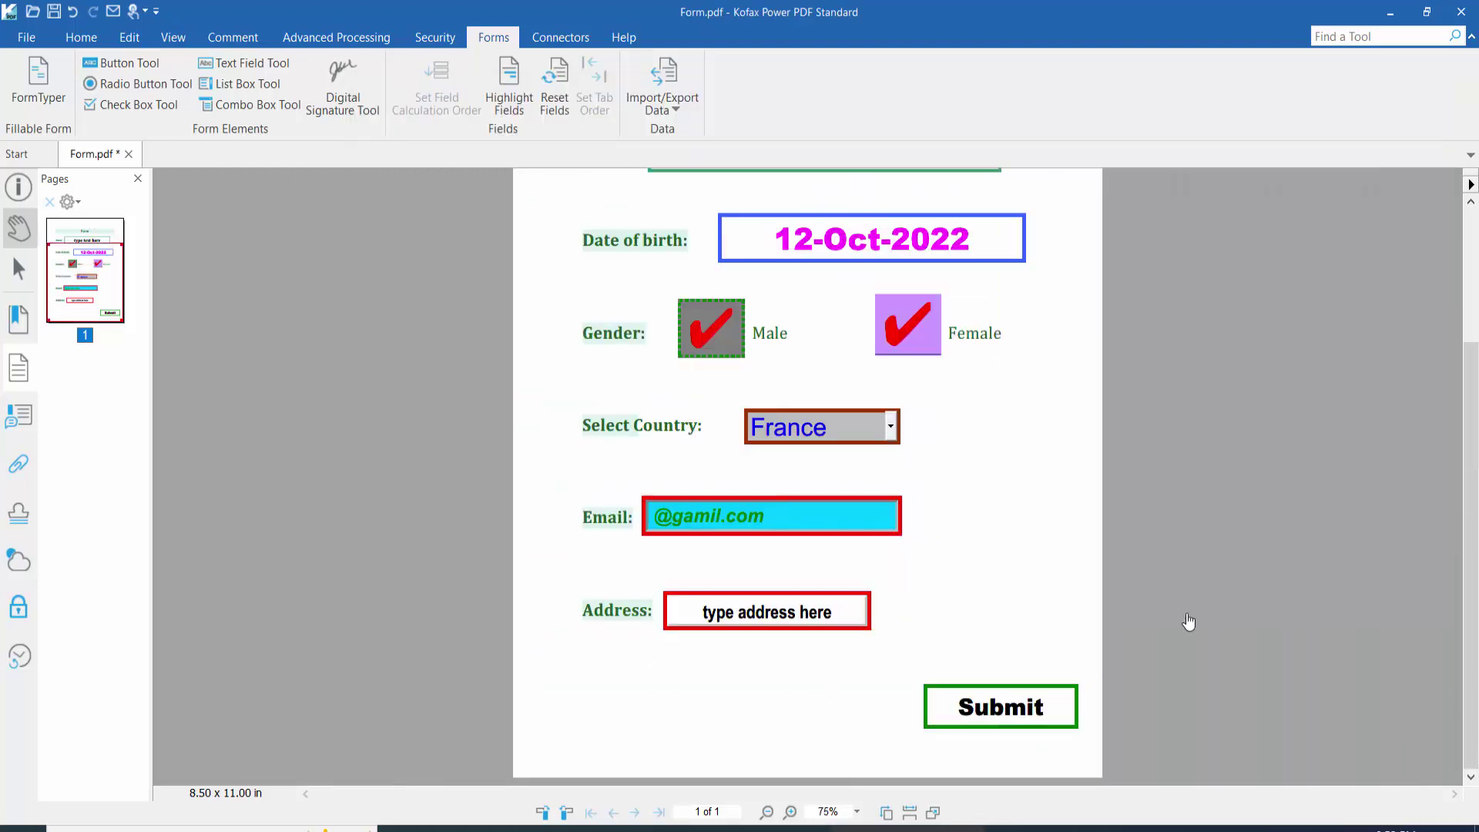
pyautogui.click(1005, 709)
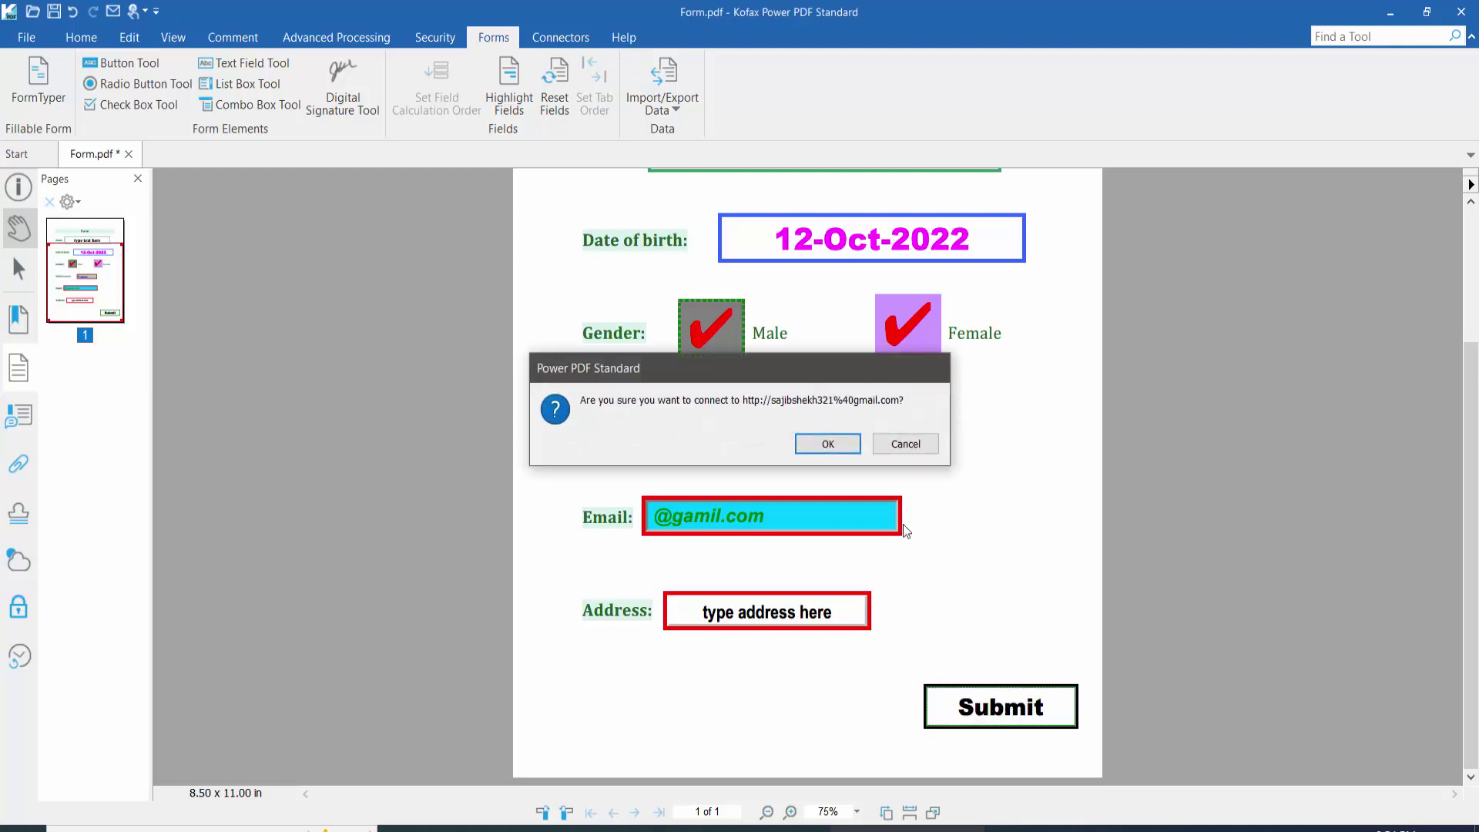
pyautogui.click(827, 445)
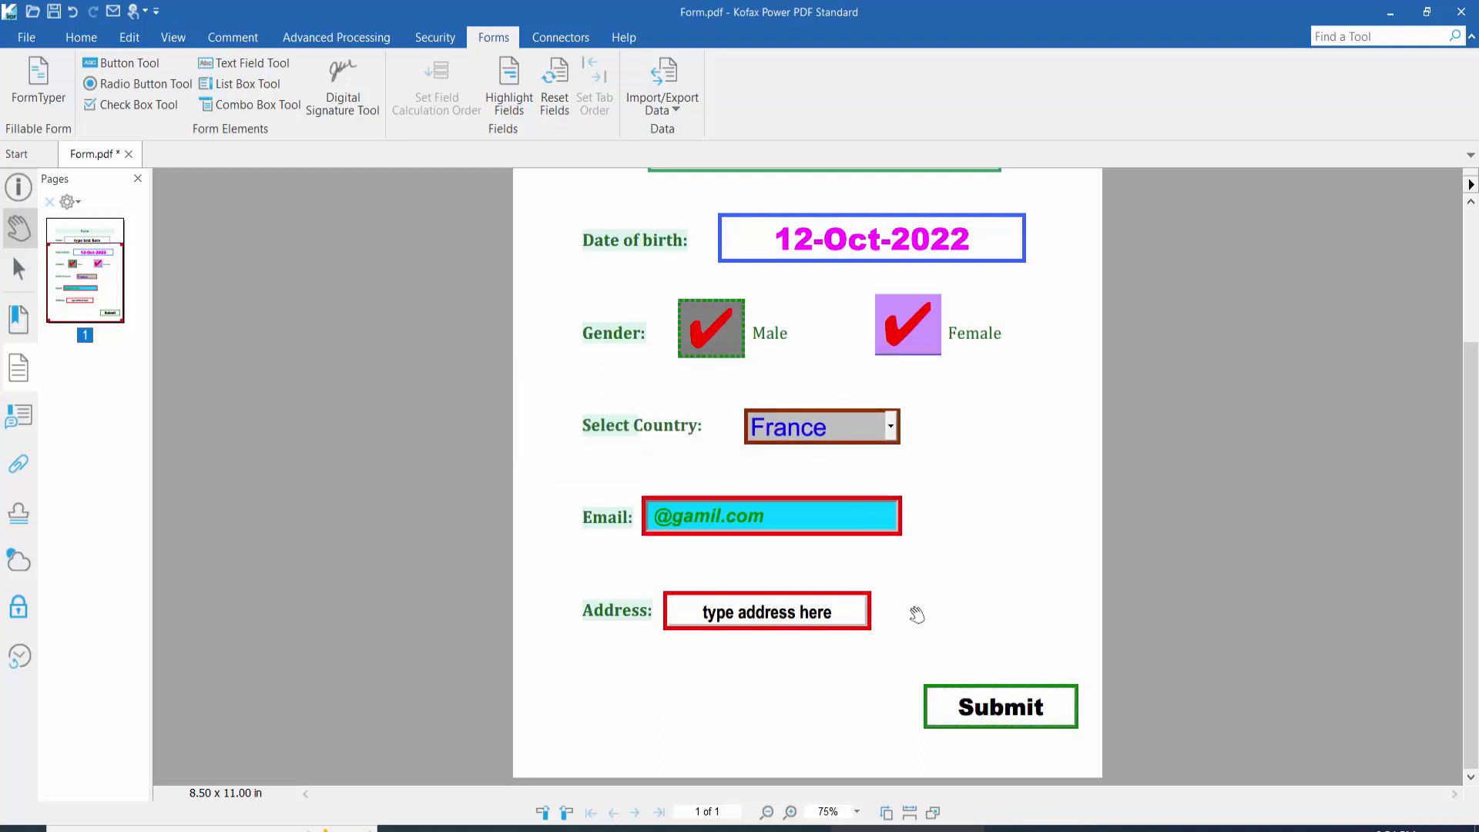
pyautogui.click(1003, 709)
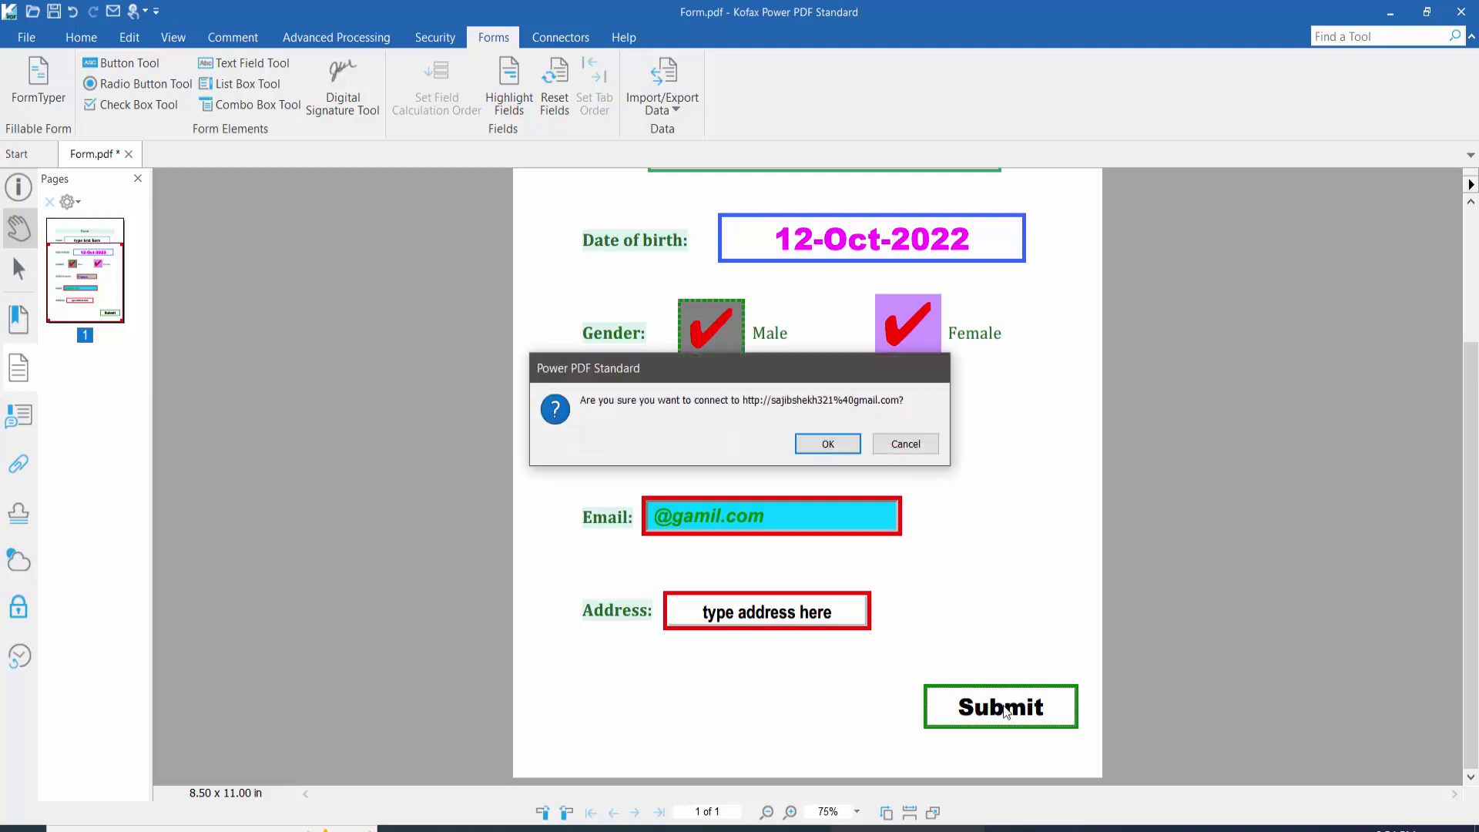
pyautogui.click(818, 443)
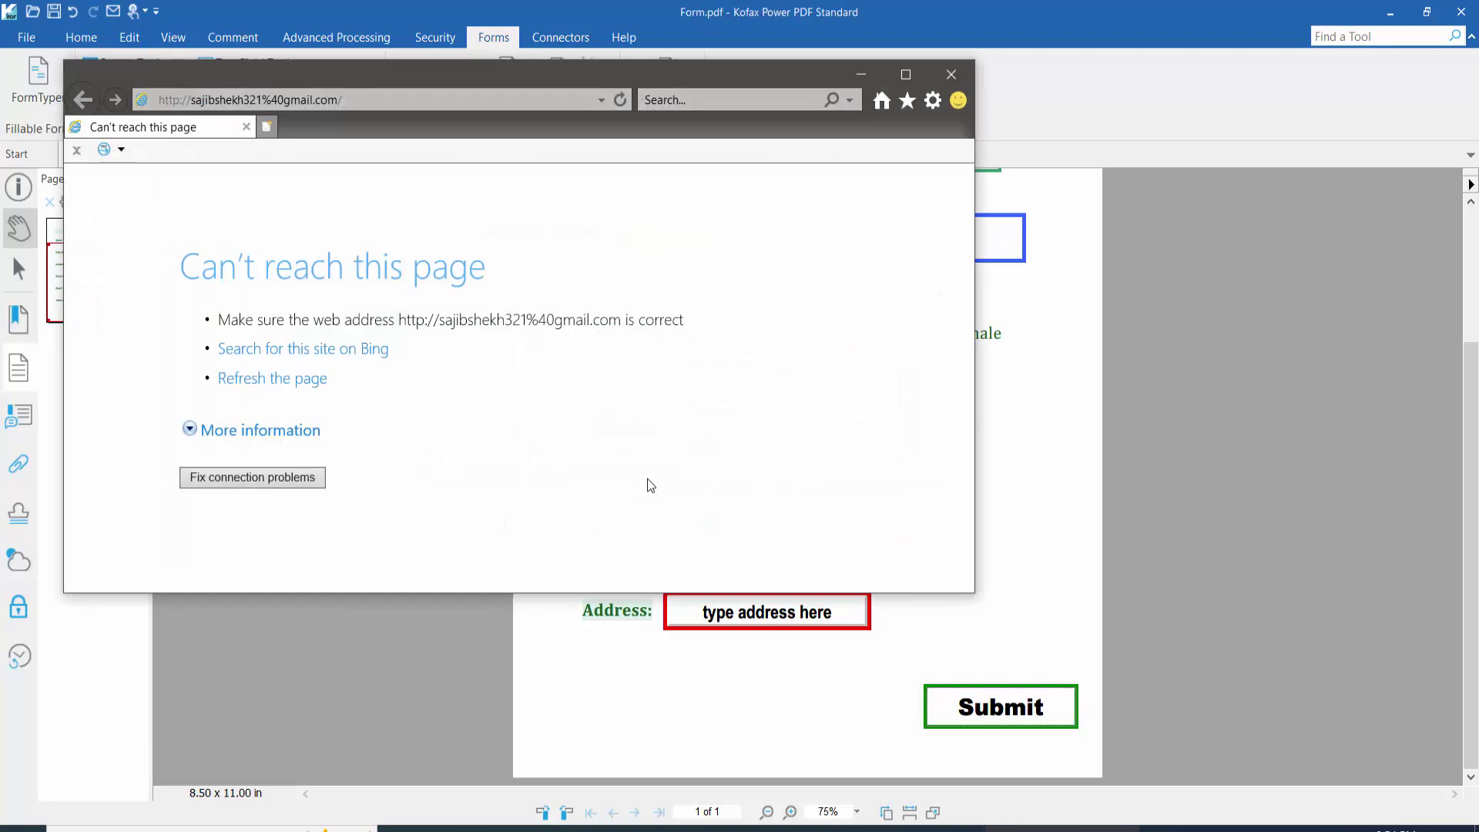
# Step: Run connection troubleshooting, cancel the diagnostics and close Internet Explorer
pyautogui.click(258, 479)
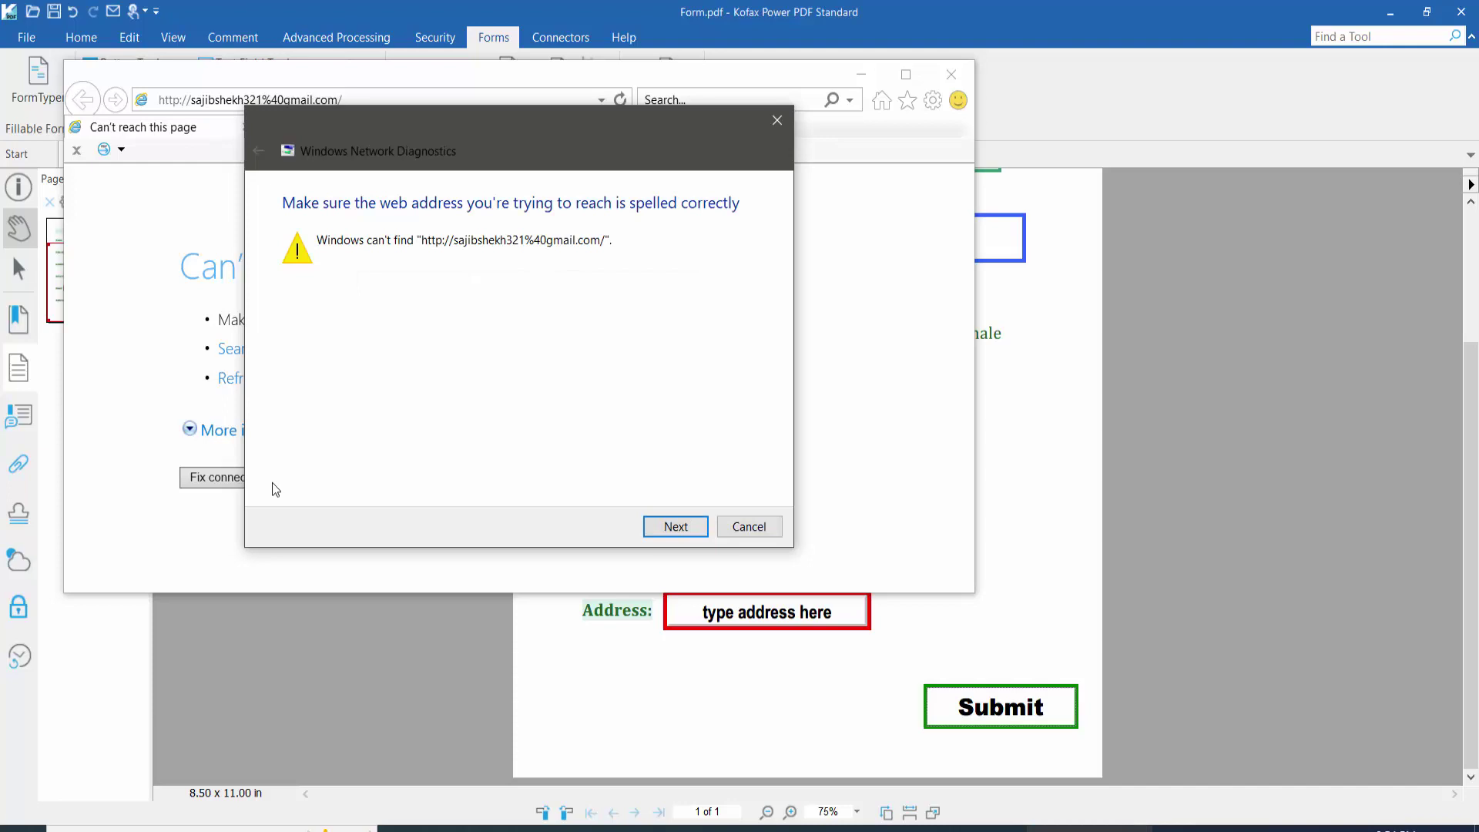
pyautogui.click(749, 526)
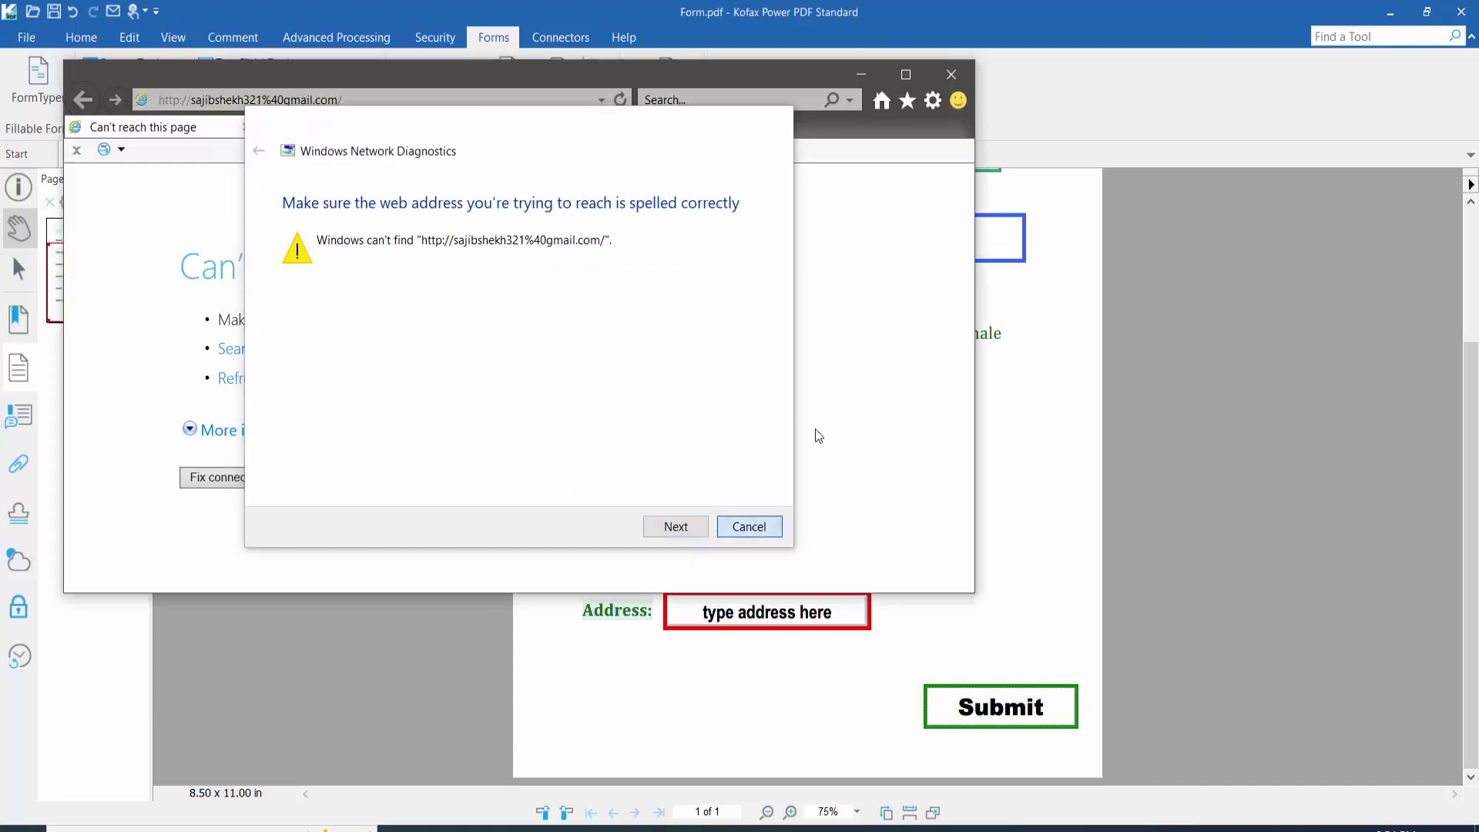
pyautogui.click(959, 68)
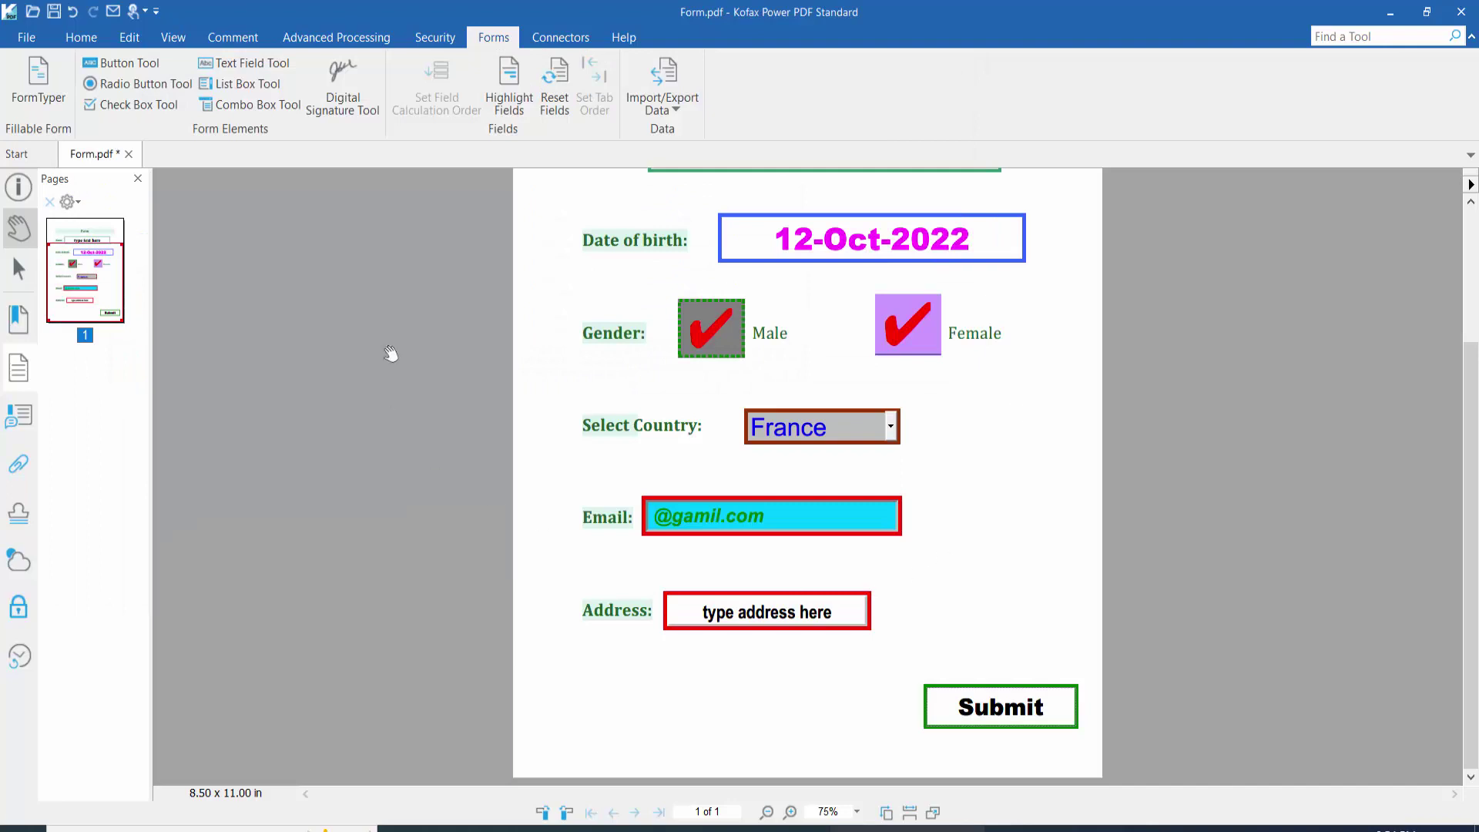
# Step: Add a second Mouse Up 'Submit a form' action to the Submit button, targeting the saved e-mail address
pyautogui.click(171, 67)
pyautogui.rightClick(1002, 715)
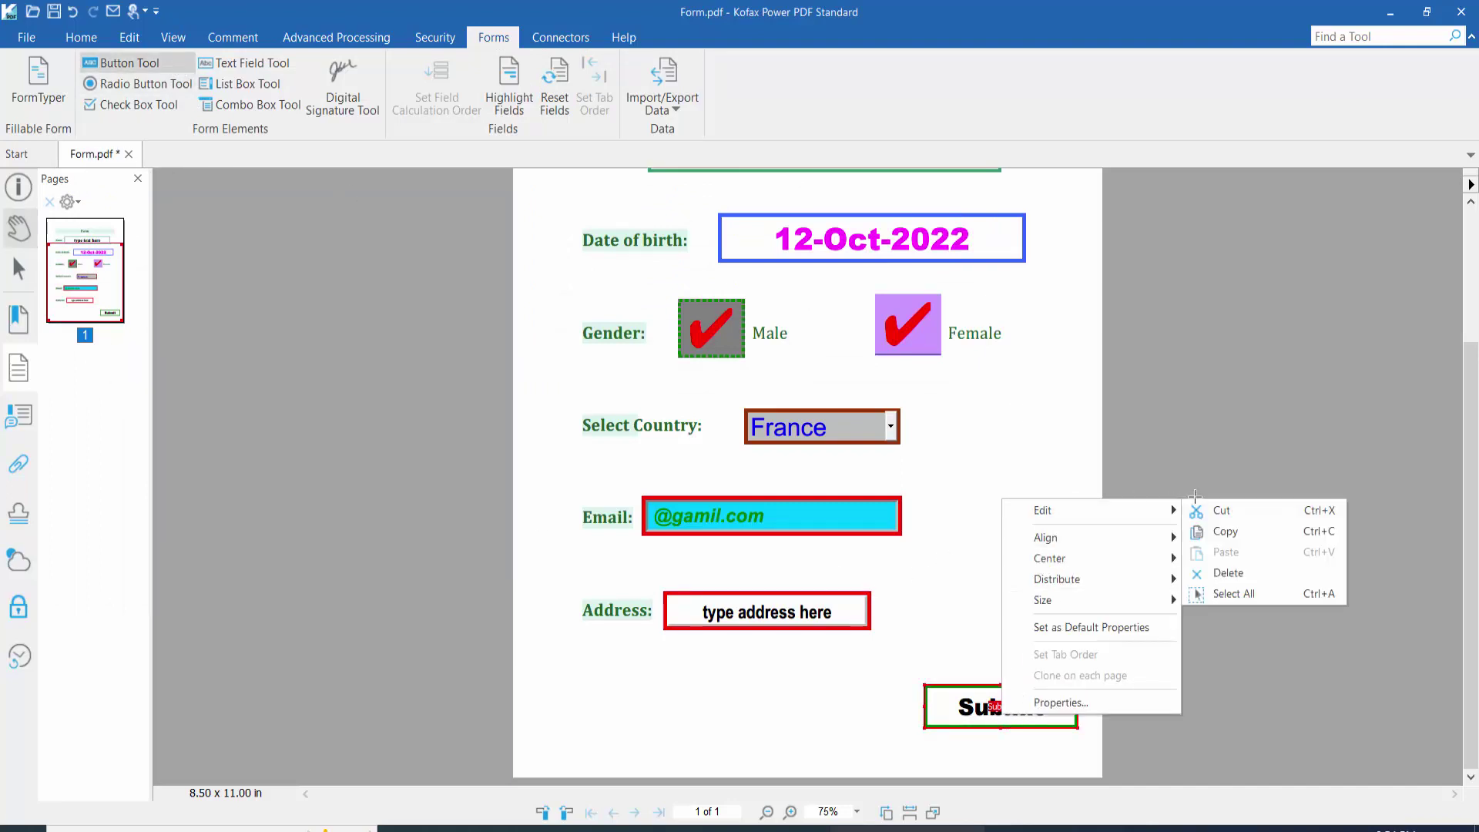
pyautogui.click(1083, 701)
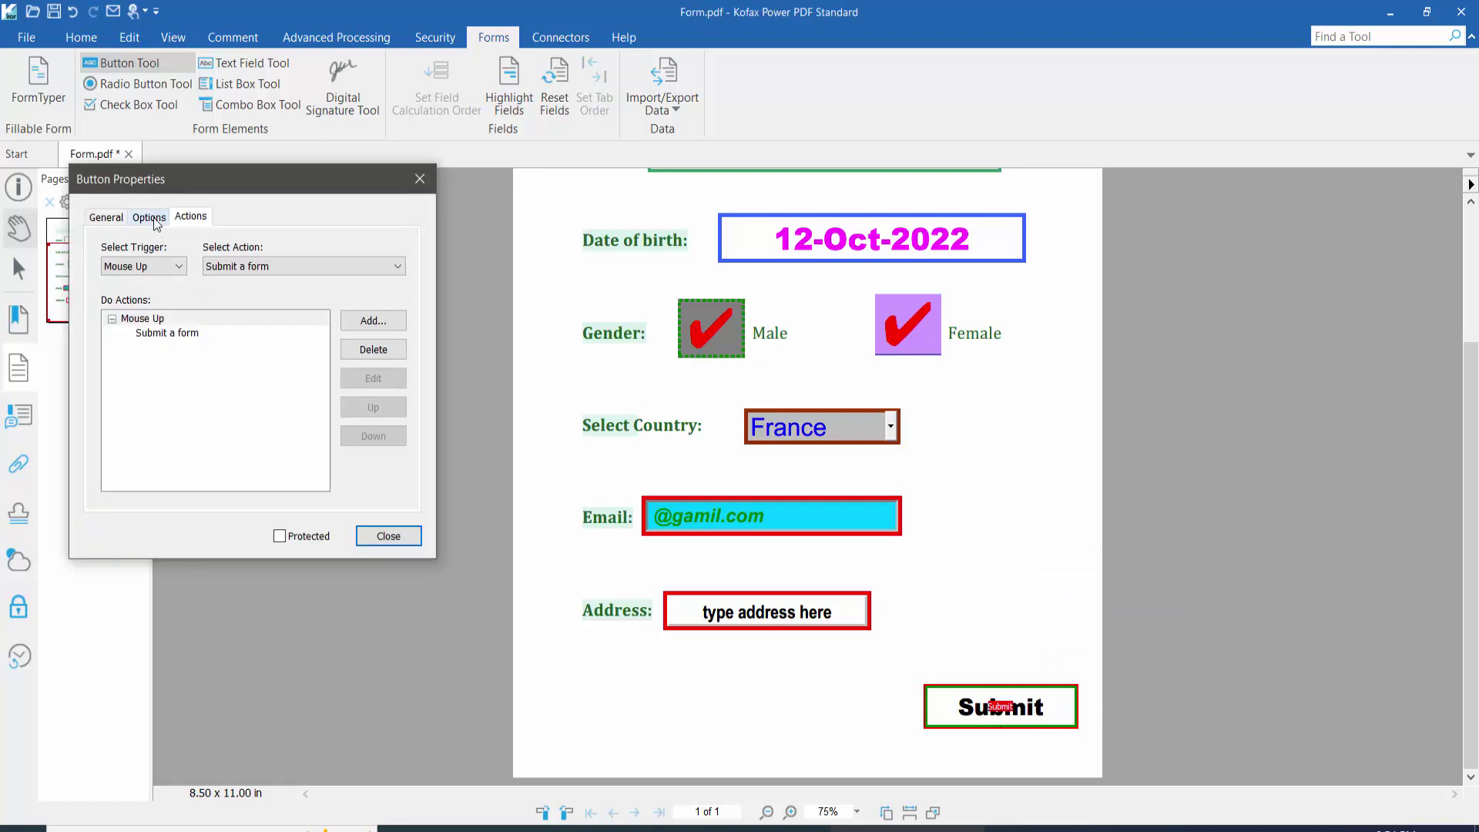
pyautogui.click(264, 271)
pyautogui.click(251, 451)
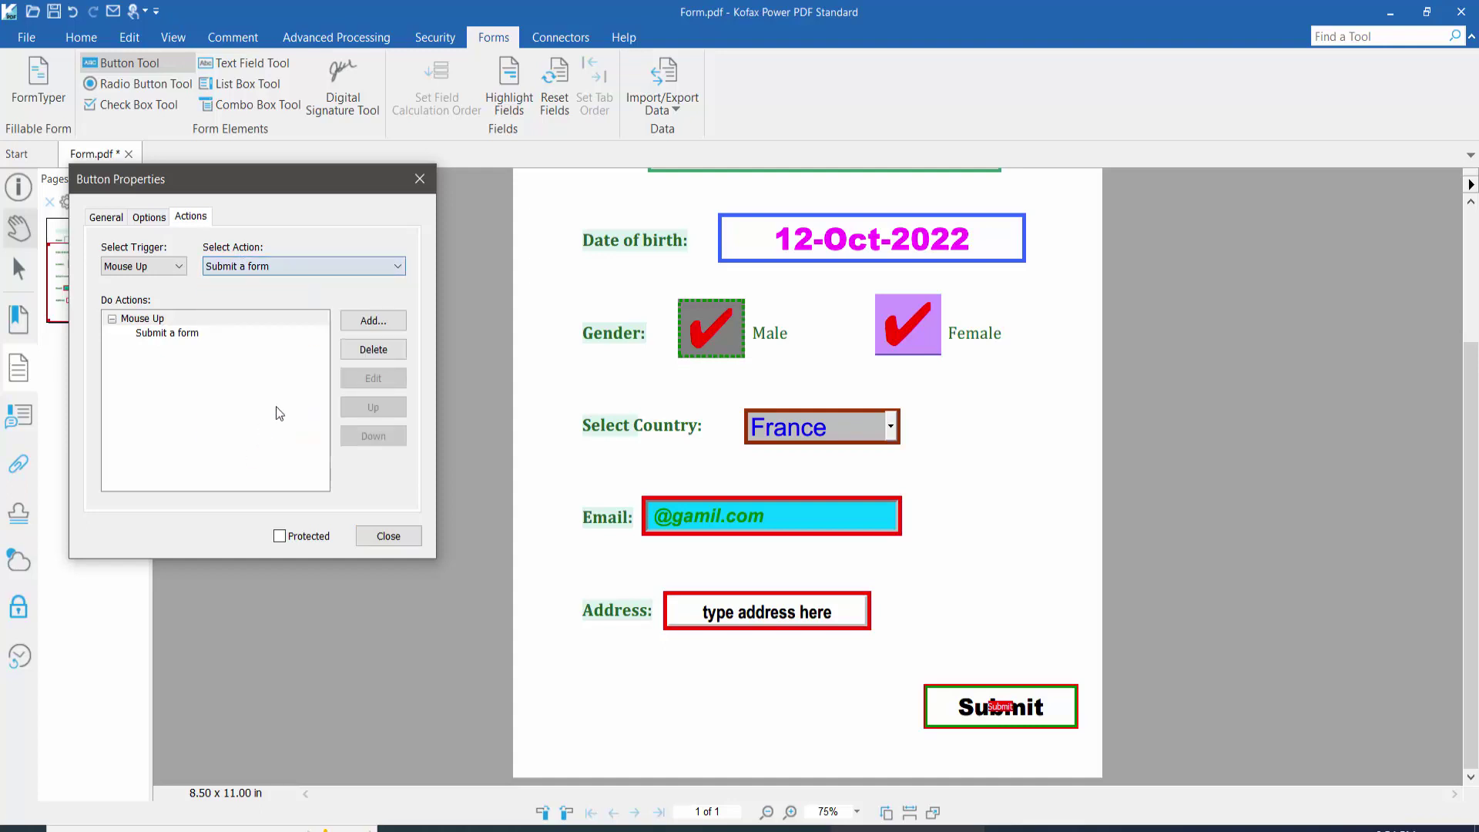
pyautogui.click(385, 323)
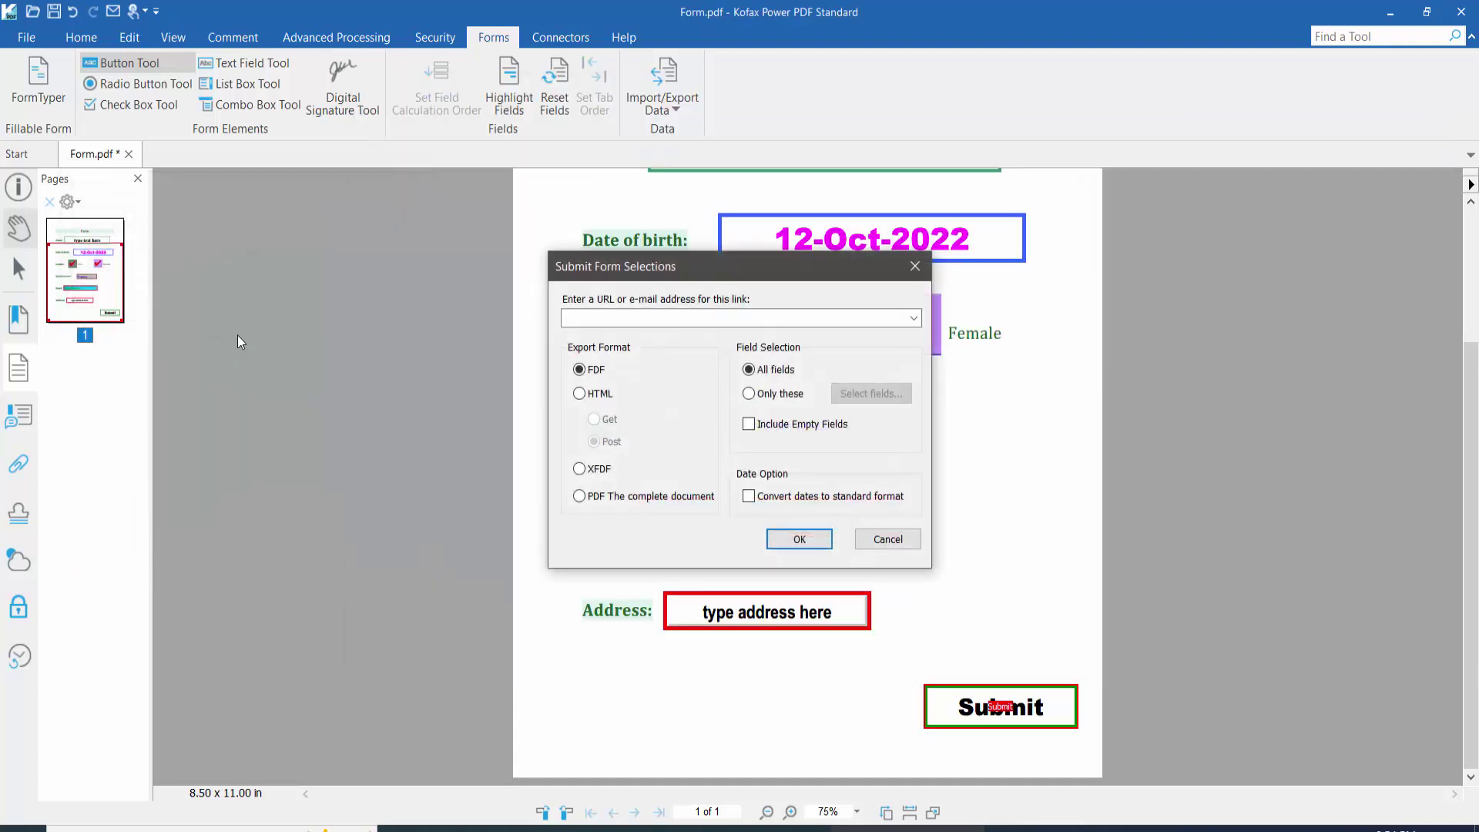
pyautogui.click(642, 318)
pyautogui.click(914, 318)
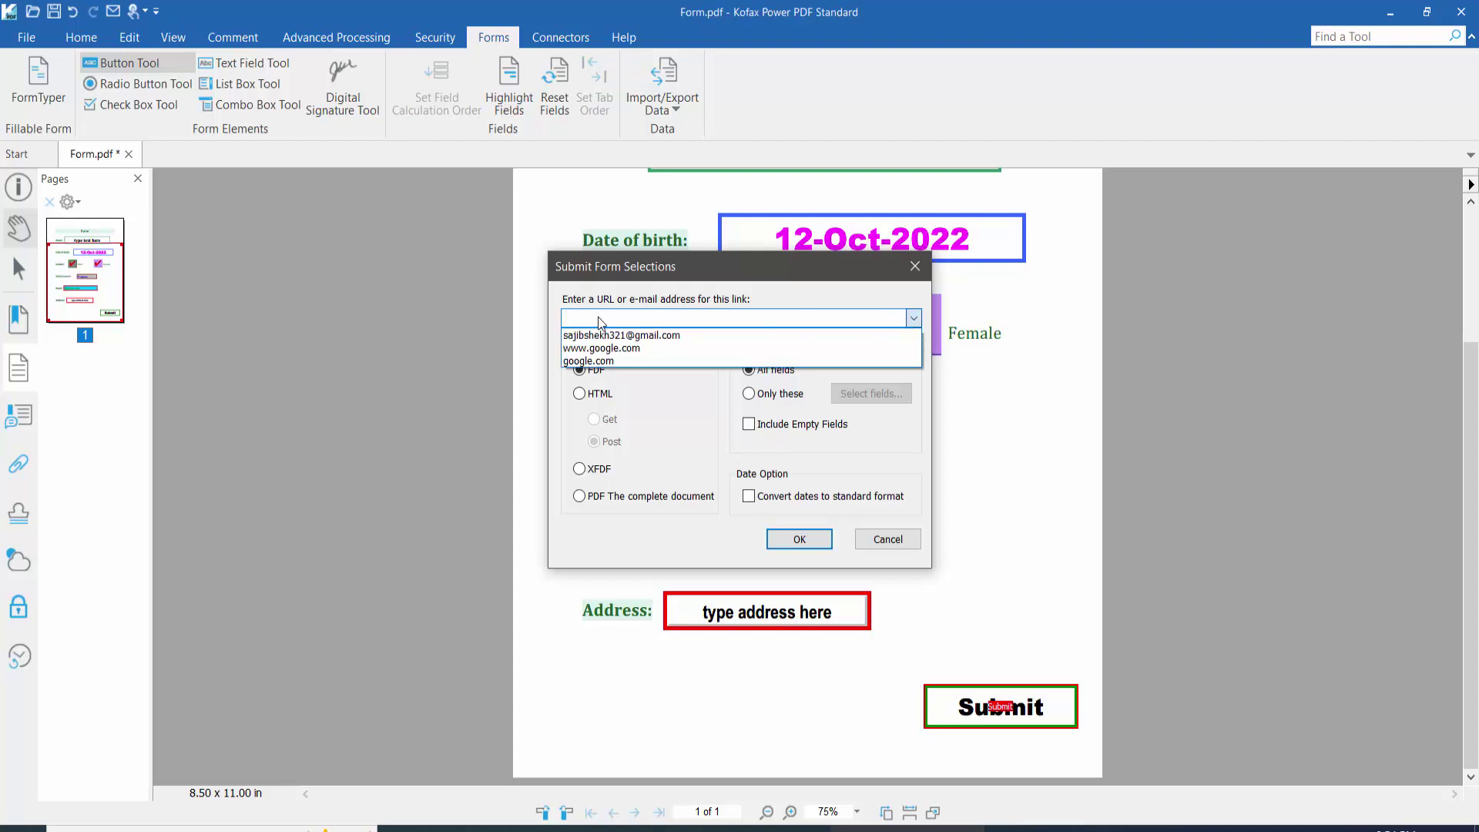
pyautogui.click(682, 335)
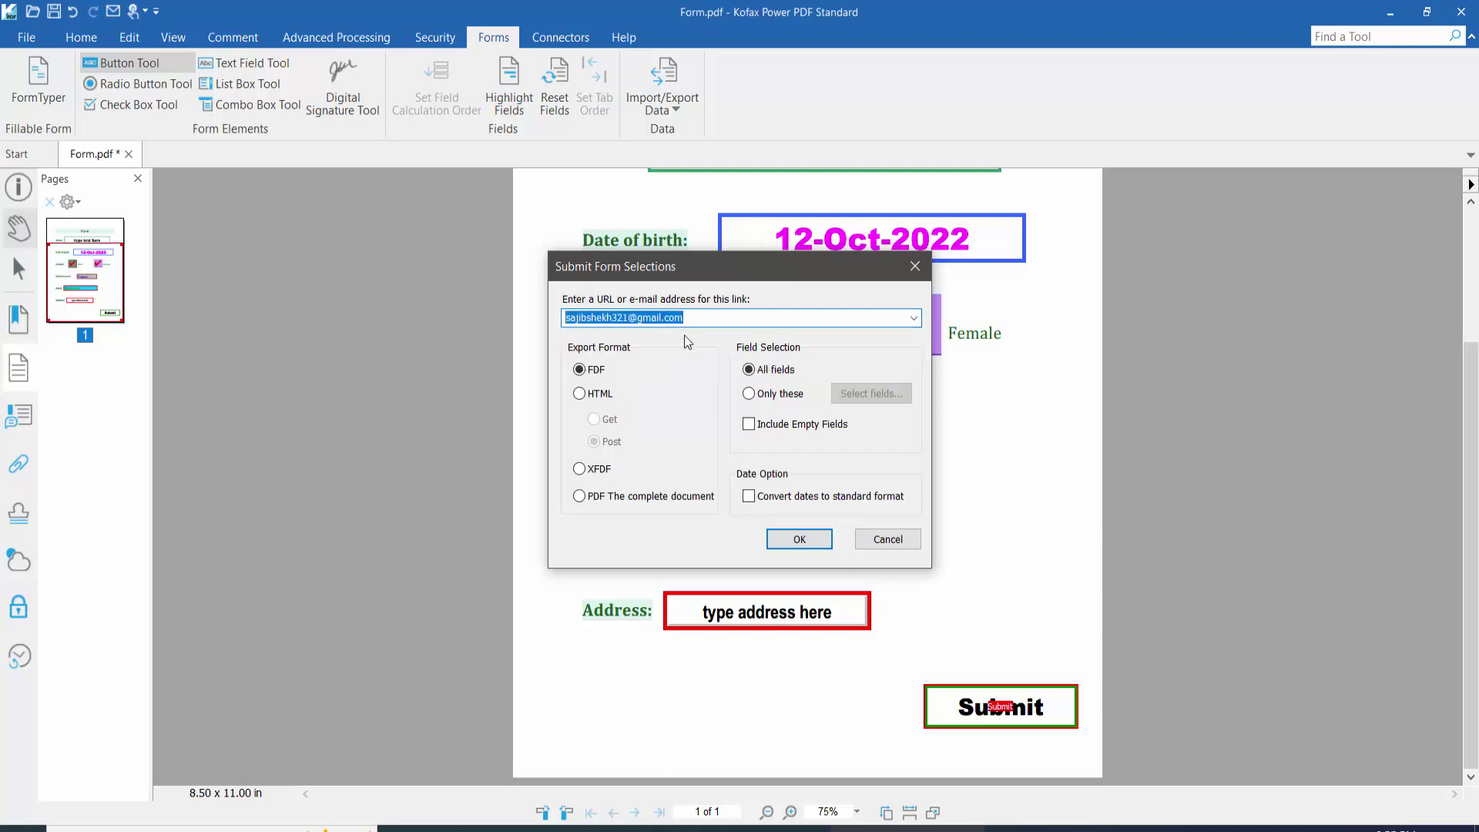
pyautogui.click(800, 540)
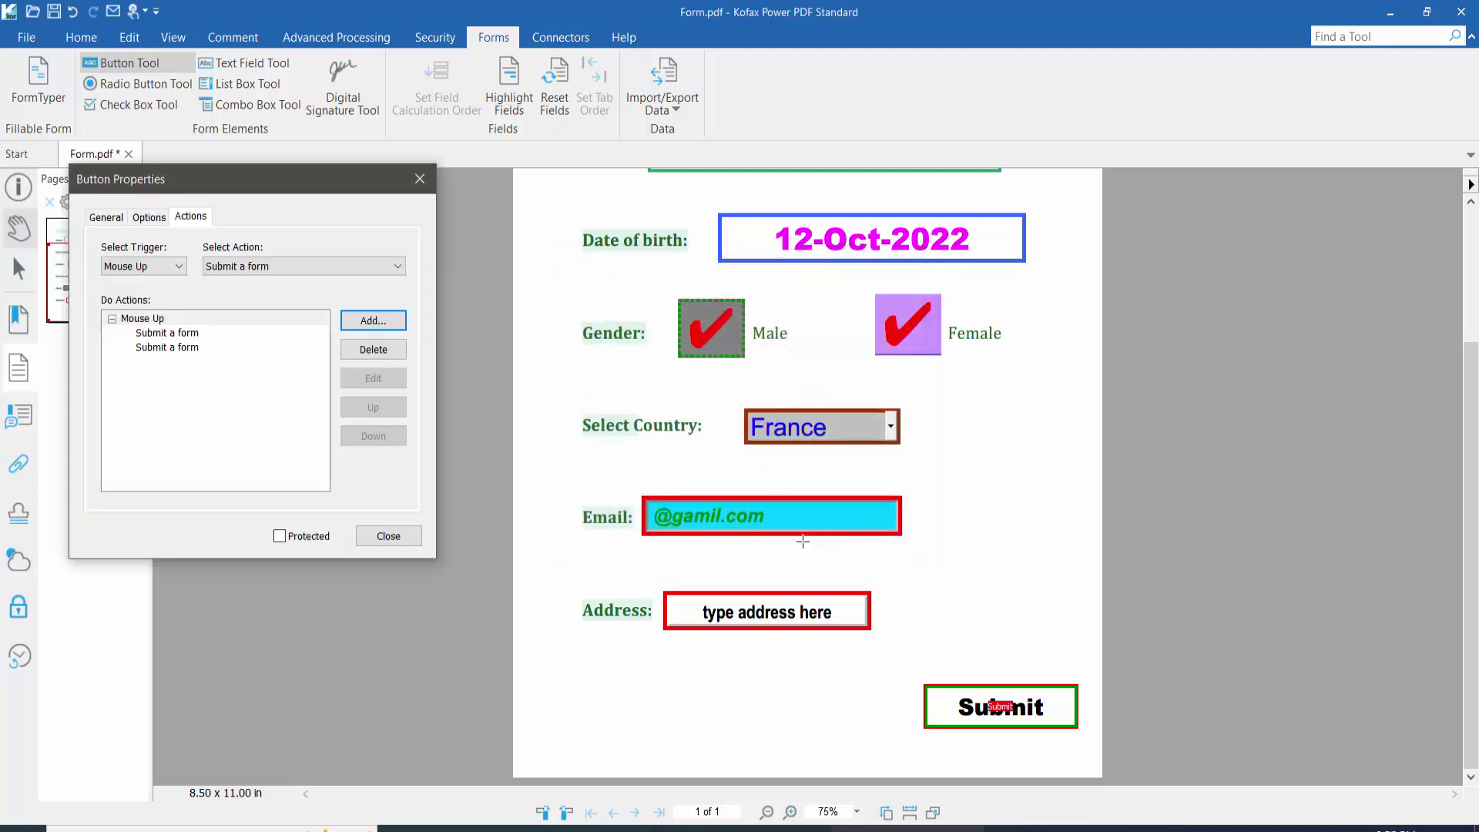
pyautogui.click(388, 535)
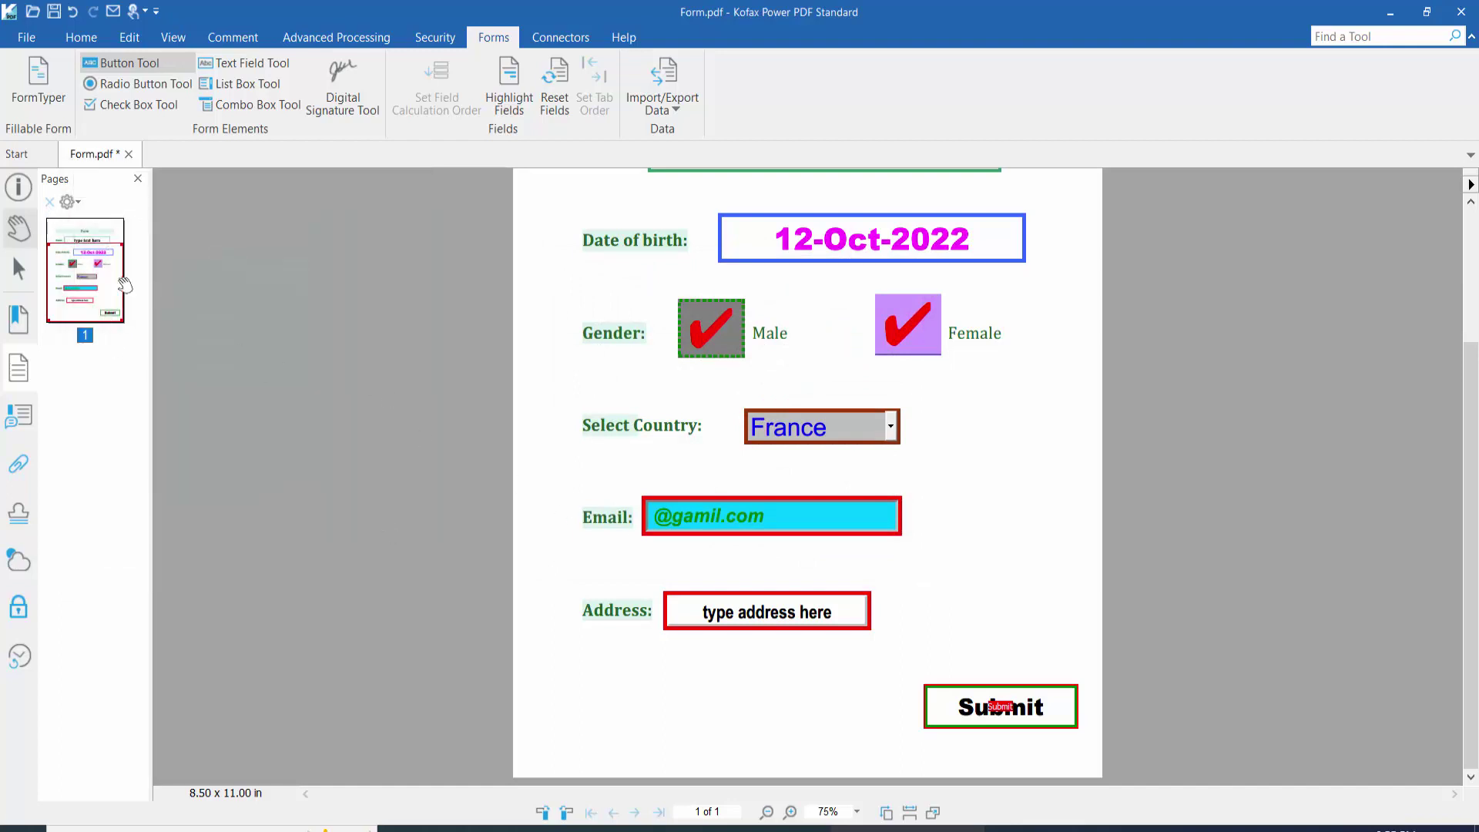
# Step: Exit Button Tool, test the Submit button, and accept both e-mail connection prompts
pyautogui.press('Escape')
pyautogui.click(982, 693)
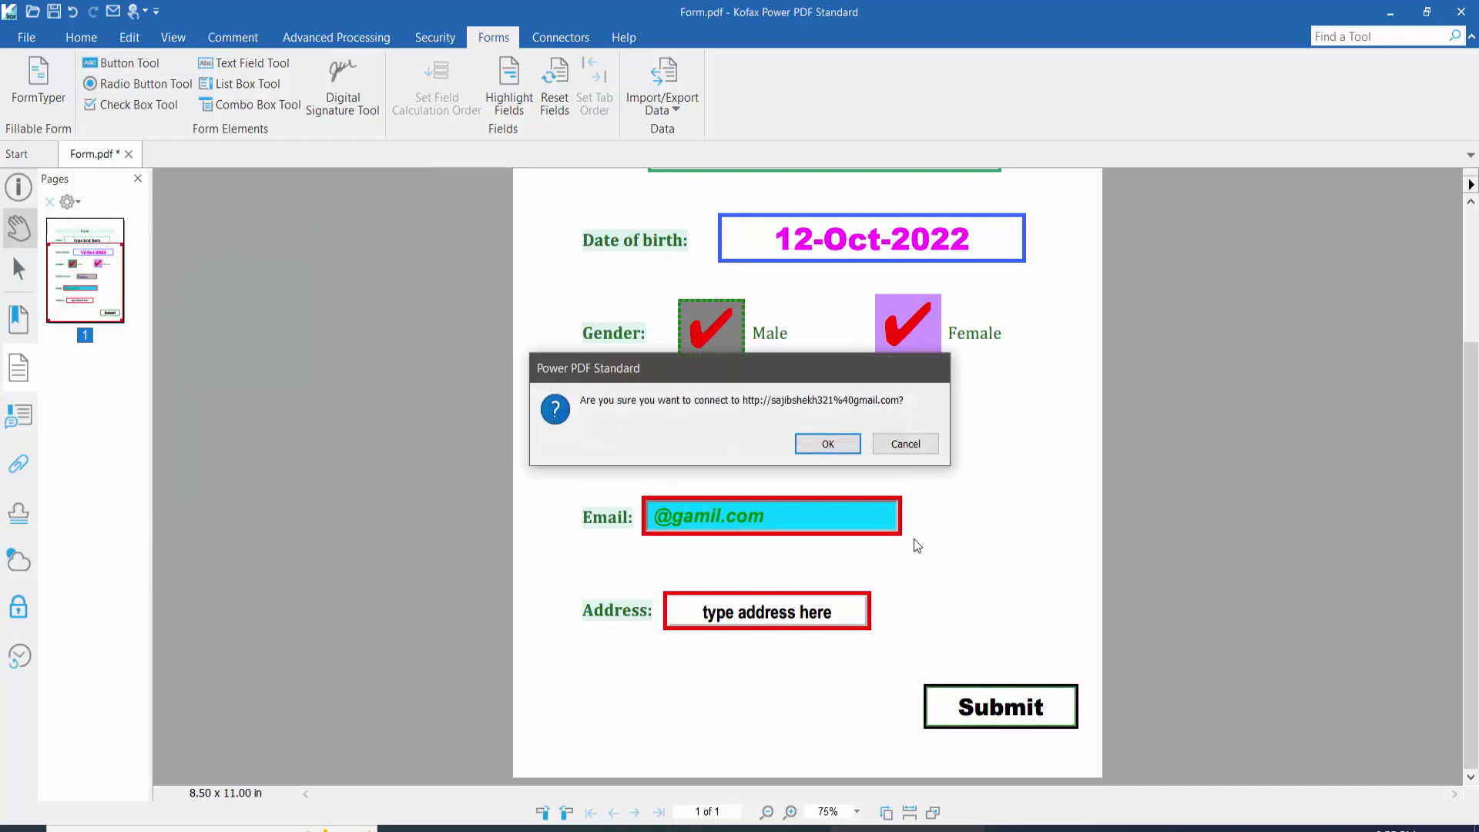
pyautogui.click(828, 446)
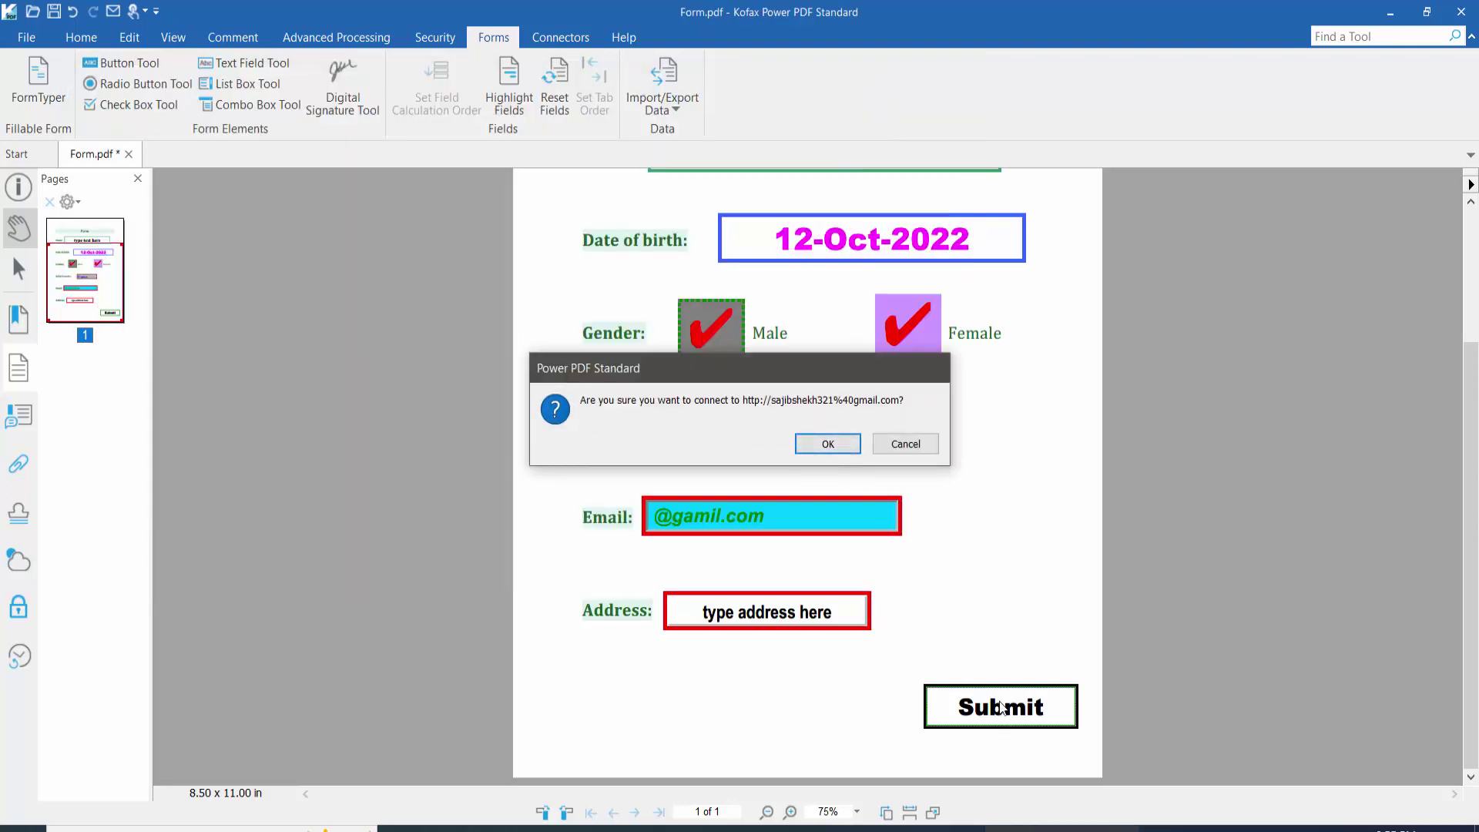
pyautogui.click(840, 439)
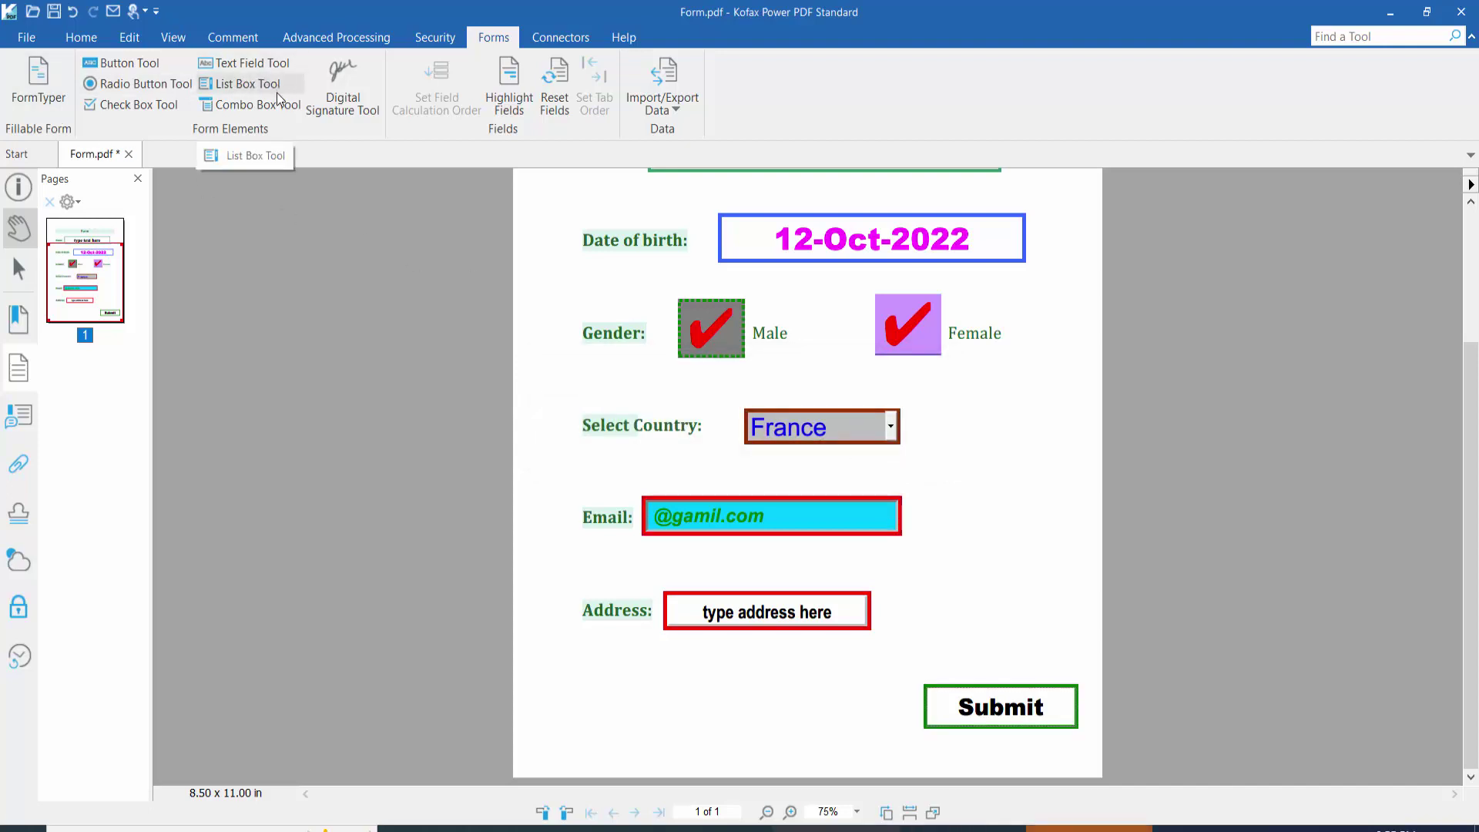
# Step: Delete both existing 'Submit a form' actions from the Submit button's properties
pyautogui.click(124, 63)
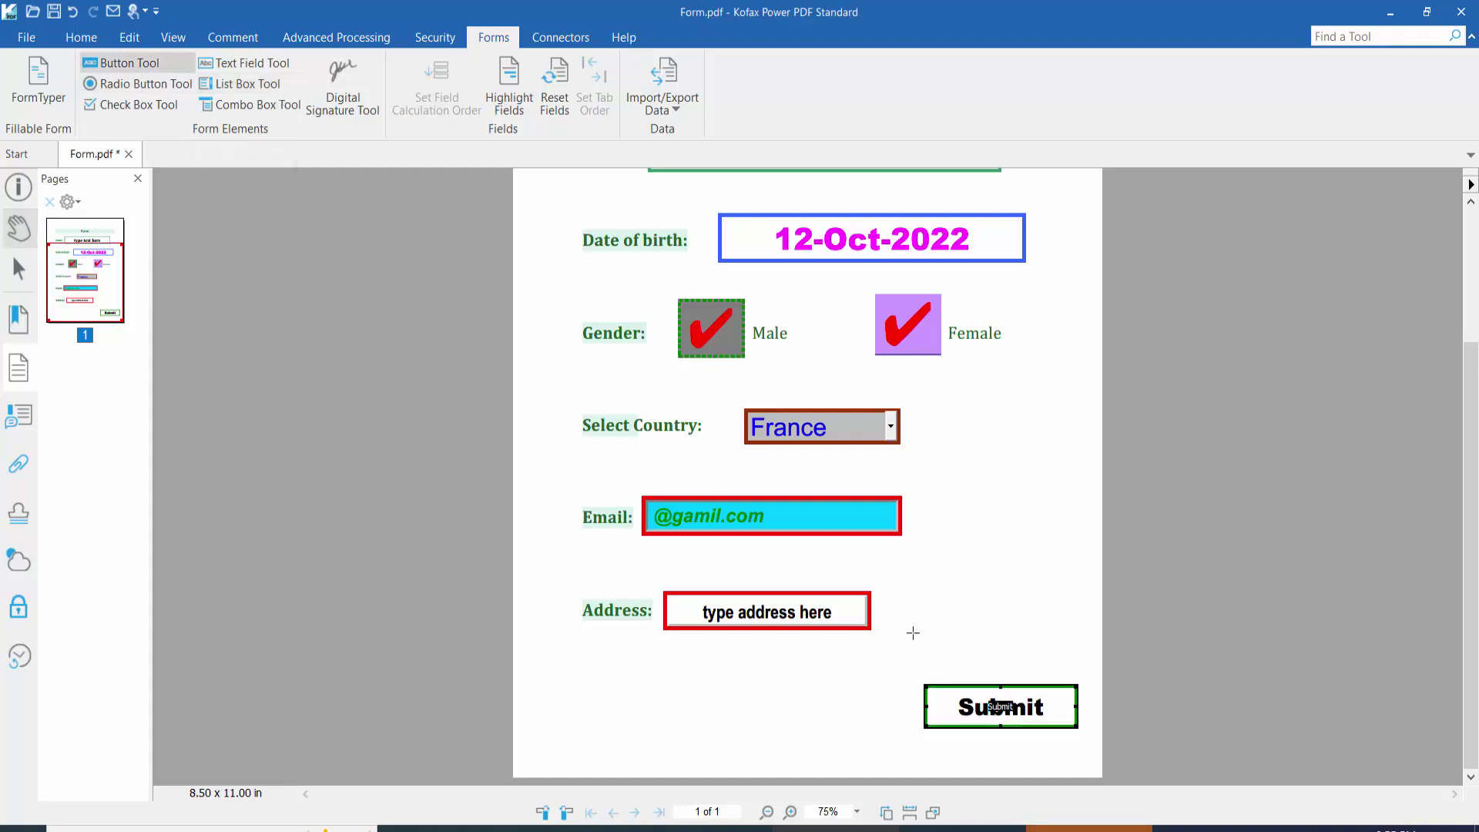
pyautogui.click(977, 702)
pyautogui.rightClick(980, 703)
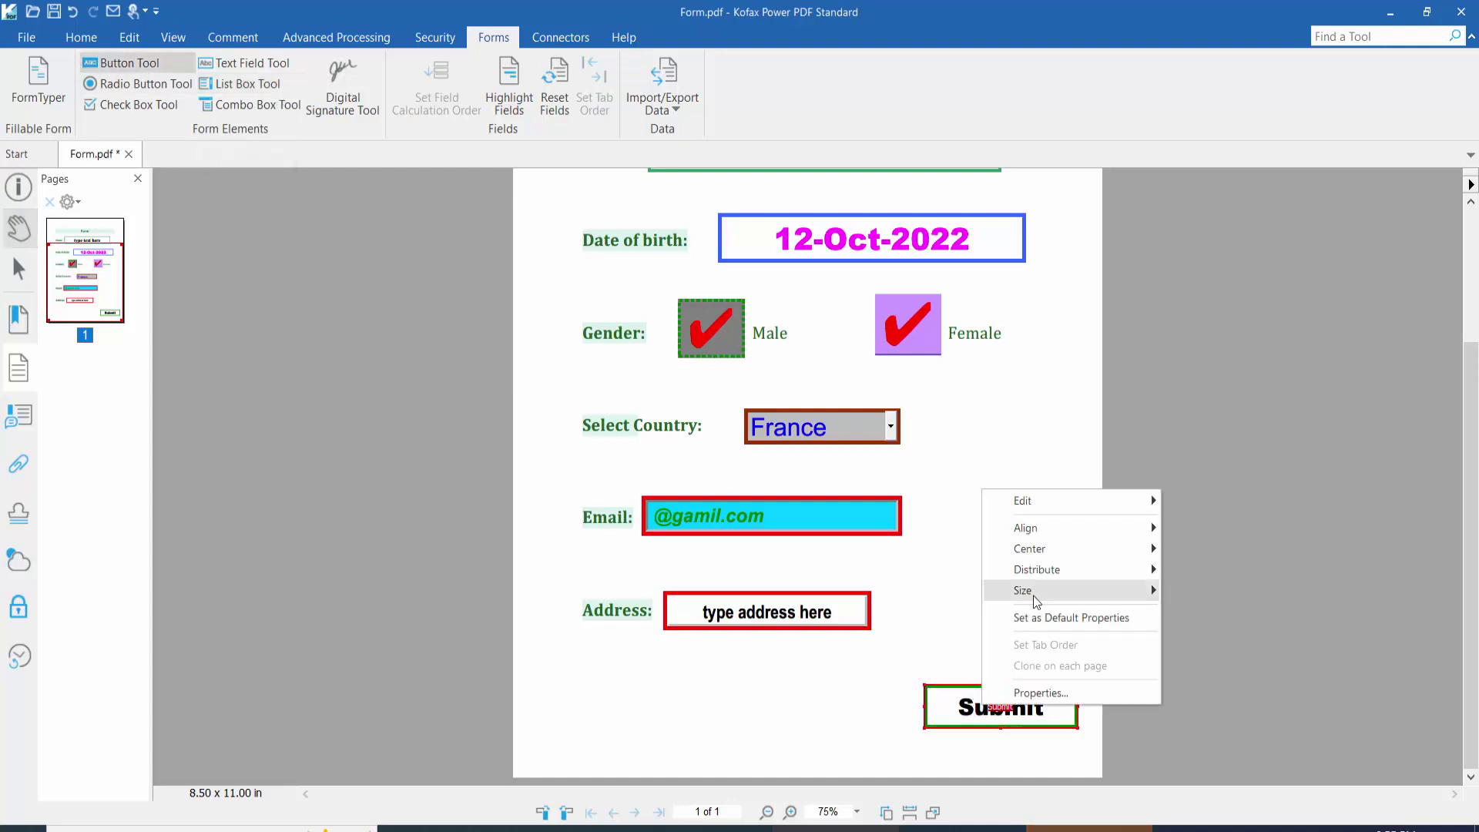
pyautogui.click(1041, 690)
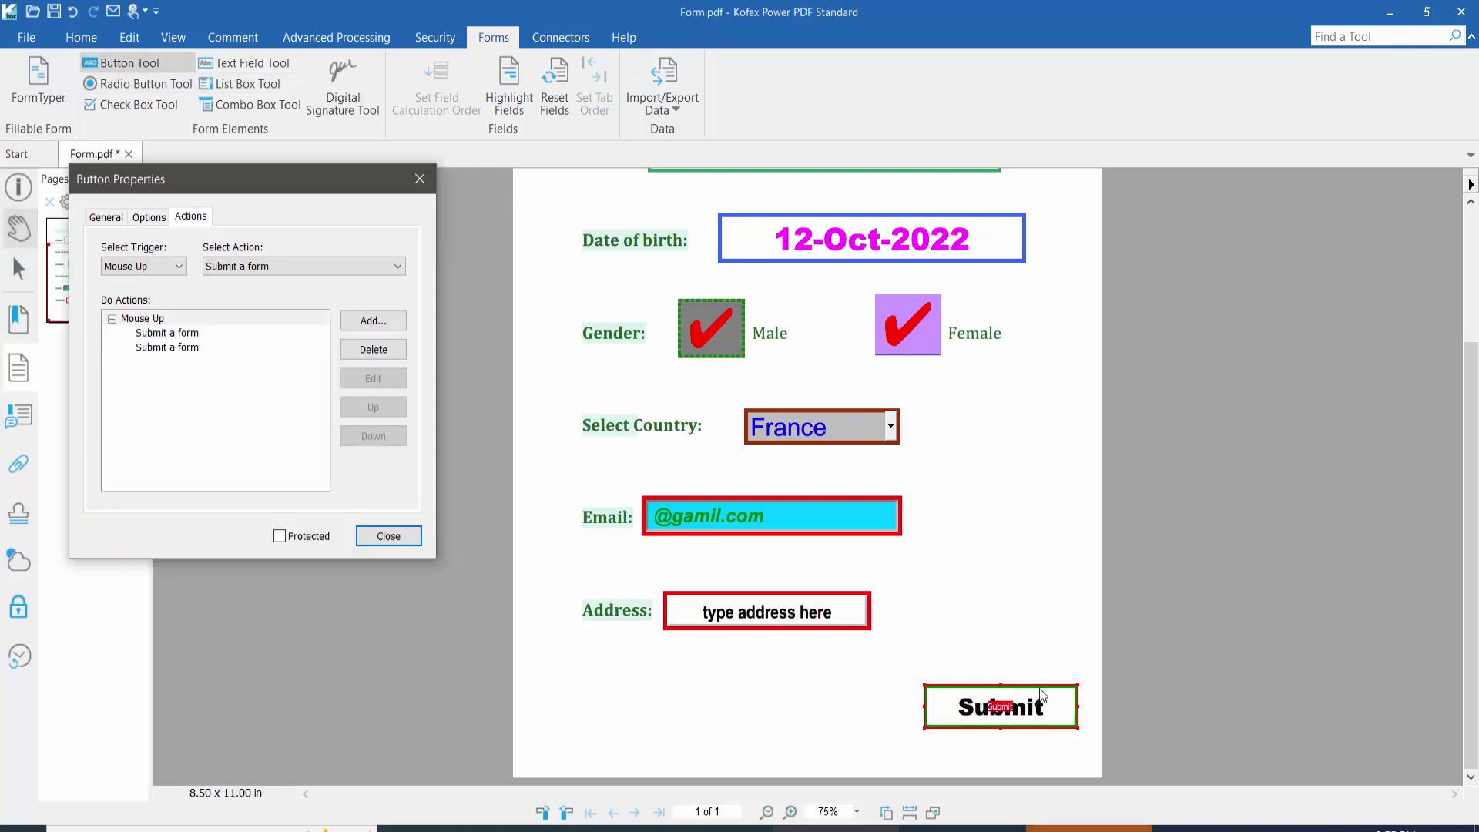
pyautogui.click(184, 334)
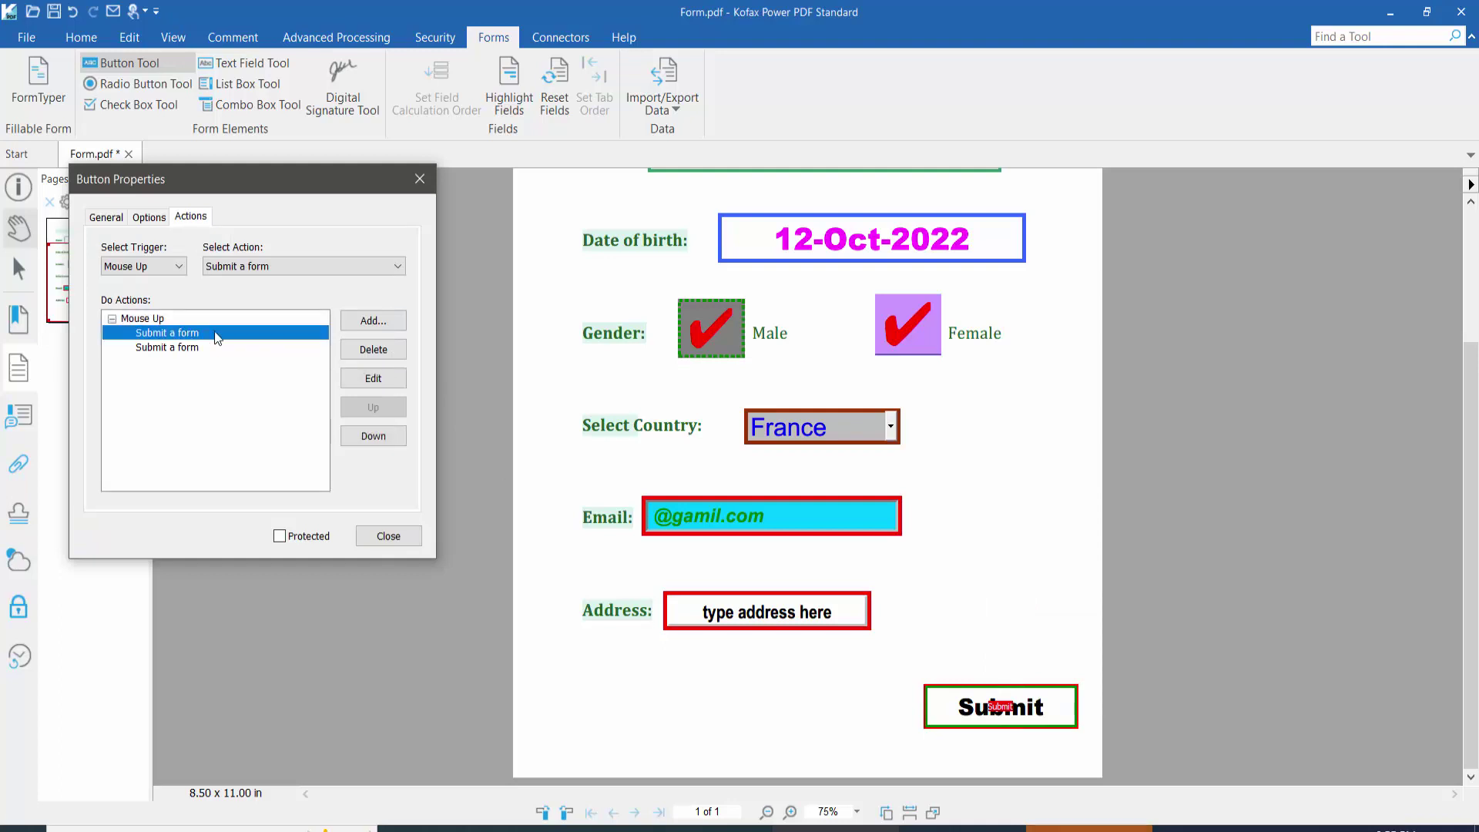
pyautogui.click(373, 349)
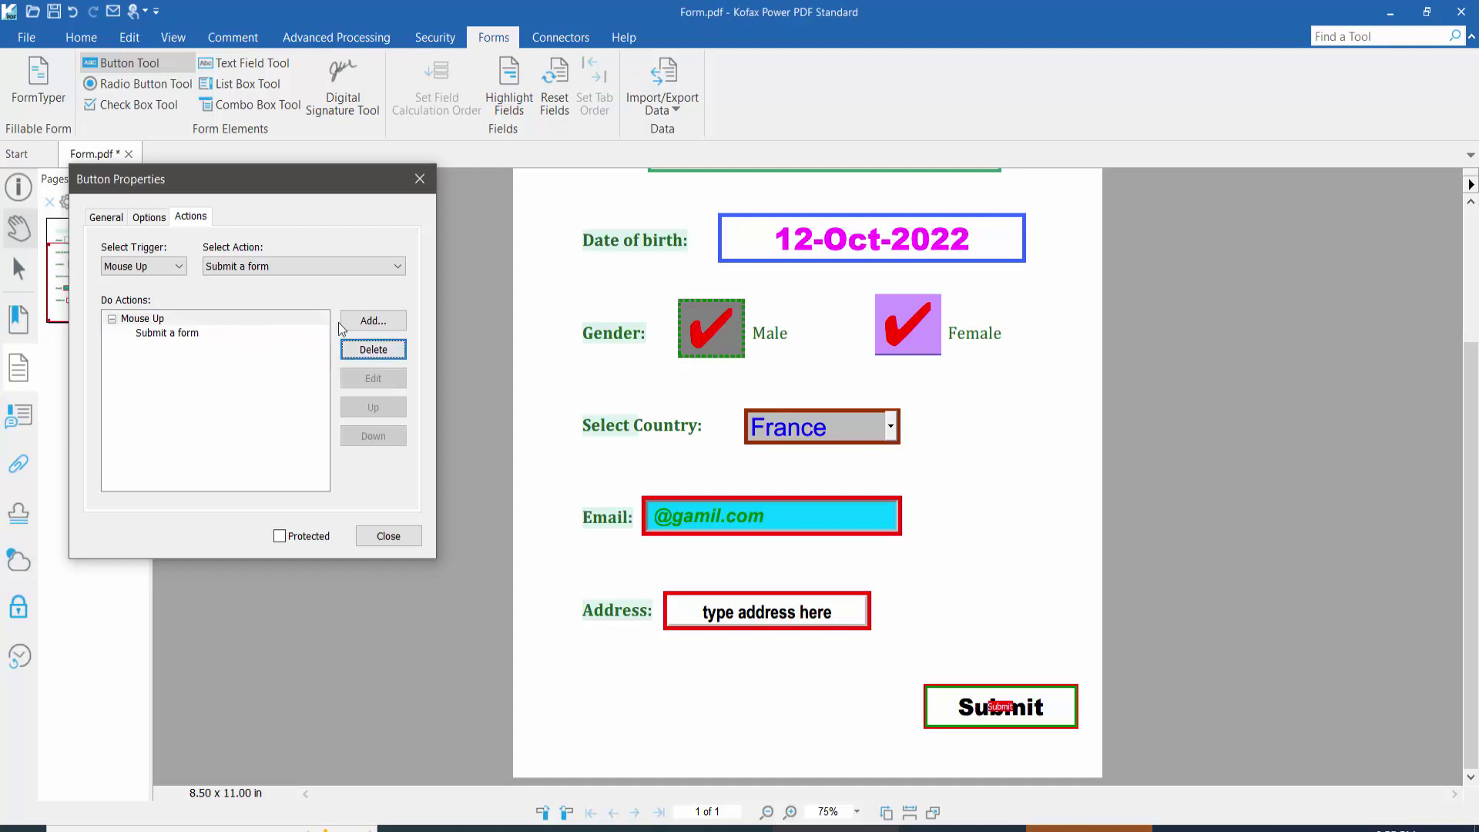
pyautogui.click(176, 336)
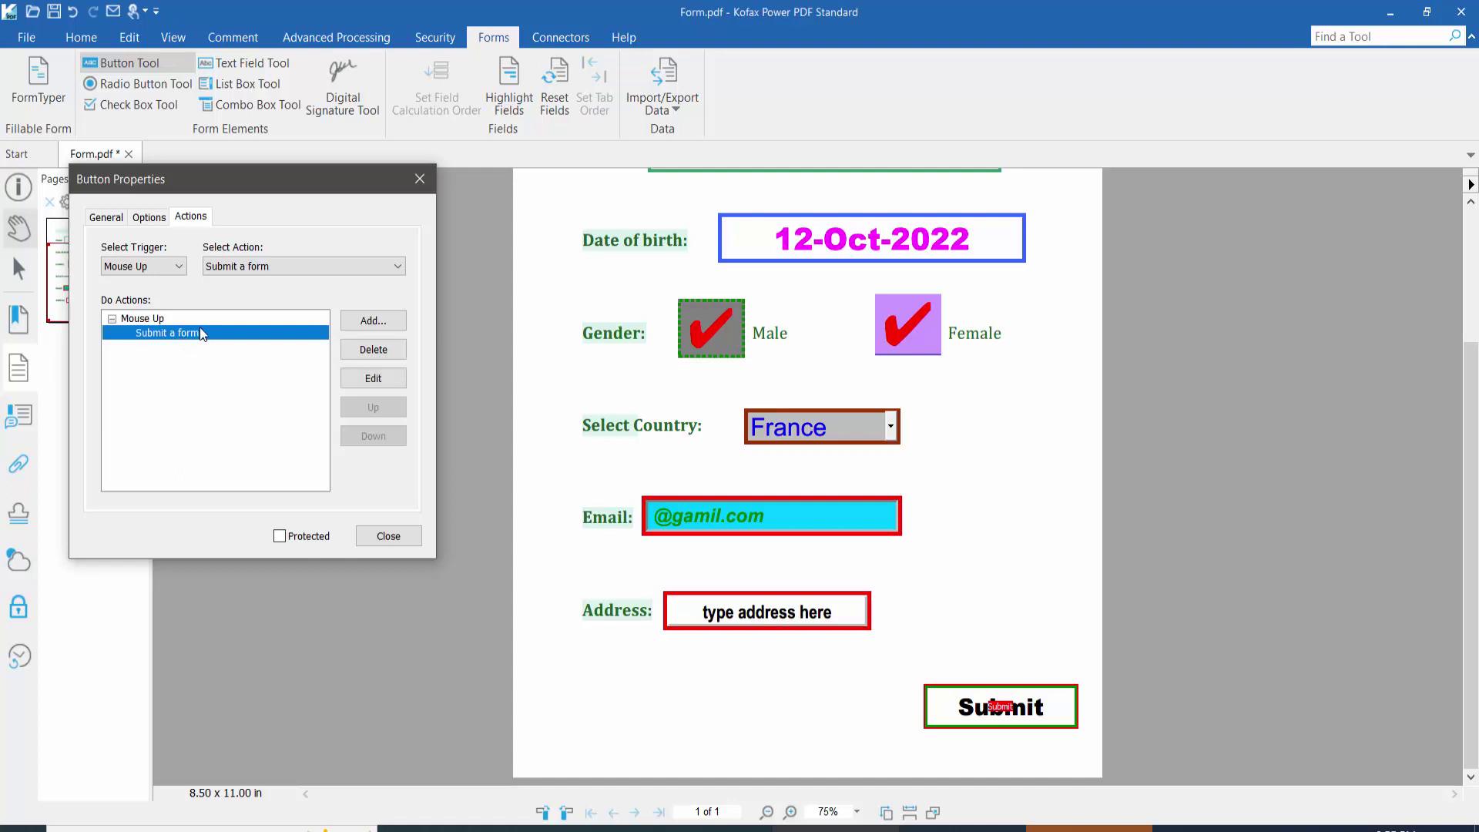
pyautogui.click(374, 349)
# Step: Add one 'Submit a form' action with the full destination e-mail address typed in
pyautogui.click(317, 265)
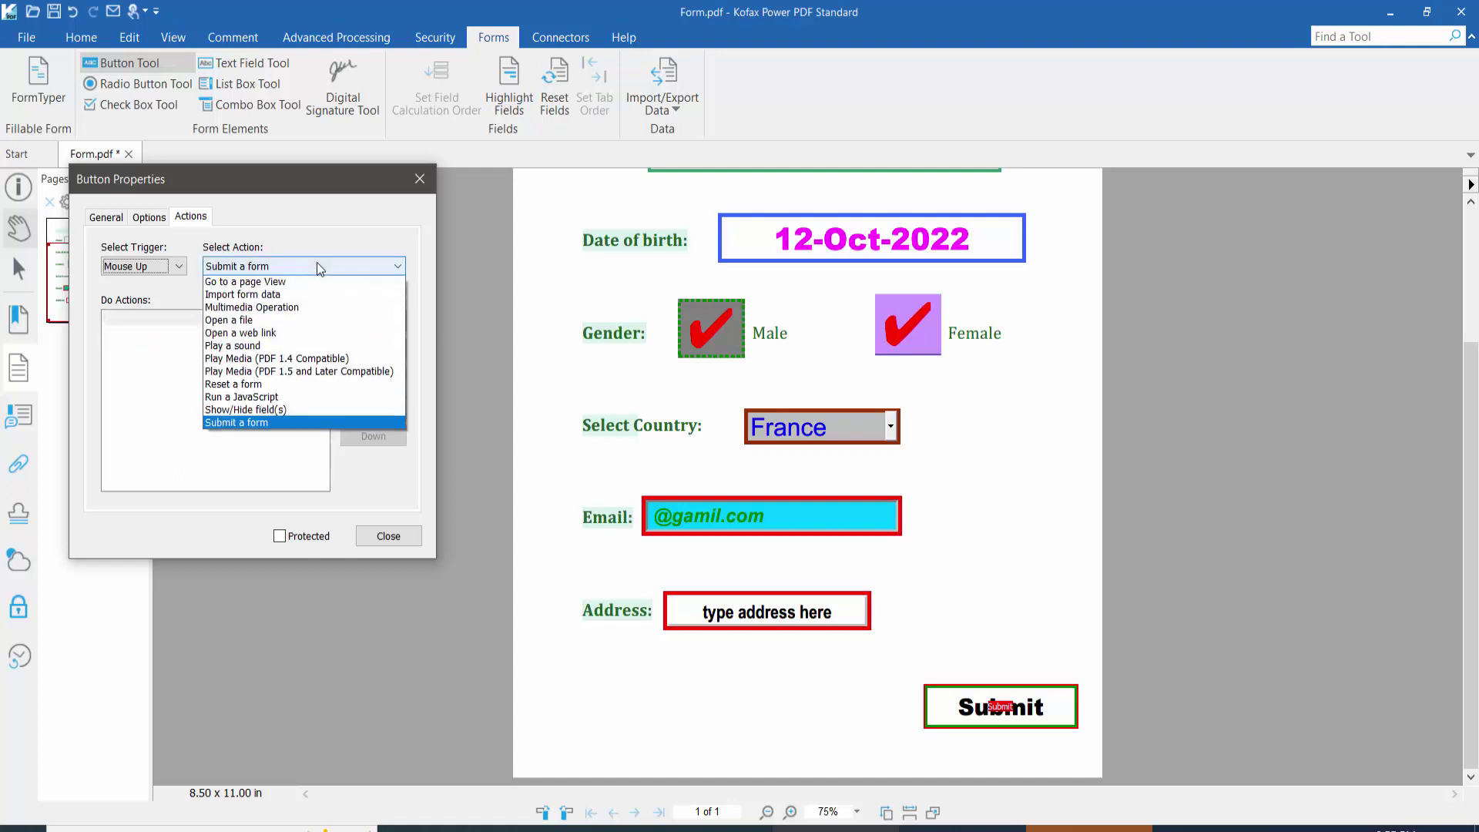
pyautogui.click(268, 449)
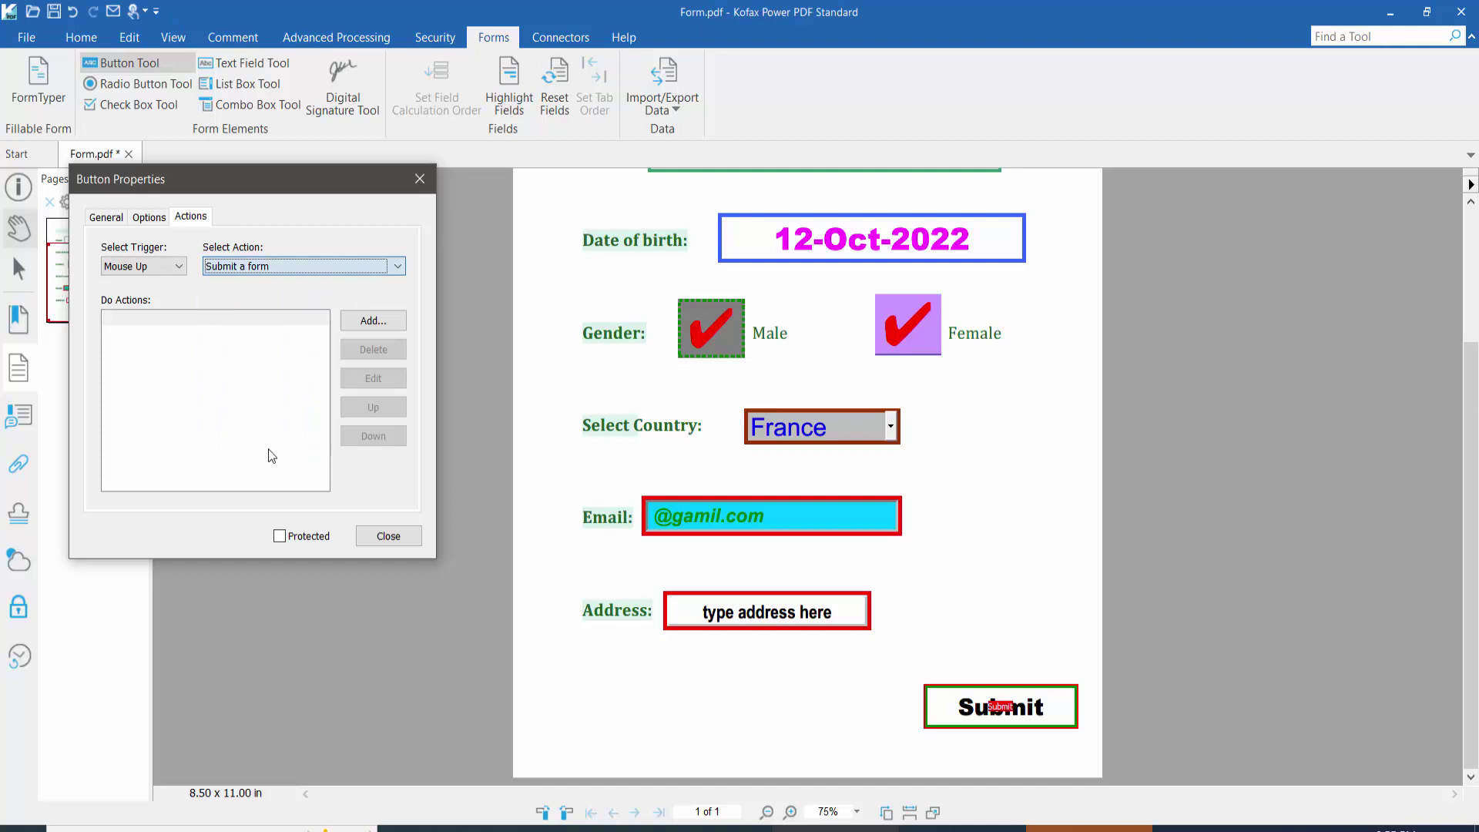
pyautogui.click(394, 318)
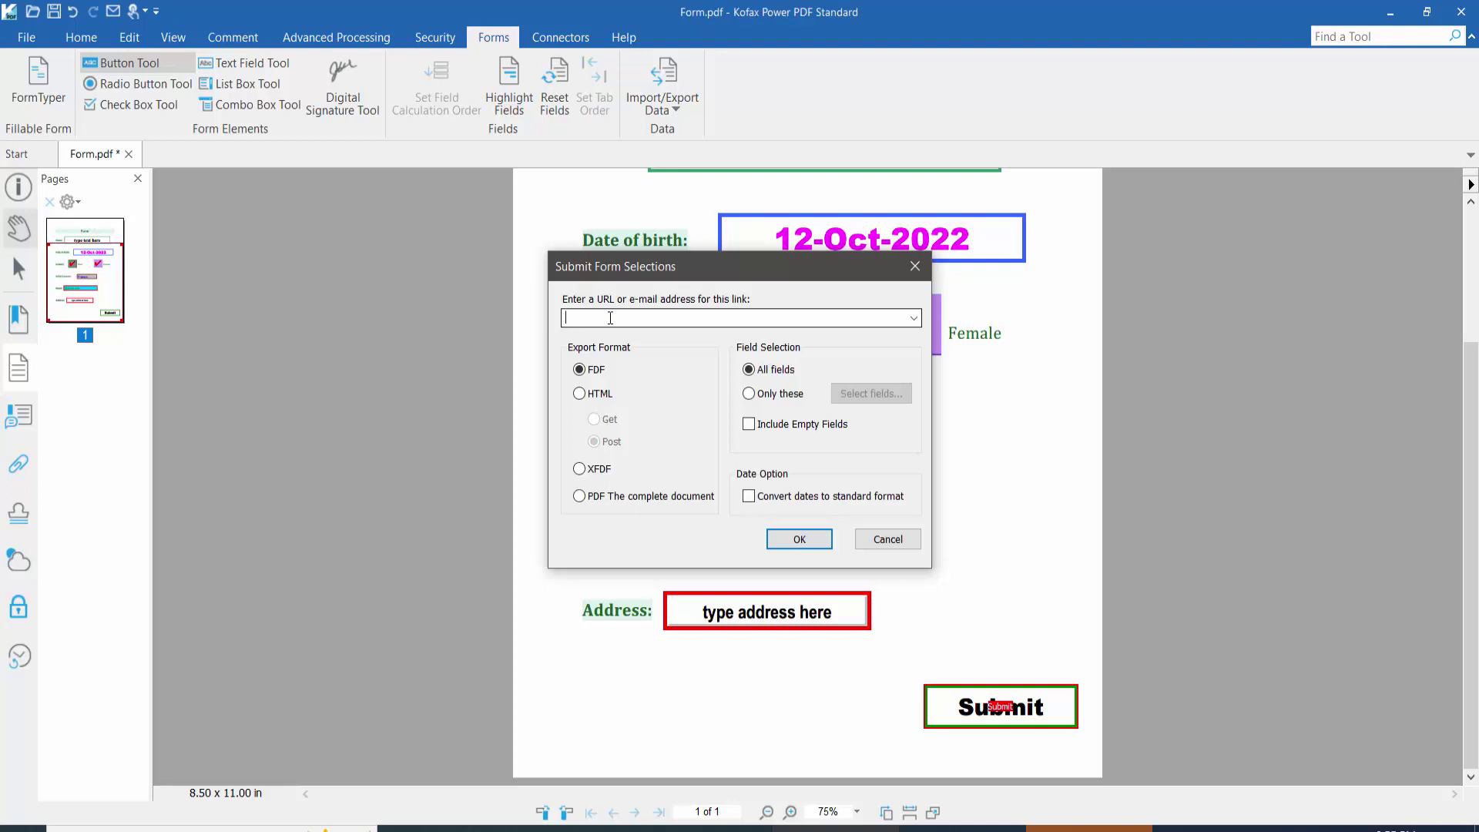
pyautogui.write('ail')
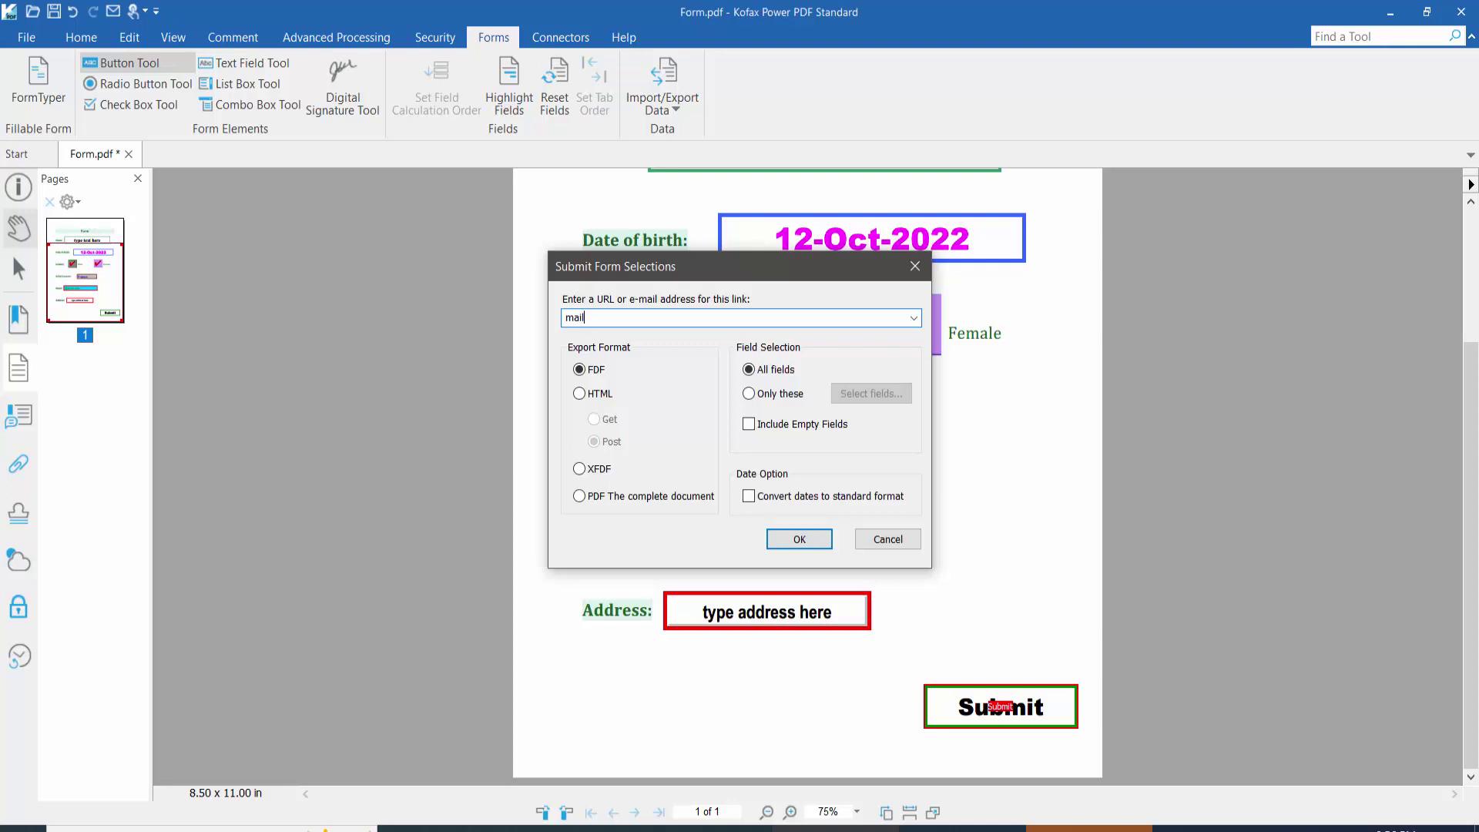
pyautogui.press('BackSpace')
pyautogui.press('BackSpace')
pyautogui.press('BackSpace')
pyautogui.press('BackSpace')
pyautogui.click(798, 540)
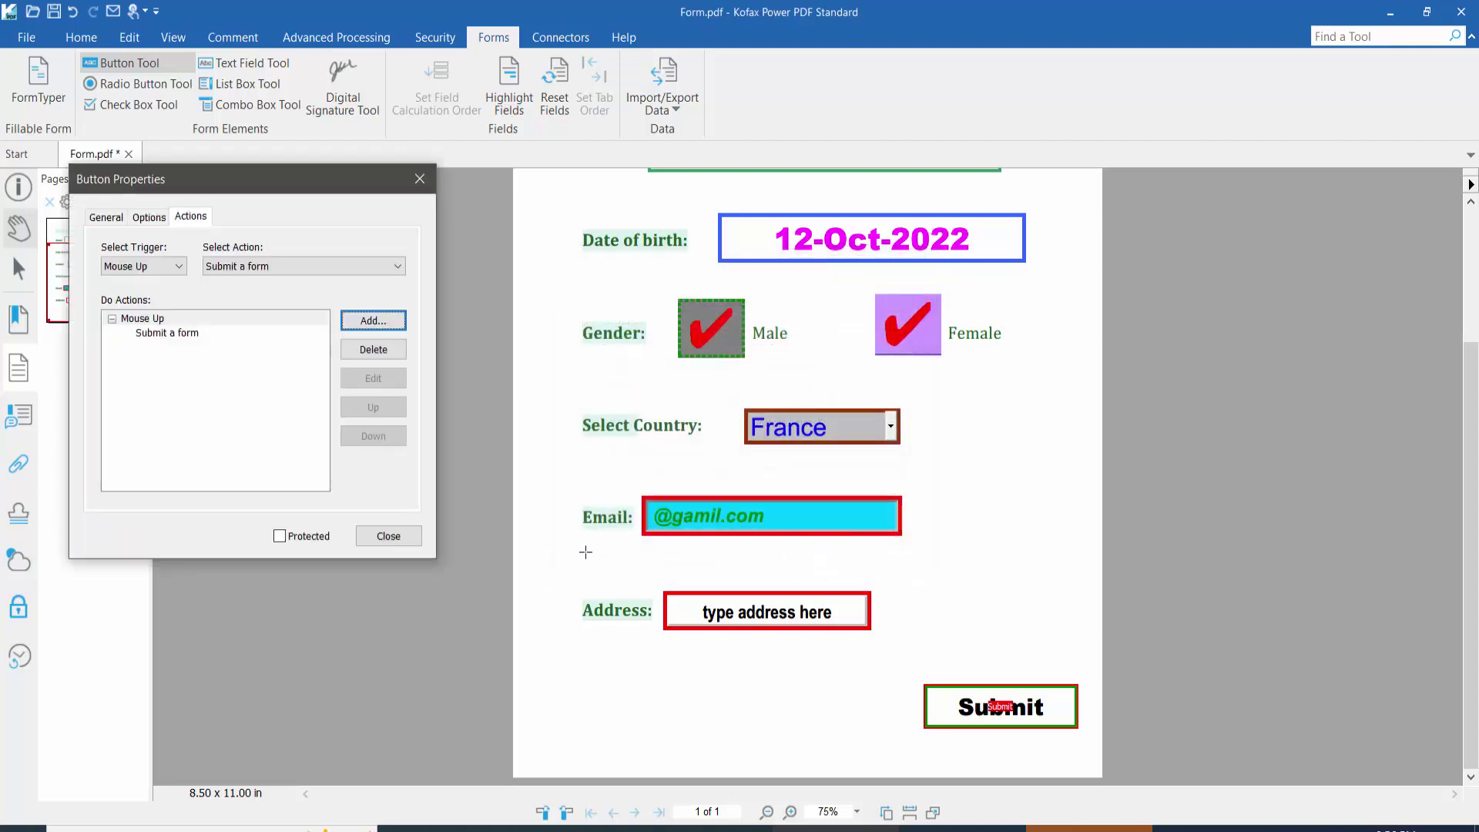
pyautogui.click(389, 537)
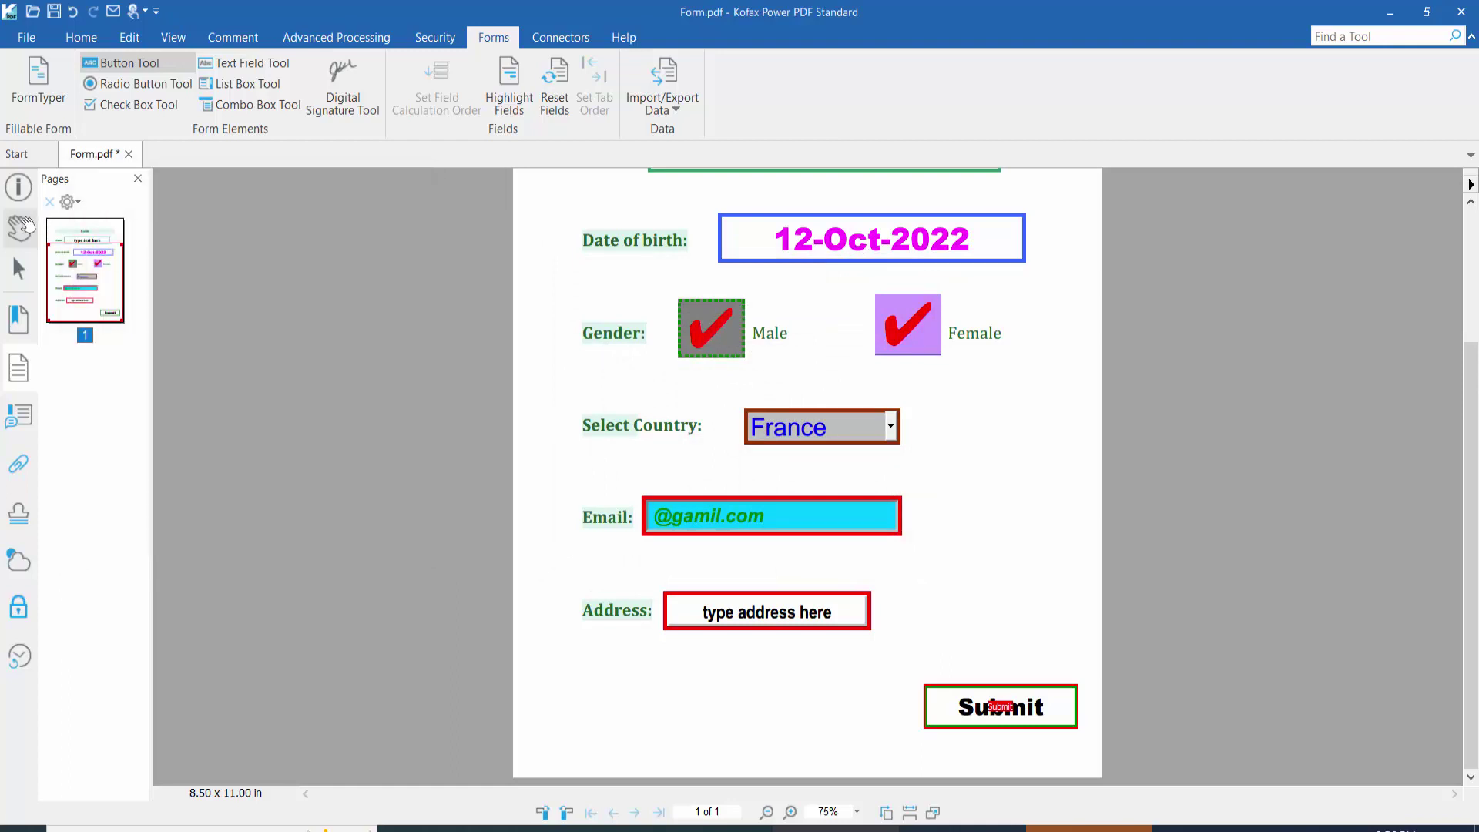
# Step: Test the Submit button, accept the connection prompt, and return to Form.pdf from the File view
pyautogui.click(1039, 709)
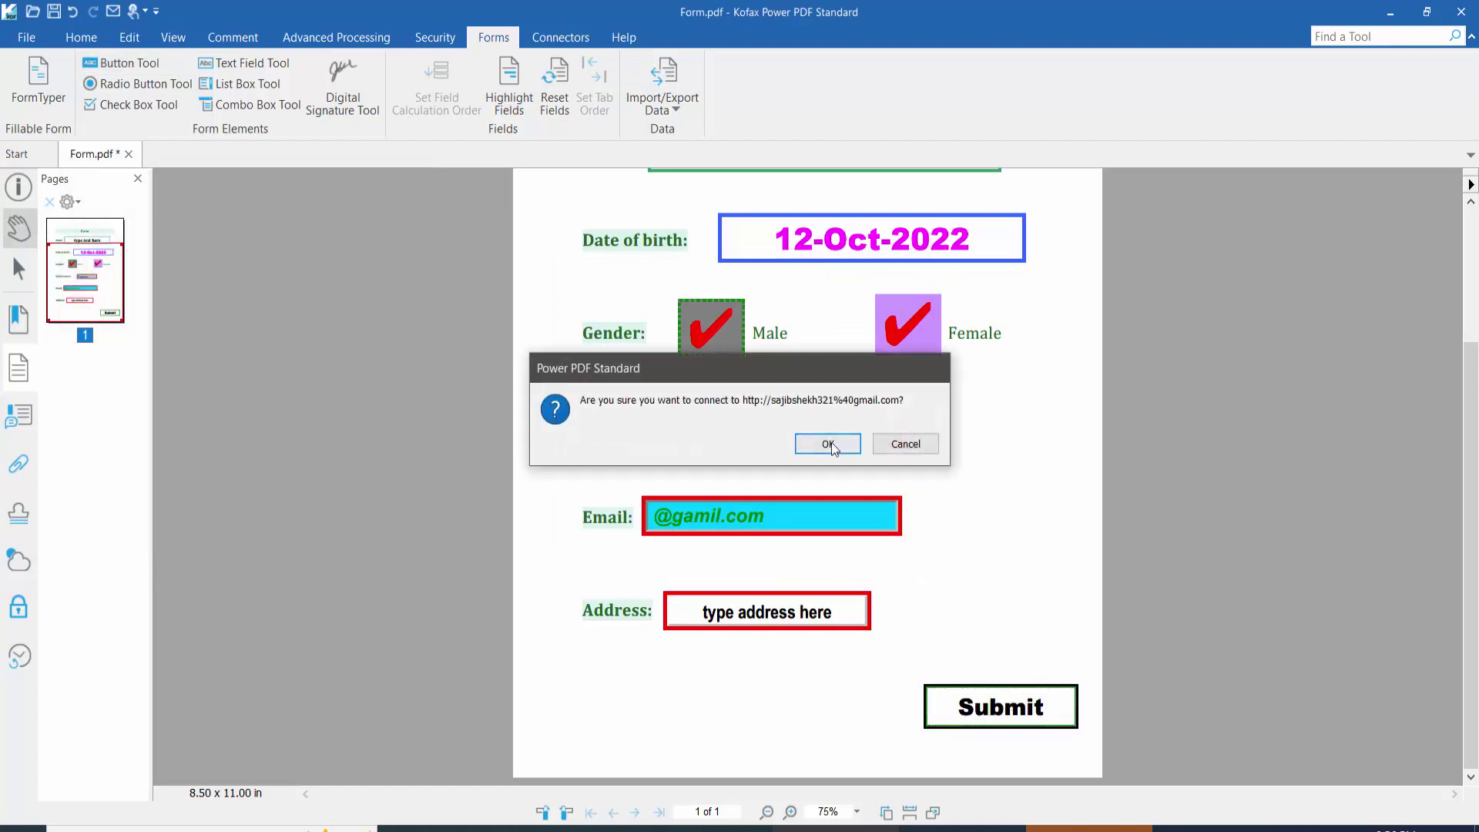
pyautogui.click(828, 439)
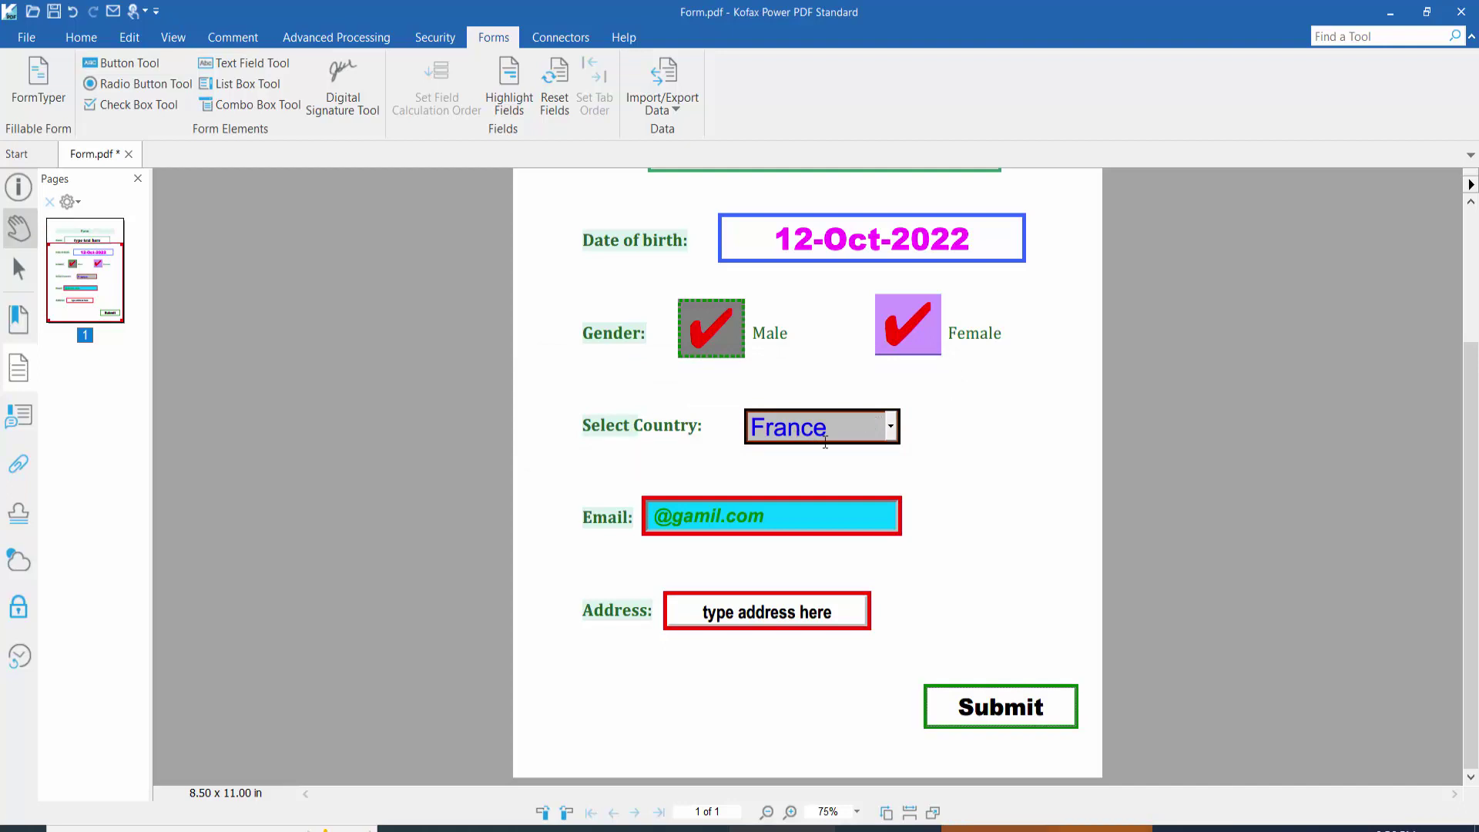
pyautogui.click(27, 37)
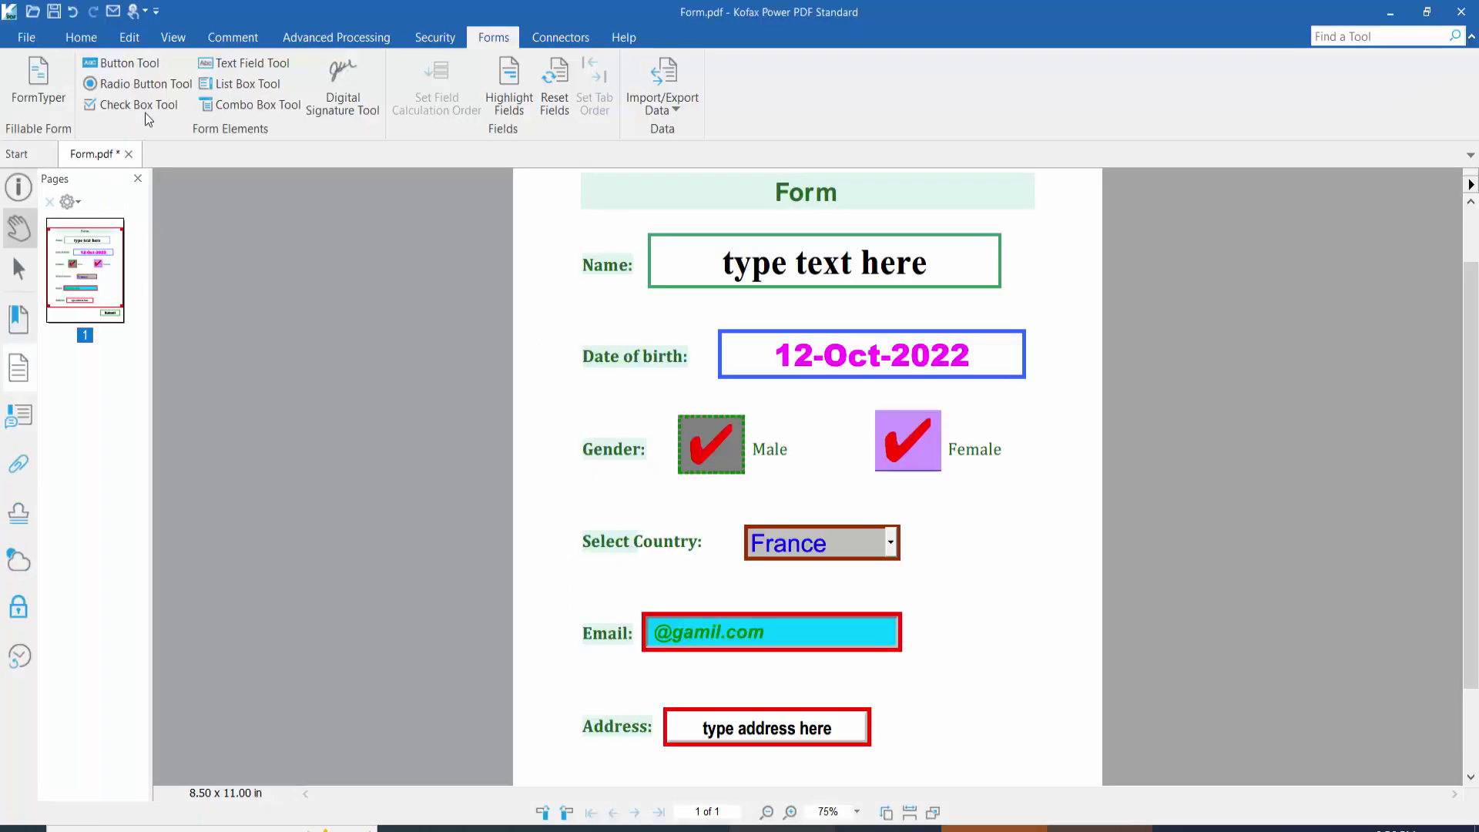
pyautogui.click(32, 33)
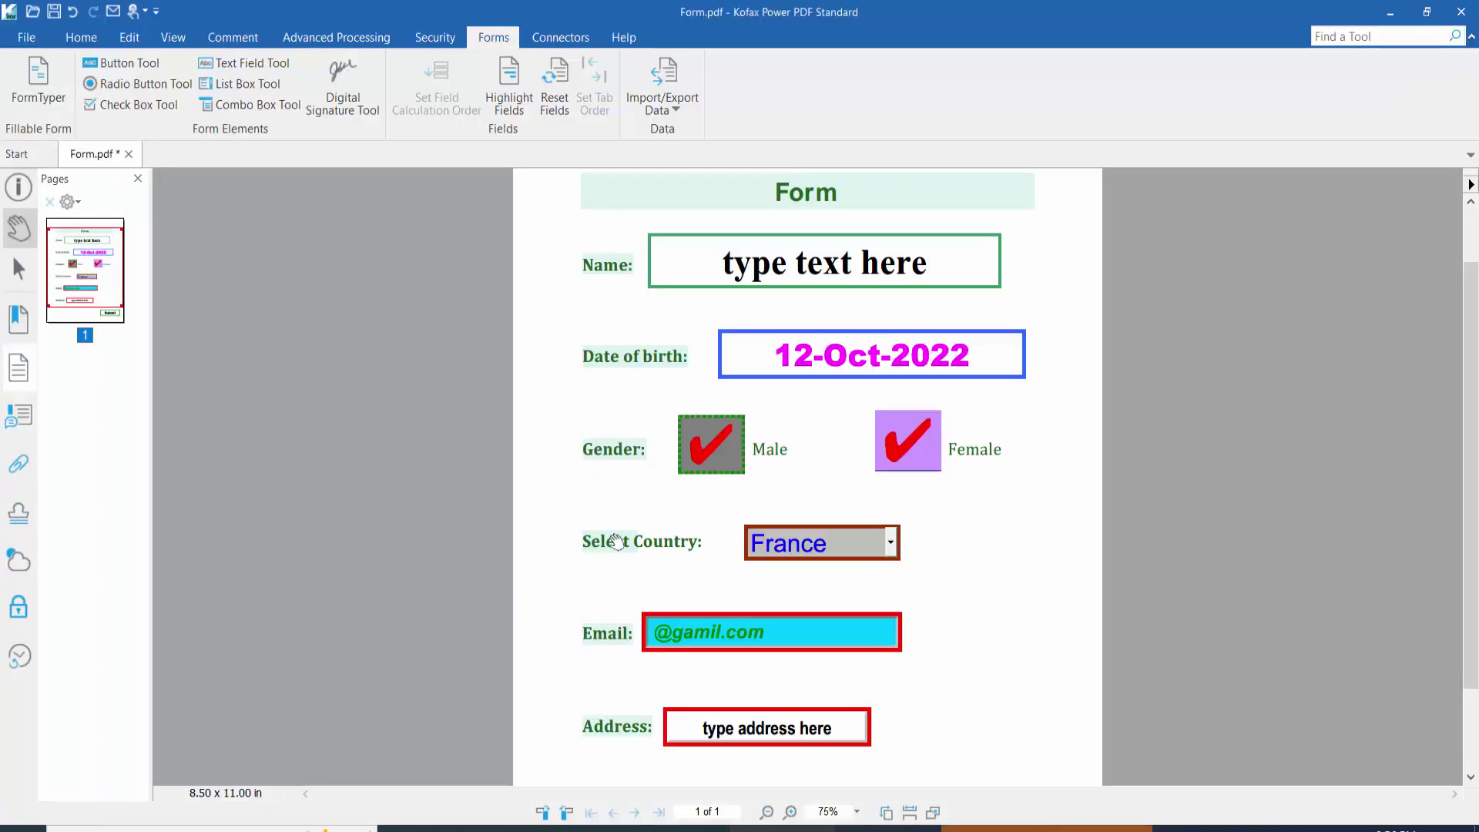